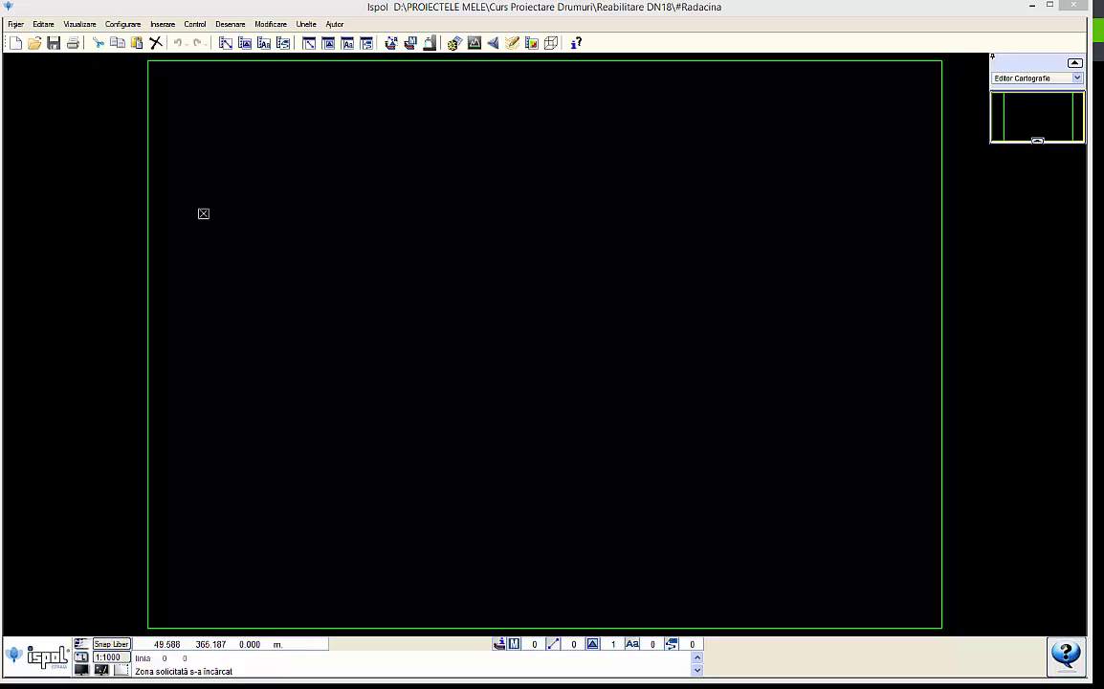
# Step: Load the #Triangulatie drawing and bring the Open dialog back up
pyautogui.click(35, 44)
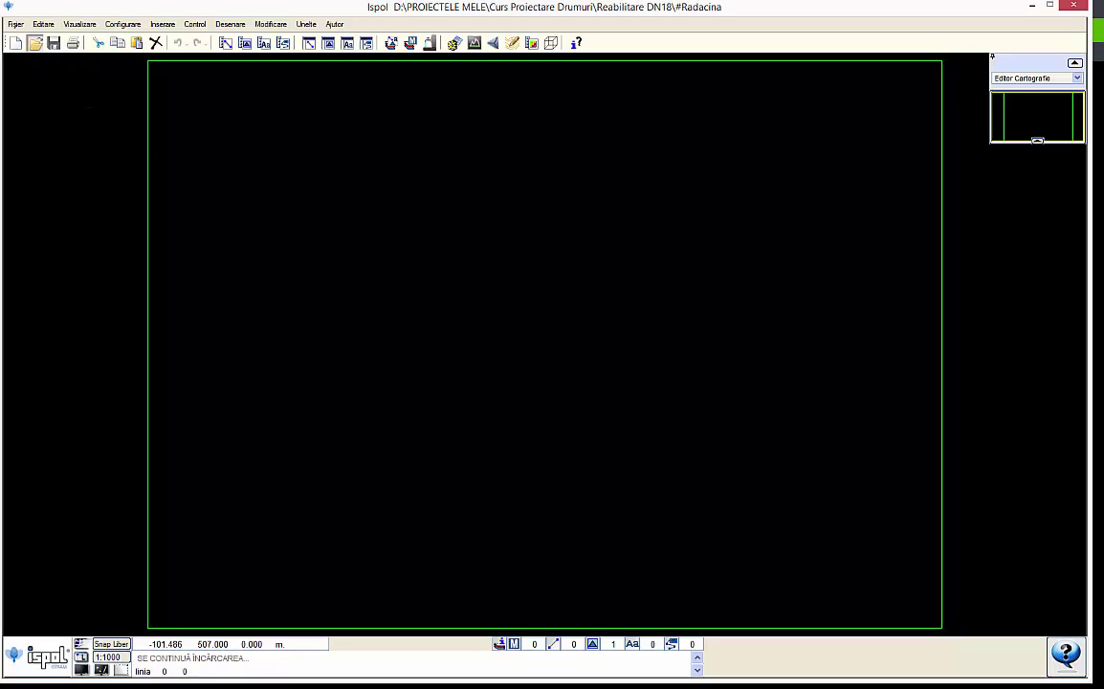
pyautogui.doubleClick(473, 297)
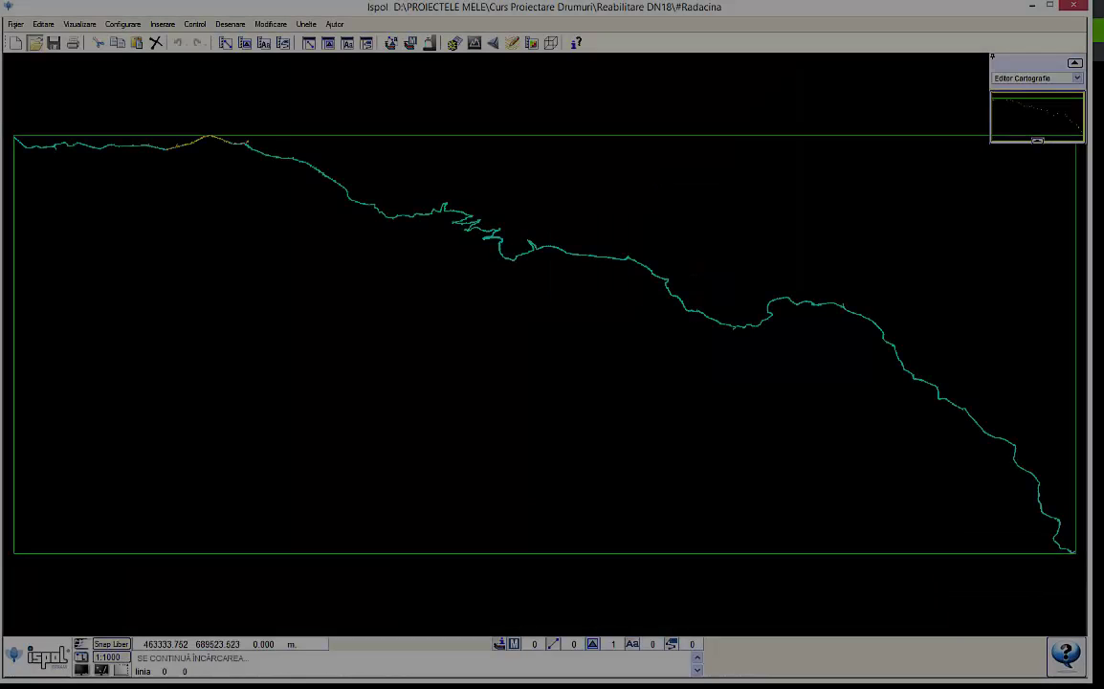
pyautogui.click(497, 334)
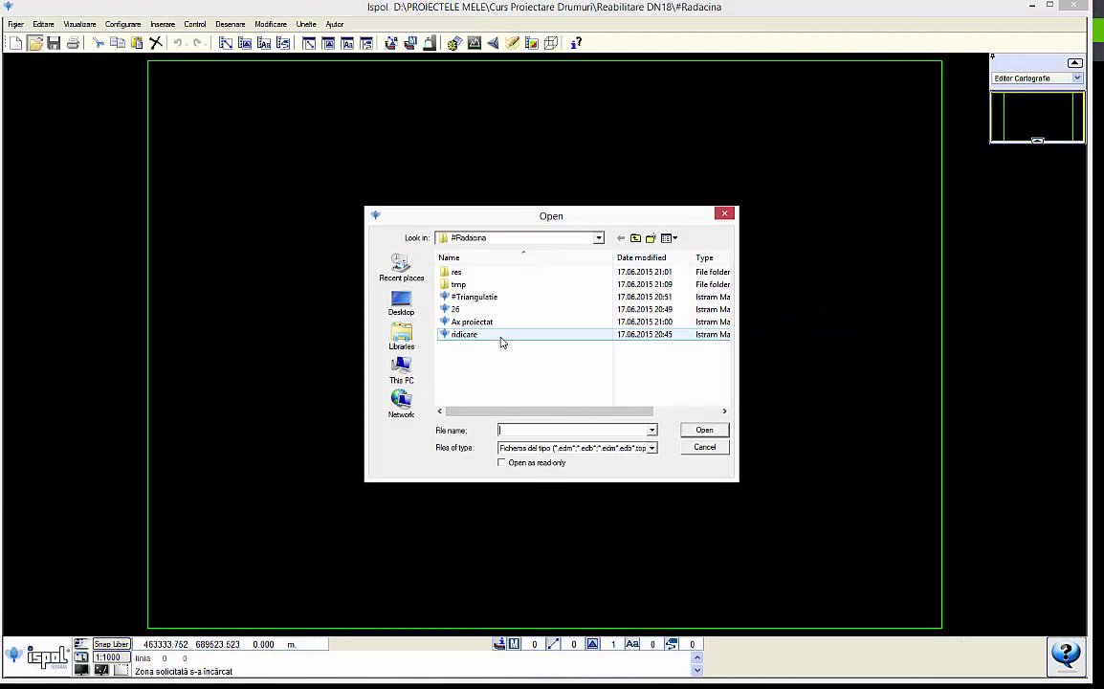
# Step: Open ridicare, zoom into the road corridor and show the Entități/Modele EDM layer list
pyautogui.doubleClick(498, 335)
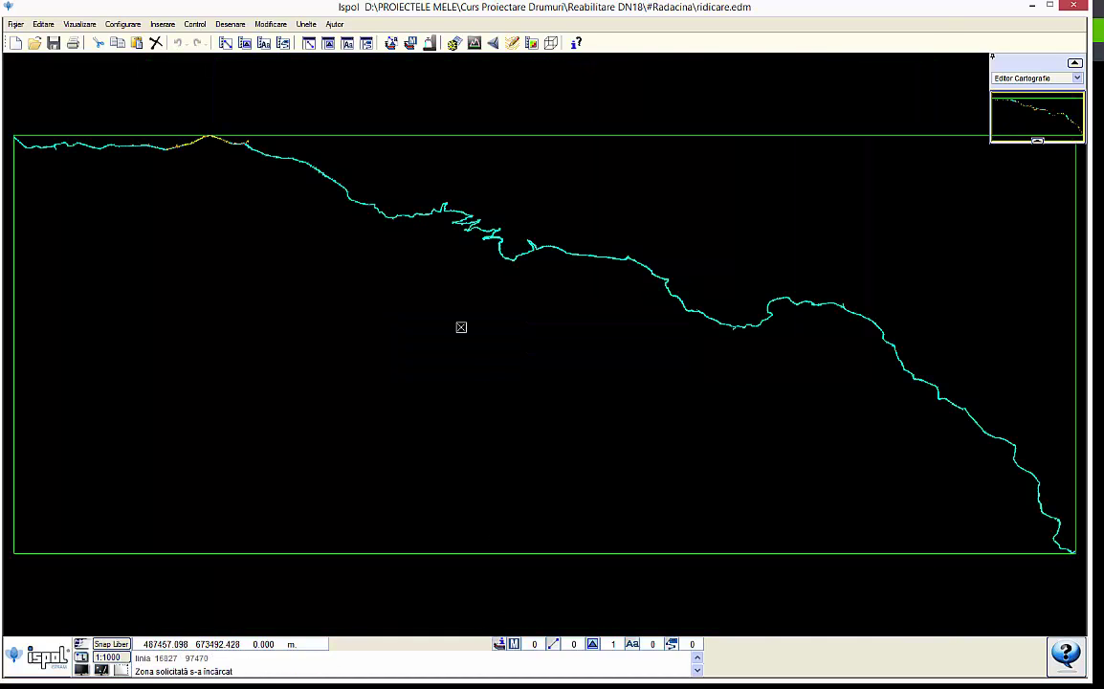
pyautogui.scroll(5, 446, 188)
pyautogui.scroll(3, 454, 231)
pyautogui.scroll(2, 446, 383)
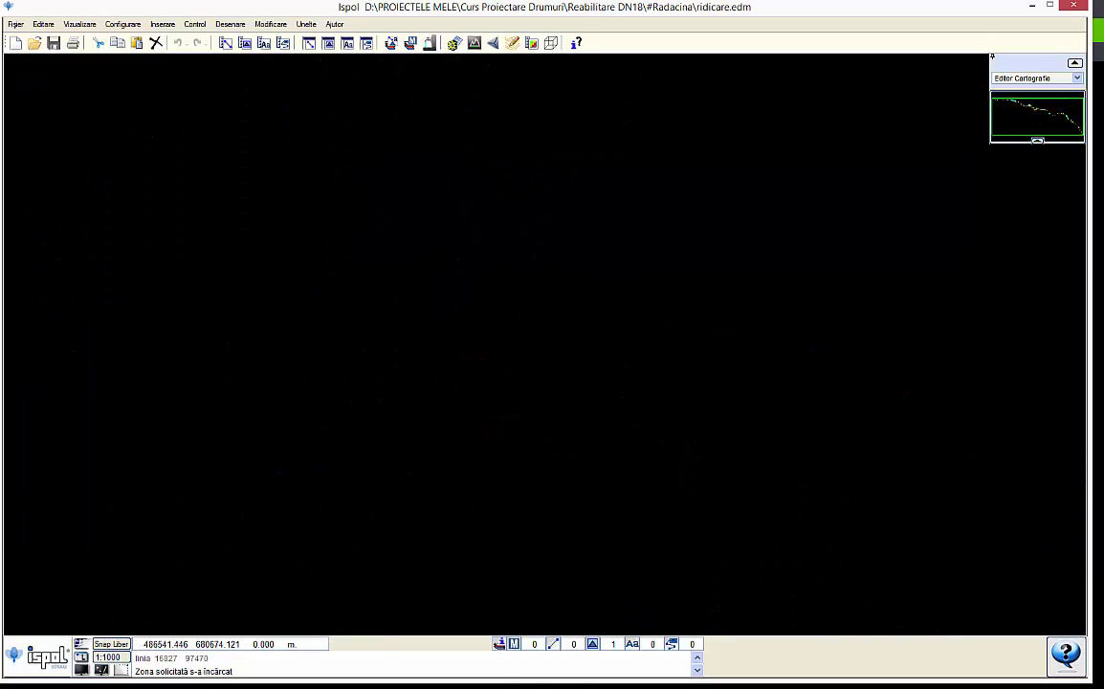
pyautogui.press('F2')
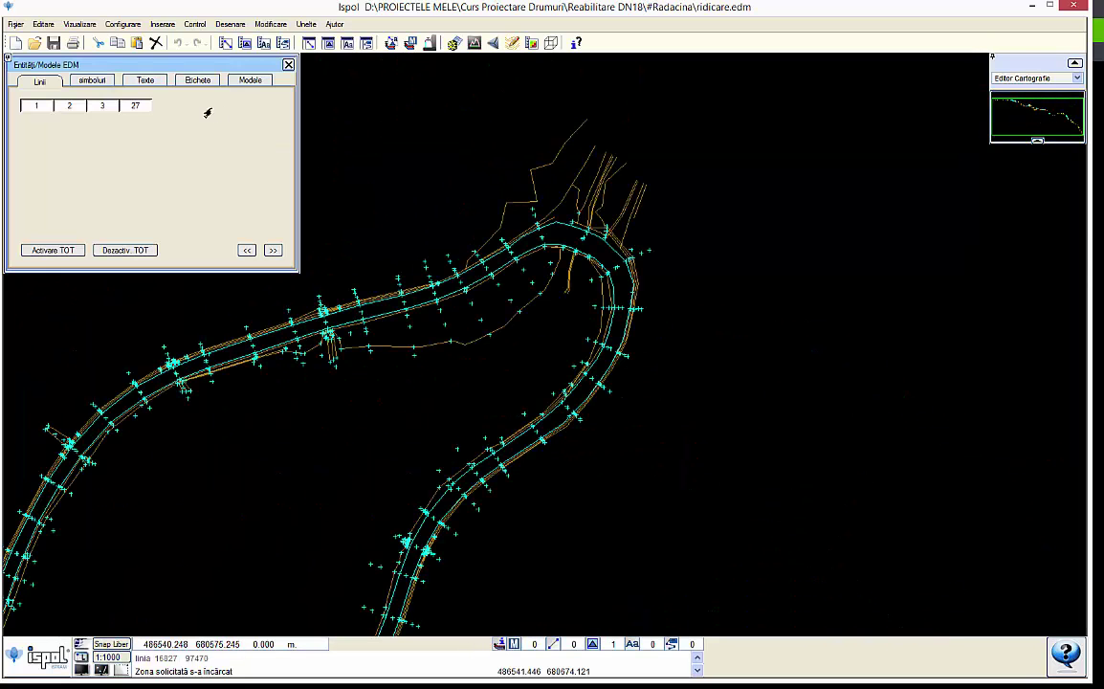
# Step: Hide the survey point symbols (Simboluri 1) and line layer 27
pyautogui.click(94, 82)
pyautogui.click(37, 103)
pyautogui.moveTo(502, 215); pyautogui.dragTo(507, 299, button='middle')
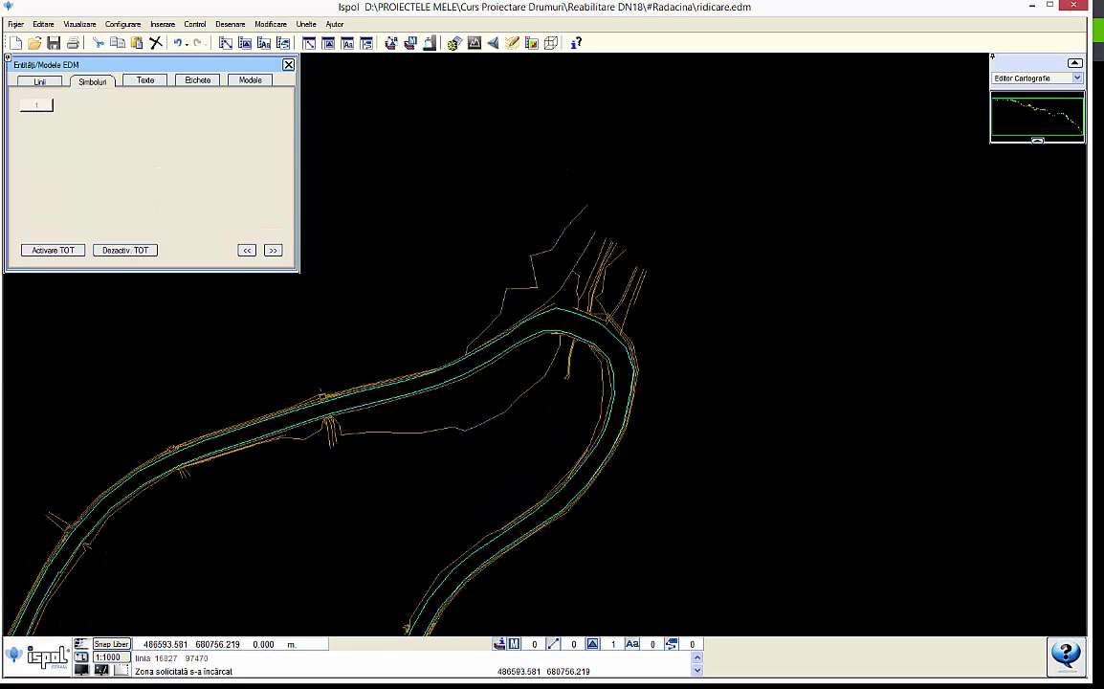
pyautogui.click(39, 82)
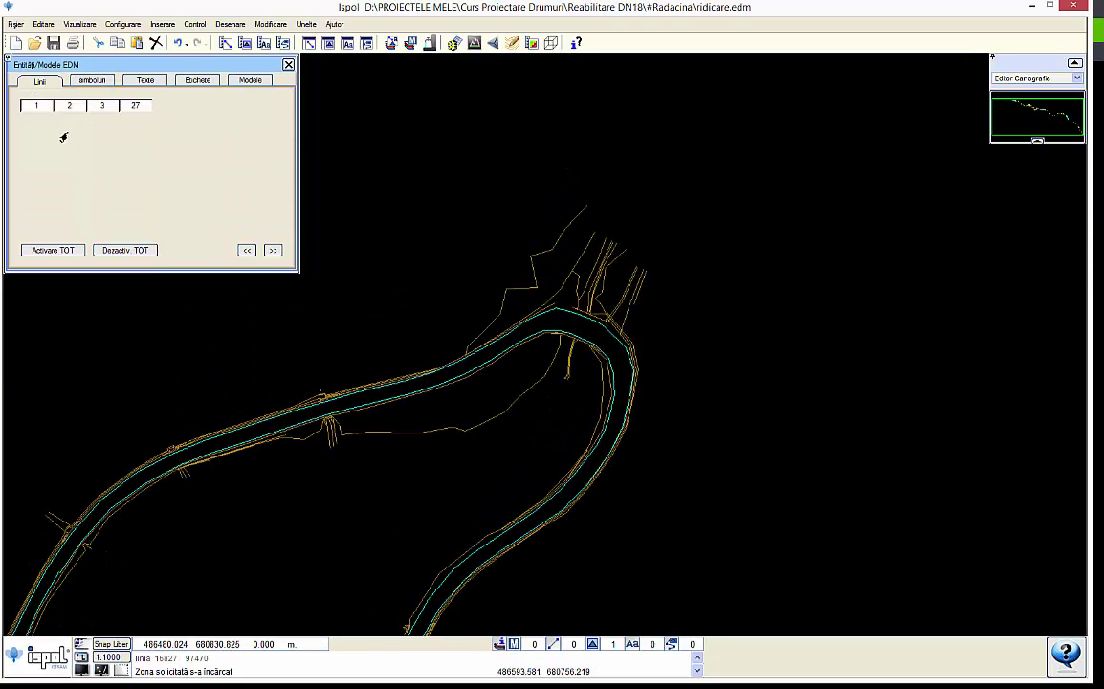
pyautogui.click(134, 105)
# Step: Pan along the road to review the remaining road edges
pyautogui.scroll(-2, 408, 312)
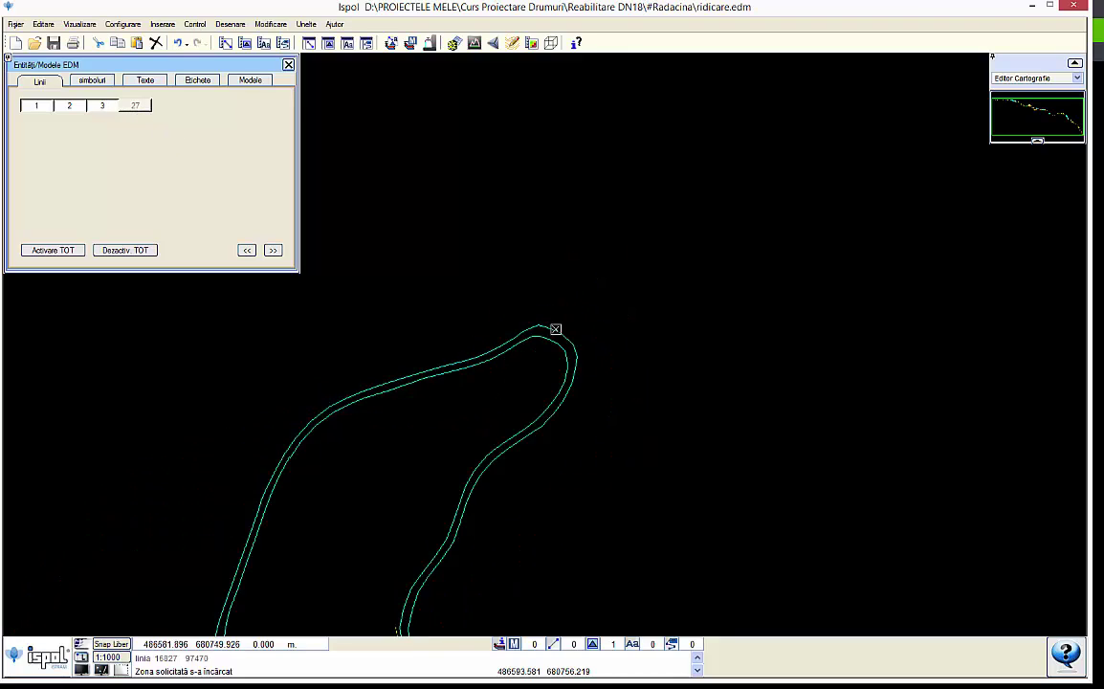
pyautogui.scroll(-2, 555, 328)
pyautogui.moveTo(402, 475); pyautogui.dragTo(461, 390, button='middle')
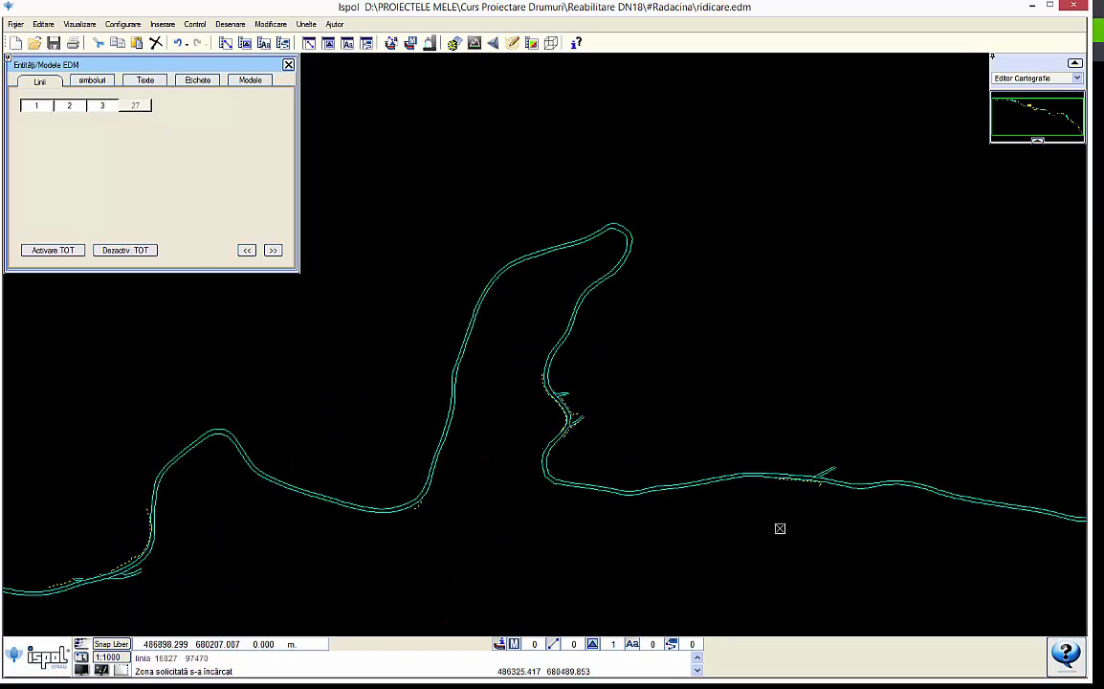
pyautogui.moveTo(703, 475)
pyautogui.mouseDown(button='middle')
pyautogui.moveTo(488, 454)
pyautogui.moveTo(576, 453)
pyautogui.moveTo(673, 496)
pyautogui.mouseUp(button='middle')
pyautogui.moveTo(701, 617)
pyautogui.mouseDown(button='middle')
pyautogui.moveTo(693, 488)
pyautogui.moveTo(567, 413)
pyautogui.mouseUp(button='middle')
pyautogui.moveTo(775, 514); pyautogui.dragTo(567, 440, button='middle')
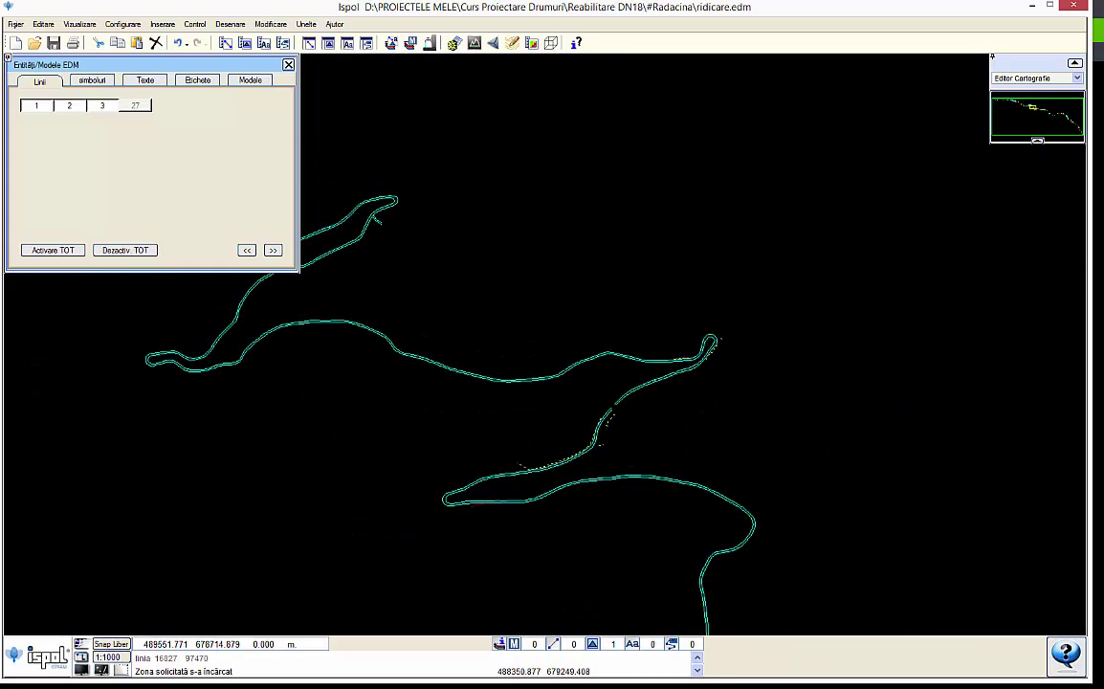
pyautogui.scroll(2, 621, 406)
pyautogui.scroll(-2, 616, 406)
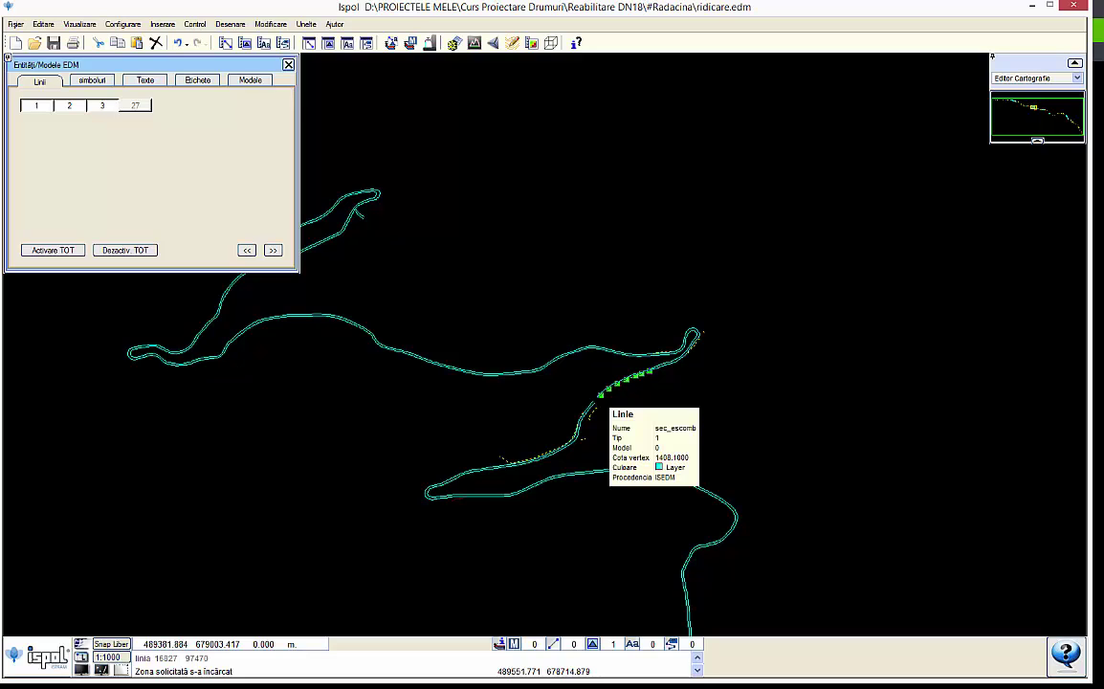
pyautogui.moveTo(566, 467); pyautogui.dragTo(675, 471, button='middle')
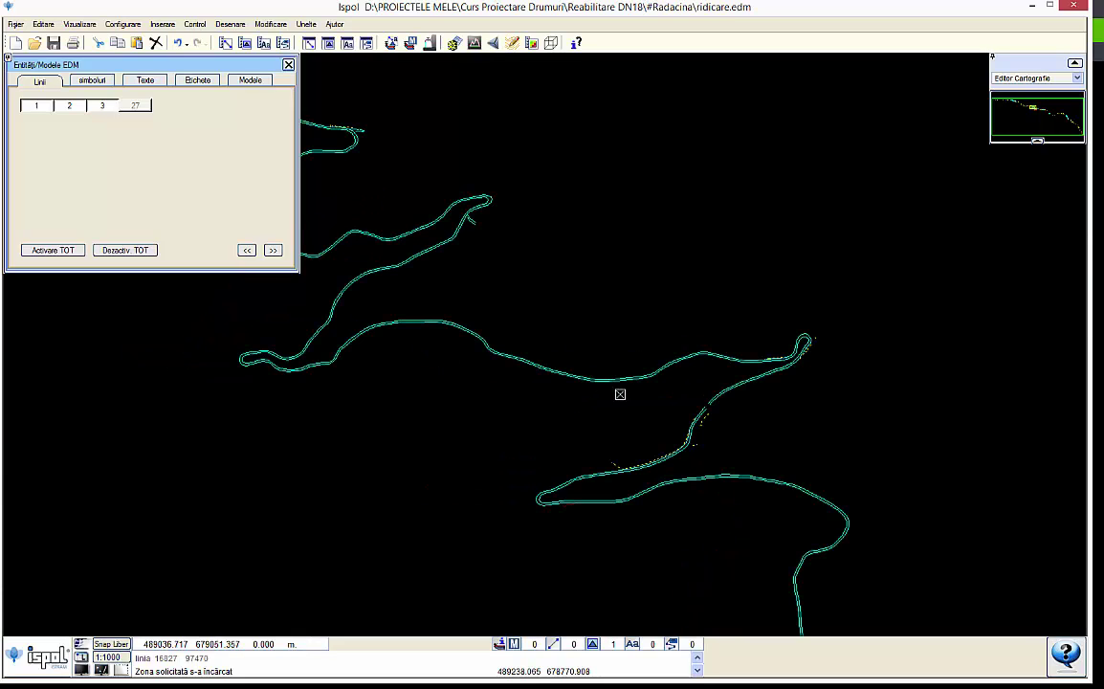
pyautogui.moveTo(619, 392); pyautogui.dragTo(801, 512, button='middle')
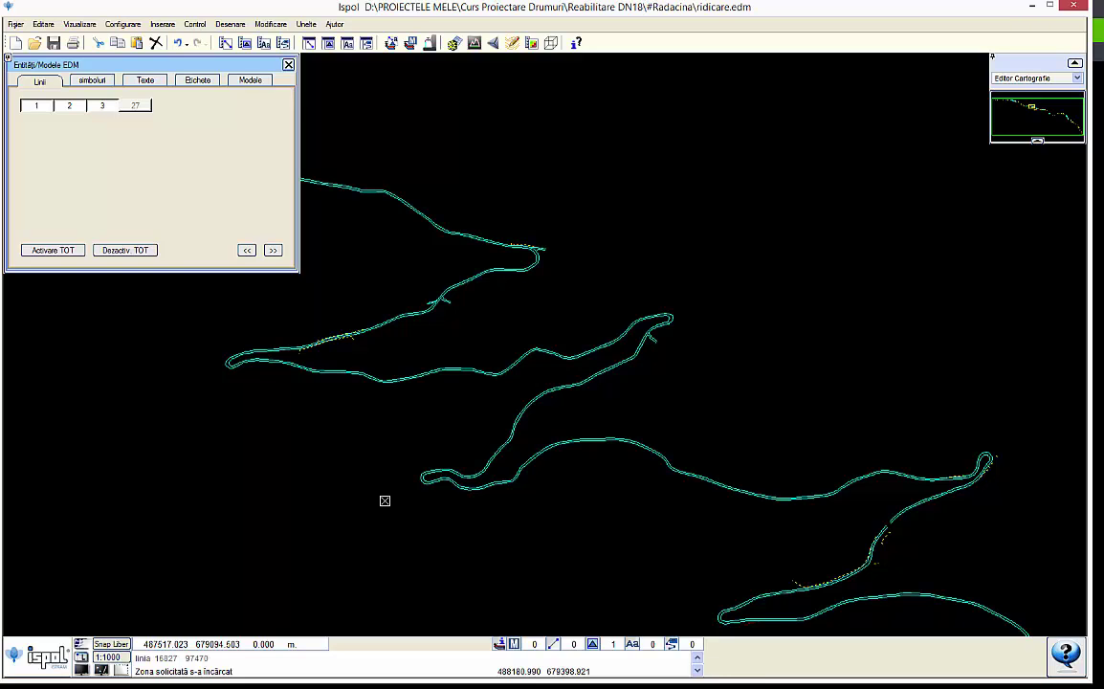
pyautogui.moveTo(475, 324); pyautogui.dragTo(569, 399, button='middle')
pyautogui.scroll(2, 569, 398)
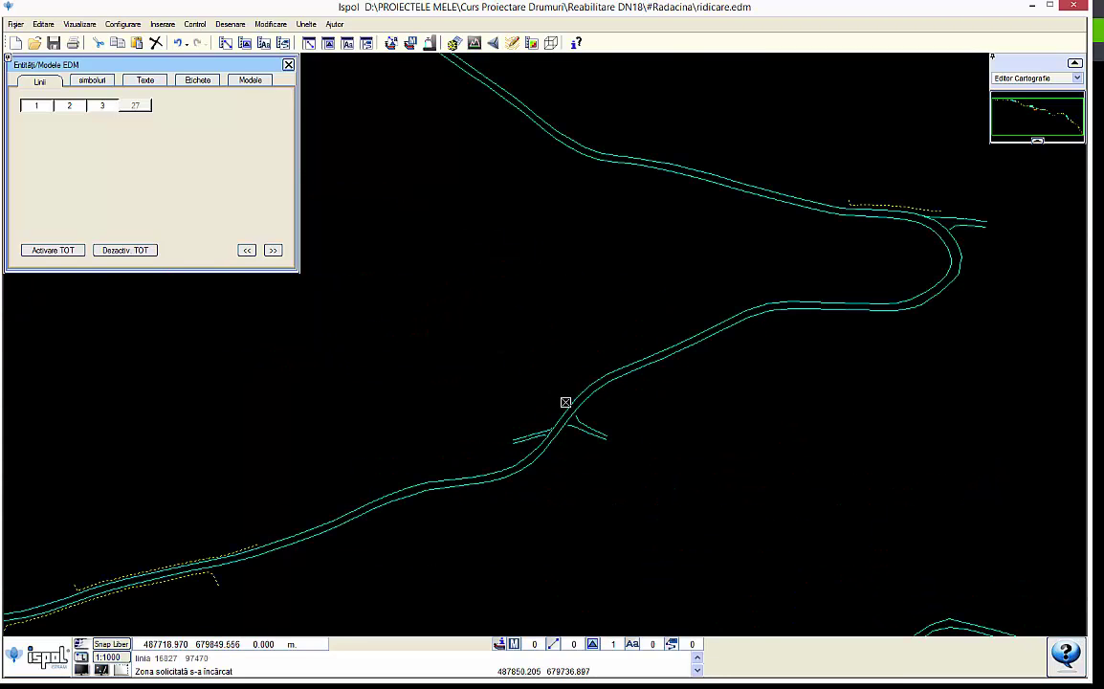
pyautogui.scroll(-2, 565, 402)
pyautogui.moveTo(406, 354); pyautogui.dragTo(622, 435, button='middle')
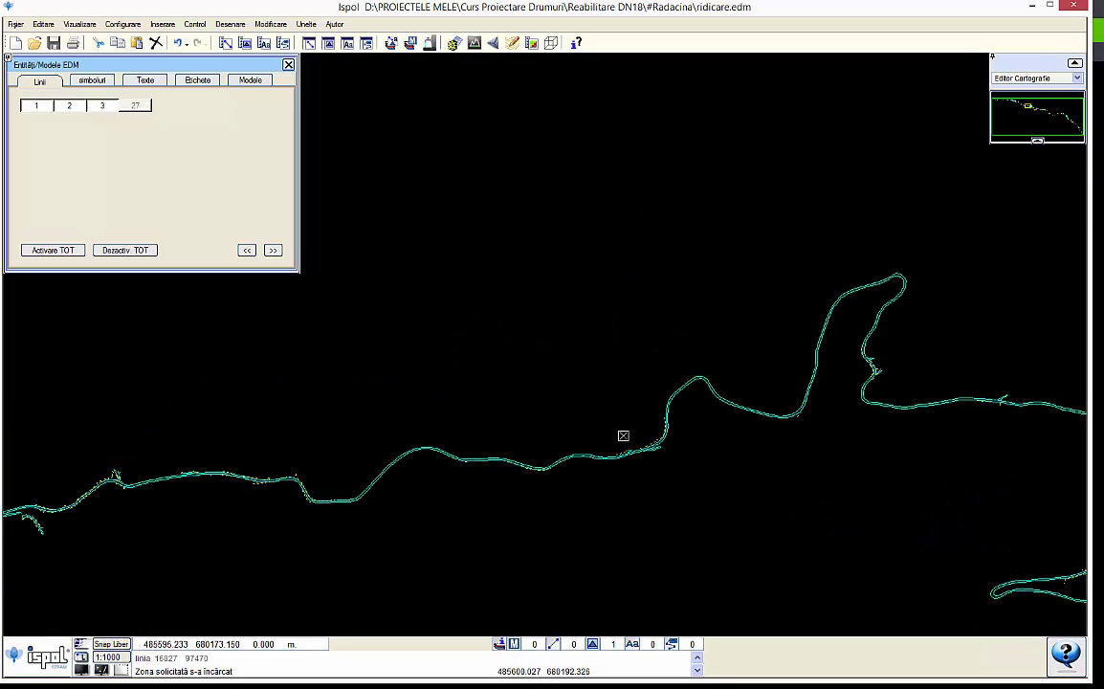
pyautogui.scroll(2, 623, 435)
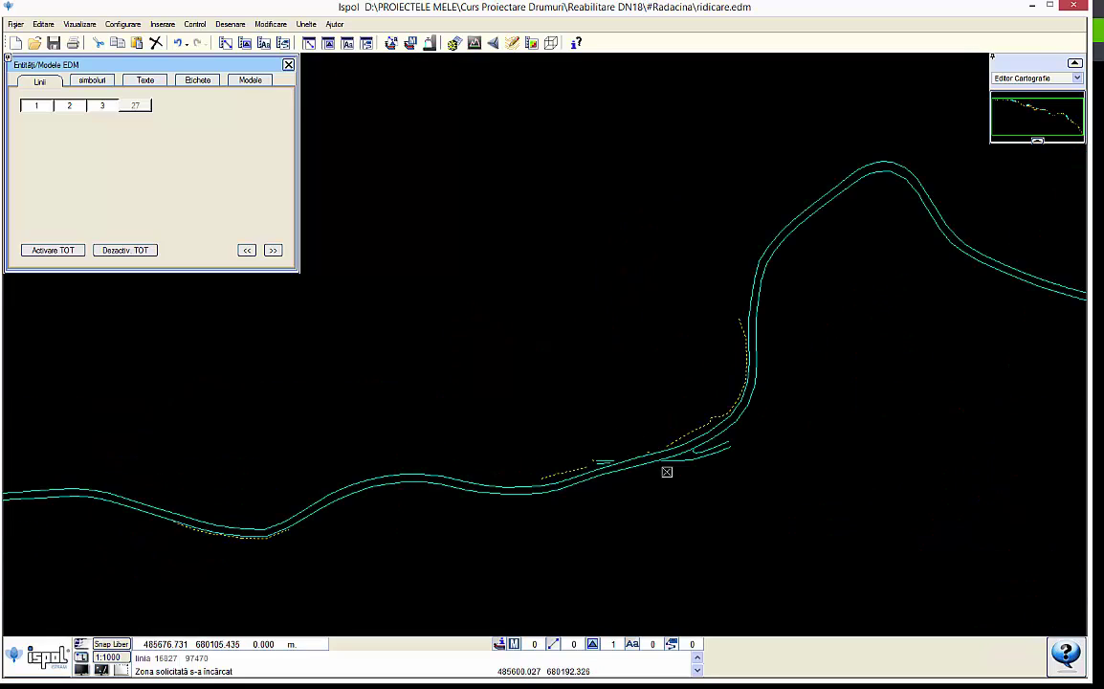
# Step: Close the layer list and frame the western start of the road
pyautogui.click(288, 64)
pyautogui.scroll(-2, 553, 441)
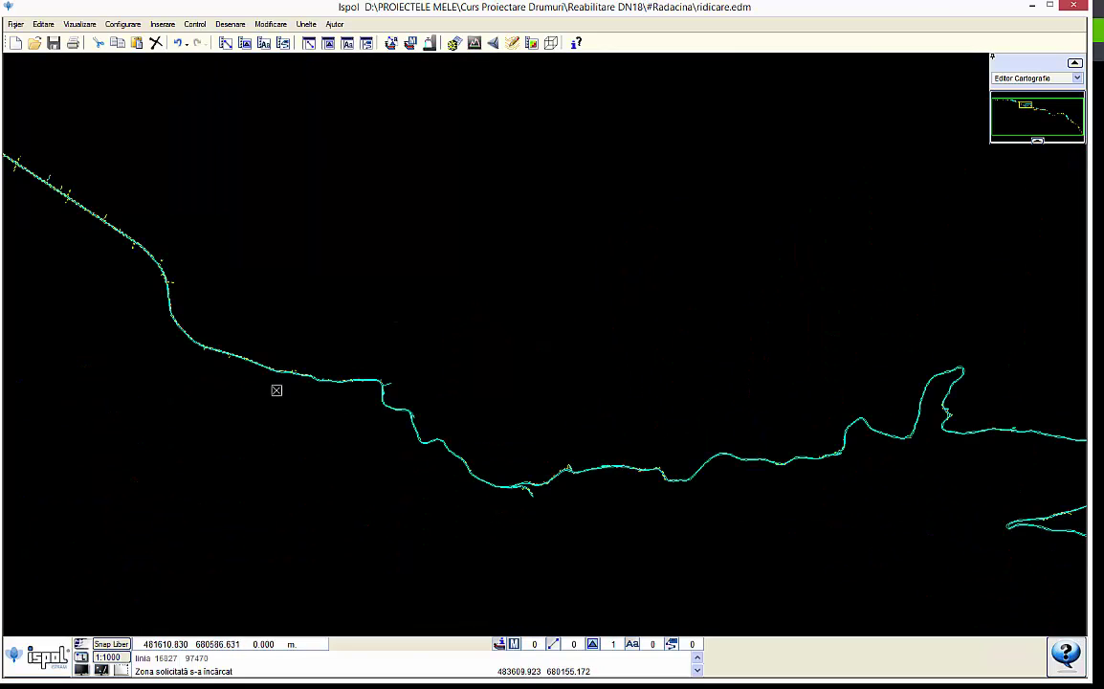
pyautogui.moveTo(278, 437); pyautogui.dragTo(521, 456, button='middle')
pyautogui.scroll(2, 295, 446)
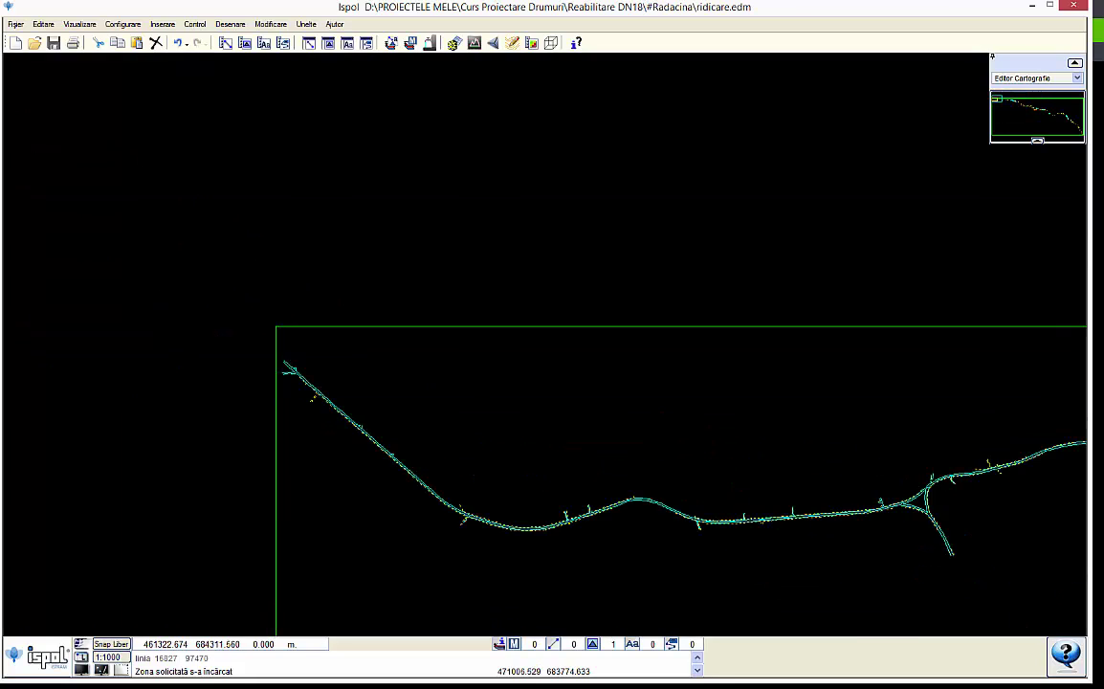
pyautogui.scroll(2, 284, 404)
# Step: Switch to the Lucrări Liniare module
pyautogui.scroll(2, 292, 325)
pyautogui.click(1077, 78)
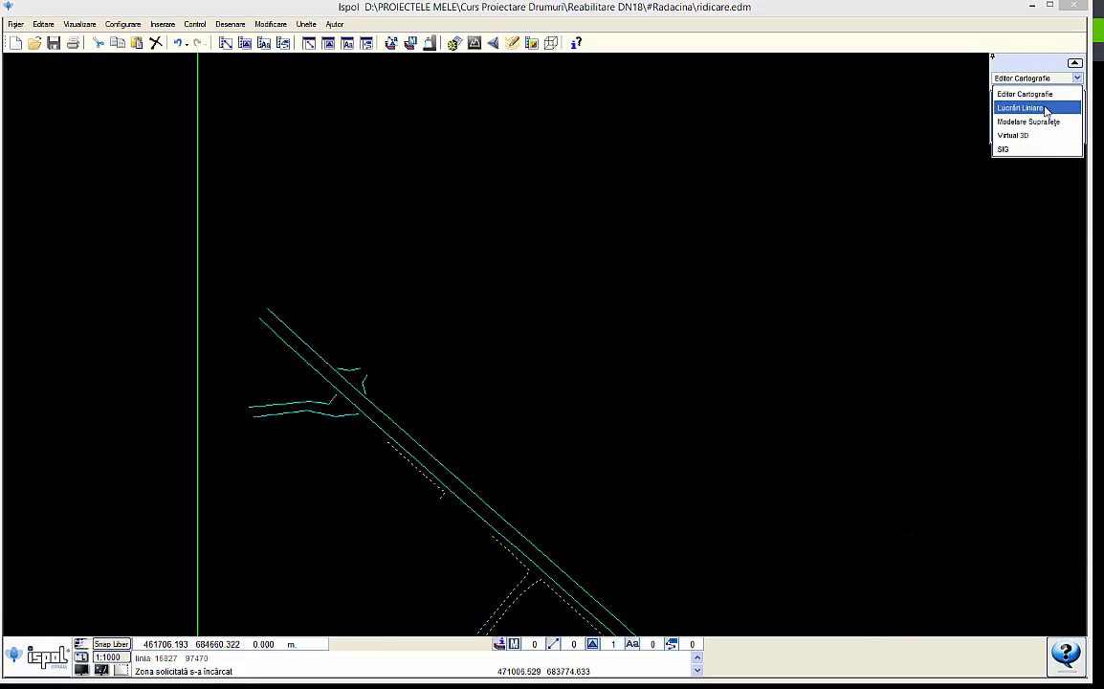
pyautogui.click(1035, 110)
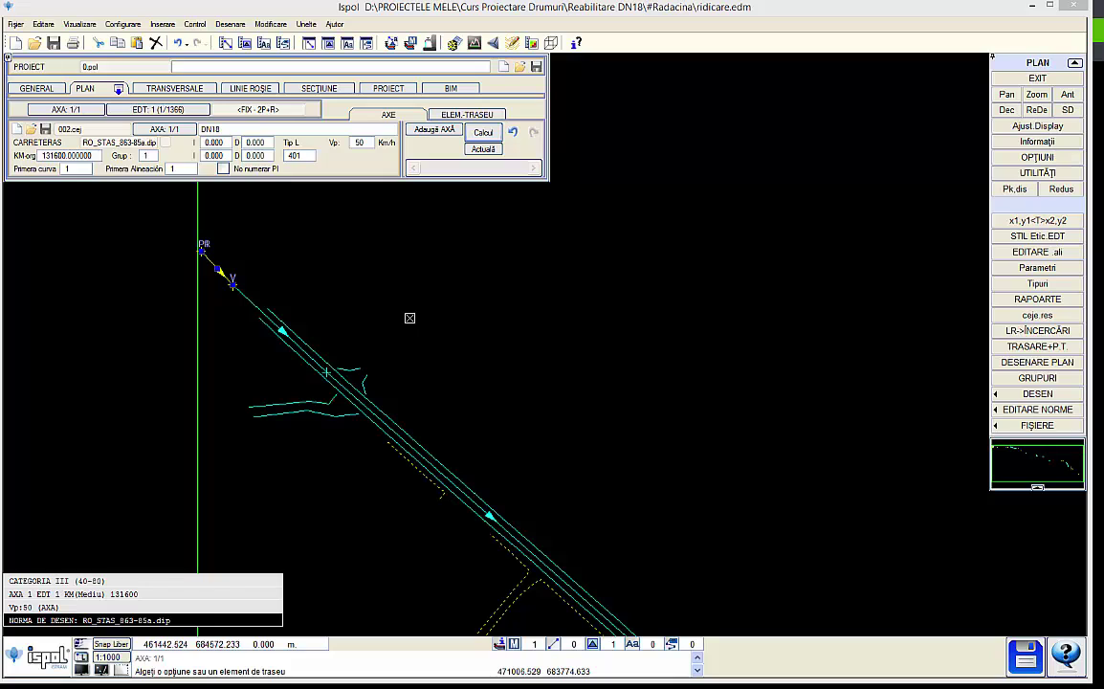
# Step: Name axis 1 DN 18 with design speed 80 km/h and chainage origin 0
pyautogui.click(460, 114)
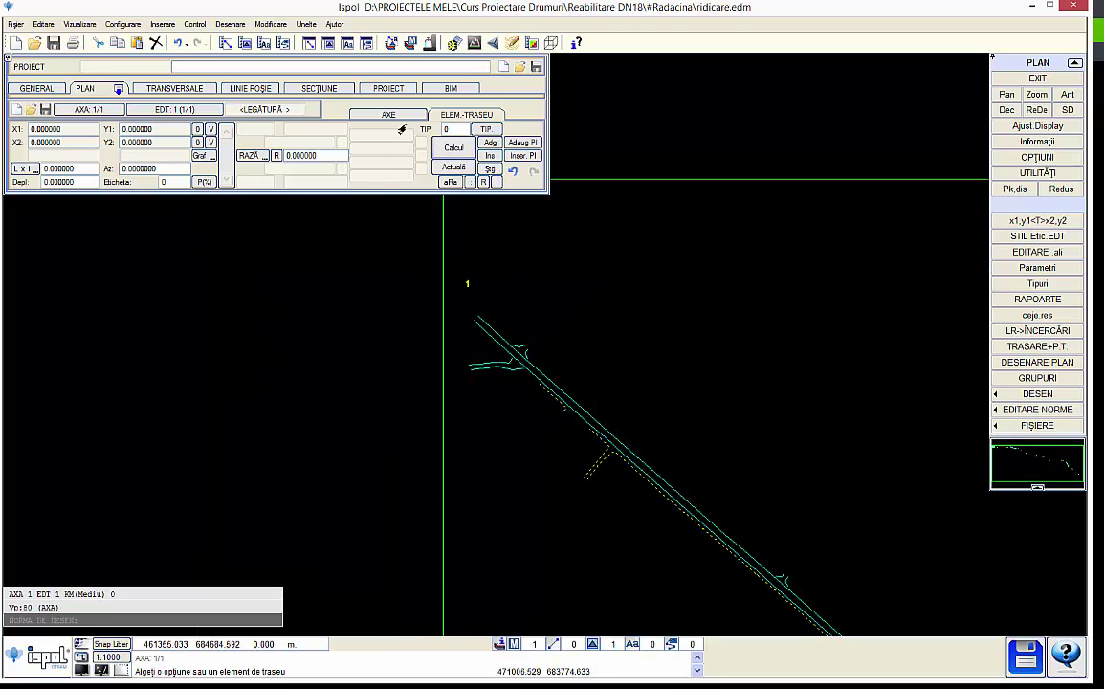
pyautogui.click(383, 114)
pyautogui.click(454, 115)
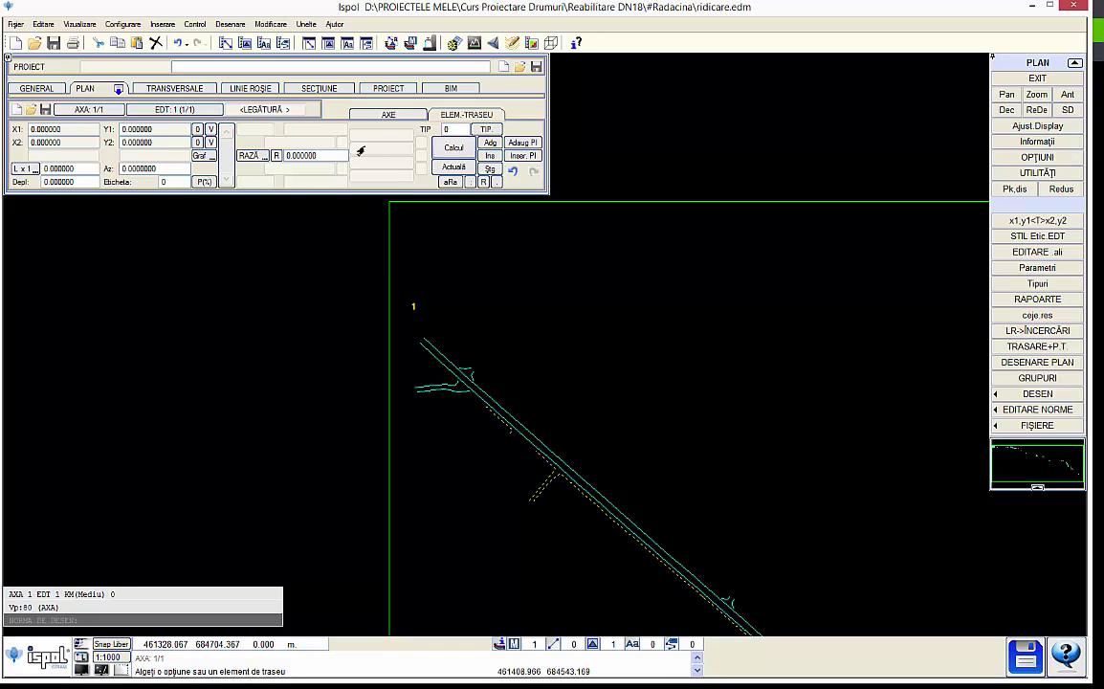
pyautogui.click(386, 116)
pyautogui.write('DN 18')
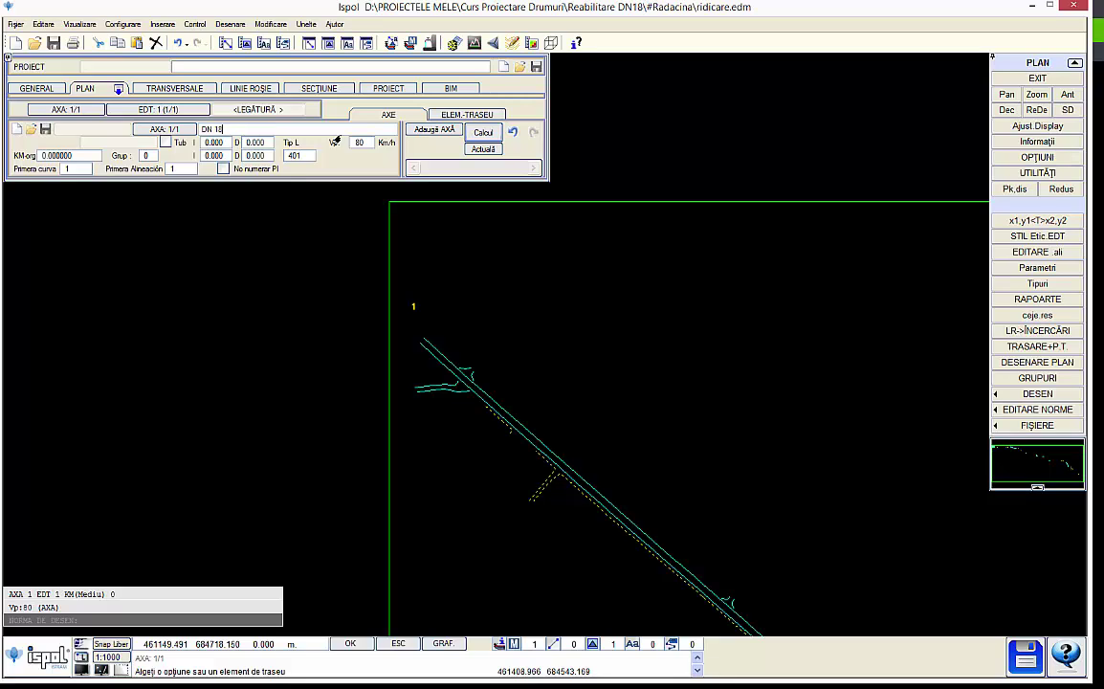
pyautogui.press('Return')
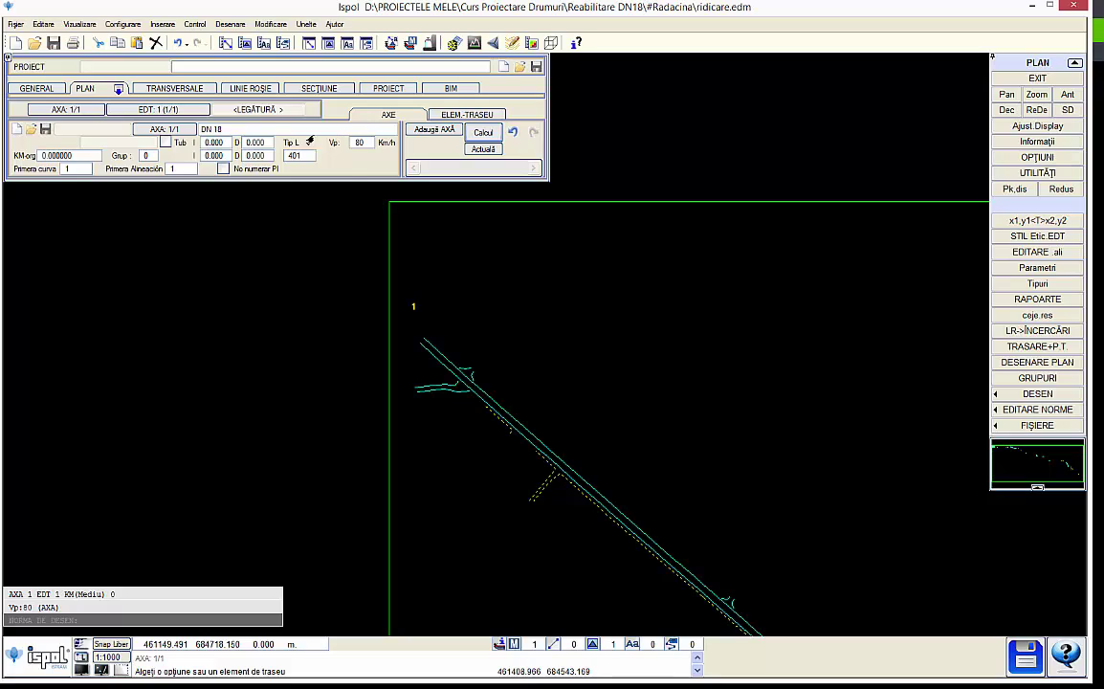
pyautogui.click(72, 156)
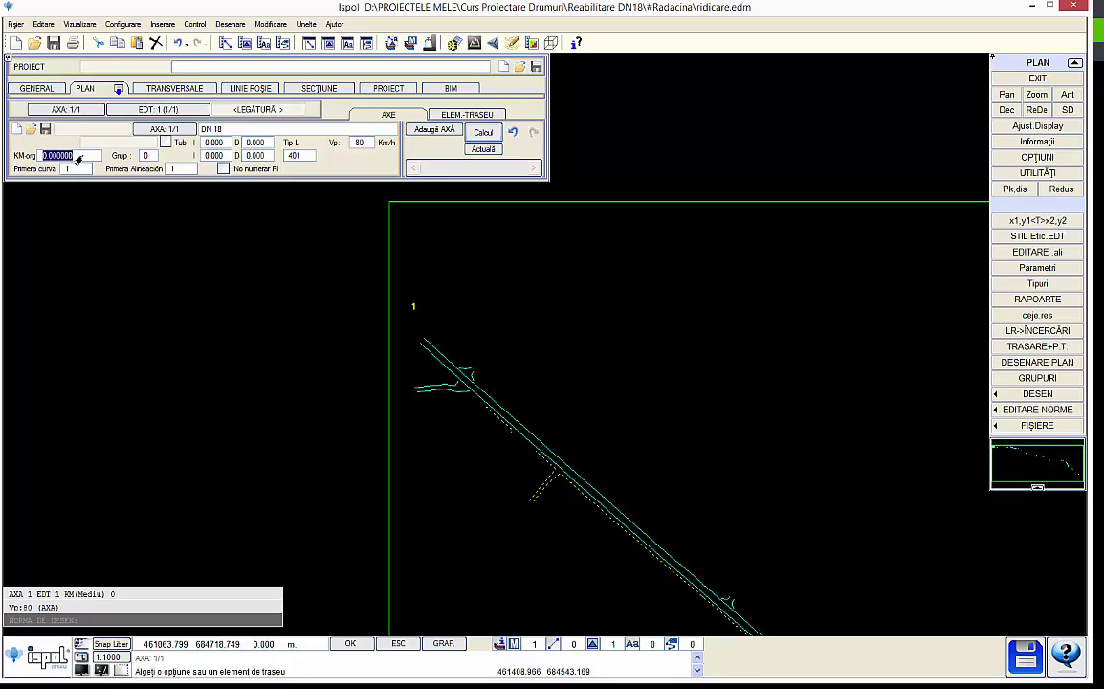
pyautogui.press('Return')
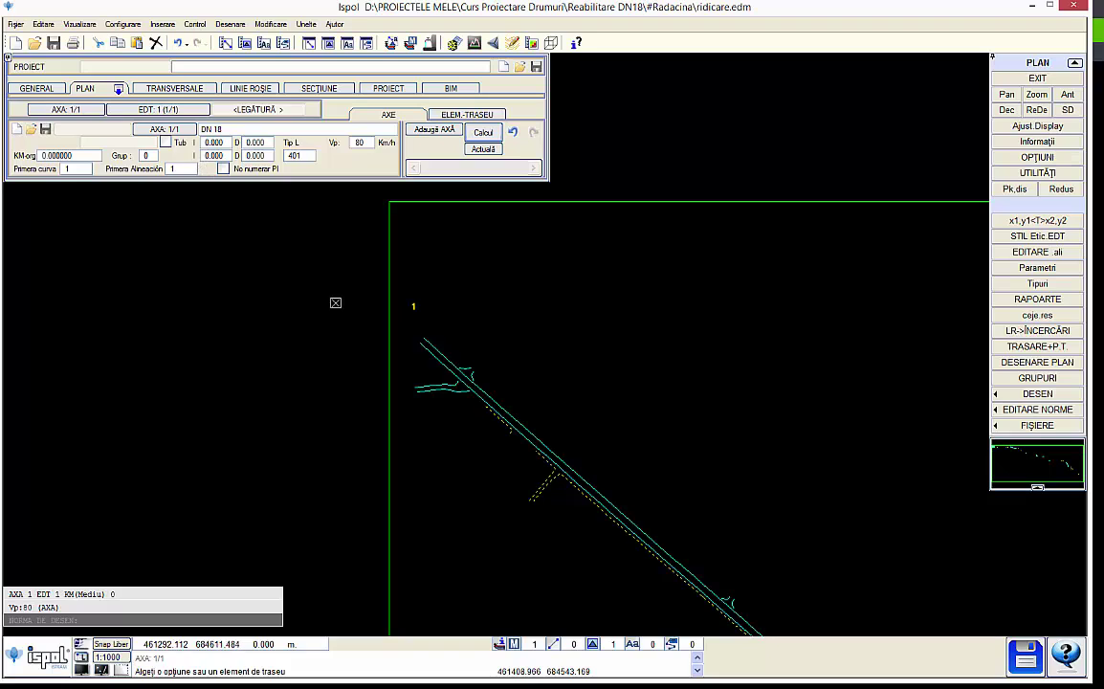
pyautogui.scroll(2, 441, 344)
pyautogui.click(466, 114)
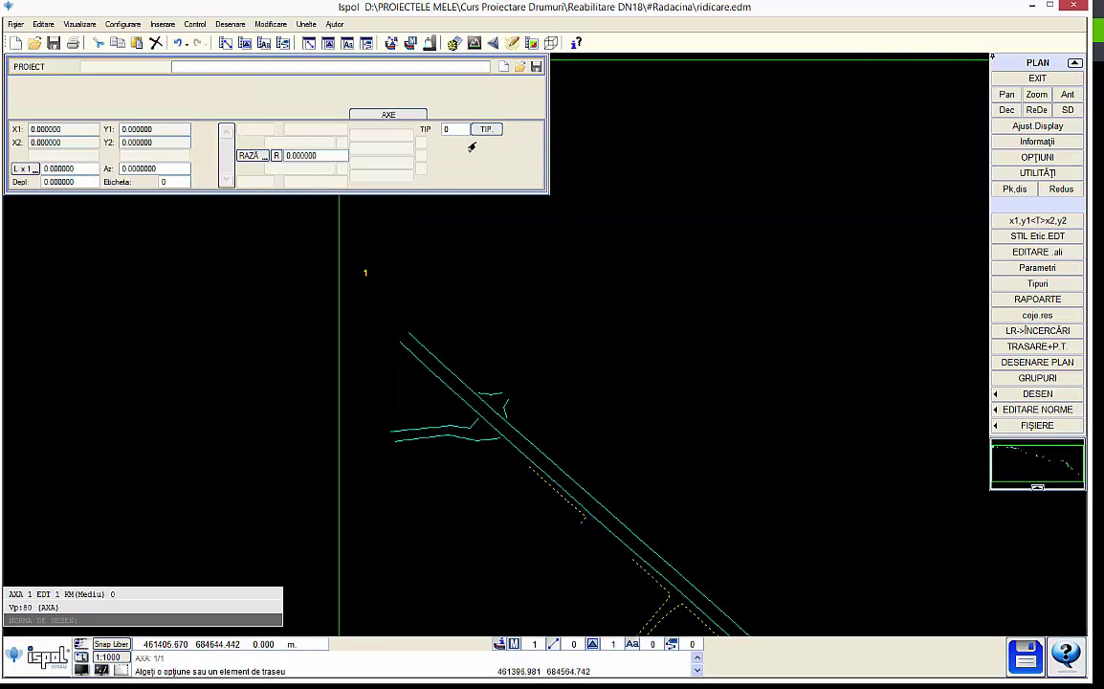
pyautogui.scroll(2, 397, 345)
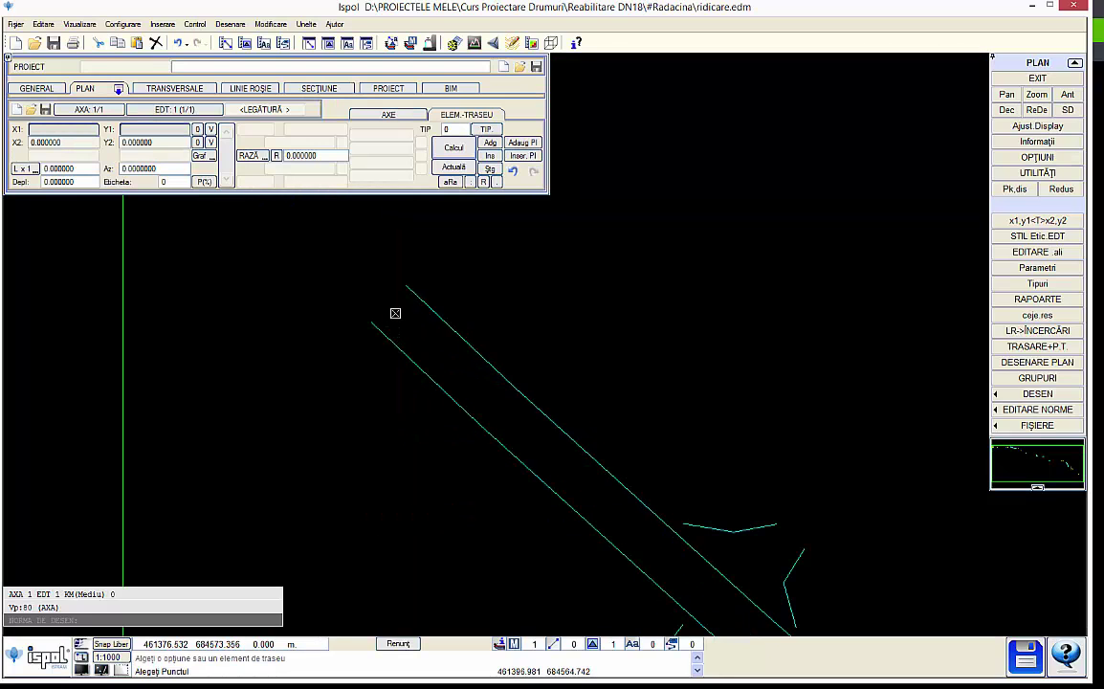
pyautogui.click(396, 306)
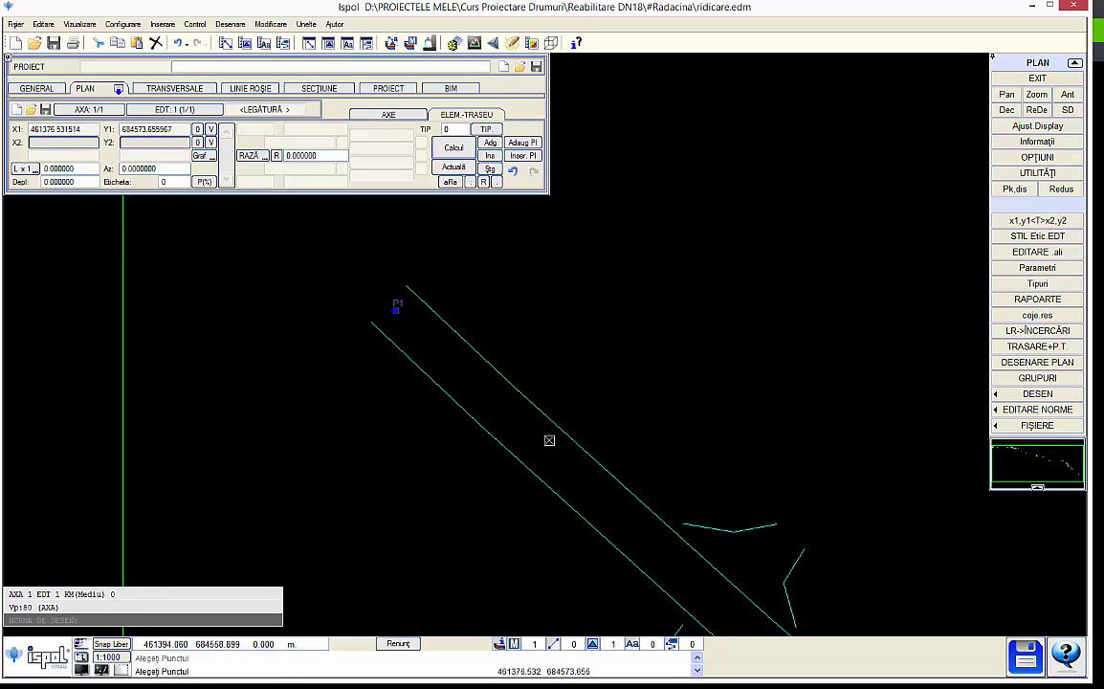
pyautogui.click(532, 435)
pyautogui.click(451, 167)
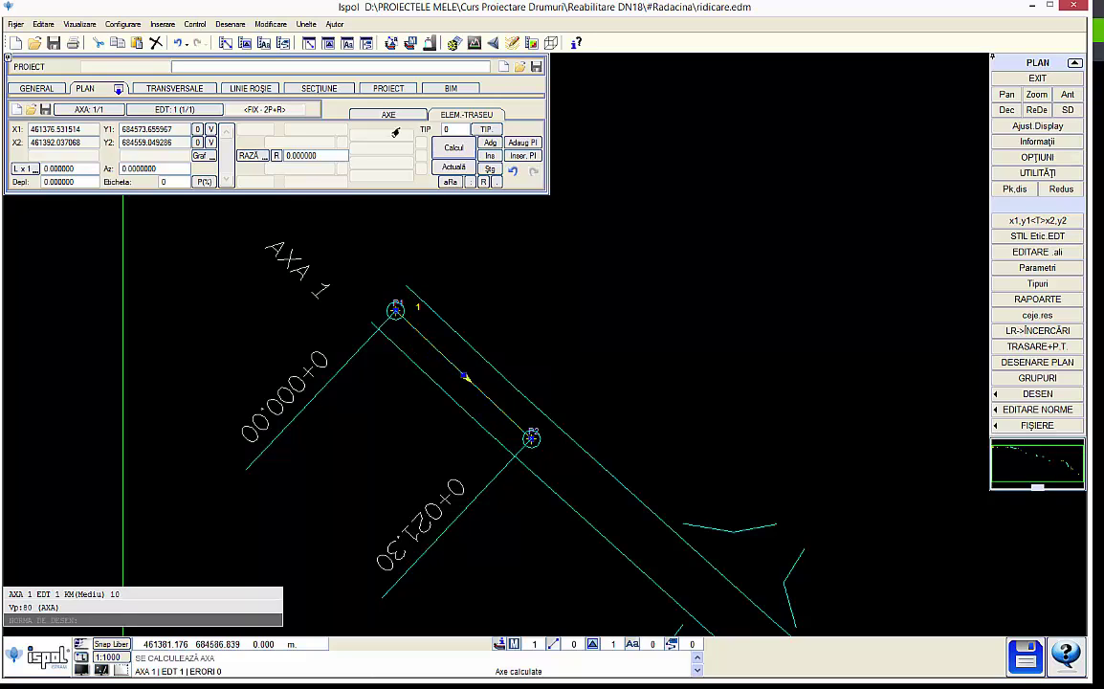
pyautogui.moveTo(620, 530); pyautogui.dragTo(517, 445, button='middle')
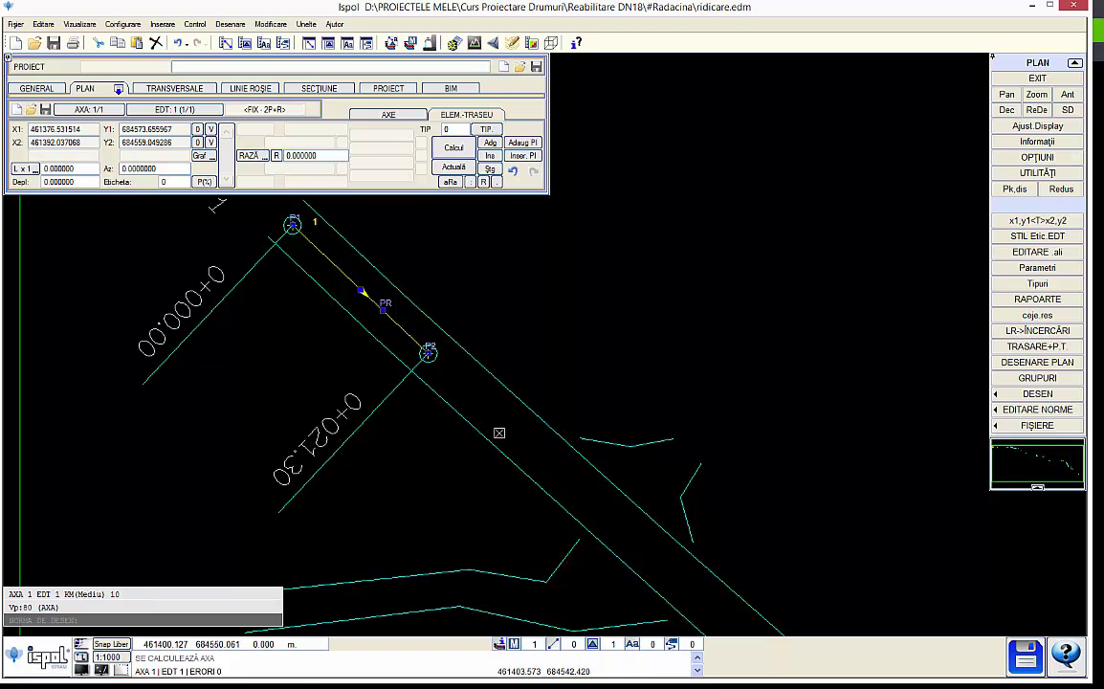
pyautogui.click(443, 396)
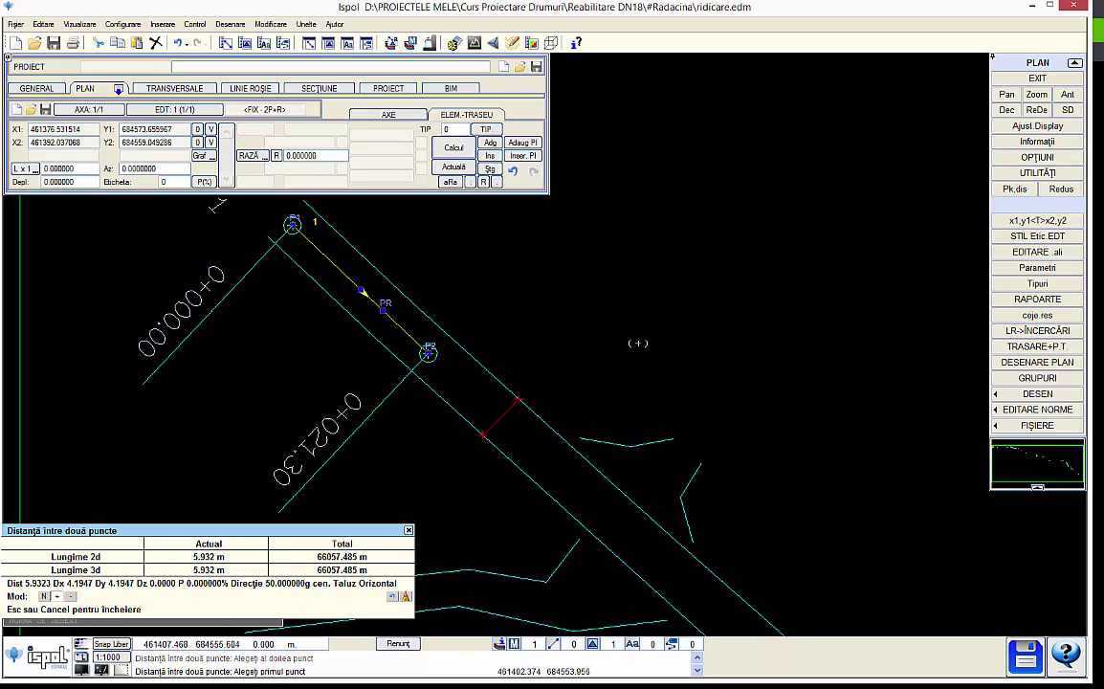
pyautogui.press('Escape')
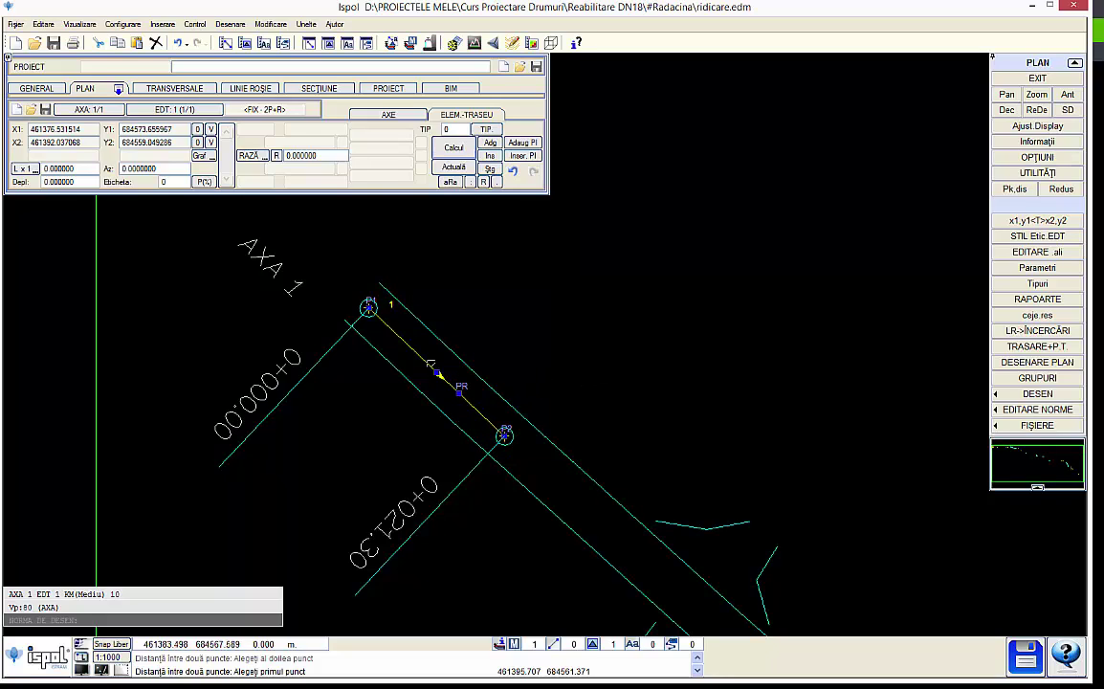
# Step: Set both axis widths to 3.000 m and line type 111, then recompute the axis
pyautogui.click(383, 115)
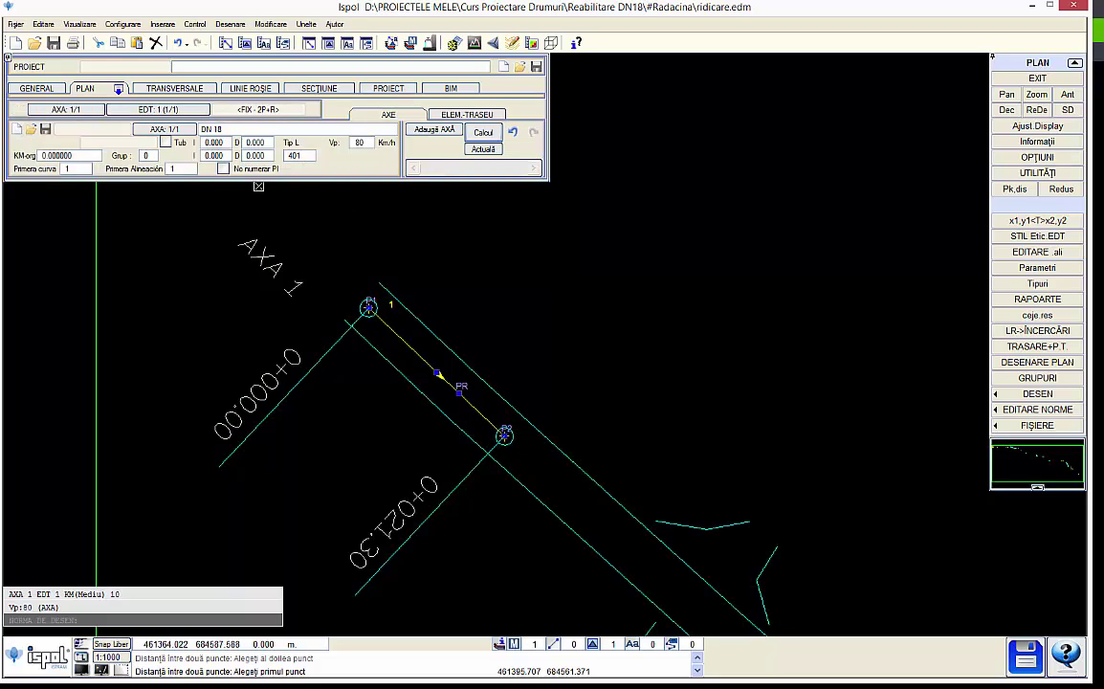
pyautogui.click(216, 143)
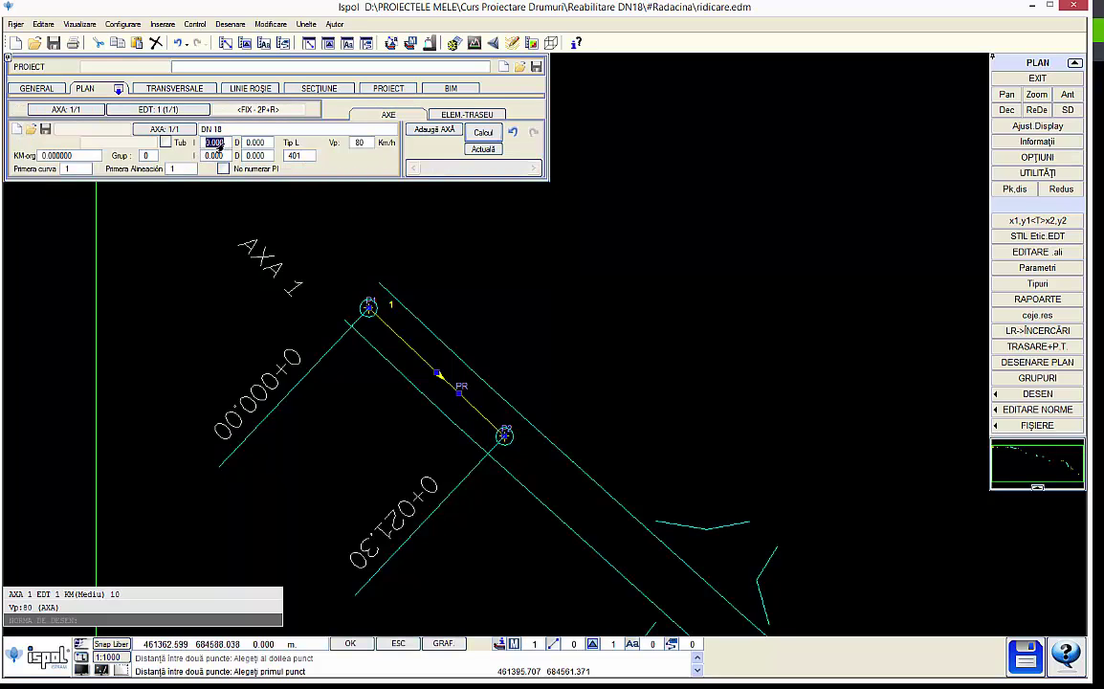
pyautogui.write('3')
pyautogui.press('Return')
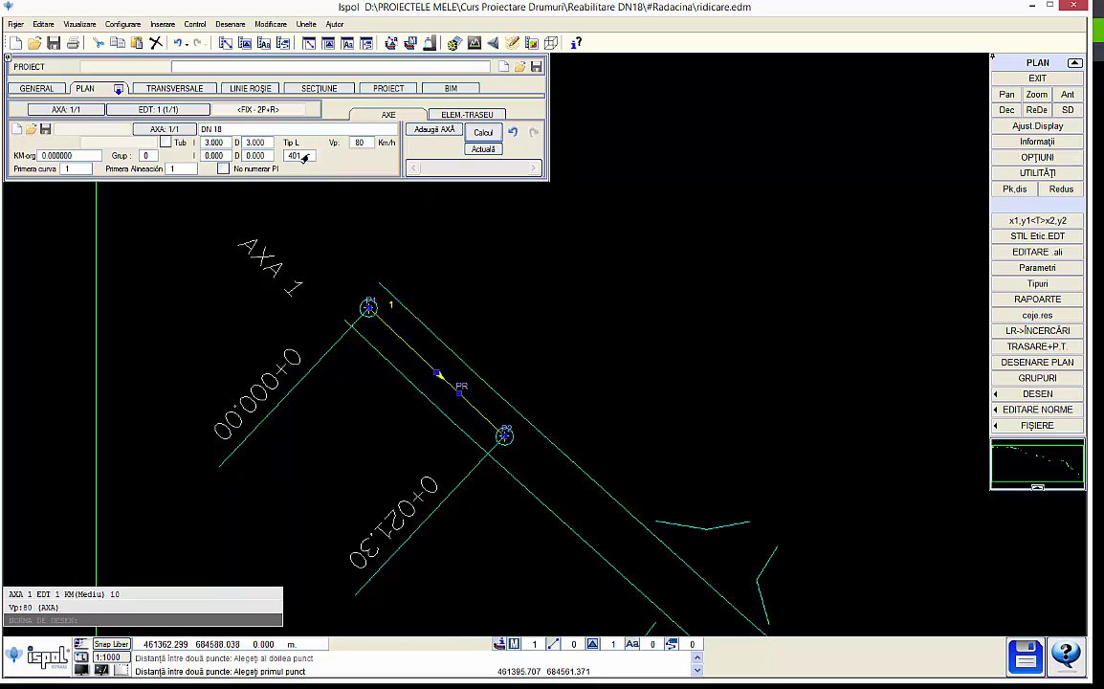
pyautogui.click(296, 156)
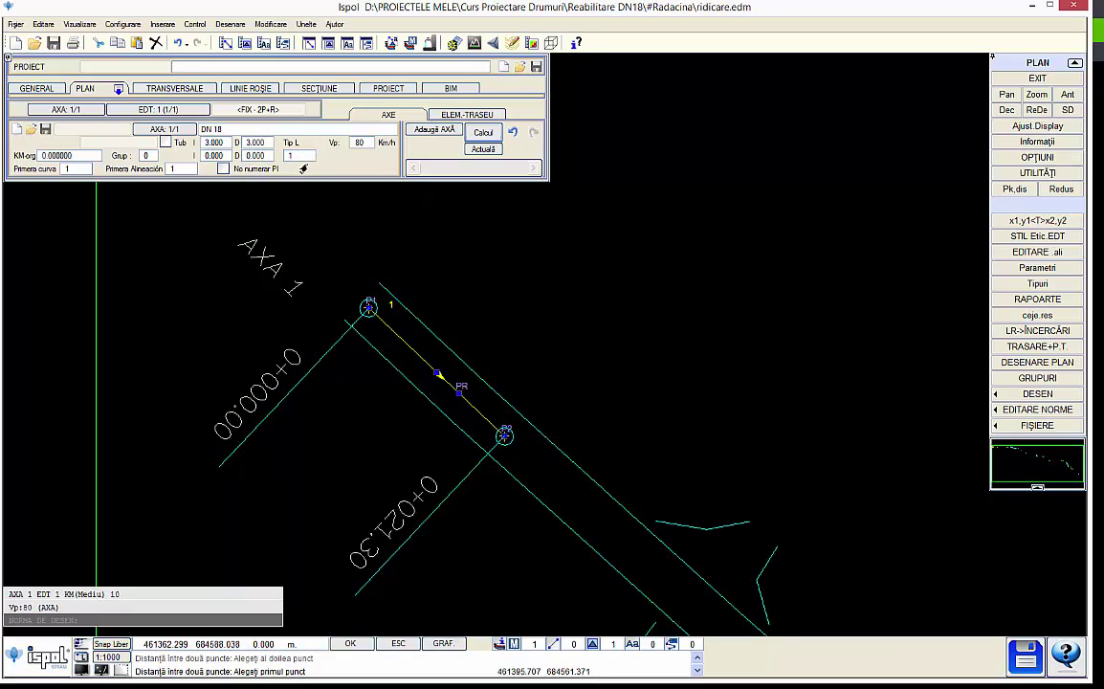
pyautogui.write('11')
pyautogui.press('Return')
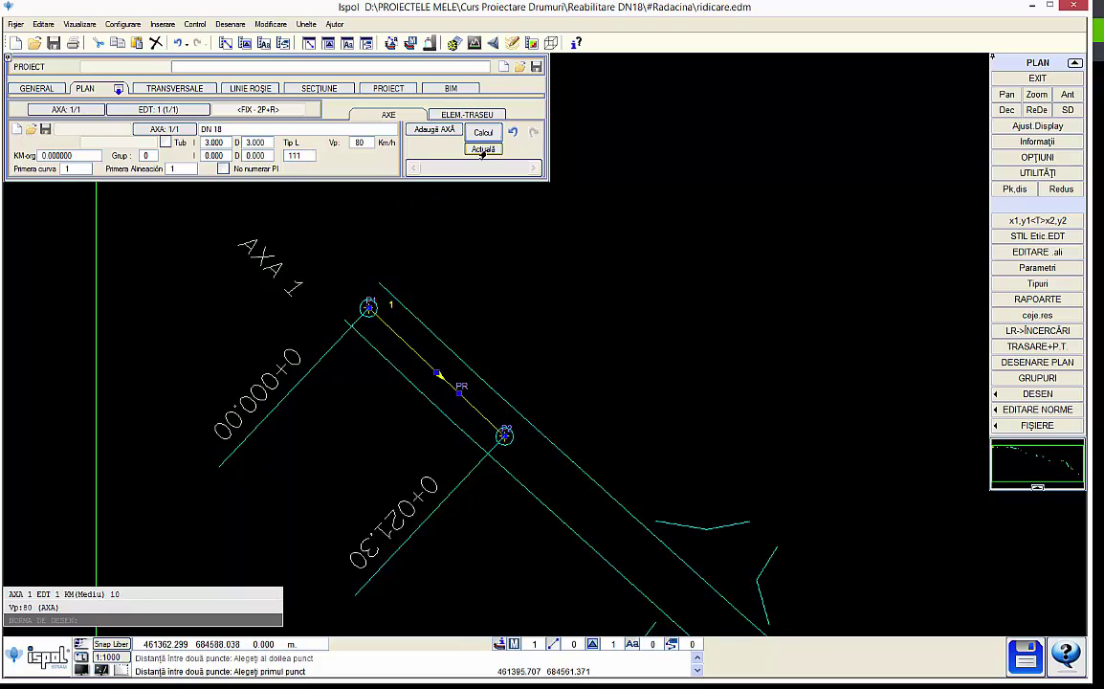
pyautogui.click(481, 150)
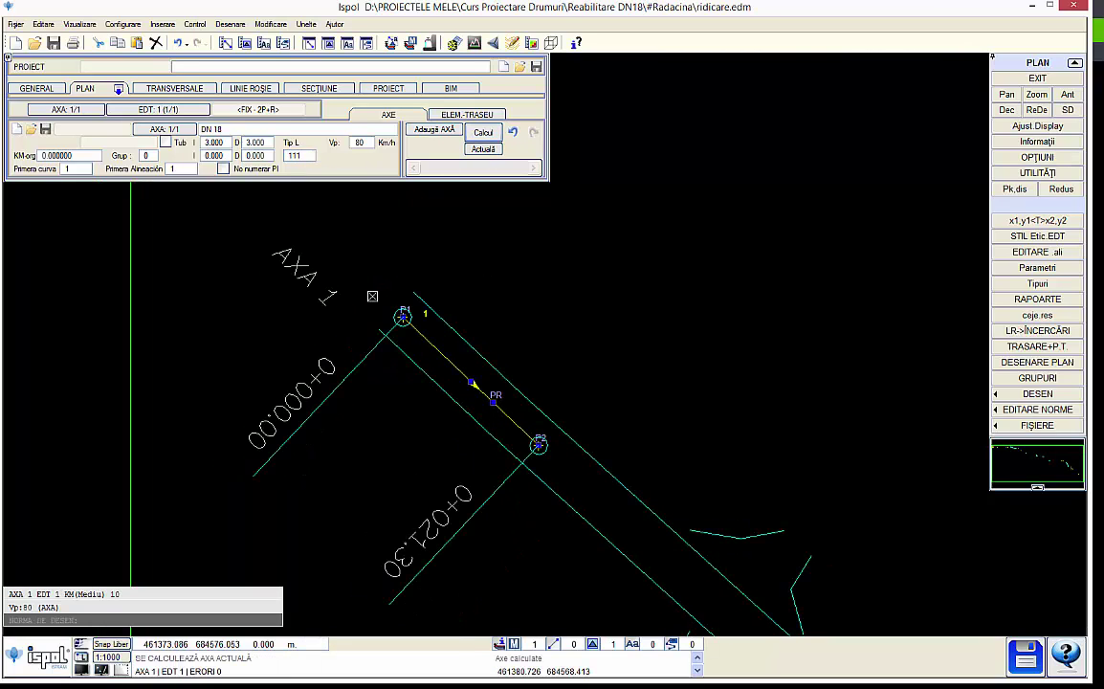
pyautogui.click(134, 25)
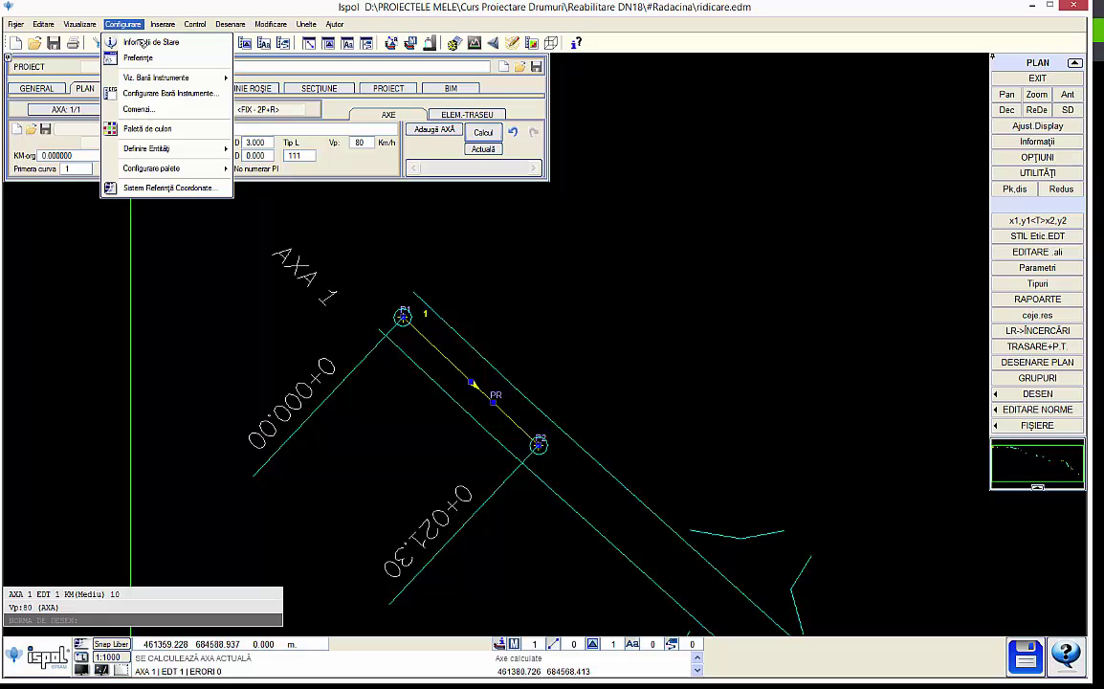
# Step: Save the Lucr.Liniare > Plan preferences to the general configuration and accept them
pyautogui.click(136, 57)
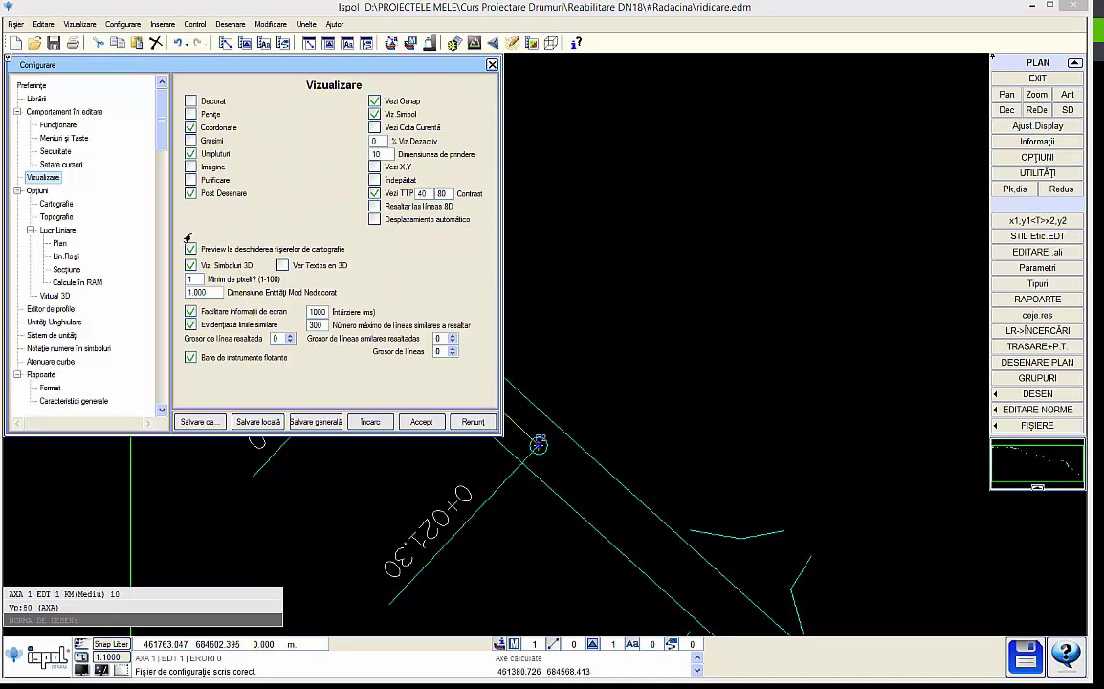
pyautogui.click(59, 243)
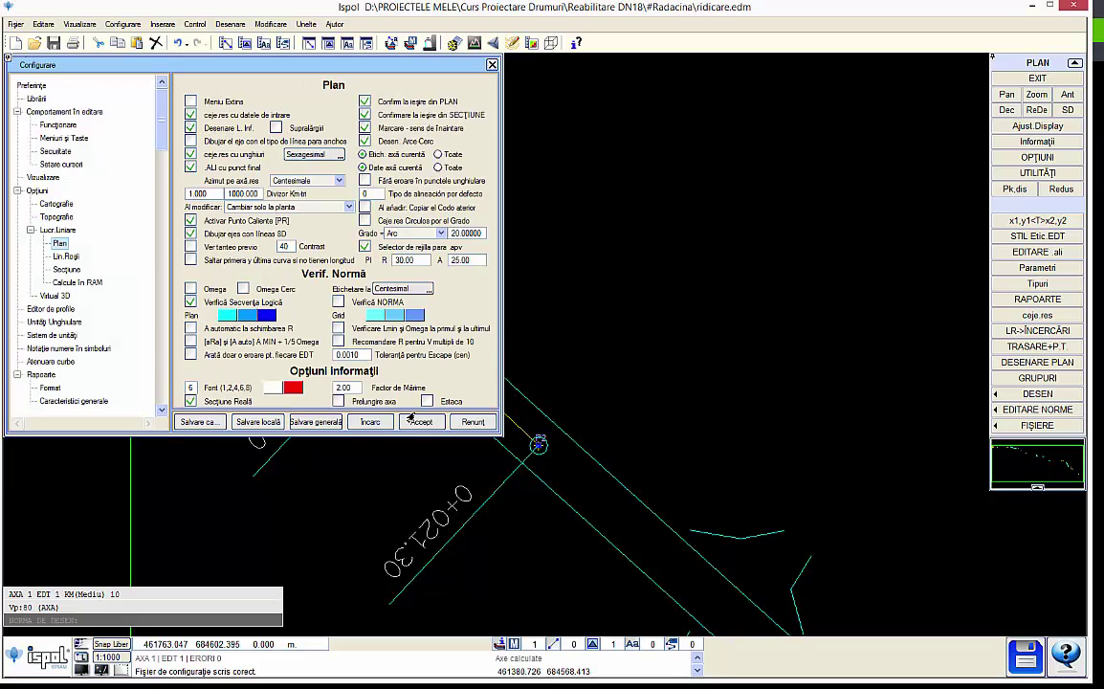
pyautogui.click(251, 422)
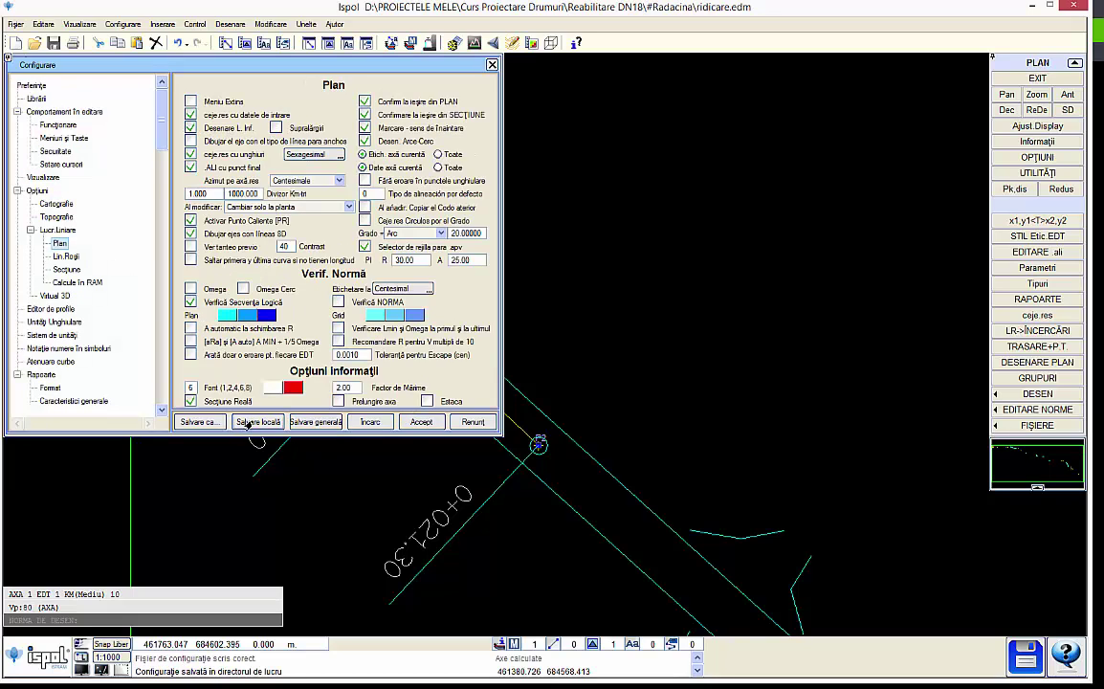
pyautogui.click(413, 426)
pyautogui.click(422, 369)
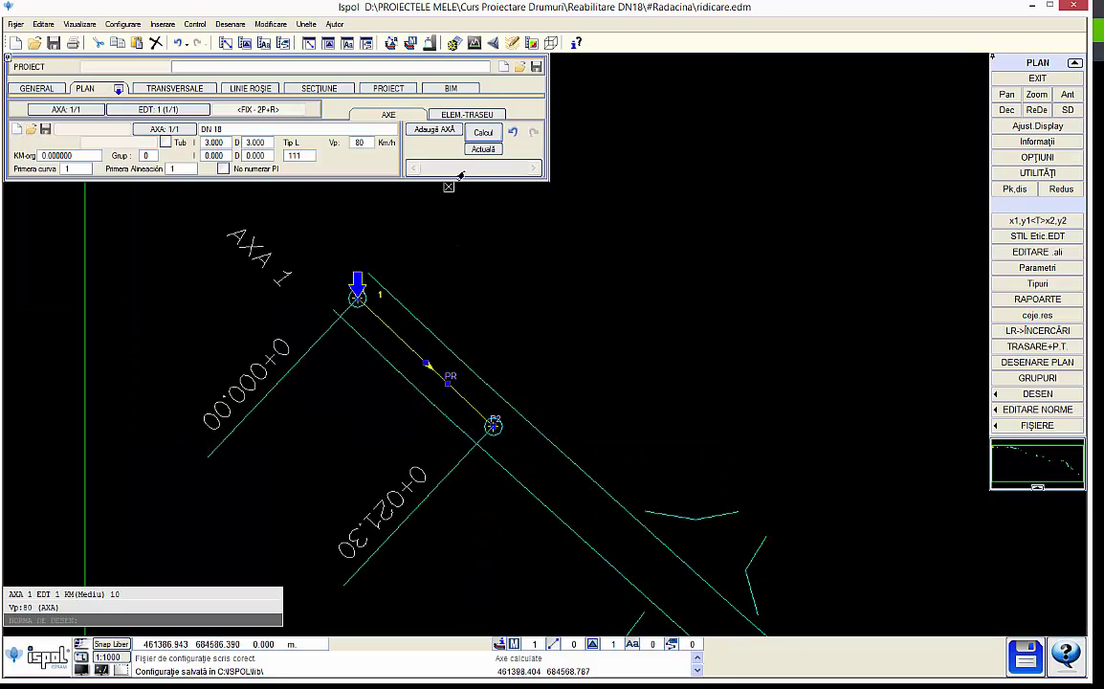
# Step: Recompute the axis and zoom in on its end point P2
pyautogui.click(482, 149)
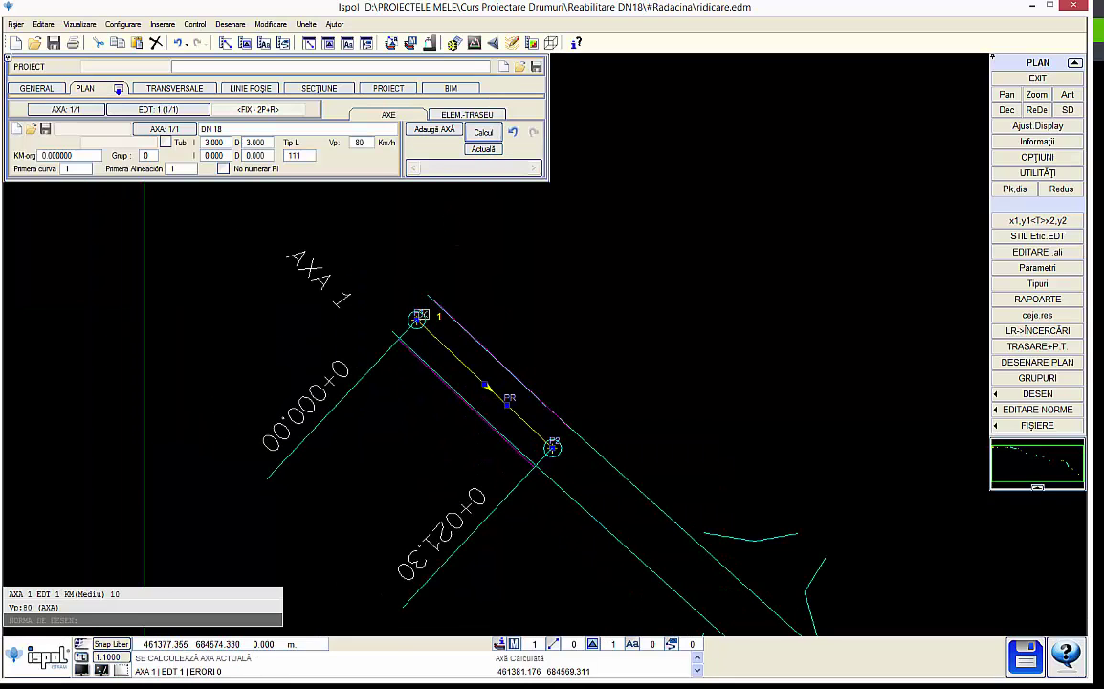
pyautogui.scroll(2, 426, 311)
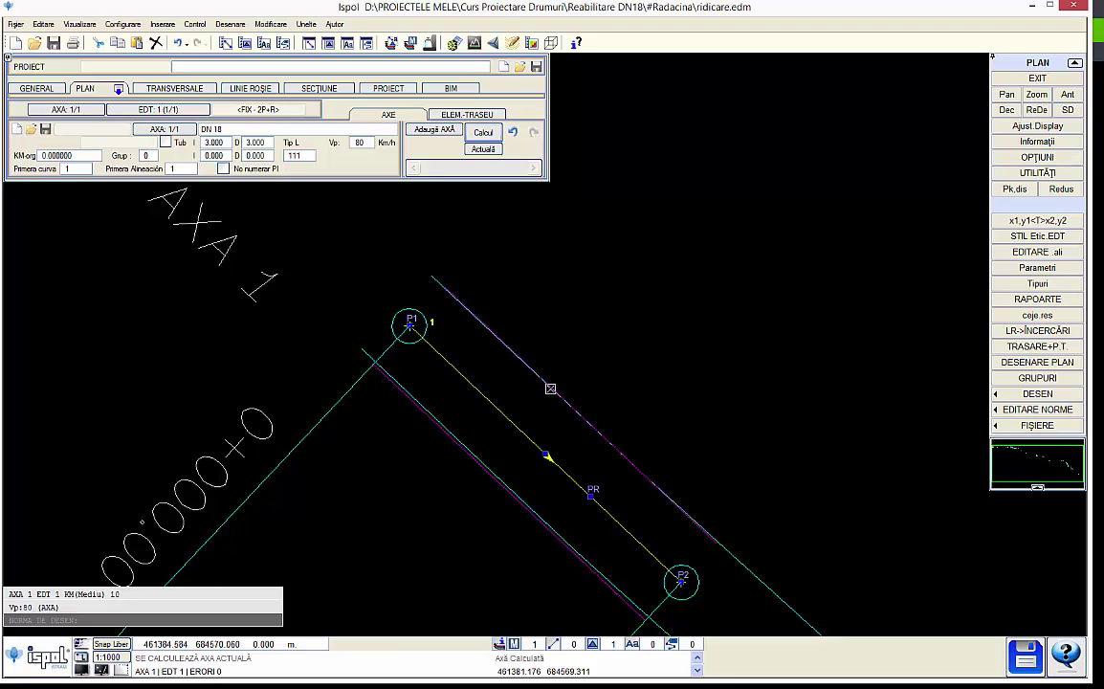
pyautogui.scroll(-2, 497, 349)
pyautogui.scroll(-1, 486, 325)
pyautogui.scroll(1, 569, 409)
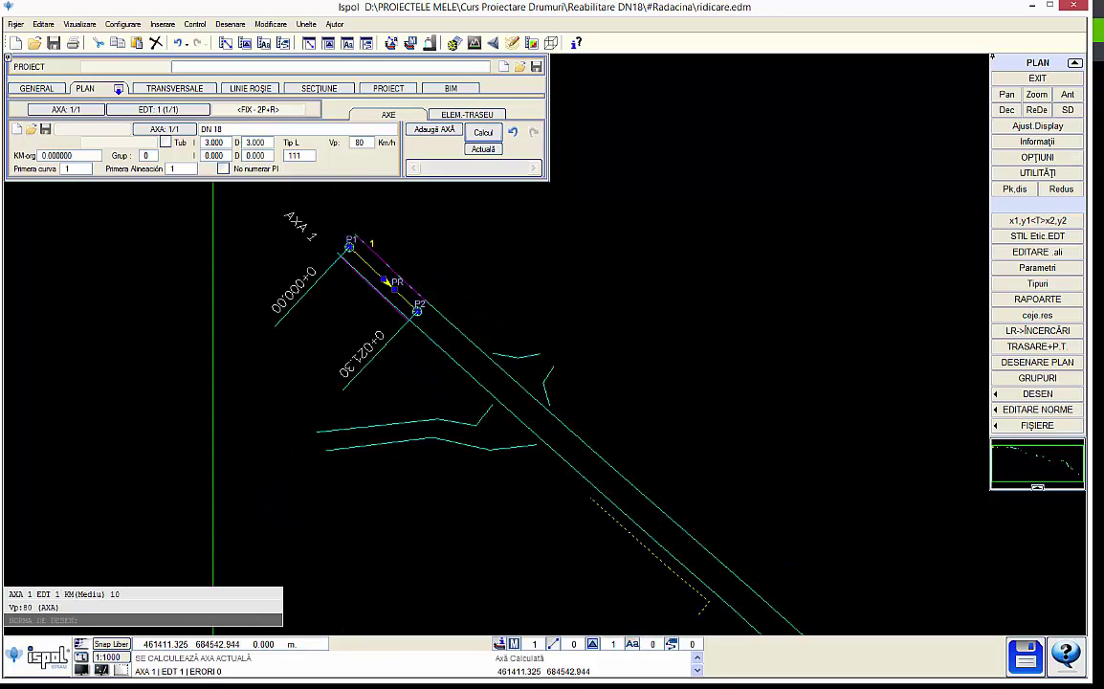
pyautogui.scroll(-2, 449, 352)
pyautogui.scroll(-1, 478, 368)
pyautogui.scroll(1, 461, 353)
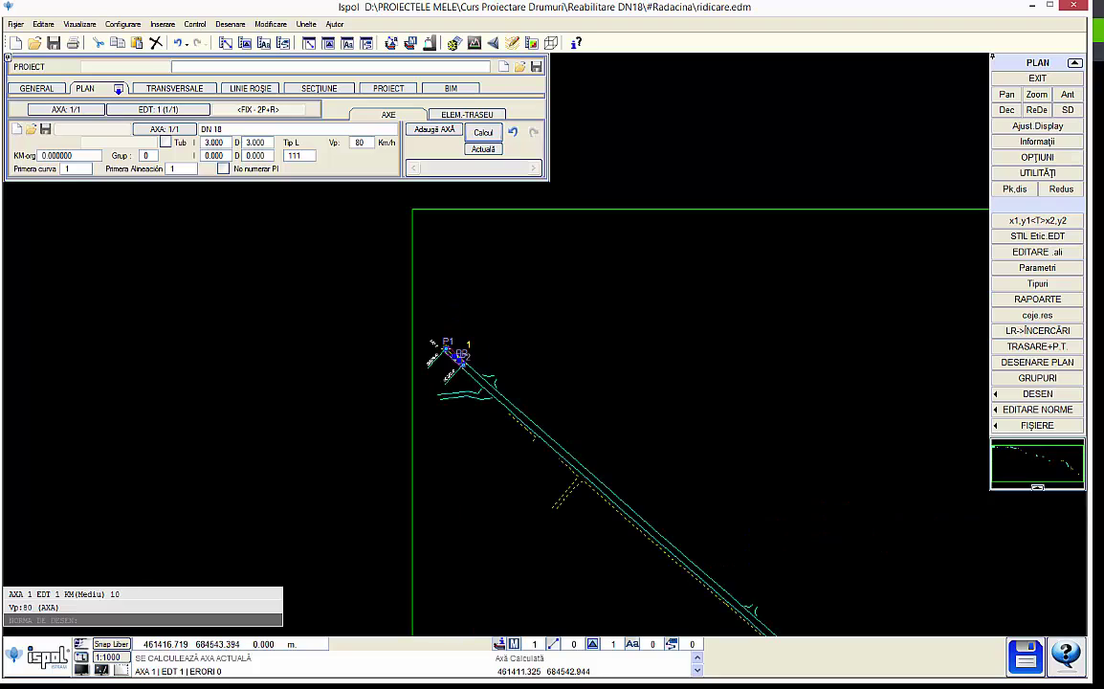
pyautogui.scroll(2, 425, 338)
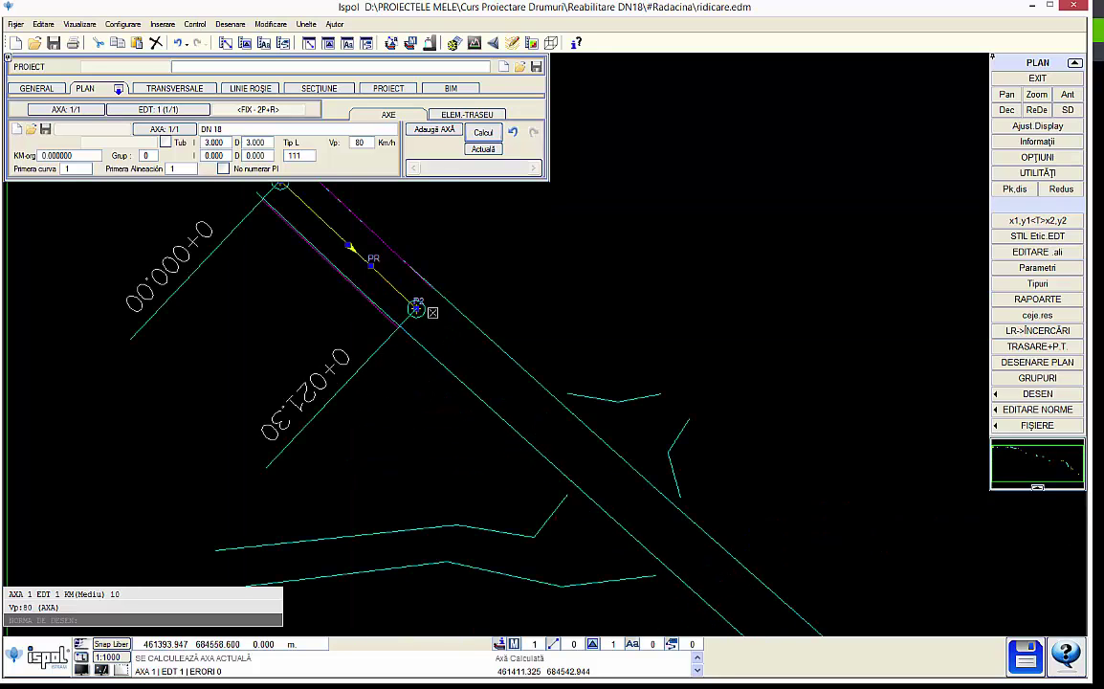
pyautogui.scroll(-1, 419, 313)
pyautogui.scroll(2, 426, 322)
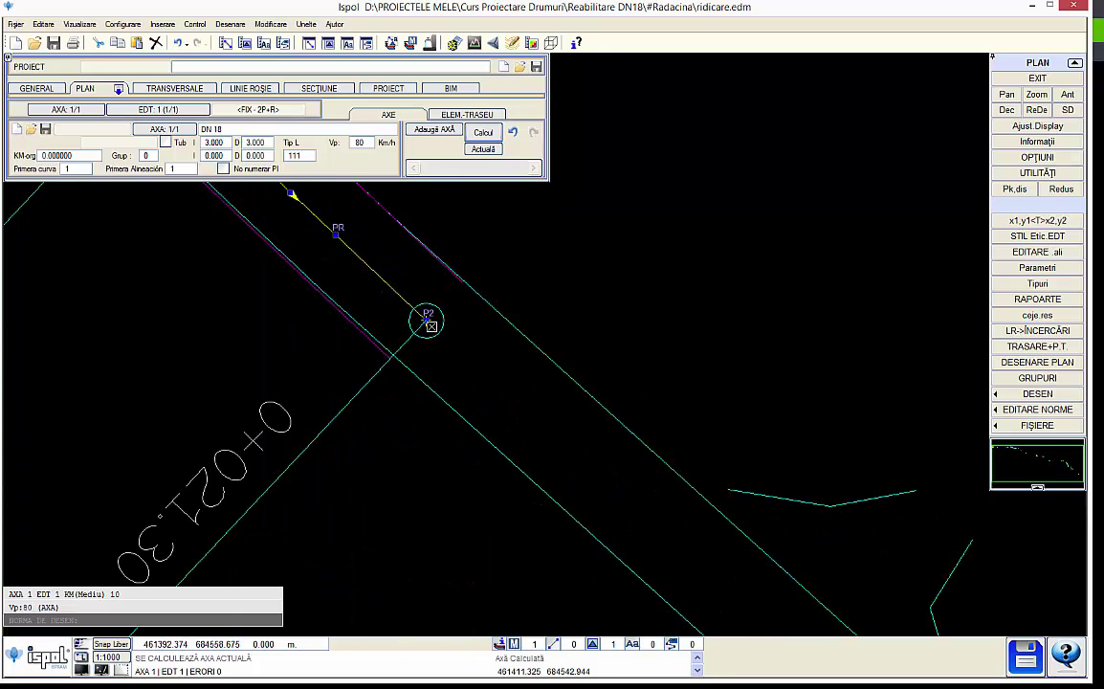
# Step: Move P2 down the road centreline, extending the straight to about 0+088.23
pyautogui.click(427, 320)
pyautogui.scroll(-3, 427, 320)
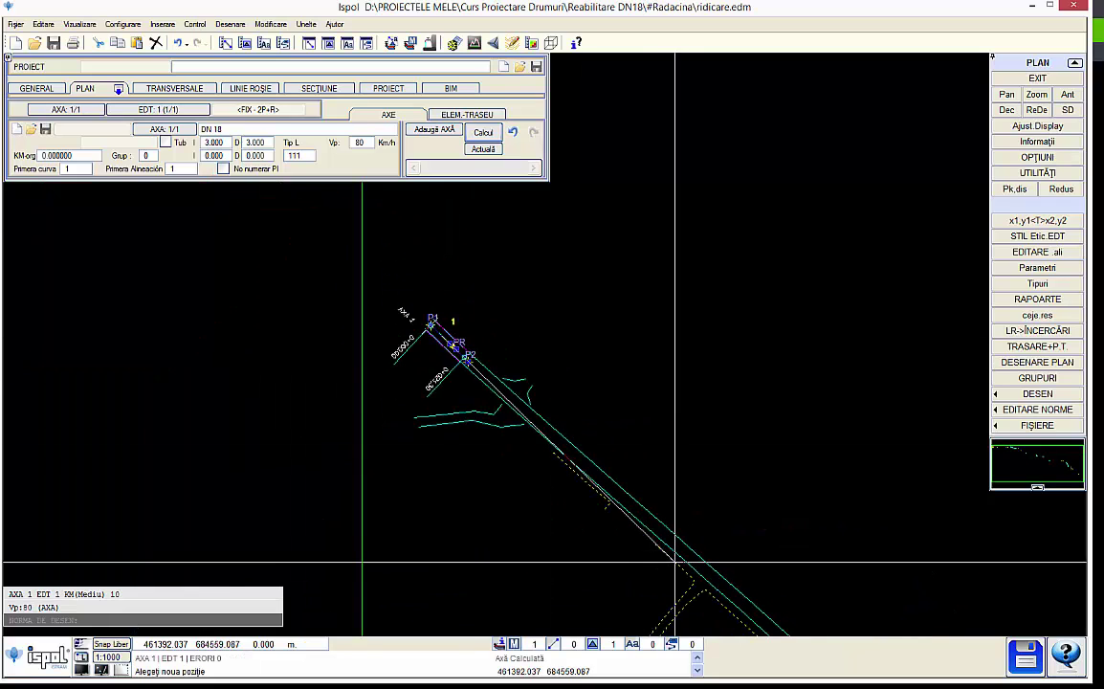
pyautogui.click(578, 462)
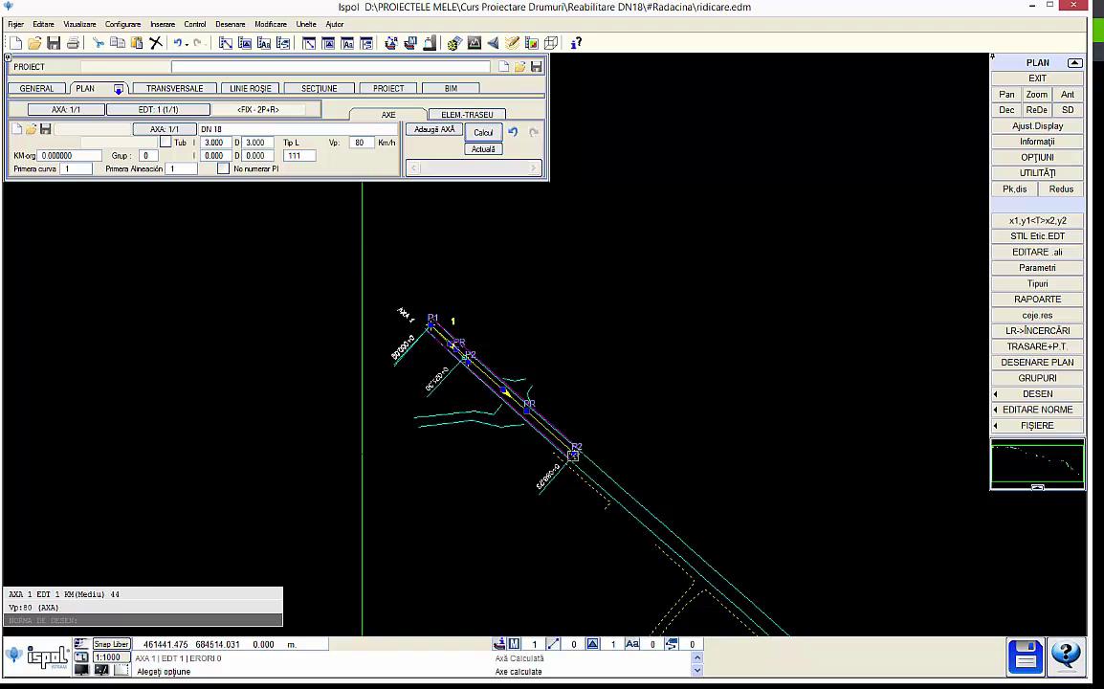
pyautogui.scroll(2, 573, 454)
pyautogui.scroll(2, 577, 453)
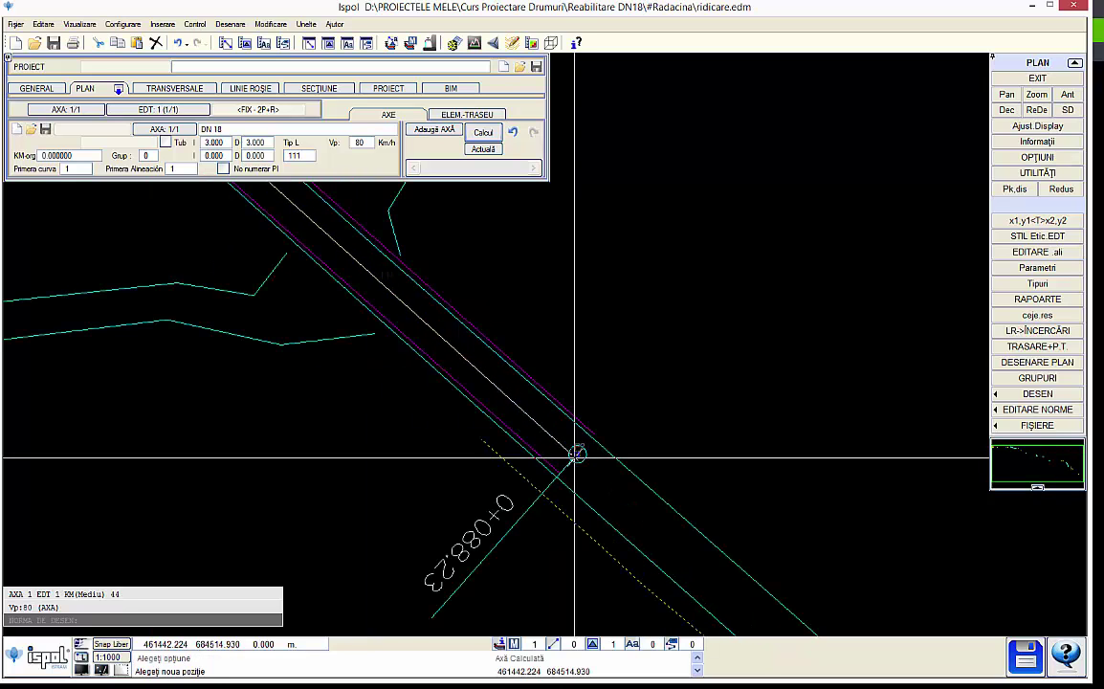
pyautogui.scroll(-4, 510, 410)
pyautogui.scroll(-2, 509, 409)
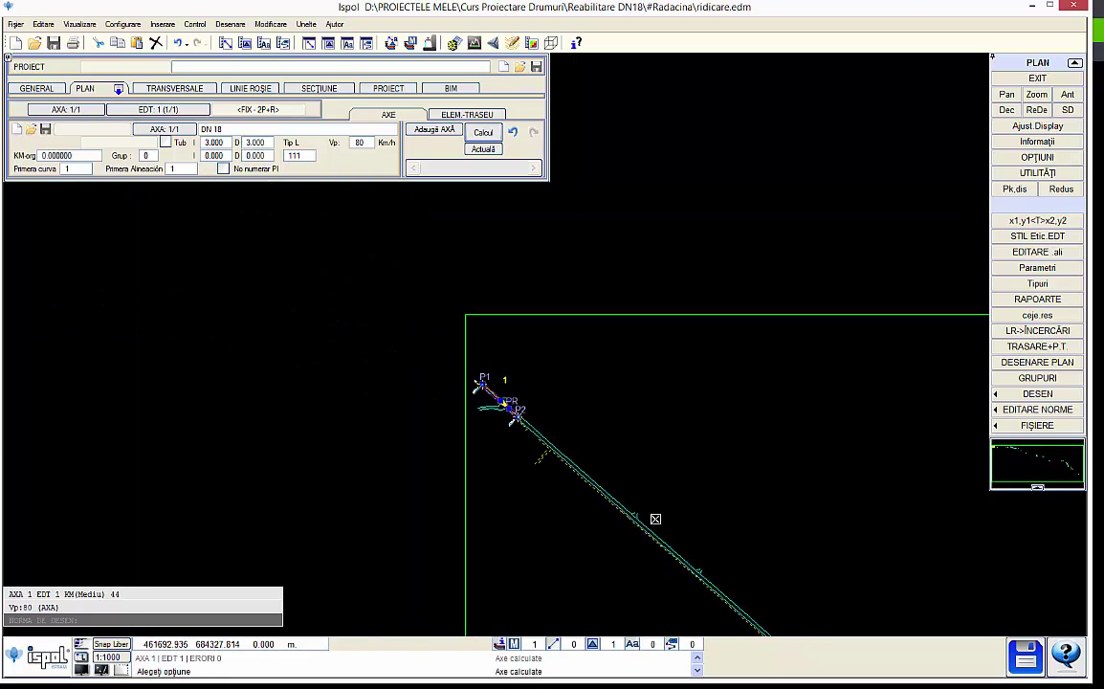
pyautogui.scroll(-2, 445, 389)
pyautogui.scroll(-2, 421, 363)
pyautogui.click(466, 114)
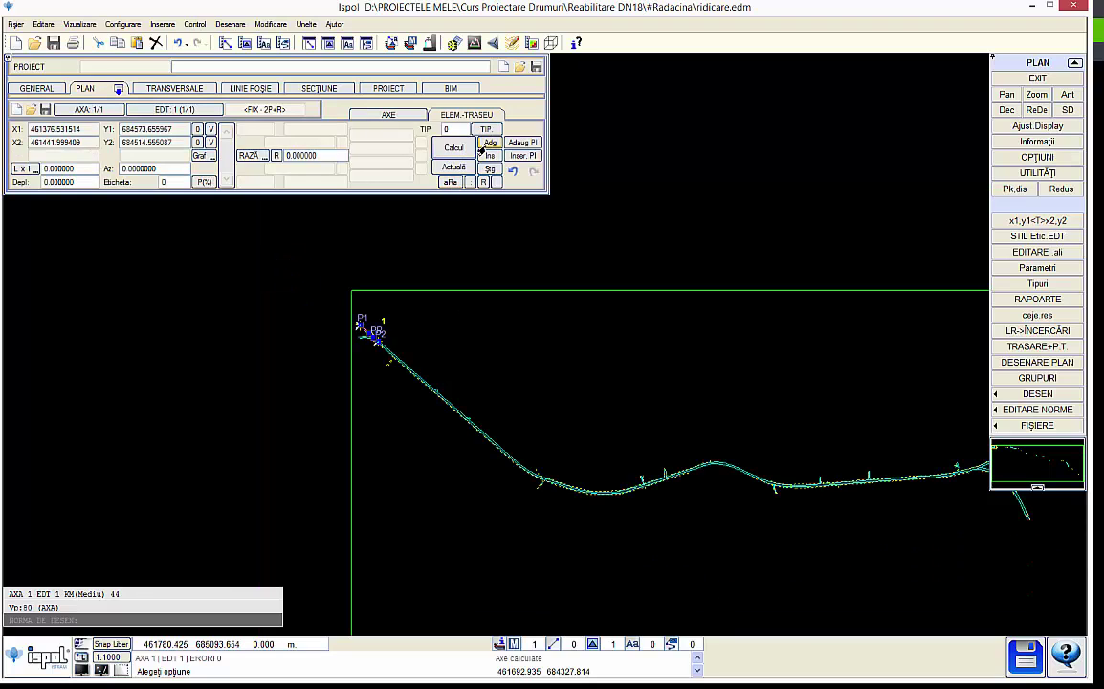
# Step: Add a second axis element, EDT 2, placing its two points on the road
pyautogui.click(454, 148)
pyautogui.scroll(-2, 200, 335)
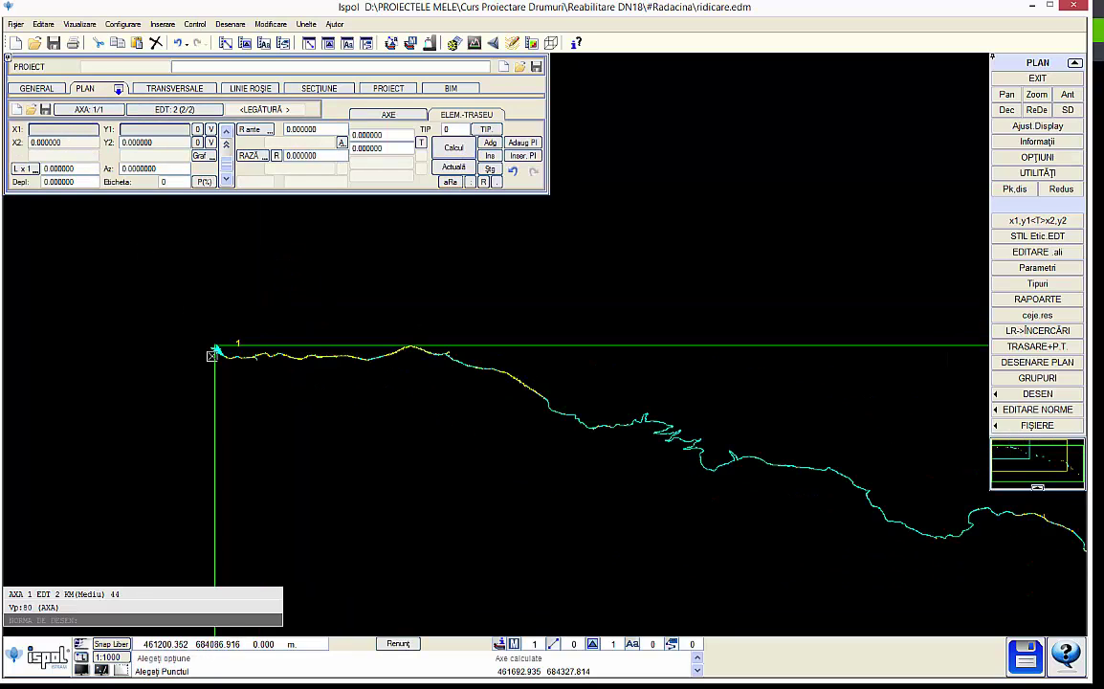
pyautogui.scroll(-2, 203, 337)
pyautogui.click(455, 444)
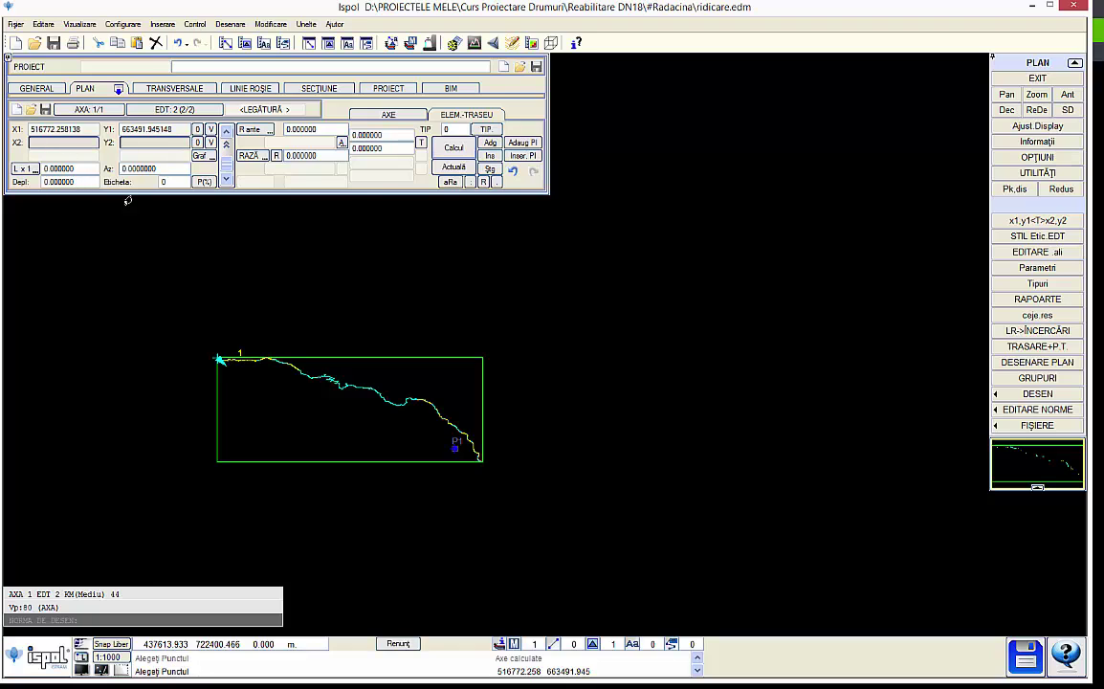
pyautogui.click(509, 450)
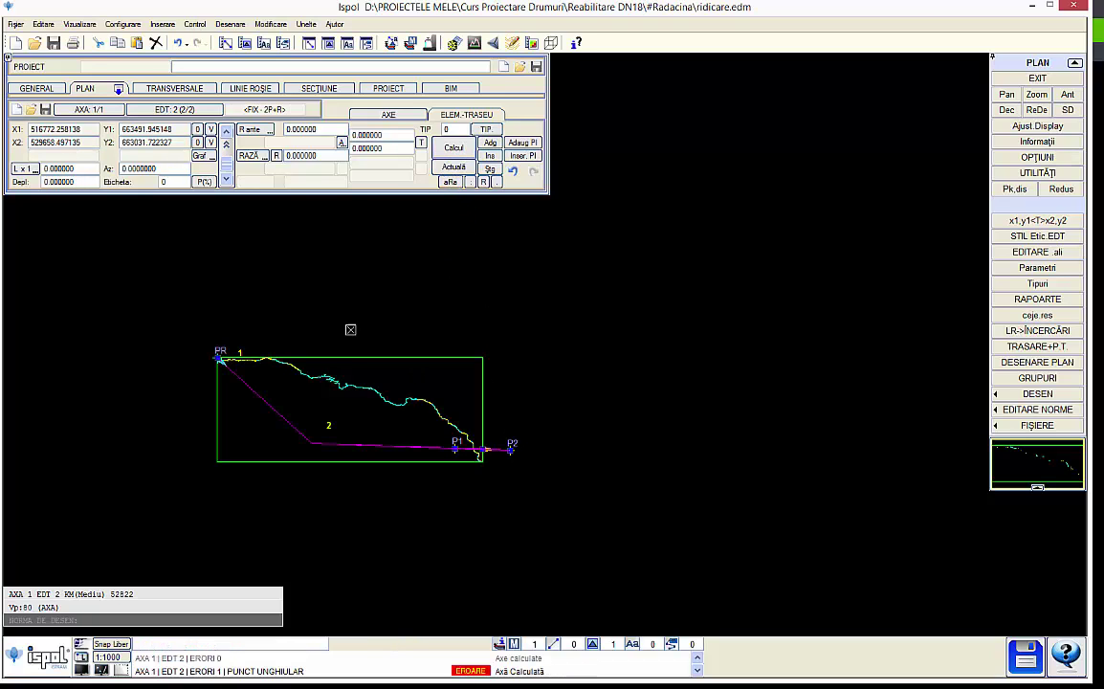
# Step: Zoom out and pan along the axis to view the whole route
pyautogui.scroll(1, 223, 364)
pyautogui.scroll(1, 220, 360)
pyautogui.scroll(1, 196, 340)
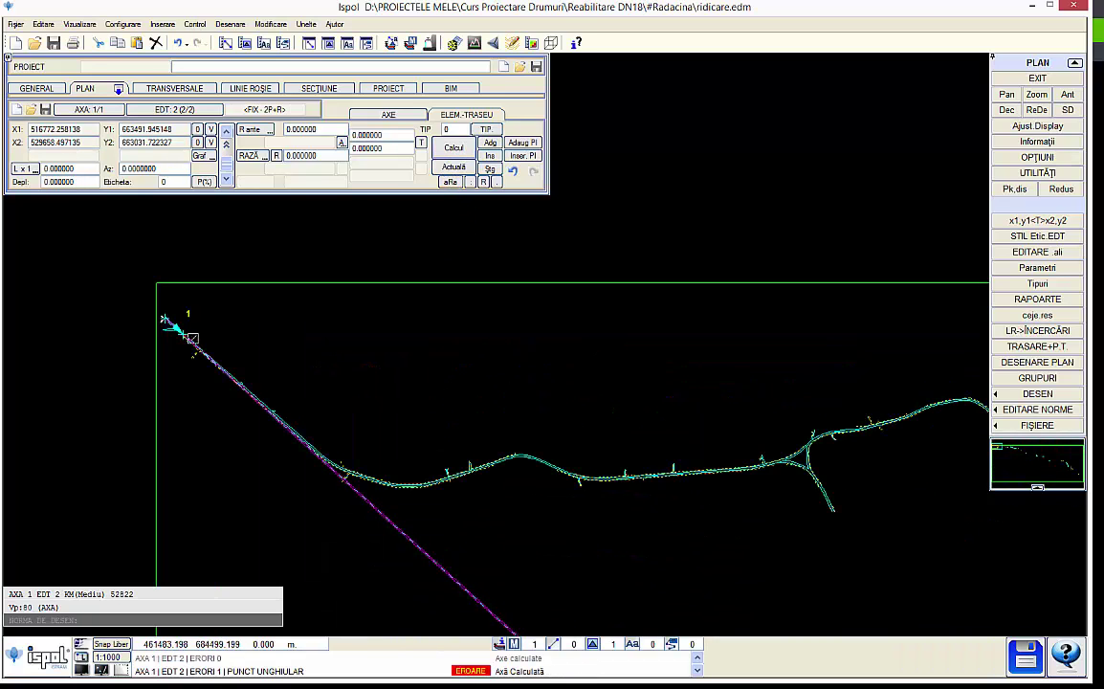
pyautogui.scroll(1, 167, 308)
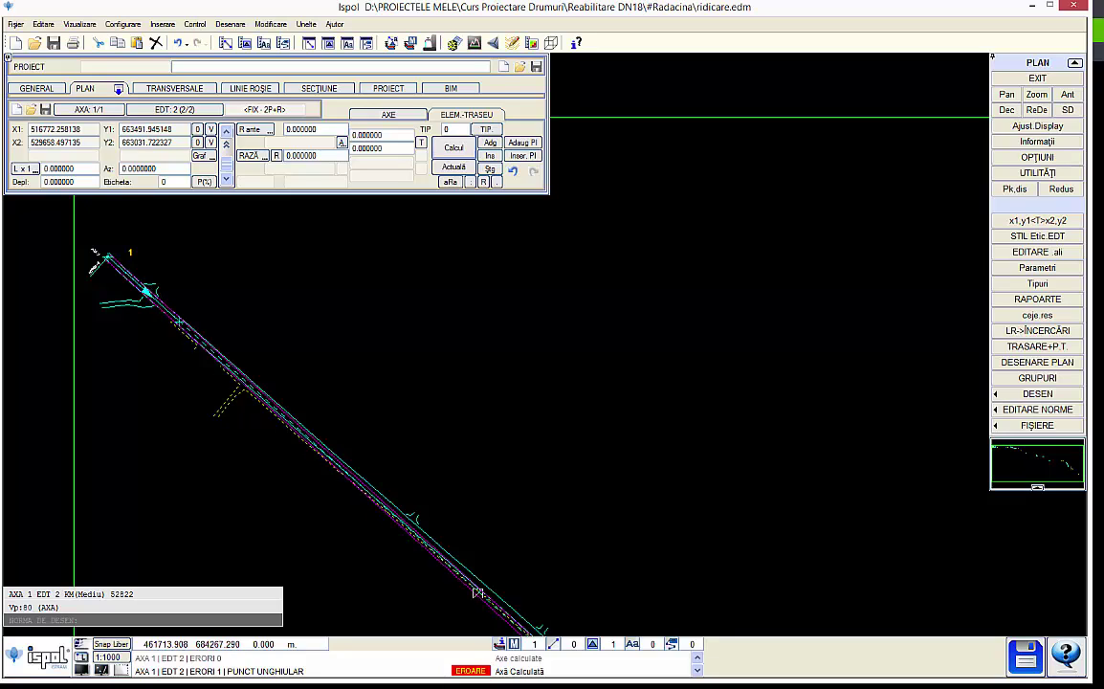
pyautogui.scroll(1, 191, 321)
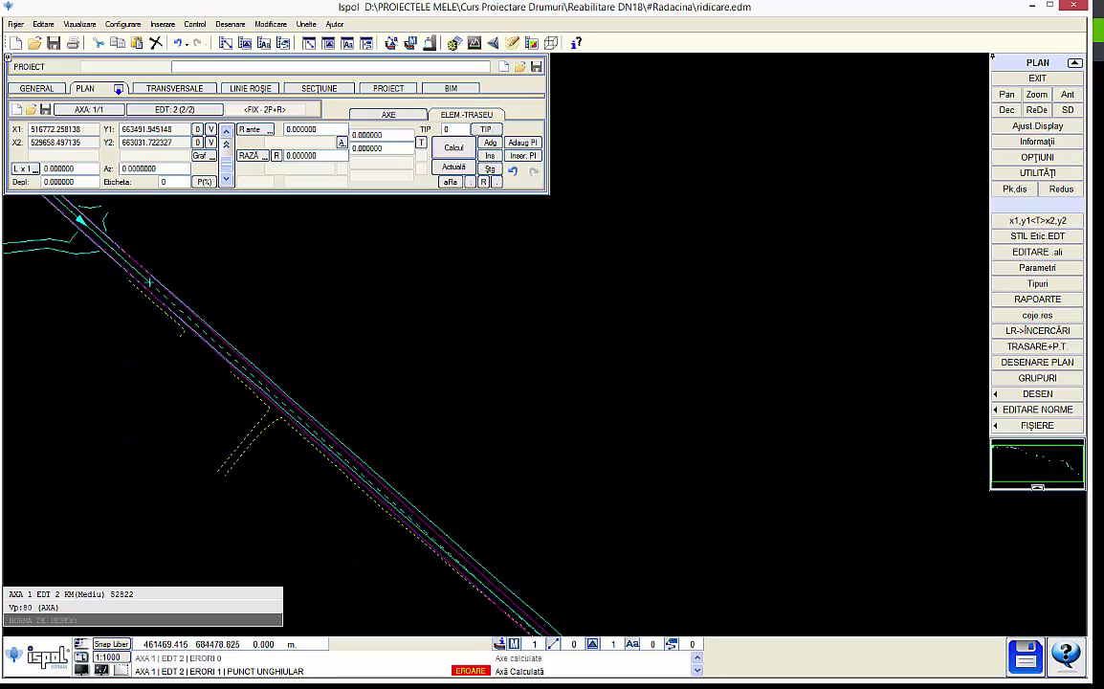
pyautogui.scroll(1, 210, 314)
pyautogui.scroll(-1, 209, 329)
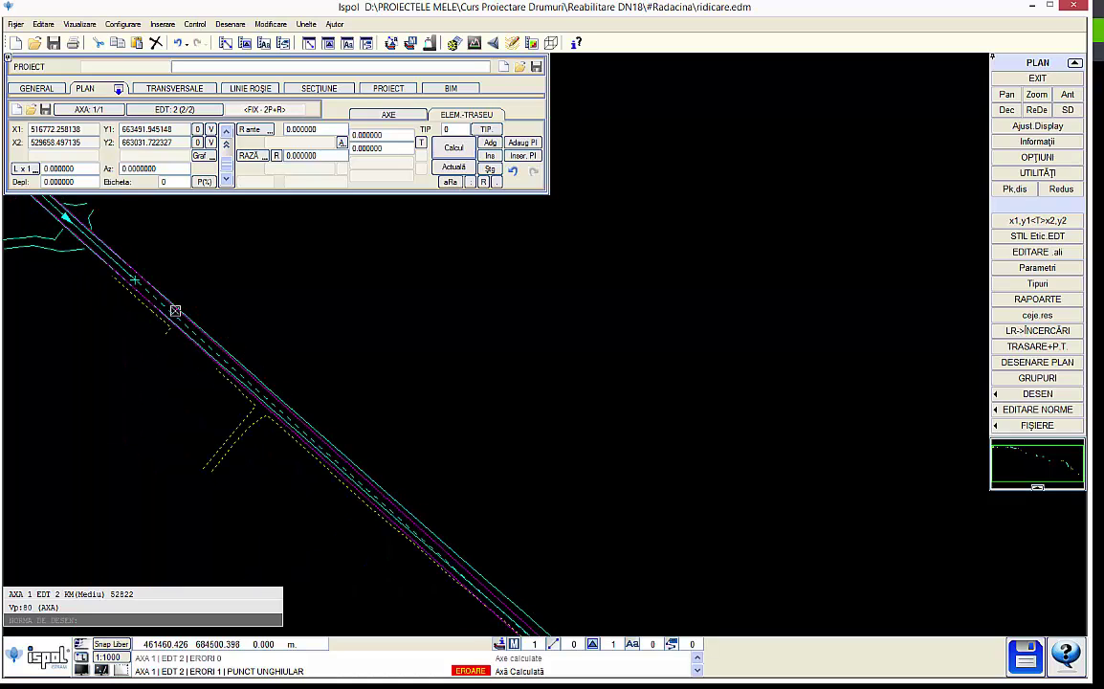
pyautogui.scroll(1, 383, 492)
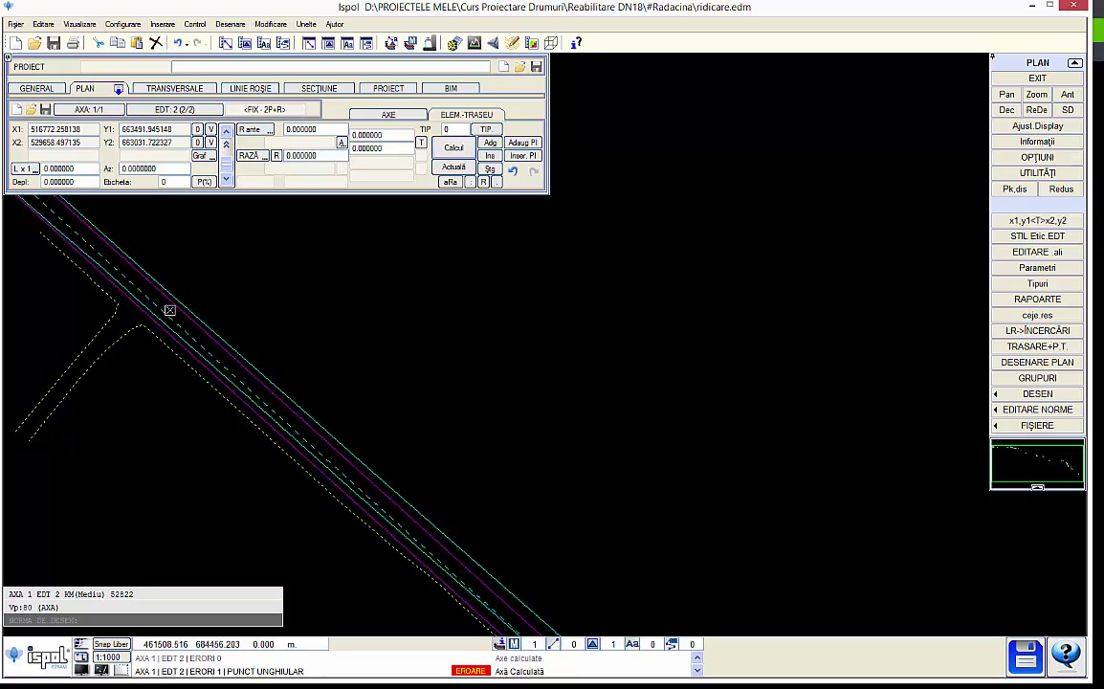
pyautogui.moveTo(169, 311); pyautogui.dragTo(274, 402, button='middle')
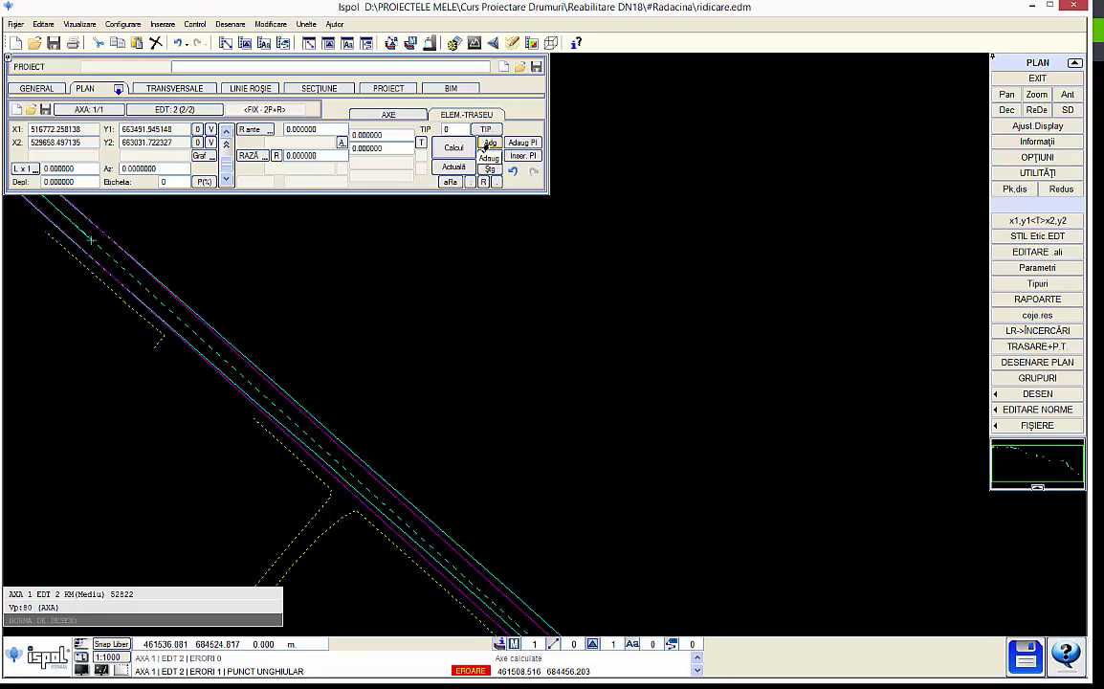
pyautogui.scroll(-3, 451, 278)
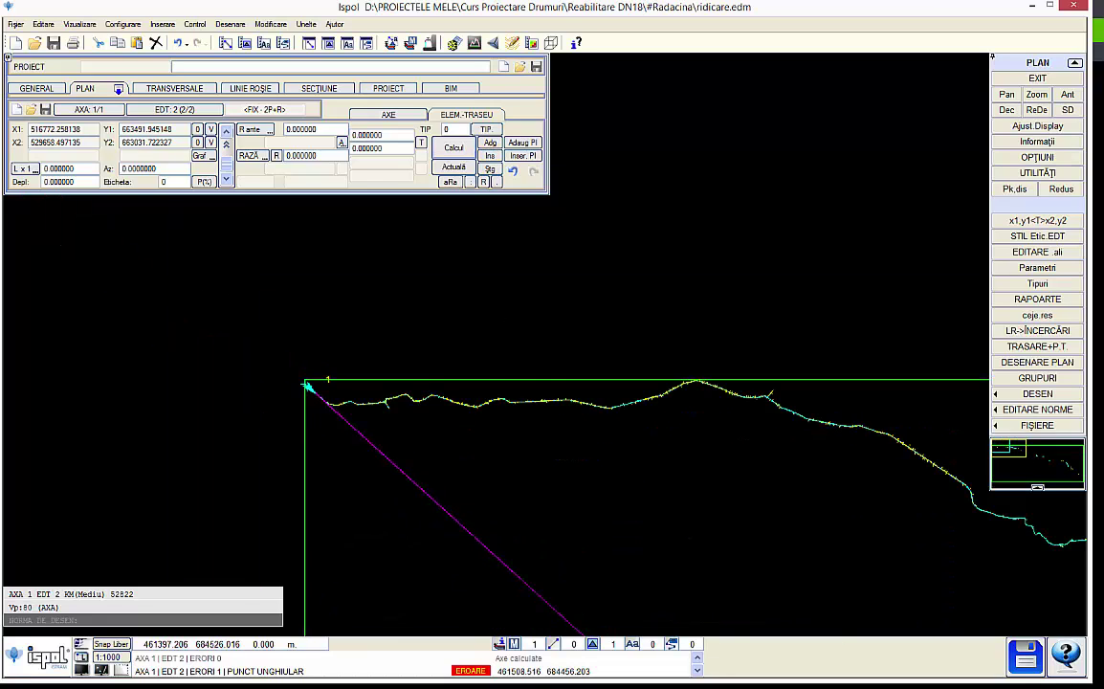
pyautogui.scroll(-2, 292, 344)
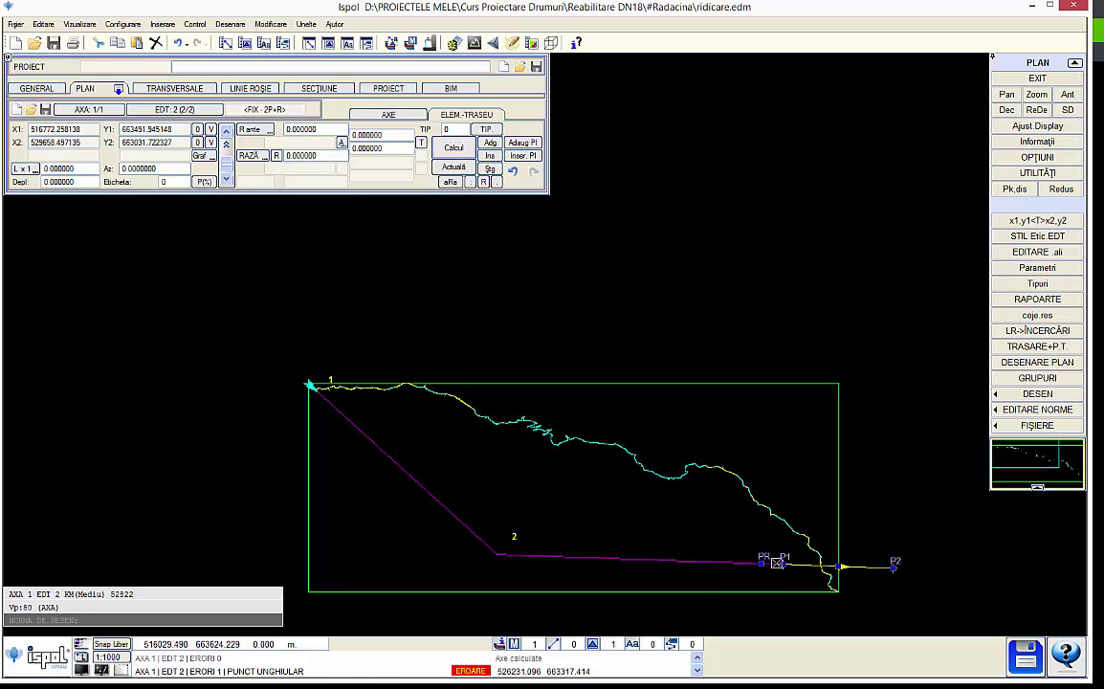
# Step: Insert a new axis element and place its first point P1 on the road centreline
pyautogui.click(488, 157)
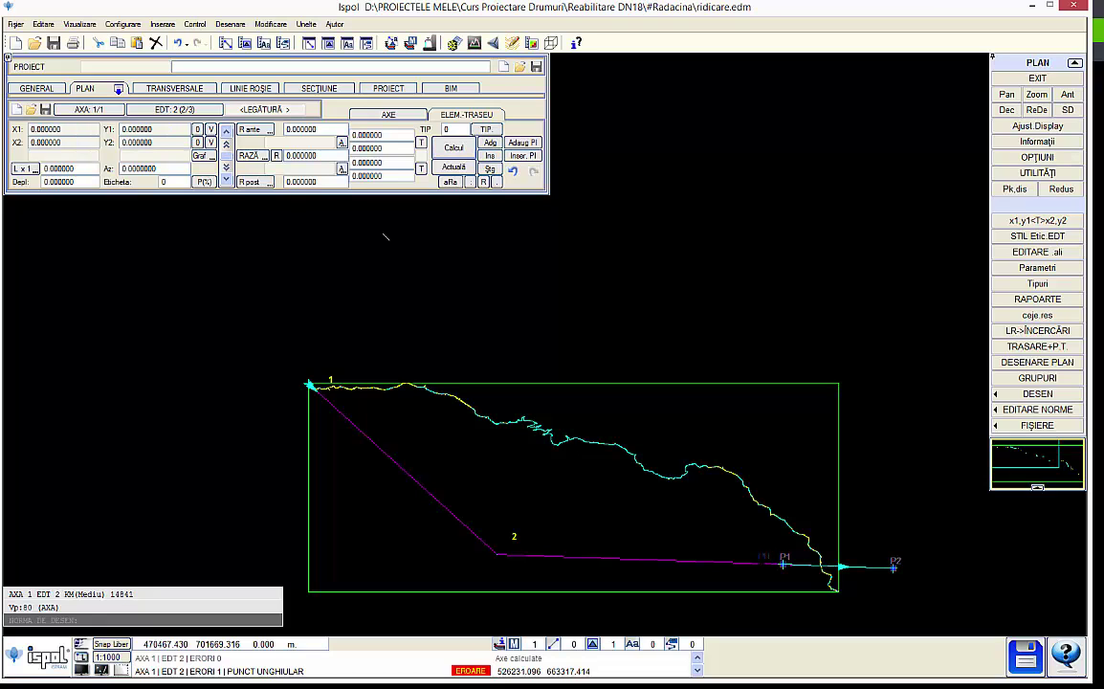
pyautogui.click(44, 133)
pyautogui.scroll(5, 288, 349)
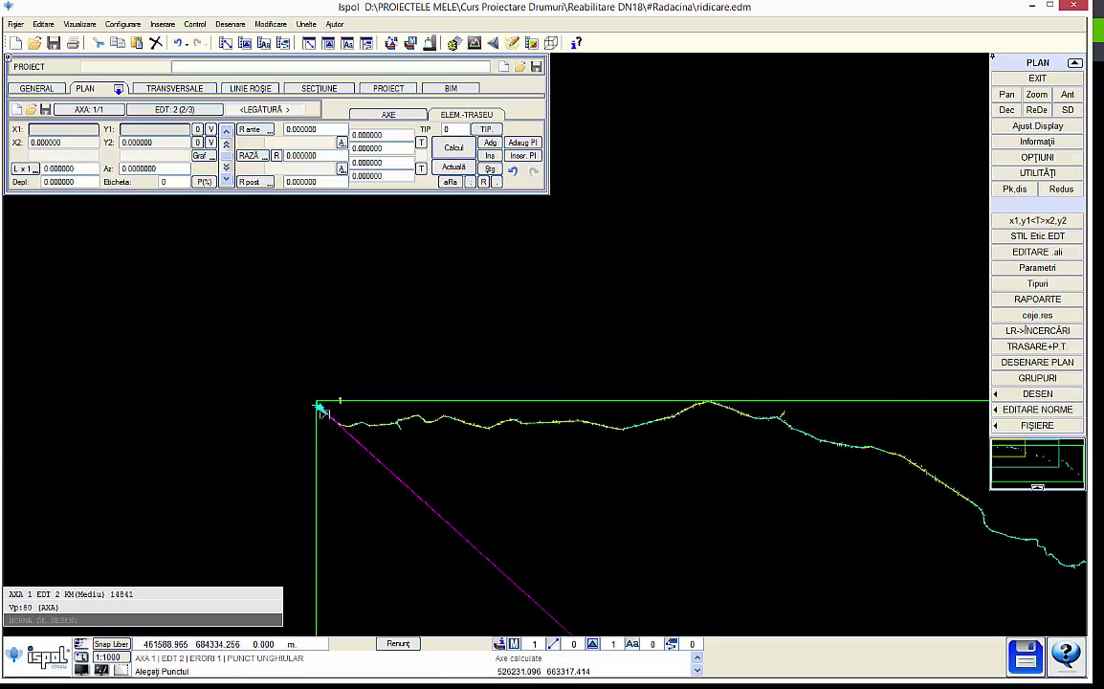
pyautogui.scroll(3, 303, 393)
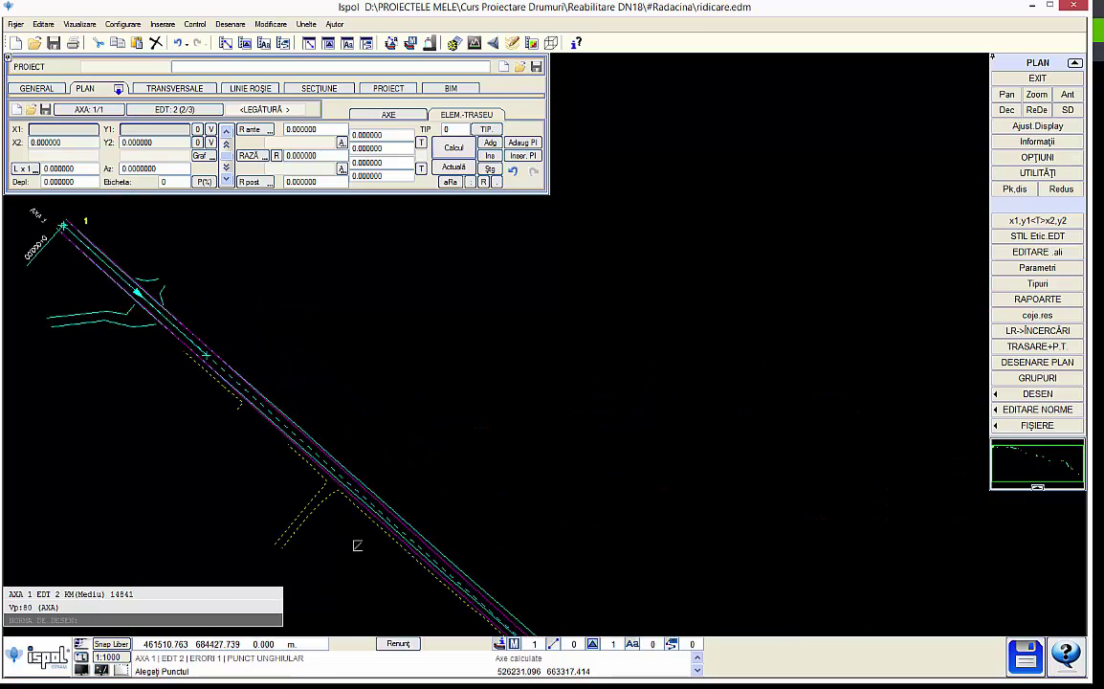
pyautogui.scroll(2, 298, 446)
pyautogui.scroll(1, 211, 350)
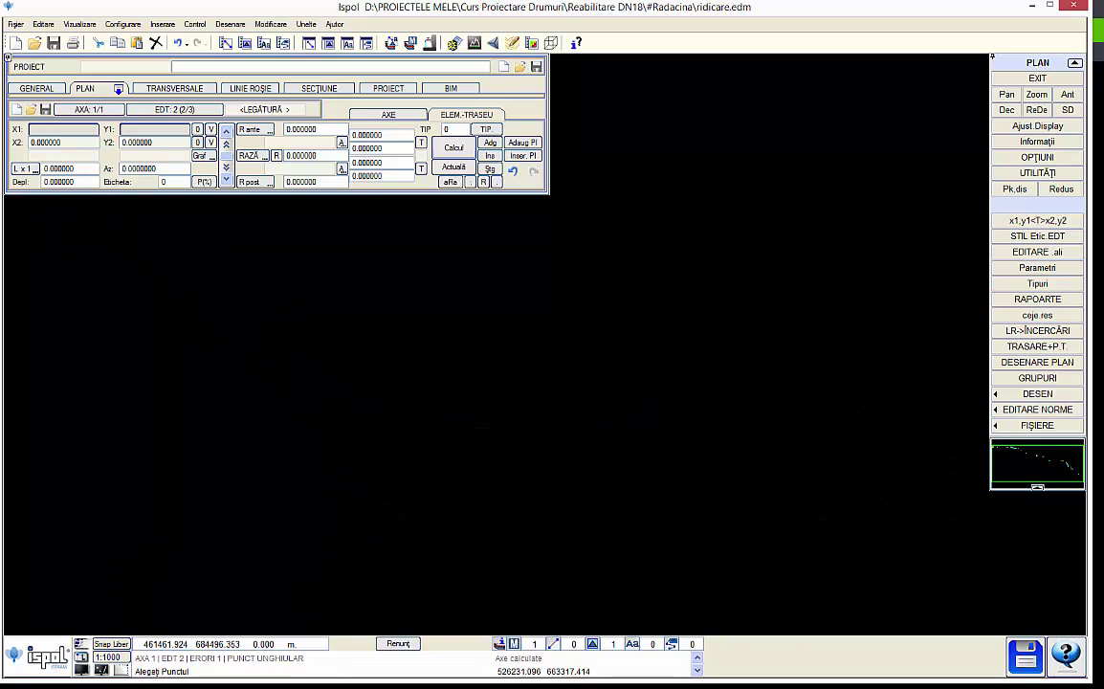
pyautogui.scroll(1, 270, 395)
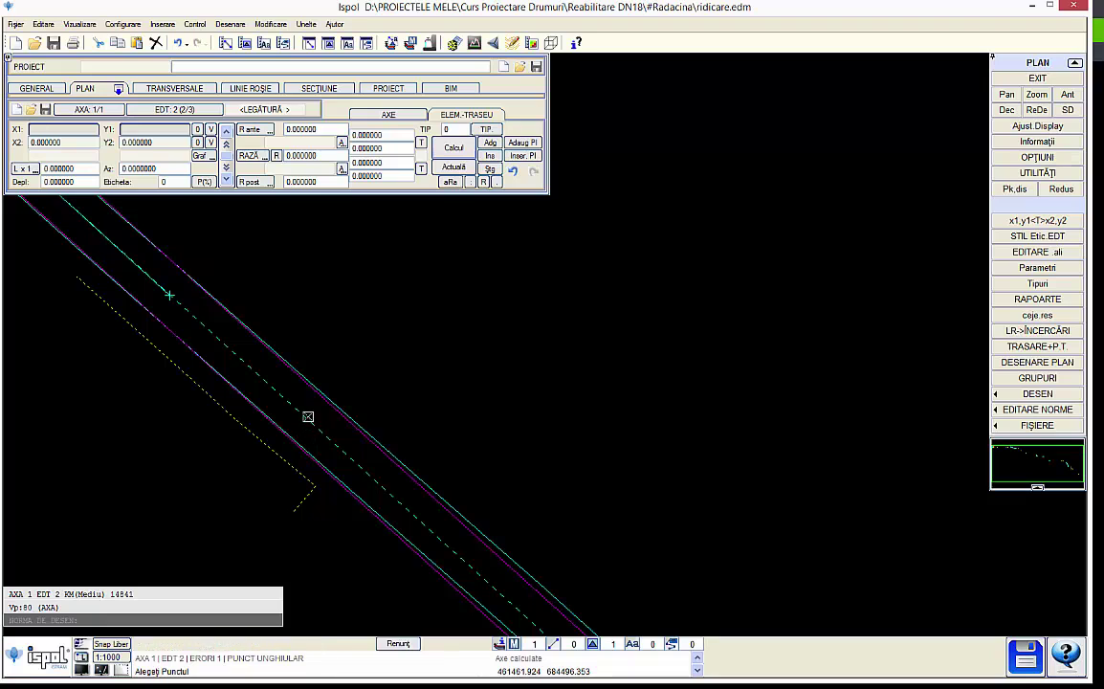
pyautogui.click(276, 390)
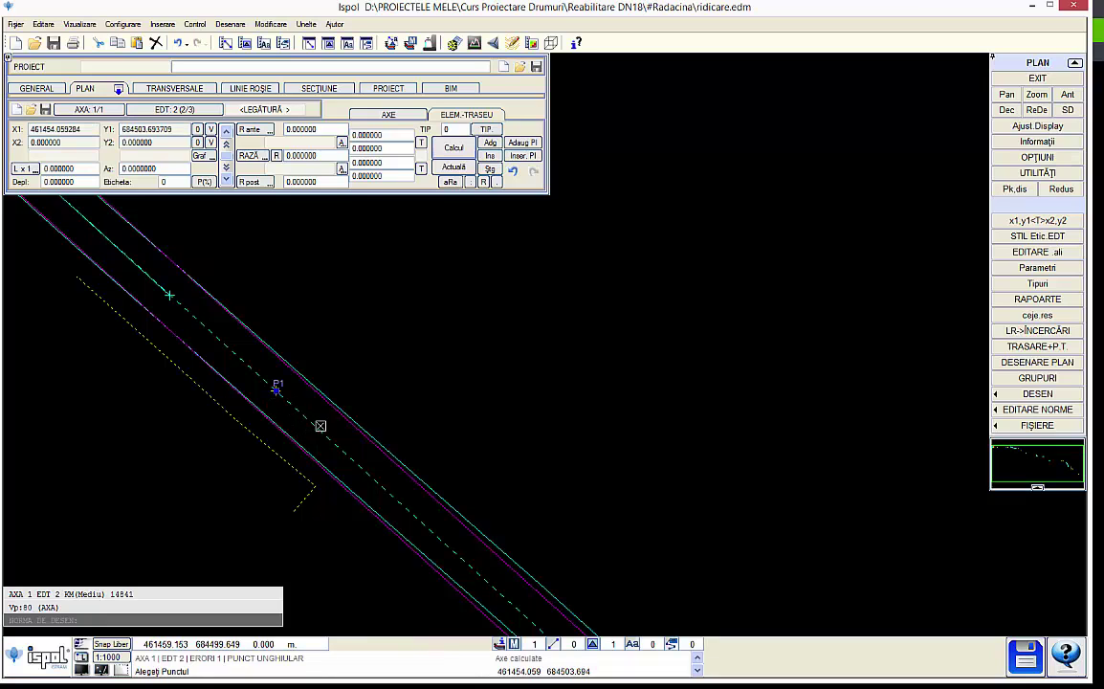
# Step: Place P2 further along the centreline, creating element EDT 3
pyautogui.scroll(-5, 263, 311)
pyautogui.scroll(3, 338, 371)
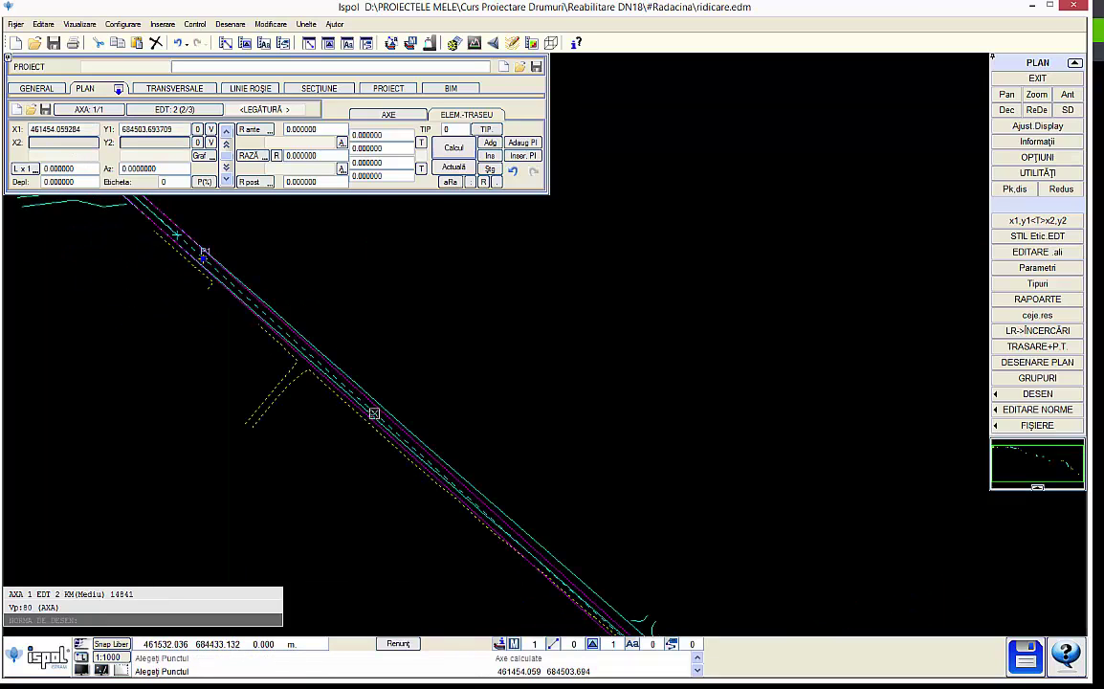
pyautogui.scroll(1, 337, 371)
pyautogui.scroll(1, 372, 397)
pyautogui.click(373, 394)
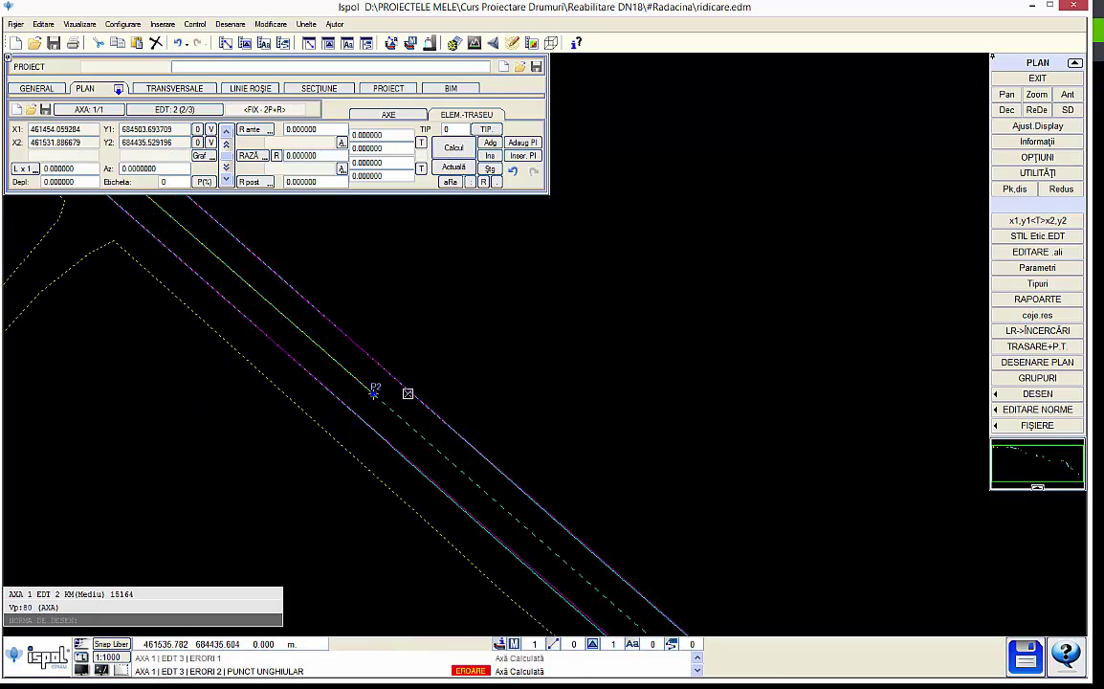
pyautogui.scroll(-1, 388, 388)
pyautogui.scroll(-1, 387, 387)
pyautogui.scroll(-1, 388, 387)
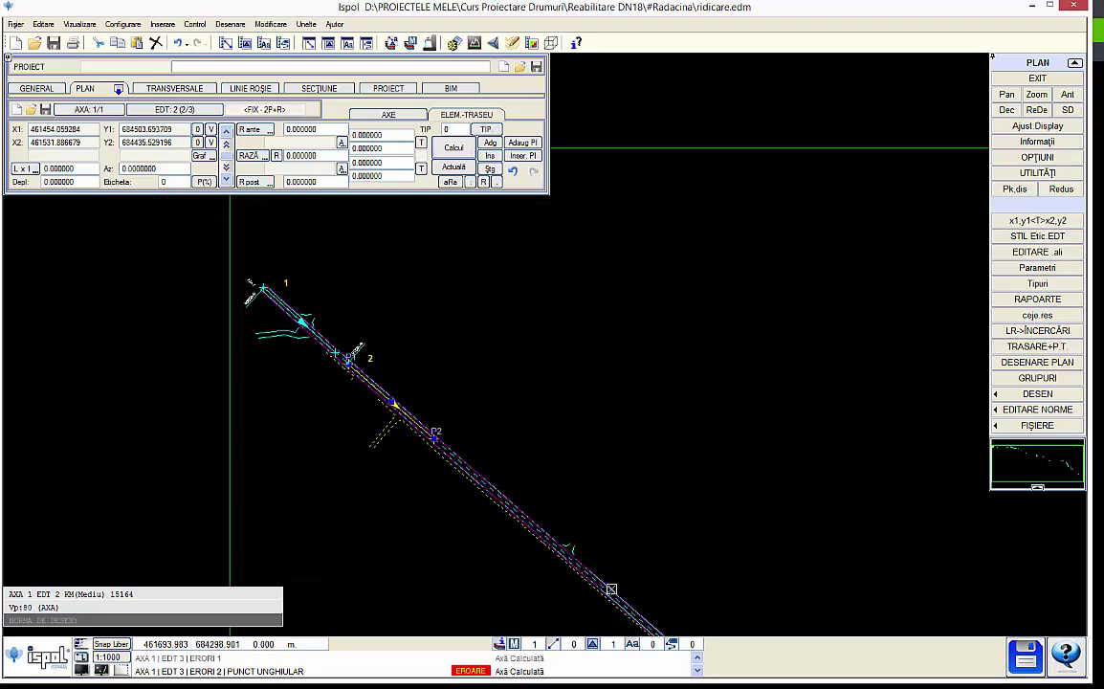
pyautogui.scroll(-1, 387, 387)
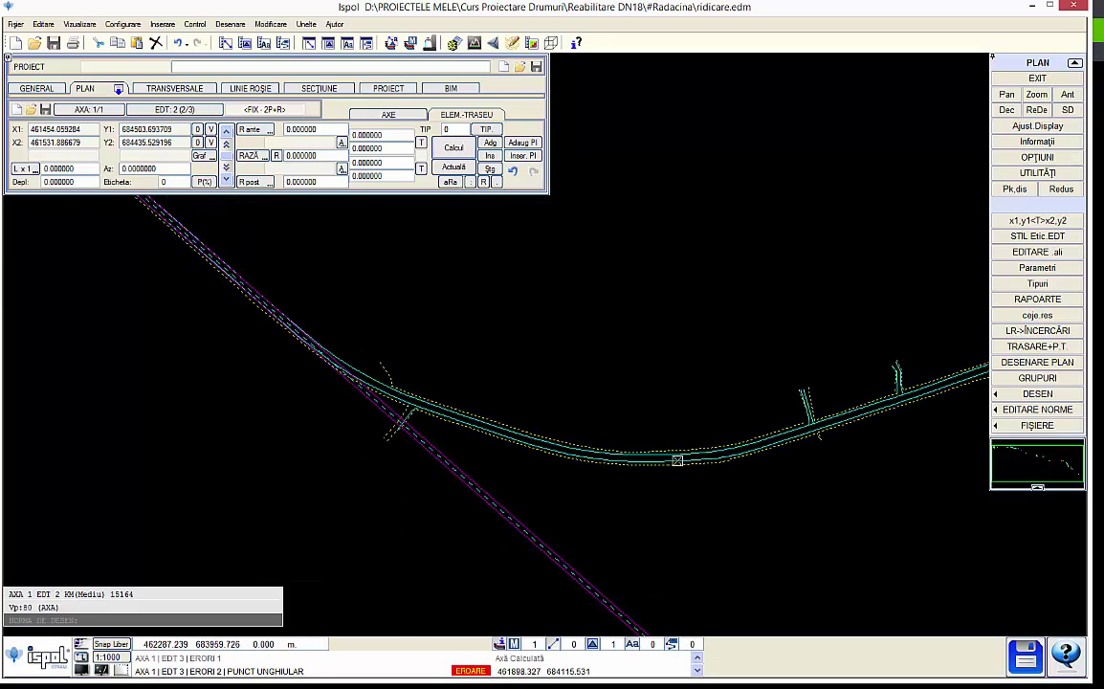
pyautogui.scroll(1, 677, 460)
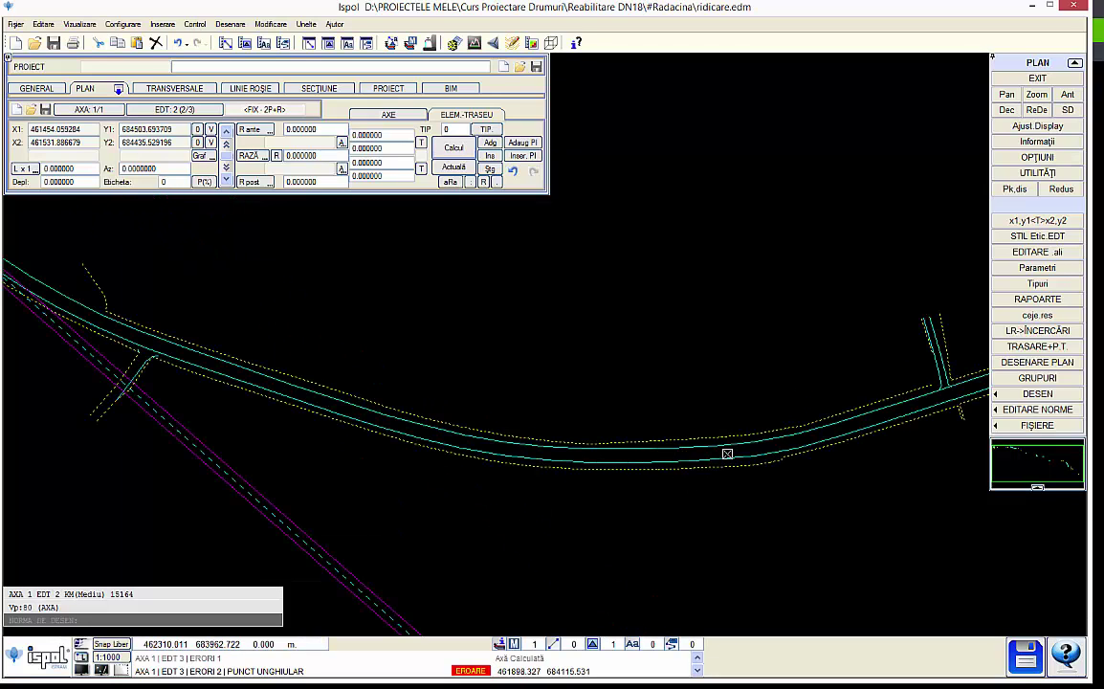
pyautogui.moveTo(709, 412); pyautogui.dragTo(572, 428, button='middle')
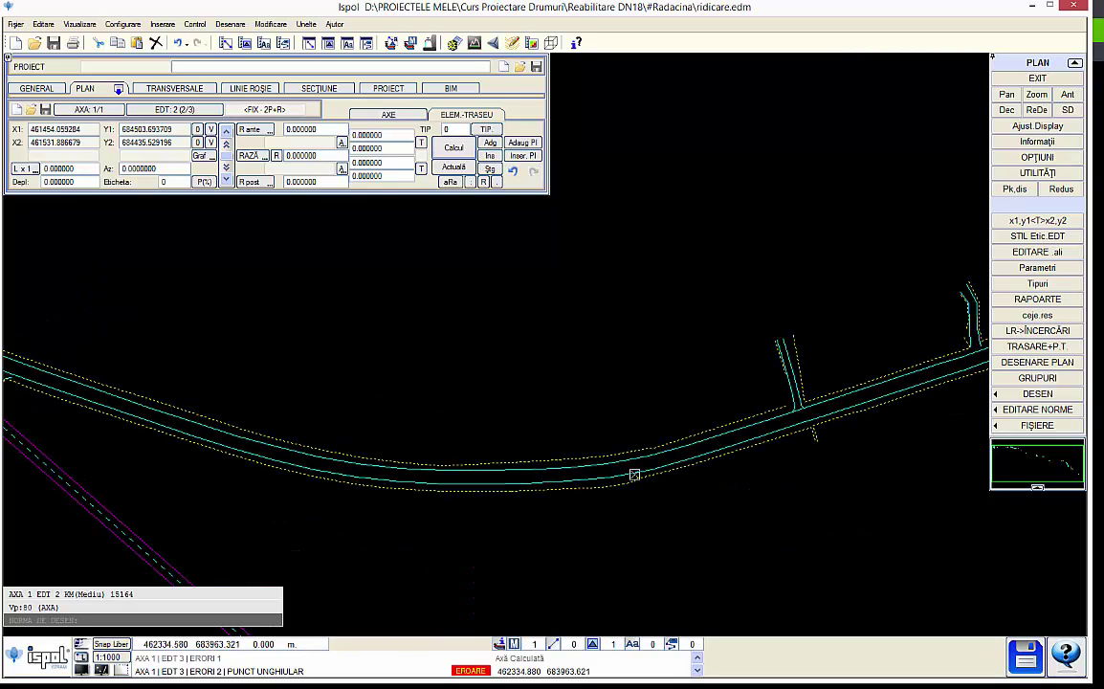
pyautogui.moveTo(701, 383); pyautogui.dragTo(419, 418, button='middle')
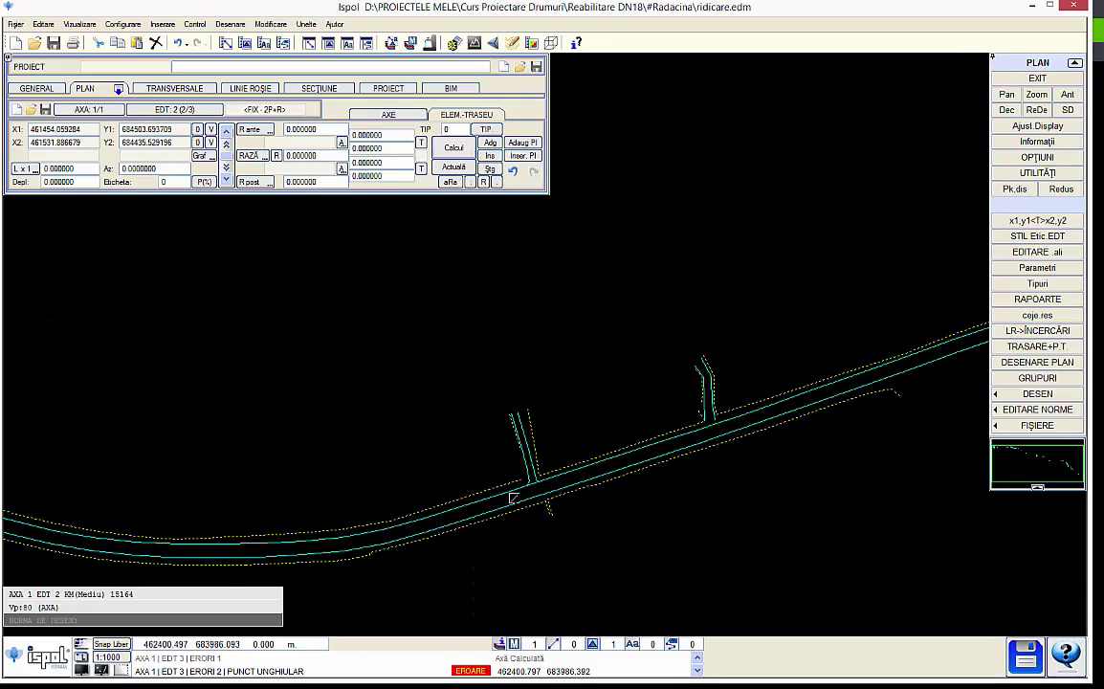
pyautogui.moveTo(464, 449); pyautogui.dragTo(256, 459, button='middle')
pyautogui.scroll(2, 256, 459)
pyautogui.moveTo(268, 307); pyautogui.dragTo(360, 410, button='middle')
pyautogui.scroll(2, 358, 416)
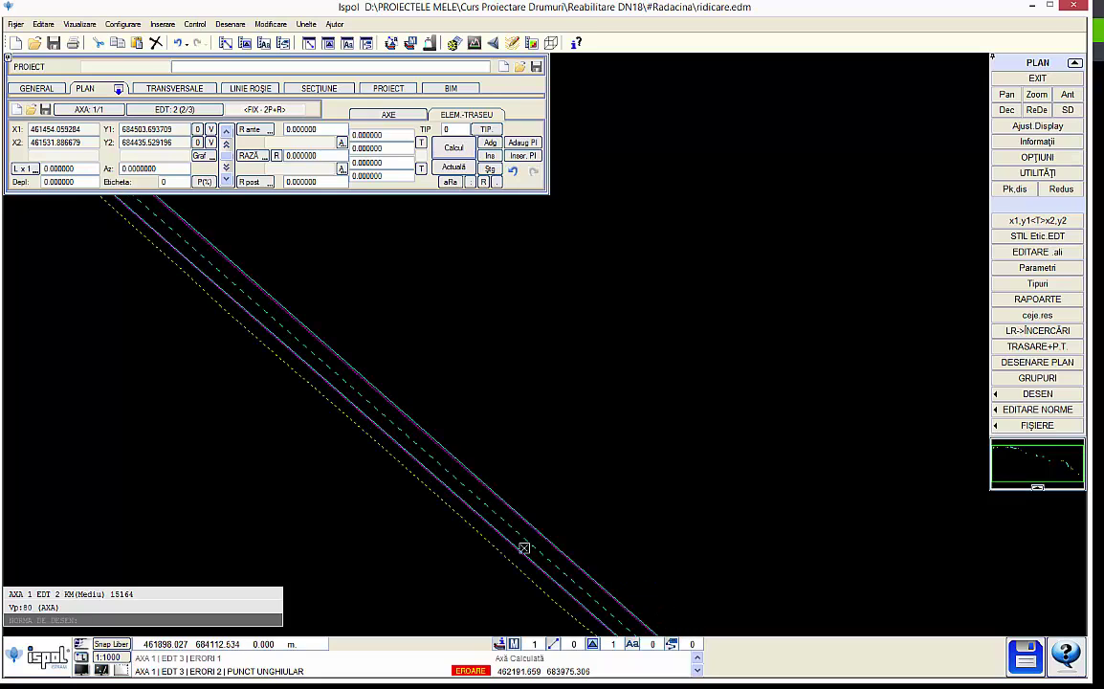
pyautogui.scroll(-2, 522, 544)
pyautogui.moveTo(685, 438); pyautogui.dragTo(418, 435, button='middle')
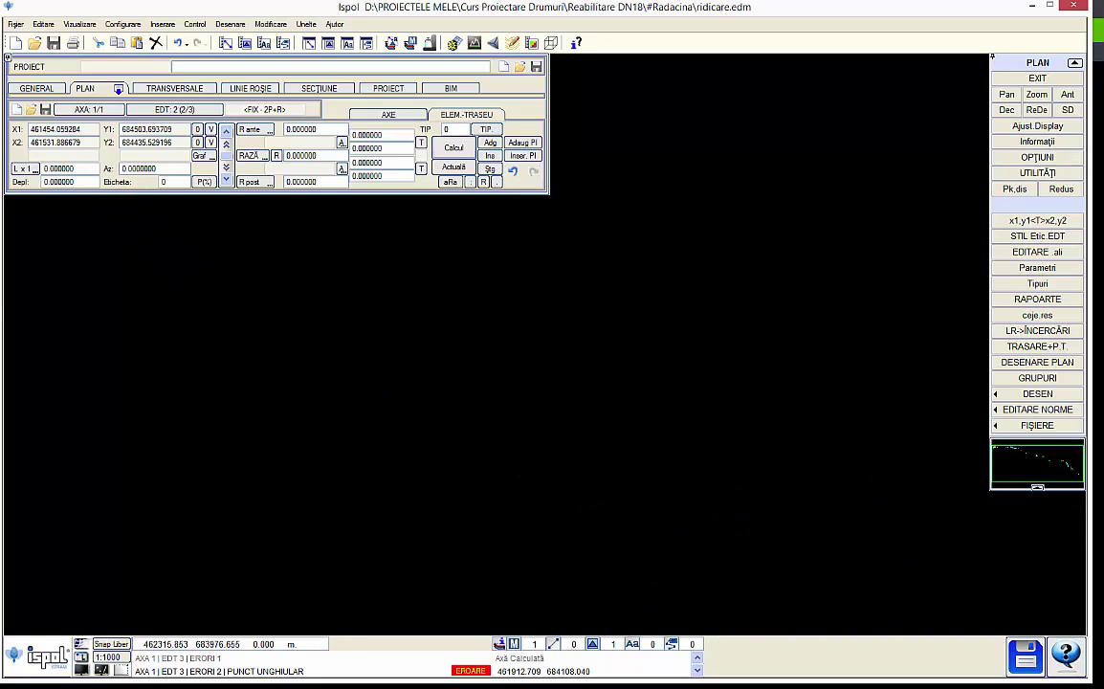
pyautogui.scroll(4, 658, 447)
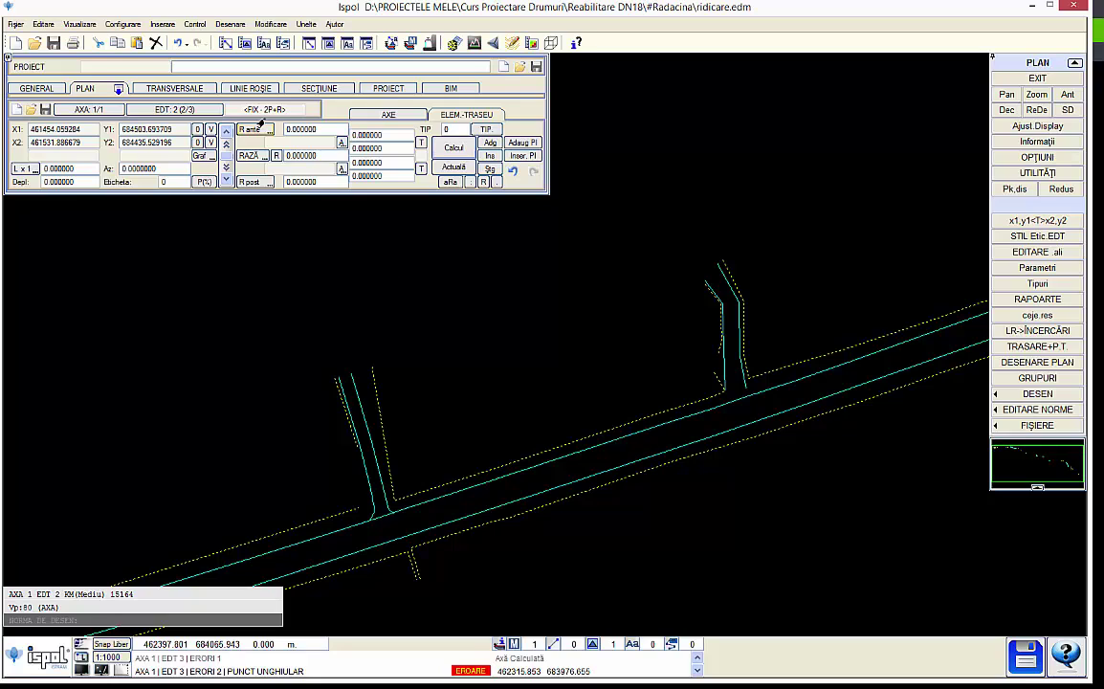
pyautogui.click(229, 23)
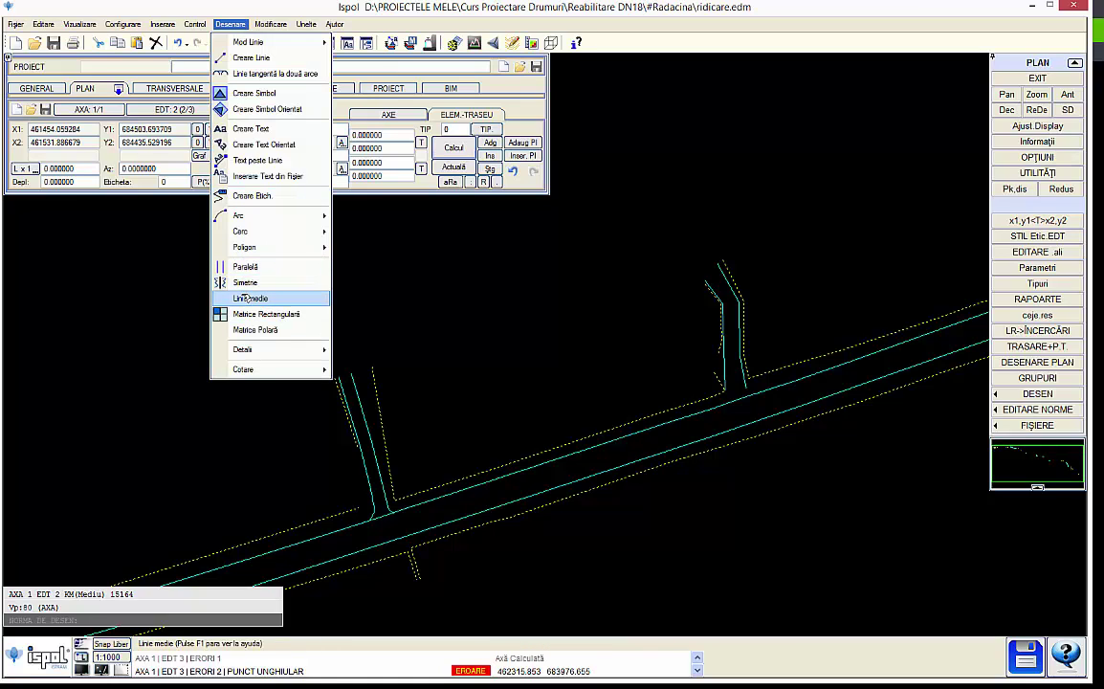
pyautogui.click(287, 298)
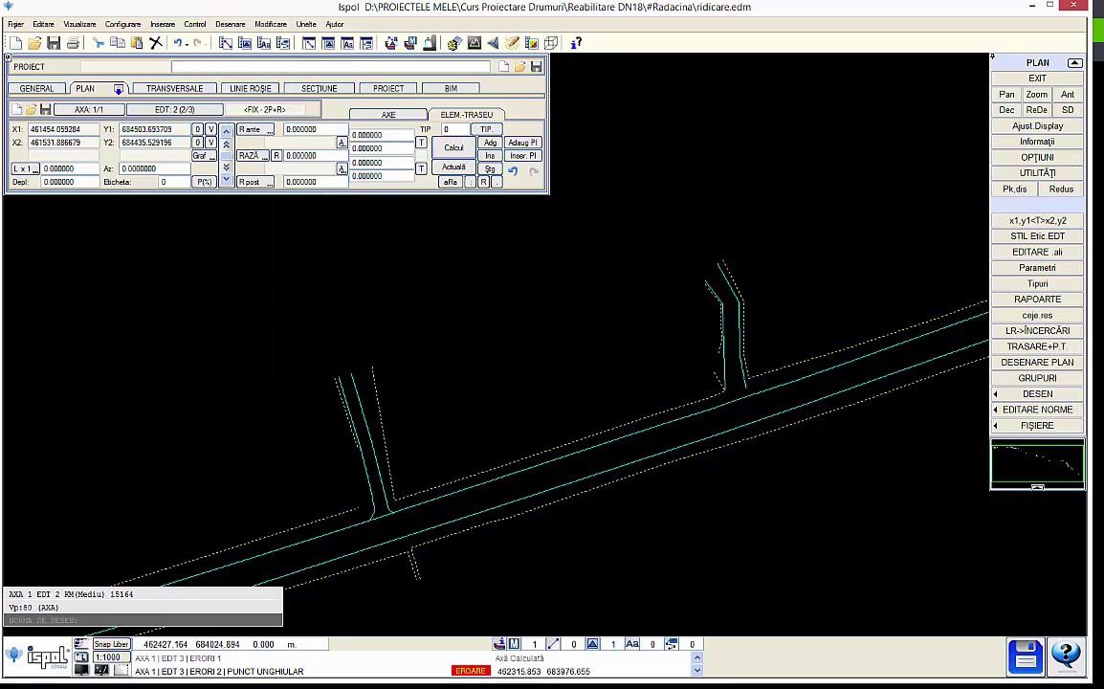
pyautogui.scroll(2, 321, 354)
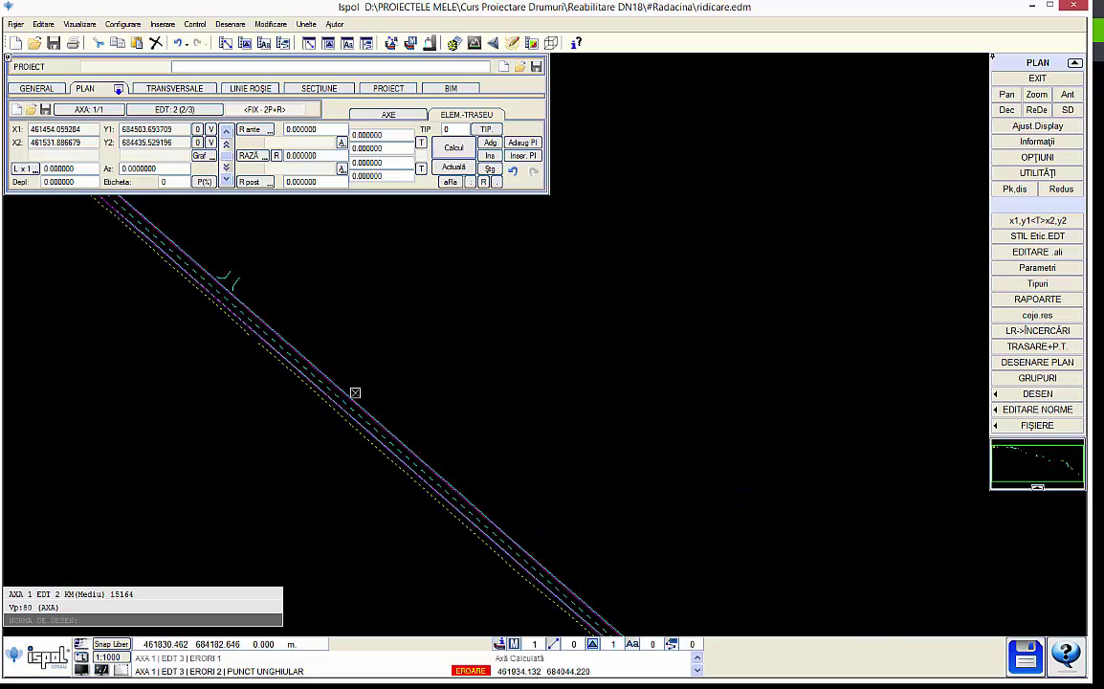
pyautogui.scroll(-2, 349, 368)
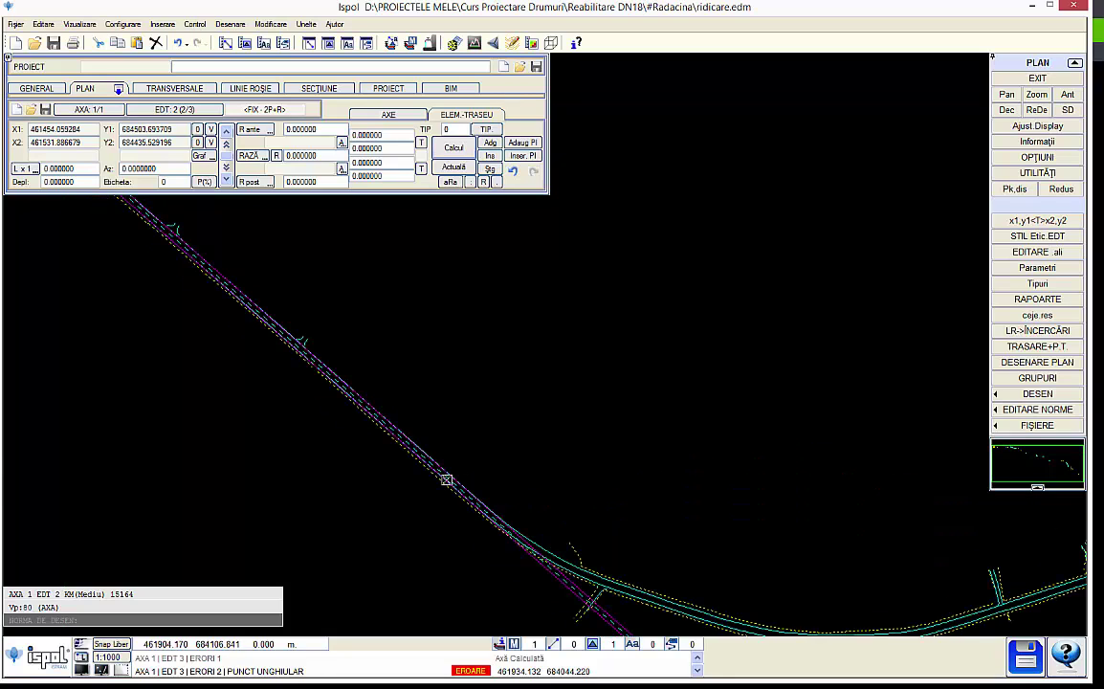
pyautogui.scroll(2, 365, 405)
pyautogui.scroll(1, 263, 318)
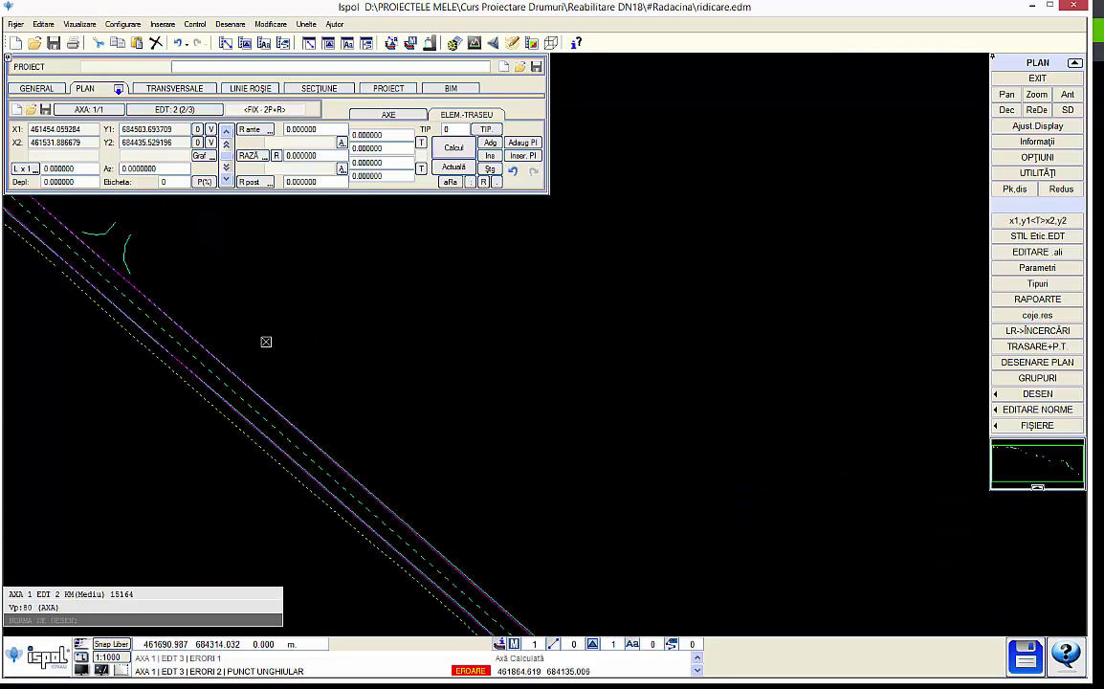
pyautogui.scroll(1, 400, 500)
pyautogui.scroll(-2, 478, 534)
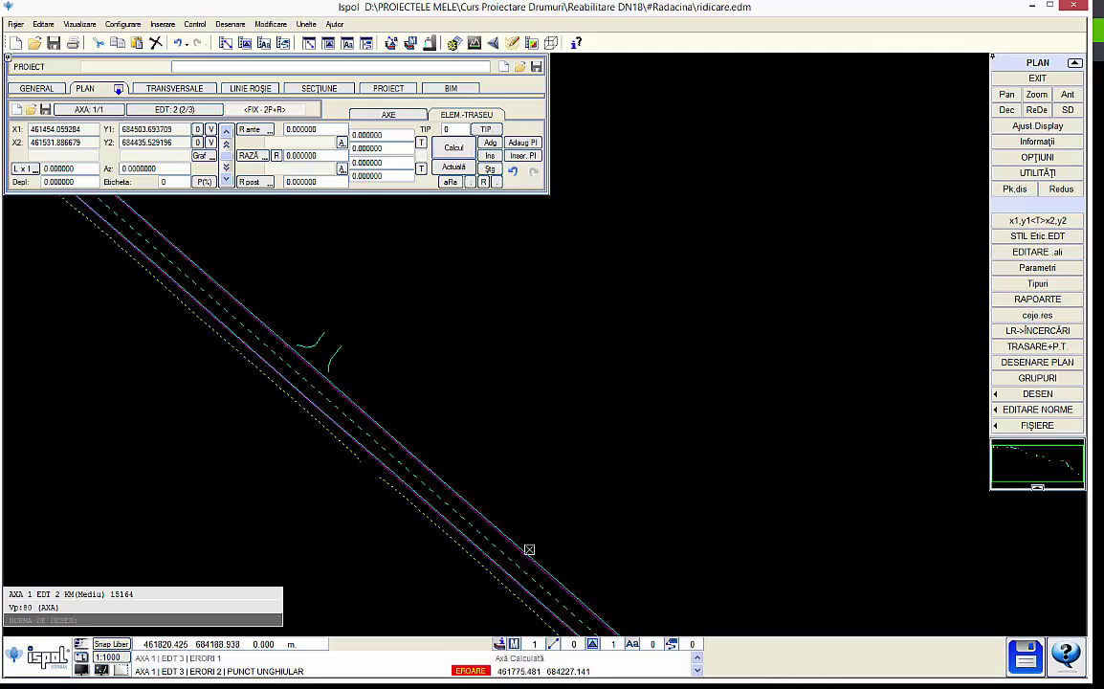
# Step: Zoom in and move the second element's P2 to a new spot on the centreline
pyautogui.scroll(-1, 522, 533)
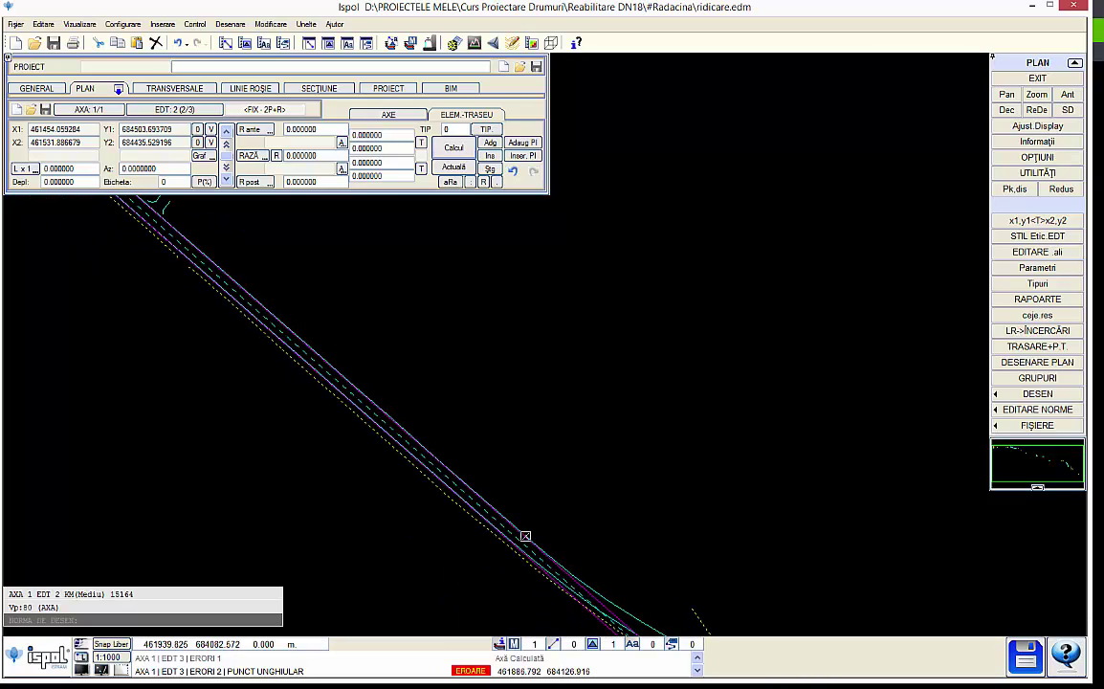
pyautogui.scroll(1, 522, 541)
pyautogui.scroll(-1, 522, 541)
pyautogui.scroll(-1, 509, 532)
pyautogui.scroll(-1, 510, 533)
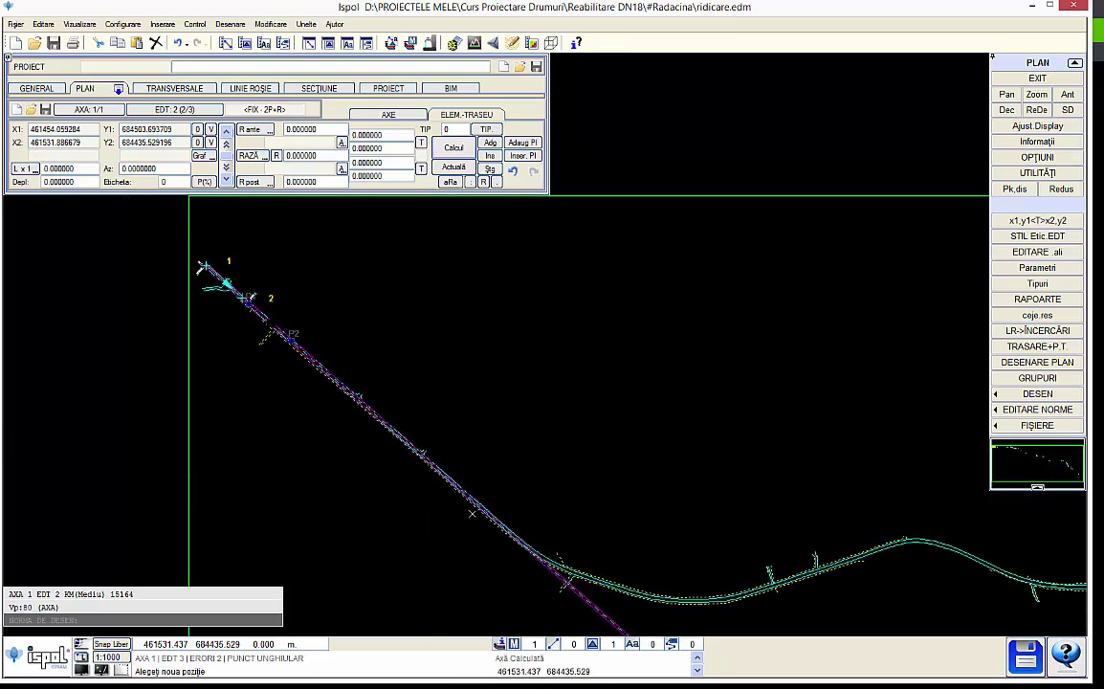
pyautogui.scroll(3, 499, 524)
pyautogui.scroll(2, 498, 525)
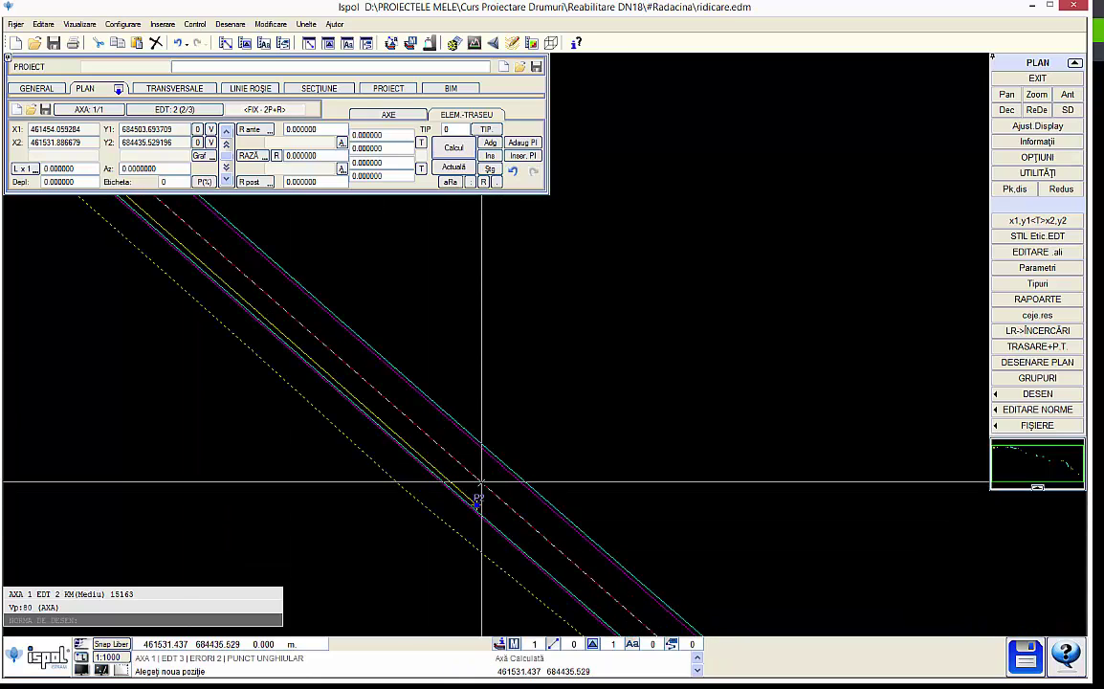
pyautogui.click(477, 500)
# Step: Refine P2's position until it sits on the surveyed road
pyautogui.scroll(1, 480, 489)
pyautogui.scroll(1, 482, 483)
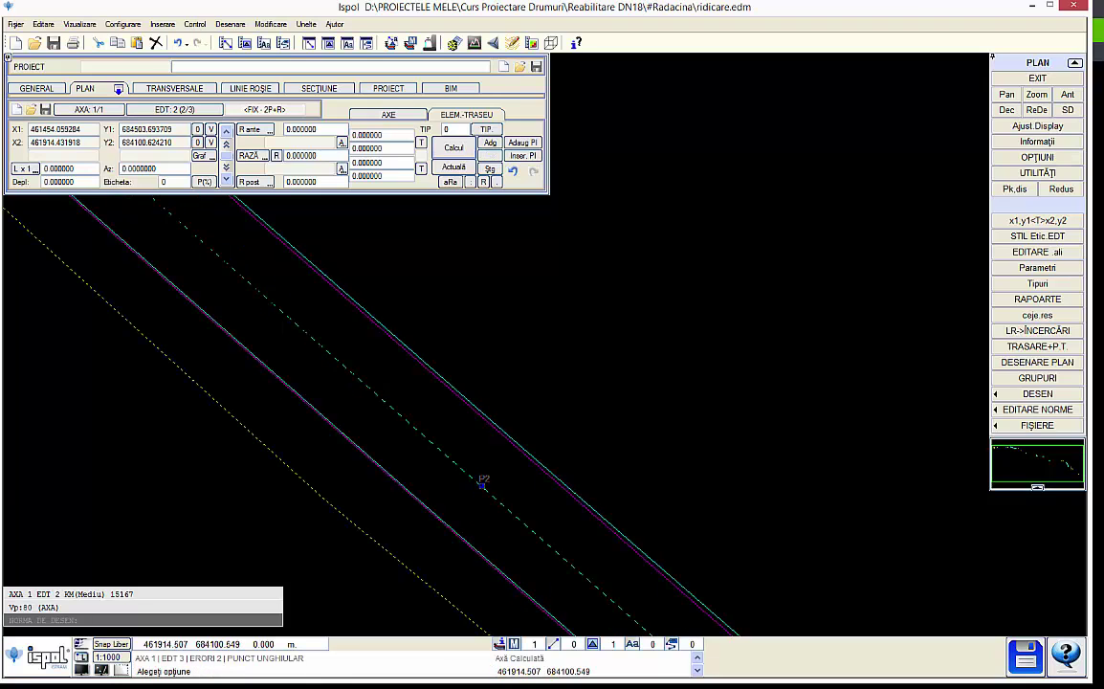
pyautogui.scroll(1, 483, 481)
pyautogui.scroll(1, 483, 483)
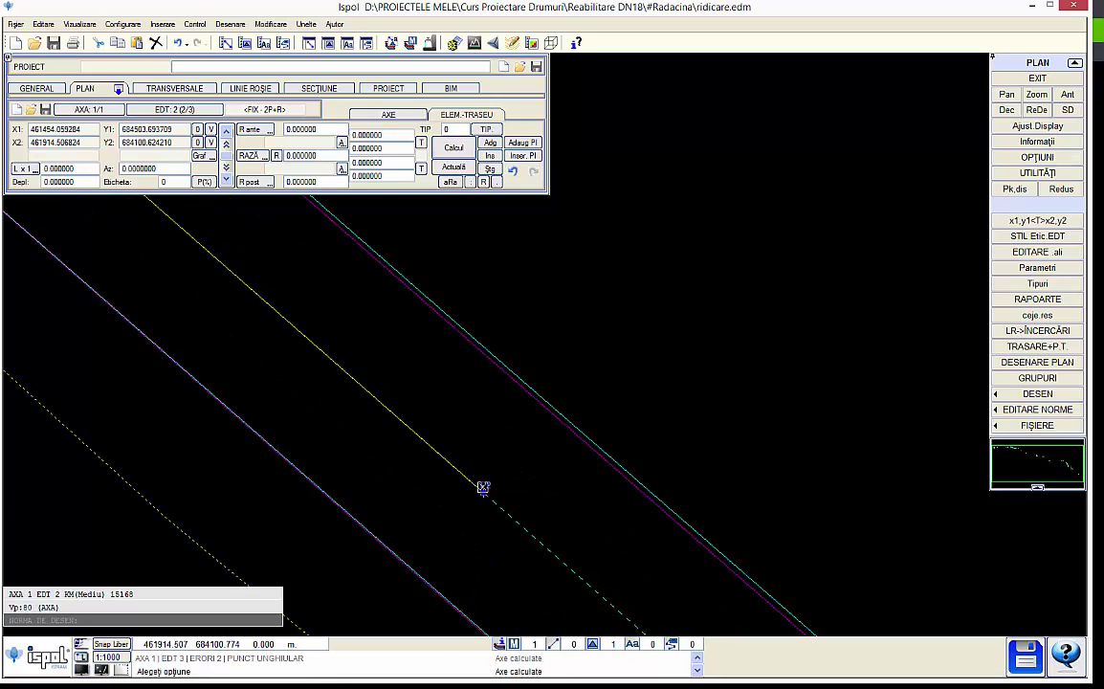
pyautogui.click(483, 487)
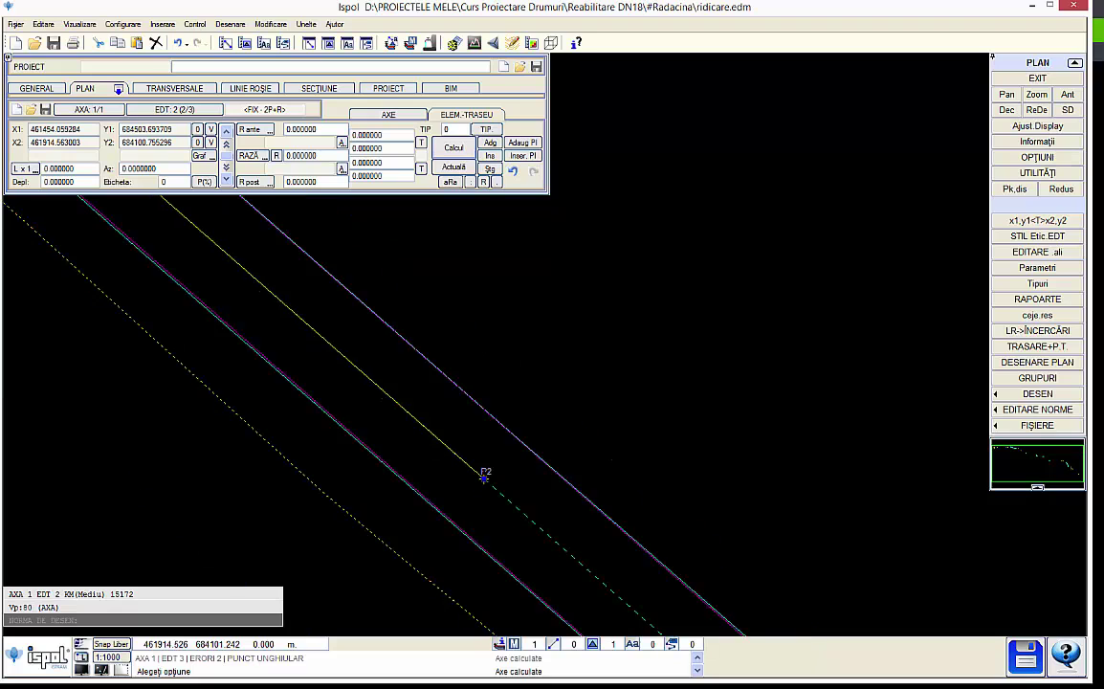
pyautogui.scroll(1, 485, 476)
pyautogui.click(485, 469)
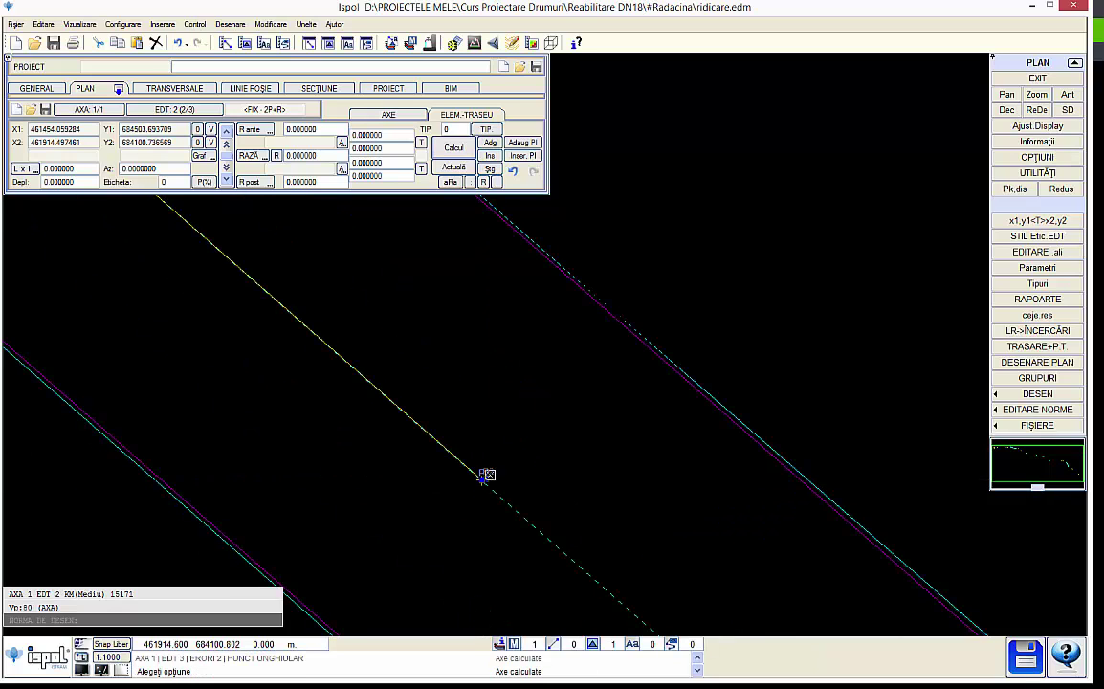
# Step: Zoom out and advance to the third element, EDT 3 (3/3)
pyautogui.scroll(-1, 475, 466)
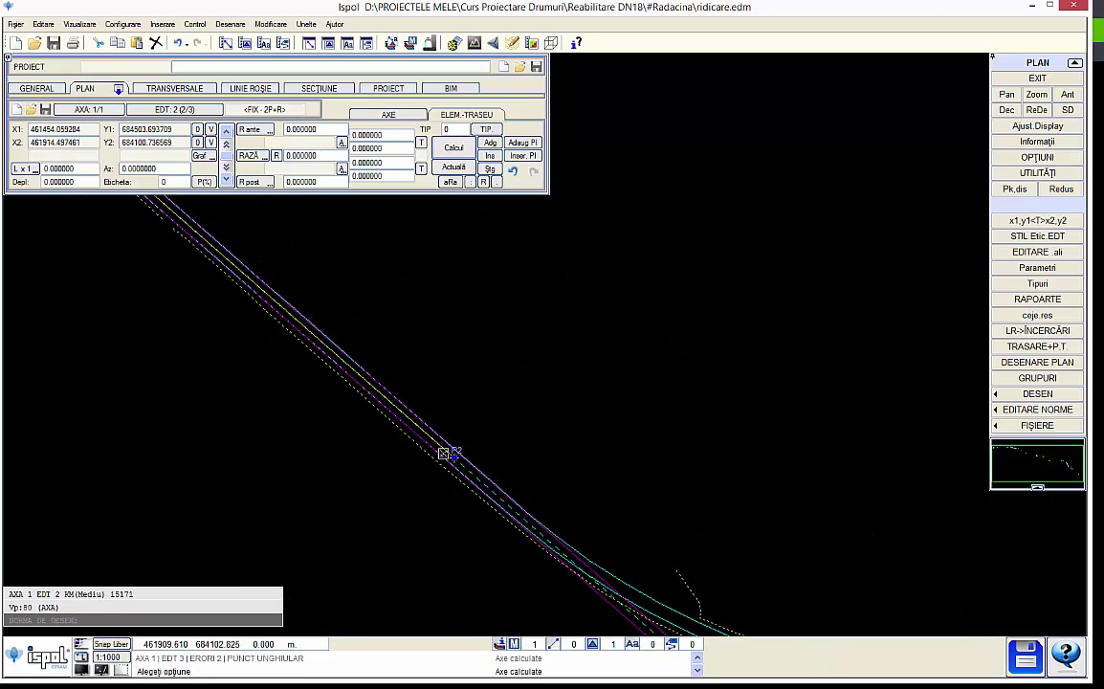
pyautogui.scroll(-1, 354, 416)
pyautogui.scroll(-1, 352, 414)
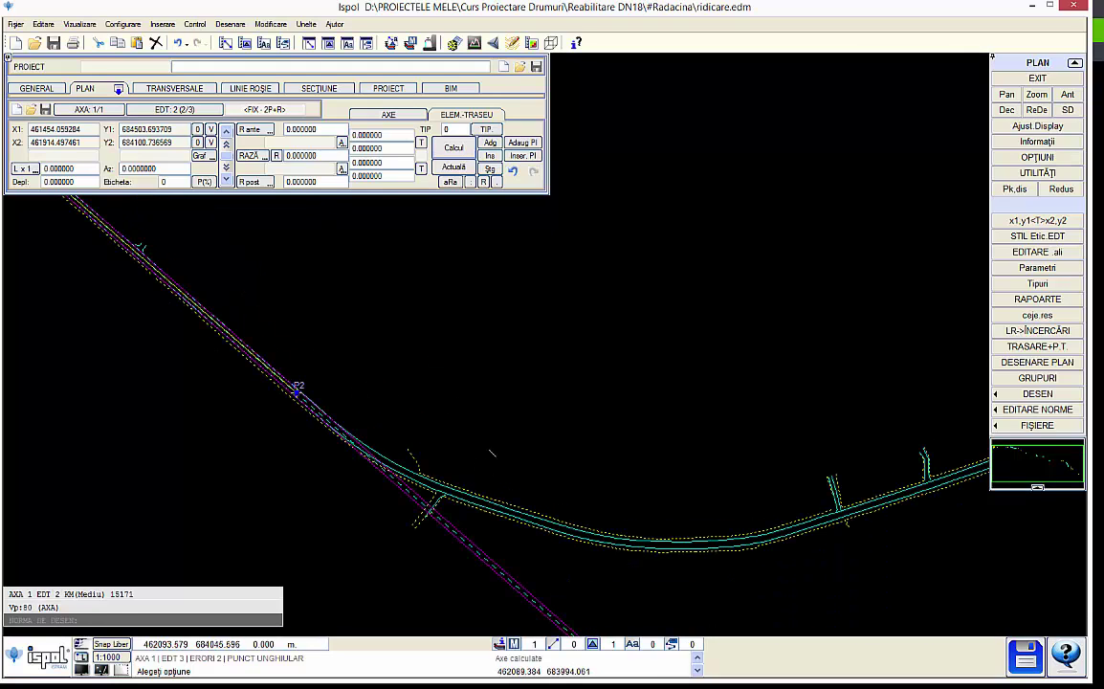
pyautogui.click(483, 182)
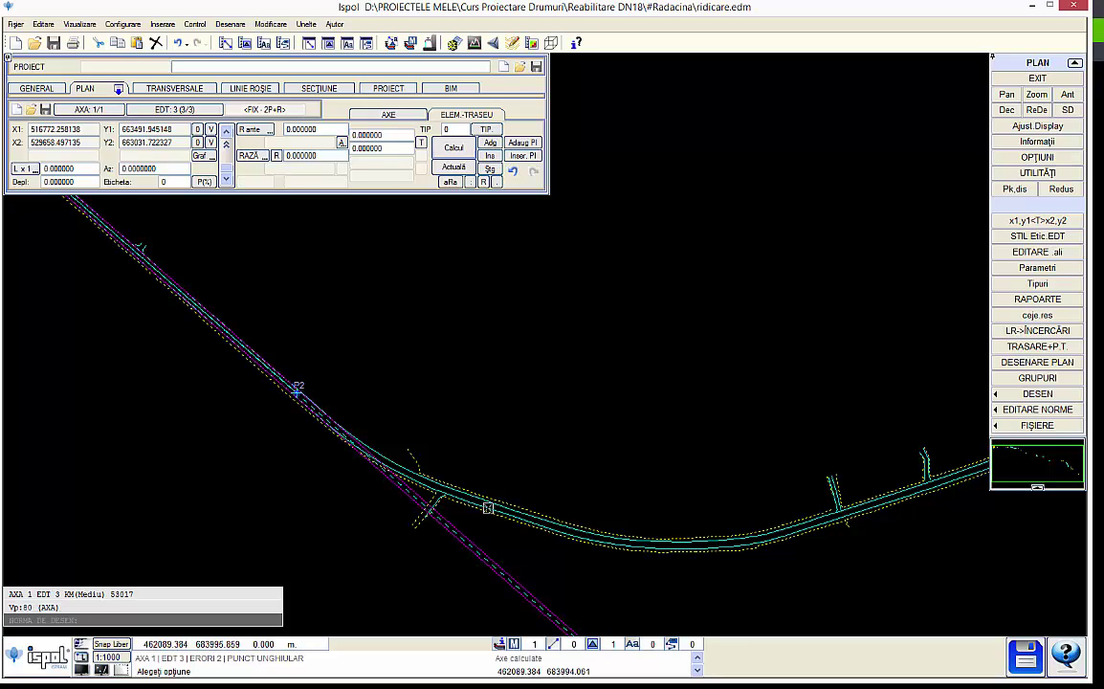
# Step: Insert a LEGĂTURĂ element fixed through two points on the surveyed road's curve (FIX-2P+R)
pyautogui.click(489, 157)
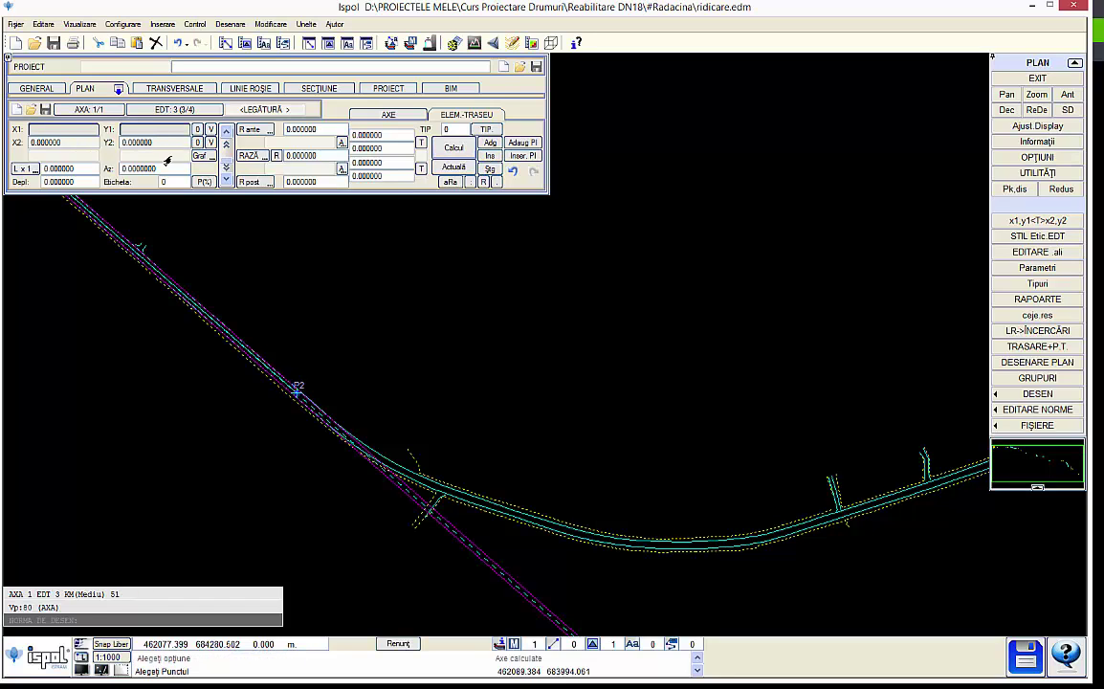
pyautogui.scroll(1, 496, 525)
pyautogui.click(467, 501)
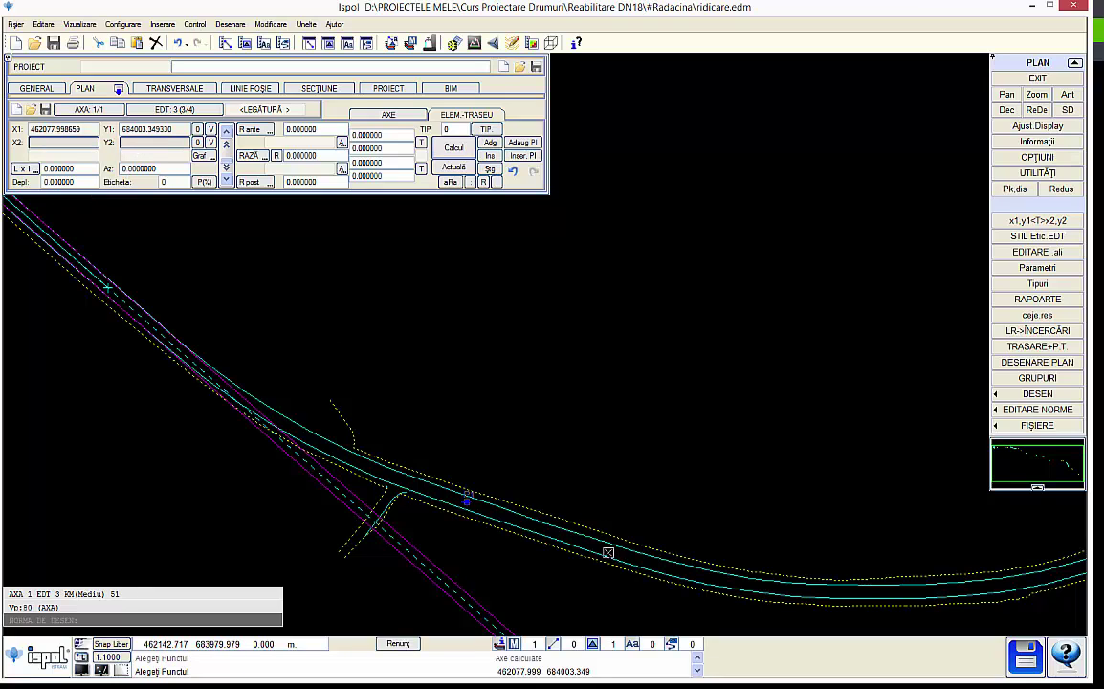
pyautogui.click(609, 549)
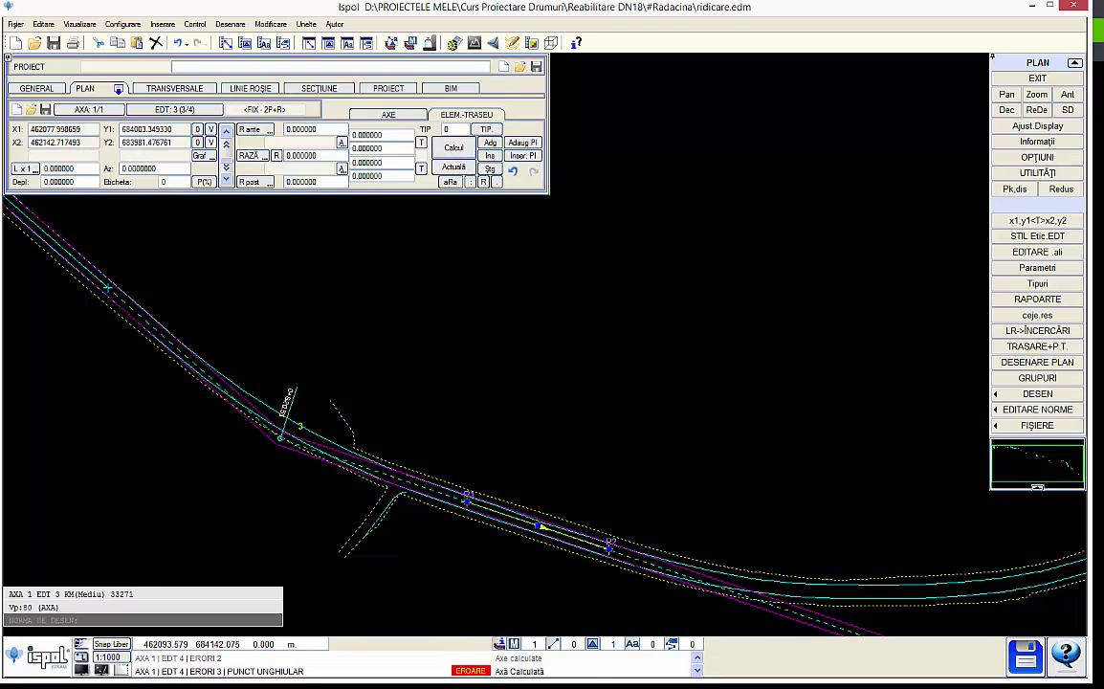
pyautogui.scroll(1, 609, 545)
pyautogui.scroll(1, 611, 538)
pyautogui.scroll(1, 612, 532)
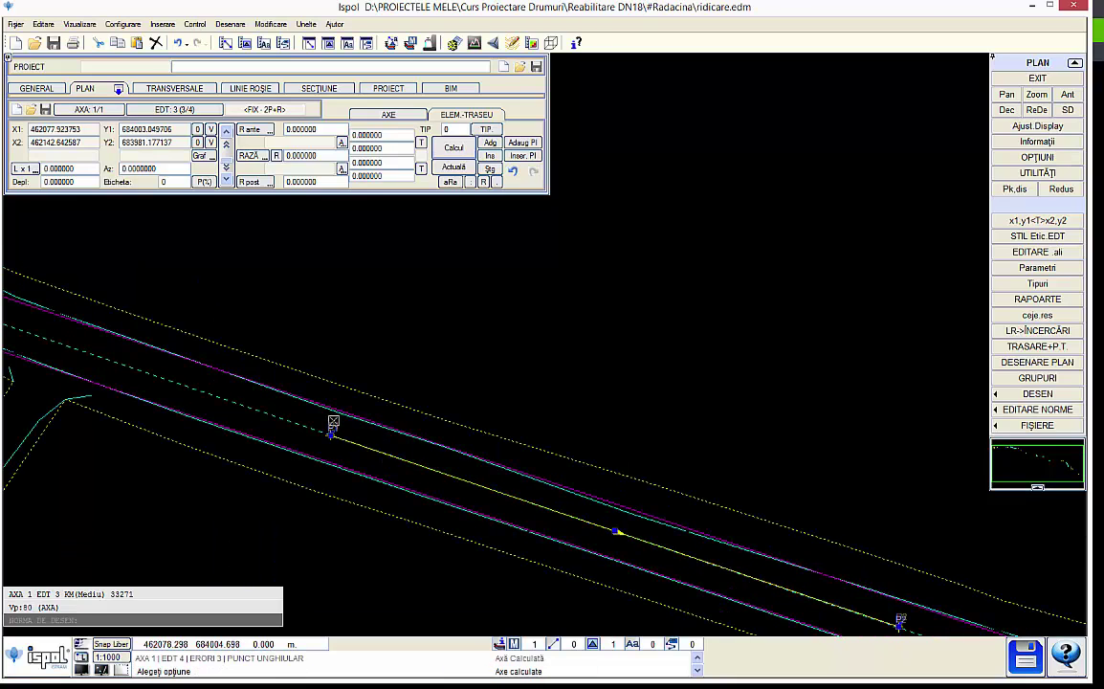
pyautogui.scroll(2, 332, 418)
pyautogui.scroll(-2, 329, 448)
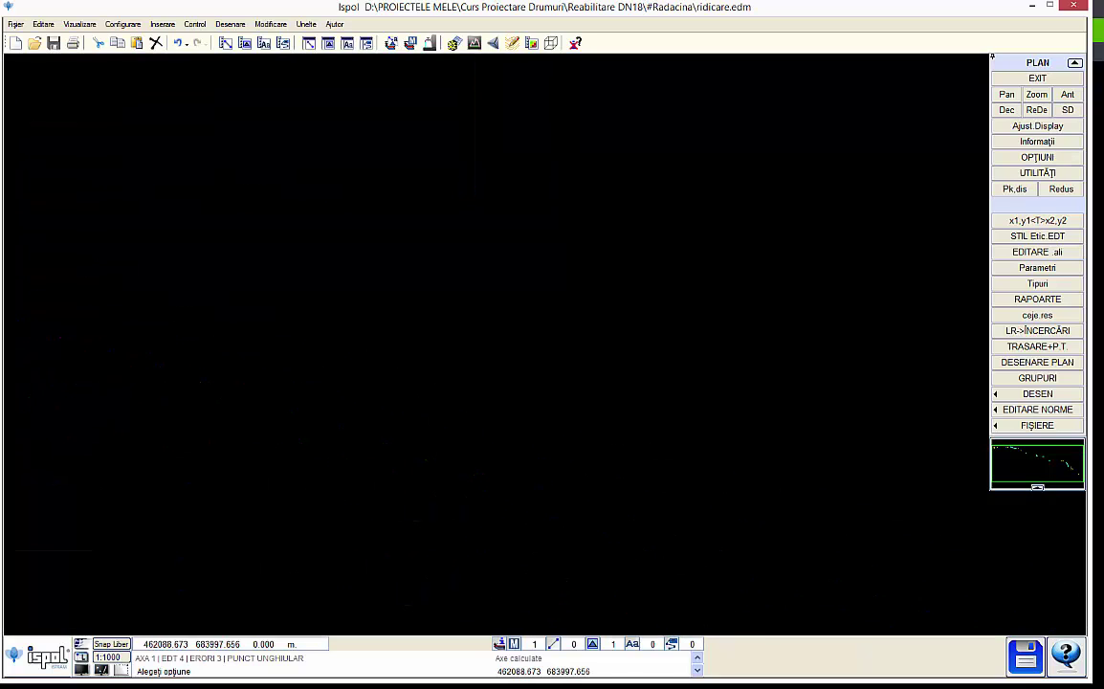
pyautogui.moveTo(477, 532); pyautogui.dragTo(178, 423, button='middle')
pyautogui.scroll(-1, 578, 522)
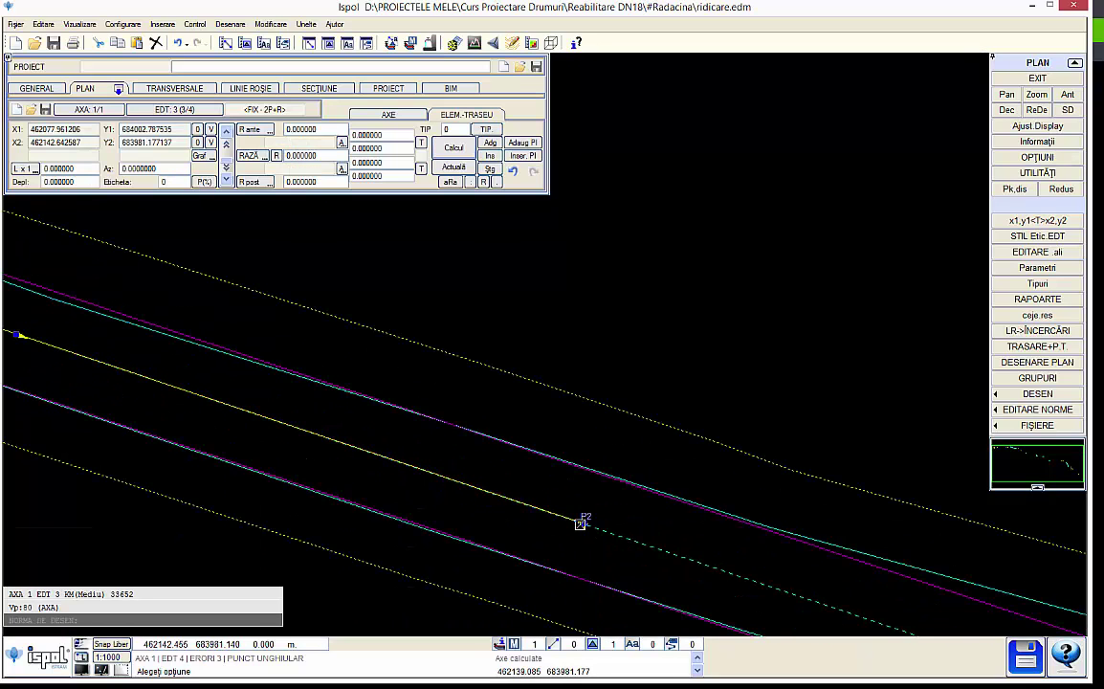
pyautogui.scroll(-1, 582, 523)
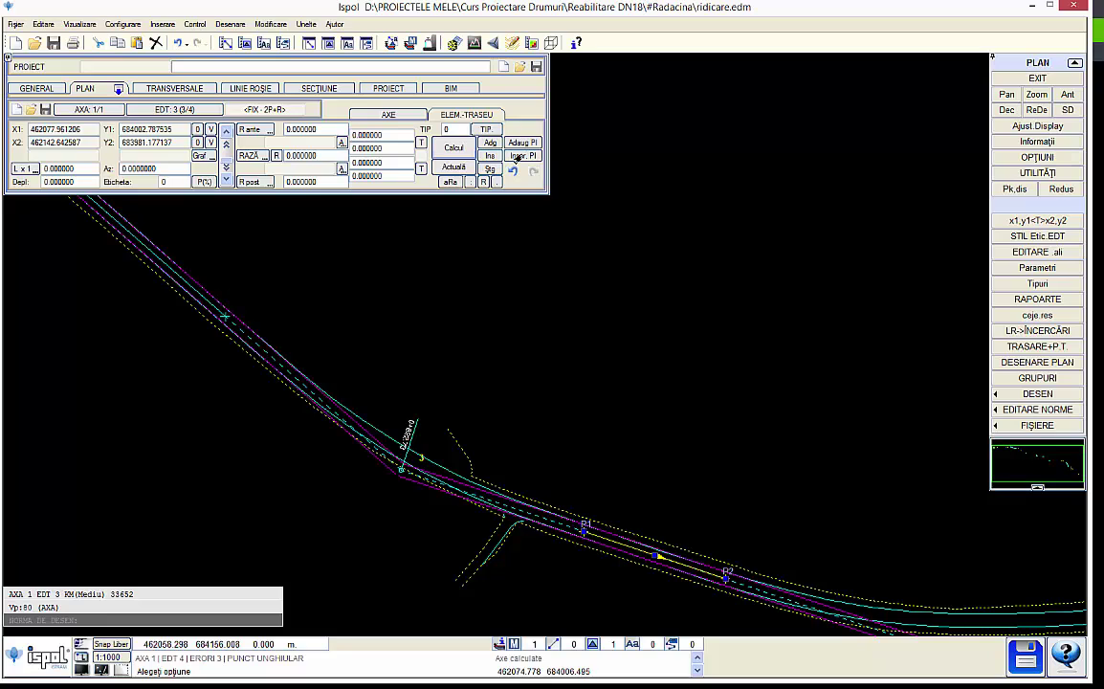
# Step: Make the element a FLOTANT curve with a trial radius of -150 and recalculate
pyautogui.click(454, 129)
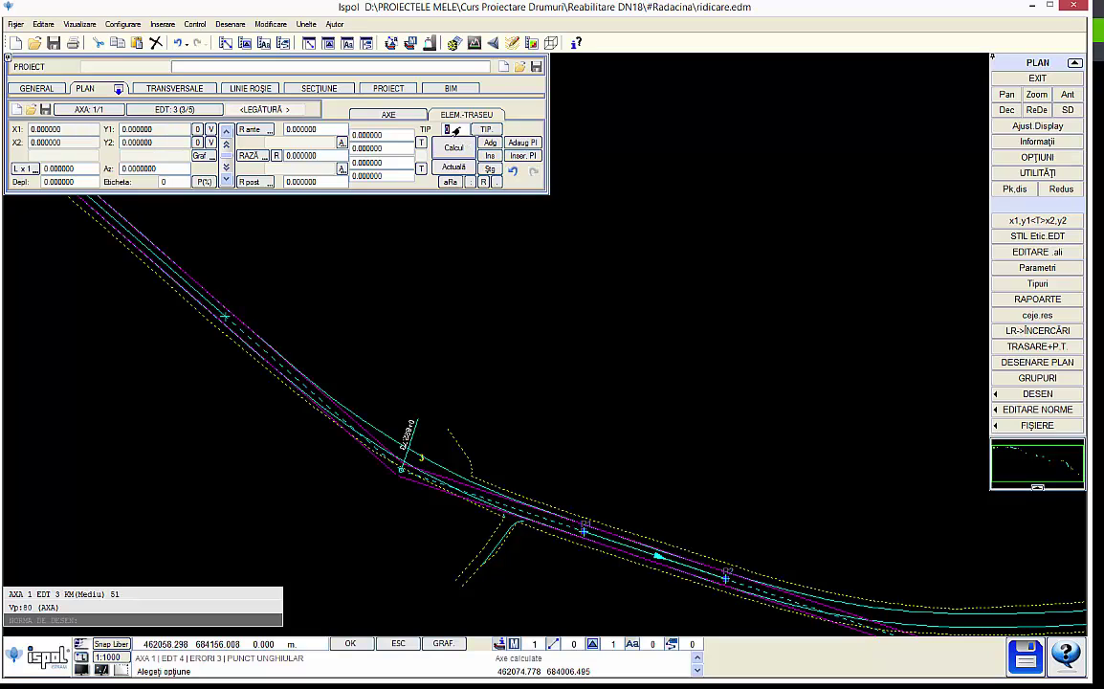
pyautogui.write('8')
pyautogui.click(456, 131)
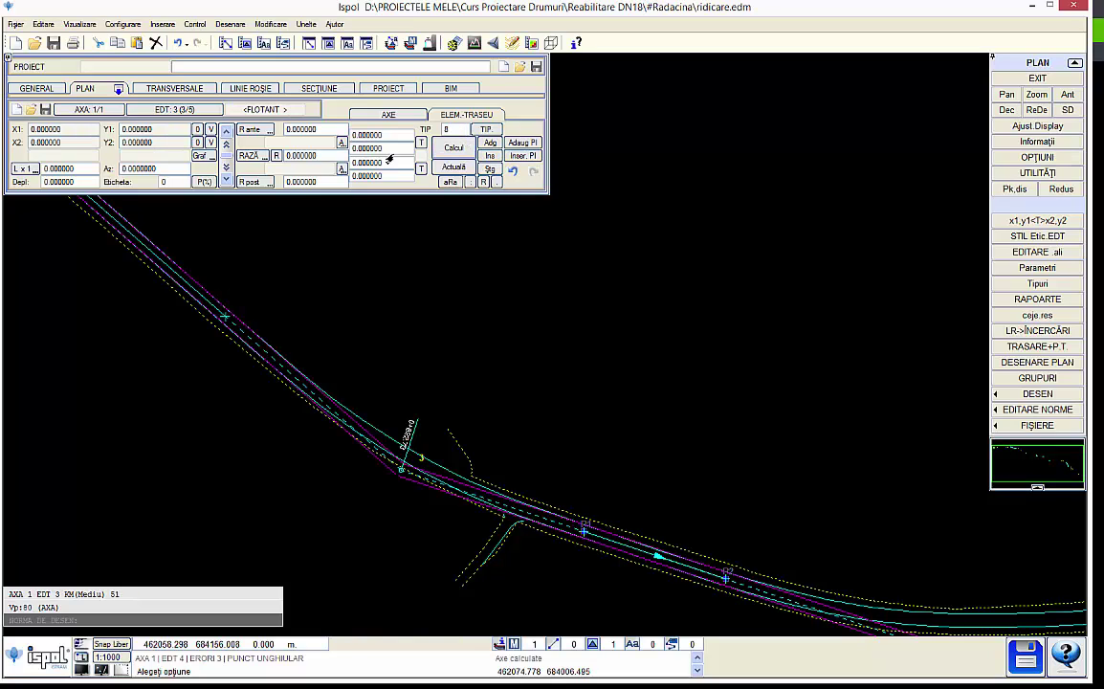
pyautogui.click(302, 155)
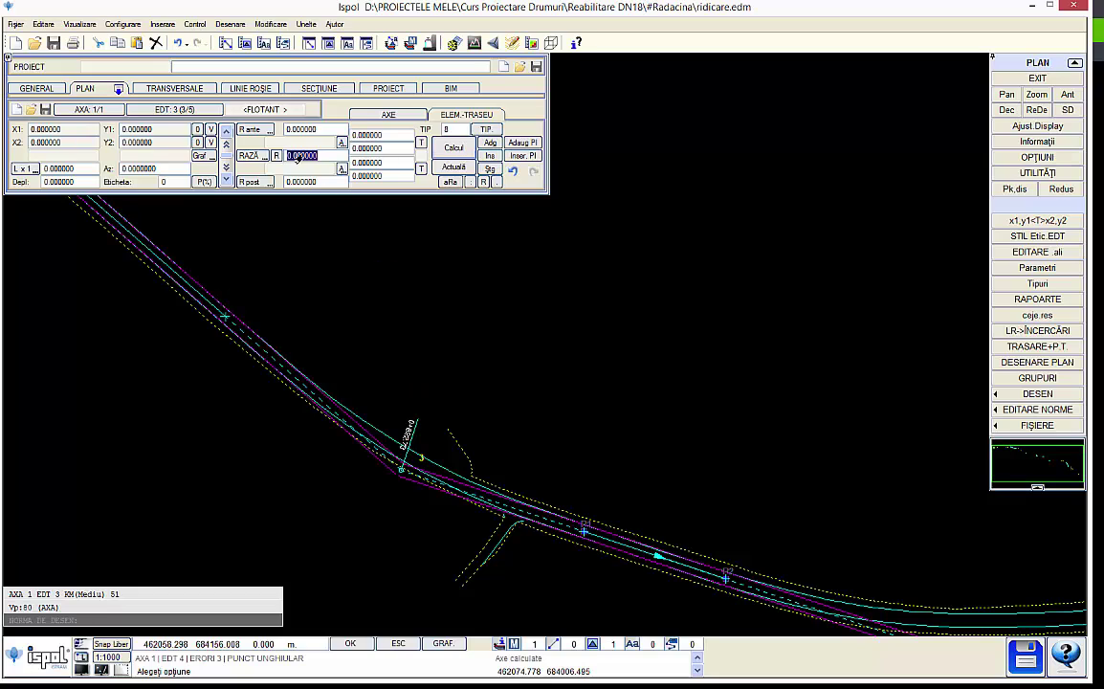
pyautogui.write('-1')
pyautogui.write('50')
pyautogui.press('Return')
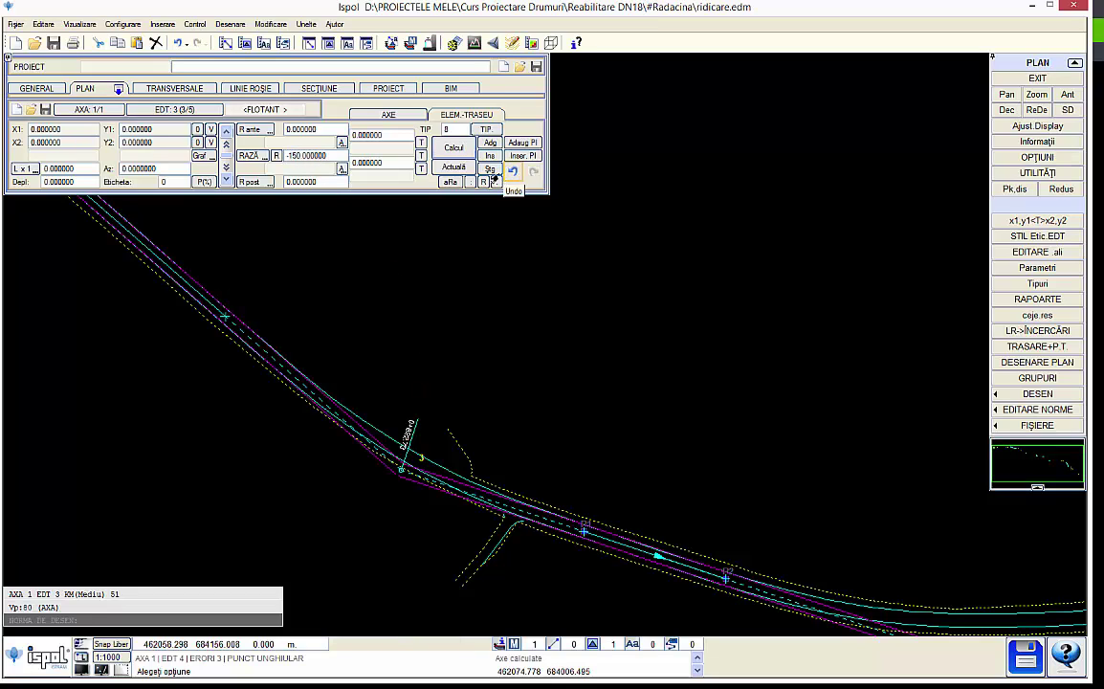
pyautogui.click(451, 168)
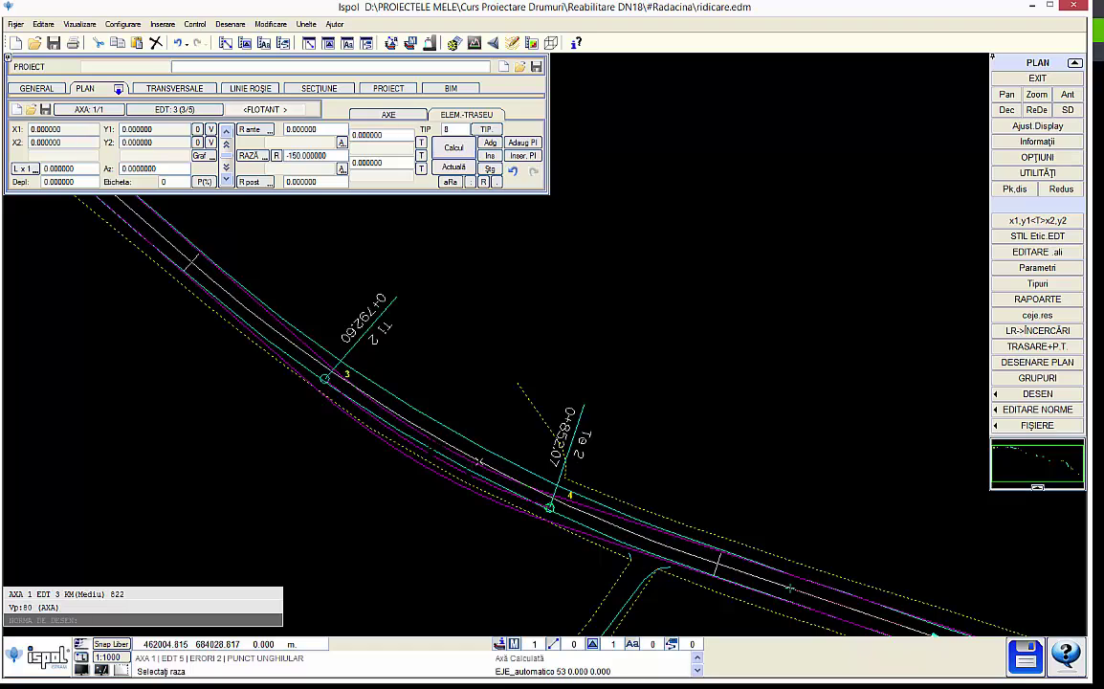
# Step: Fit the radius graphically to the surveyed curve, then round it to -360
pyautogui.click(483, 462)
pyautogui.scroll(3, 465, 491)
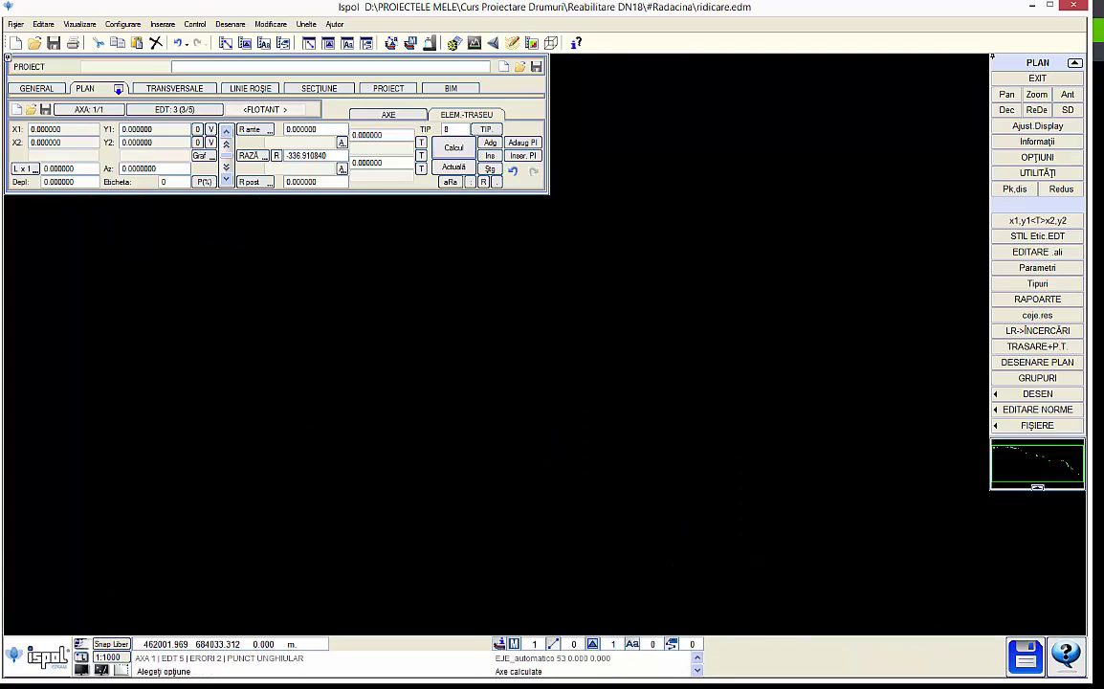
pyautogui.click(645, 553)
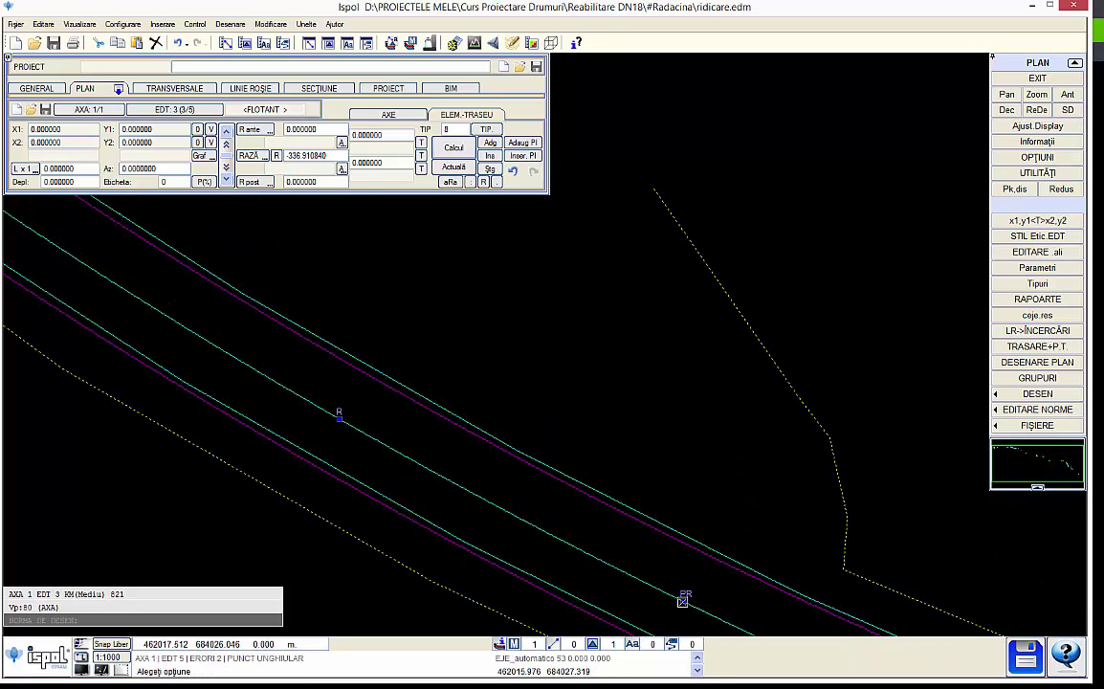
pyautogui.click(683, 596)
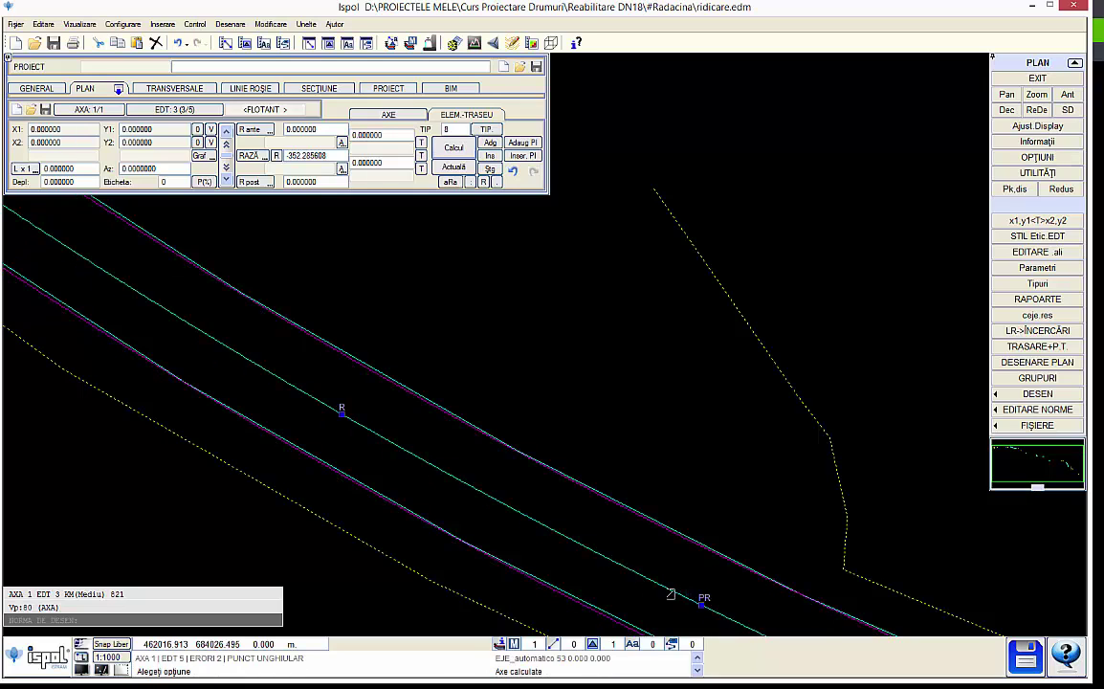
pyautogui.click(700, 601)
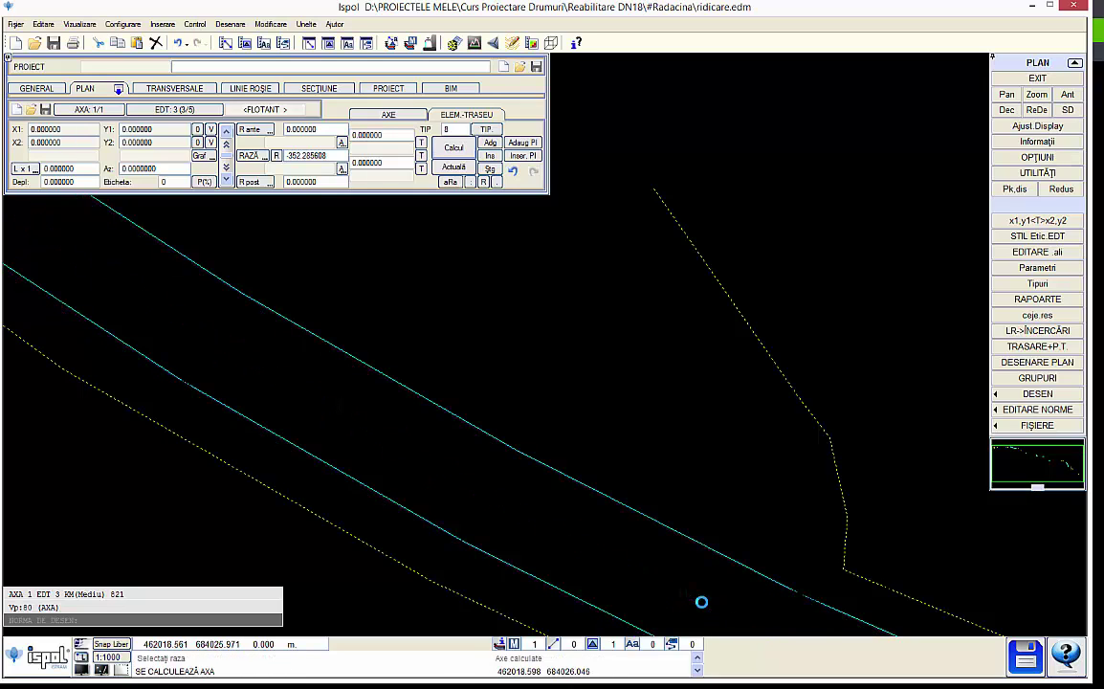
pyautogui.click(308, 156)
pyautogui.press('BackSpace')
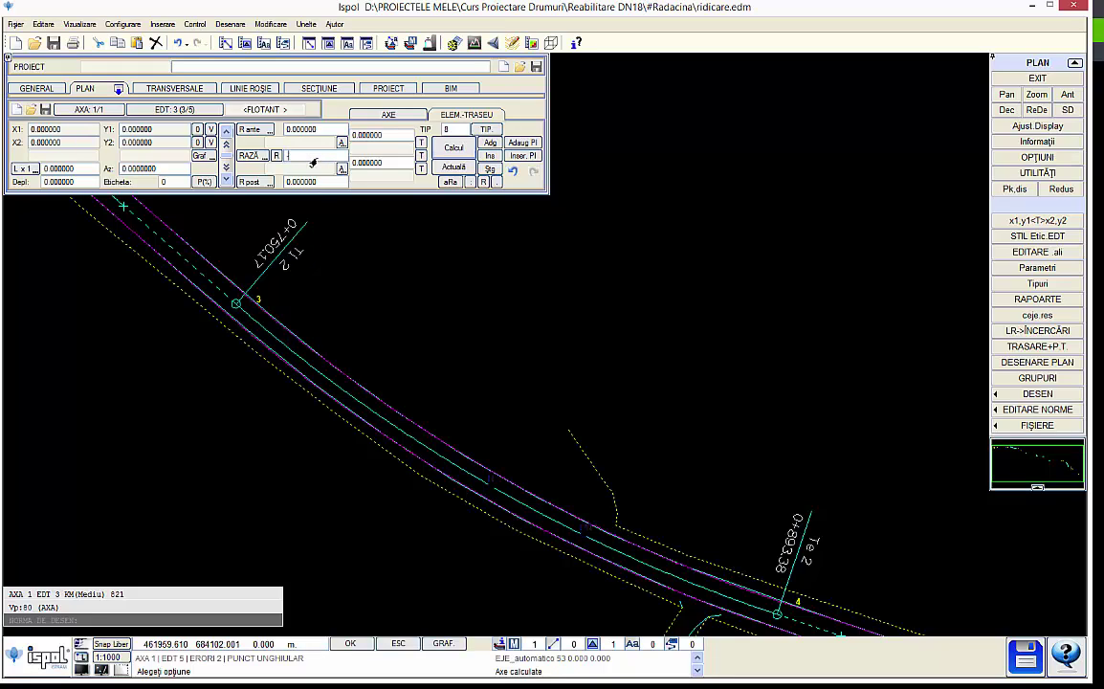
pyautogui.write('360')
pyautogui.press('Return')
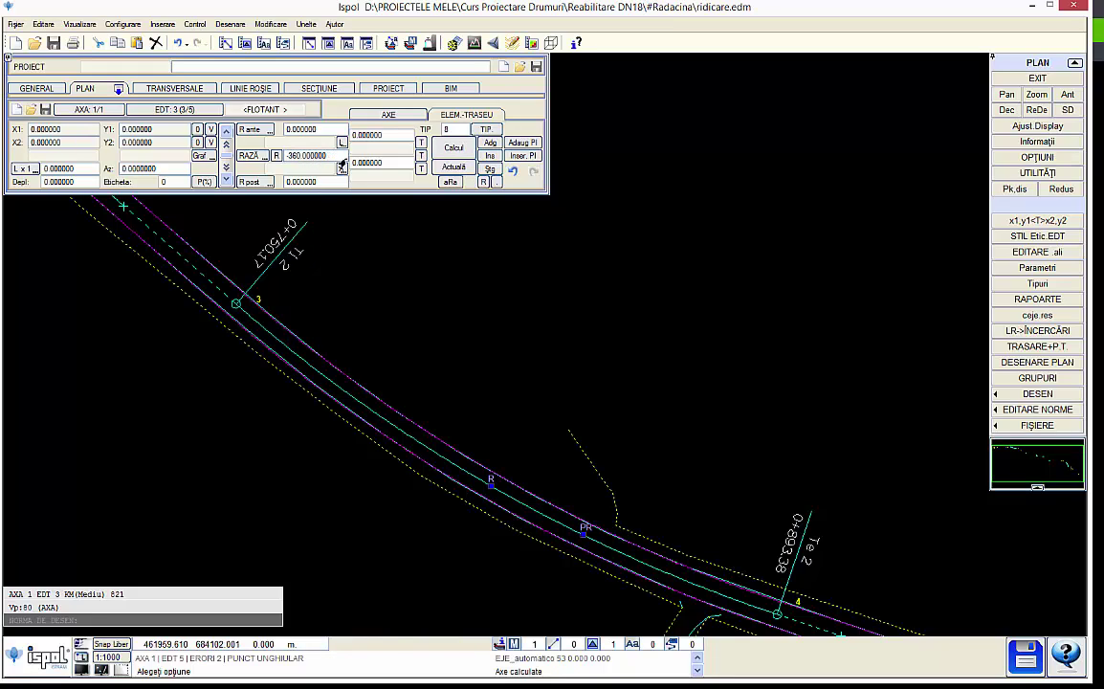
# Step: Set both entry and exit clothoids to 140 m and recalculate the axis
pyautogui.click(368, 136)
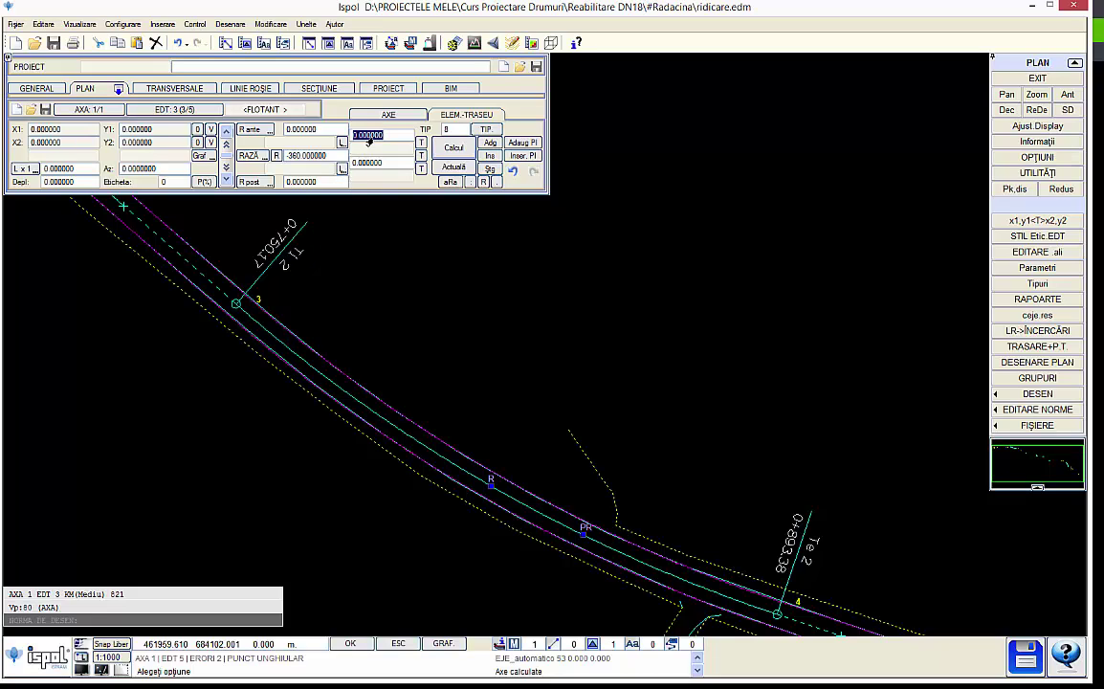
pyautogui.write('140')
pyautogui.press('Return')
pyautogui.click(379, 163)
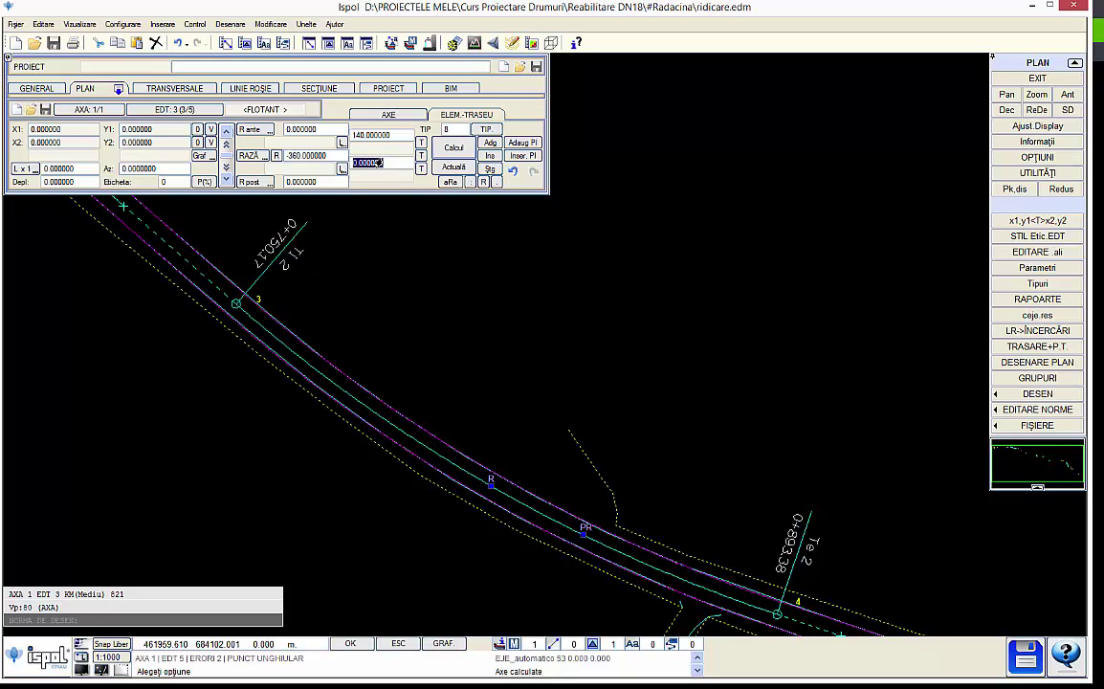
pyautogui.write('140')
pyautogui.press('Return')
pyautogui.click(457, 166)
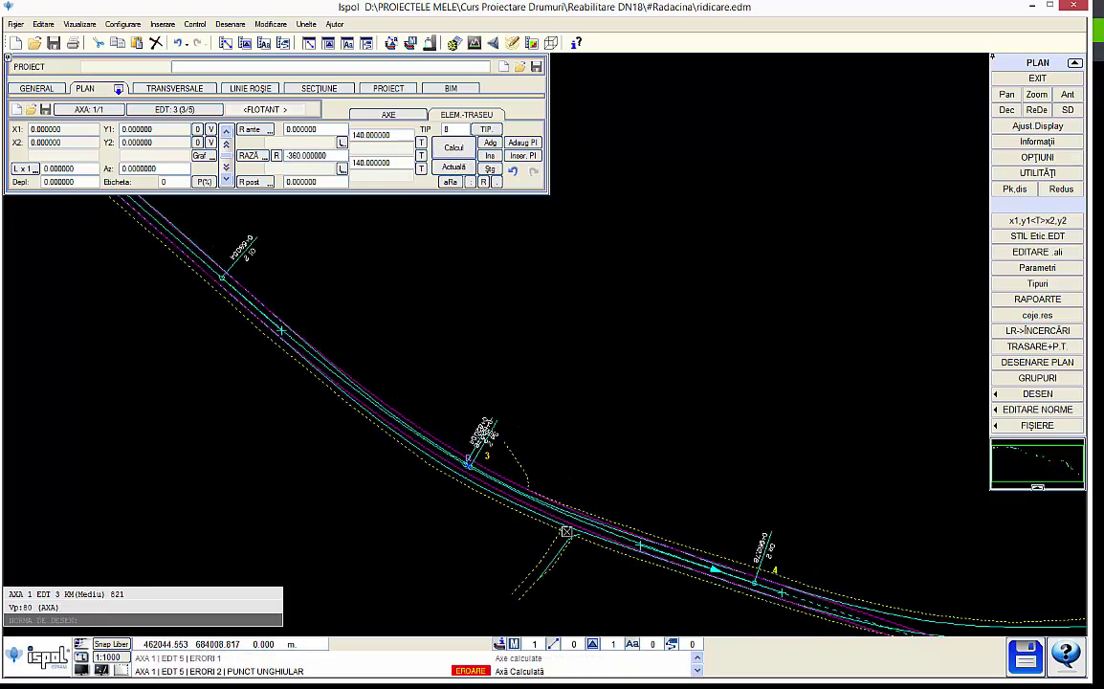
pyautogui.scroll(1, 465, 457)
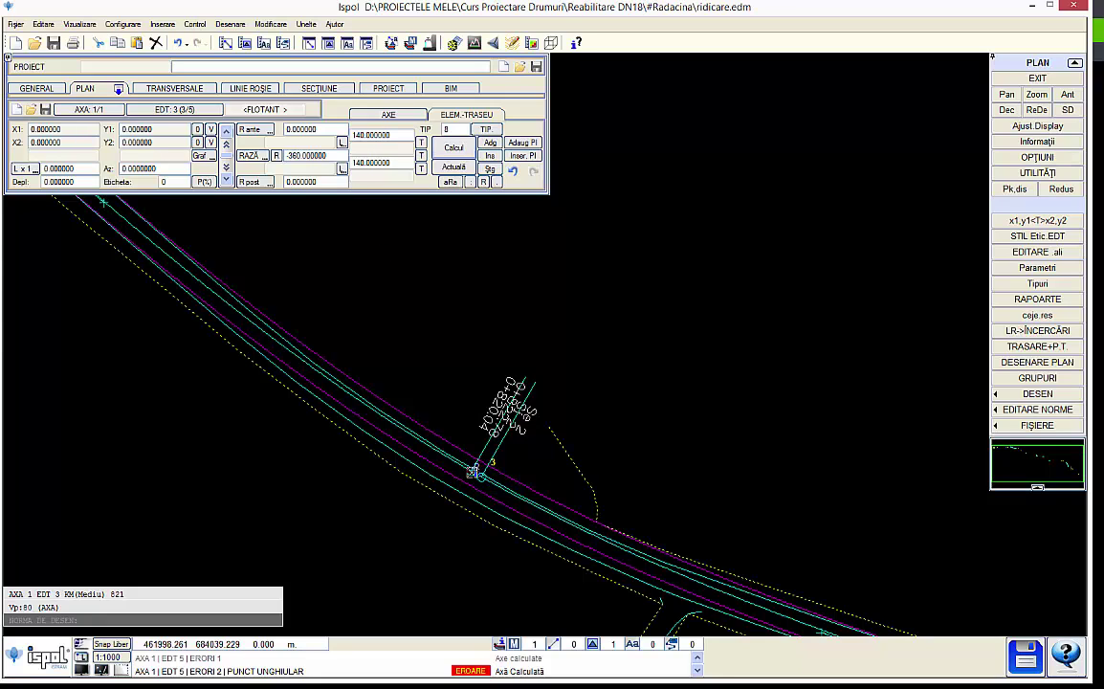
pyautogui.scroll(2, 468, 468)
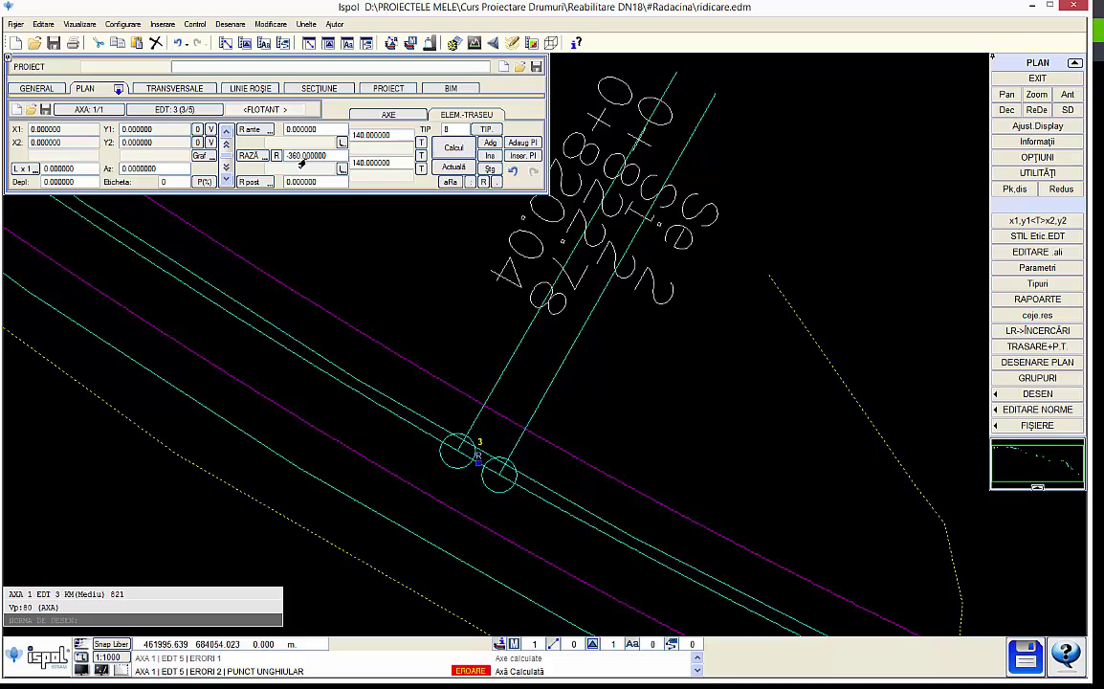
pyautogui.click(373, 135)
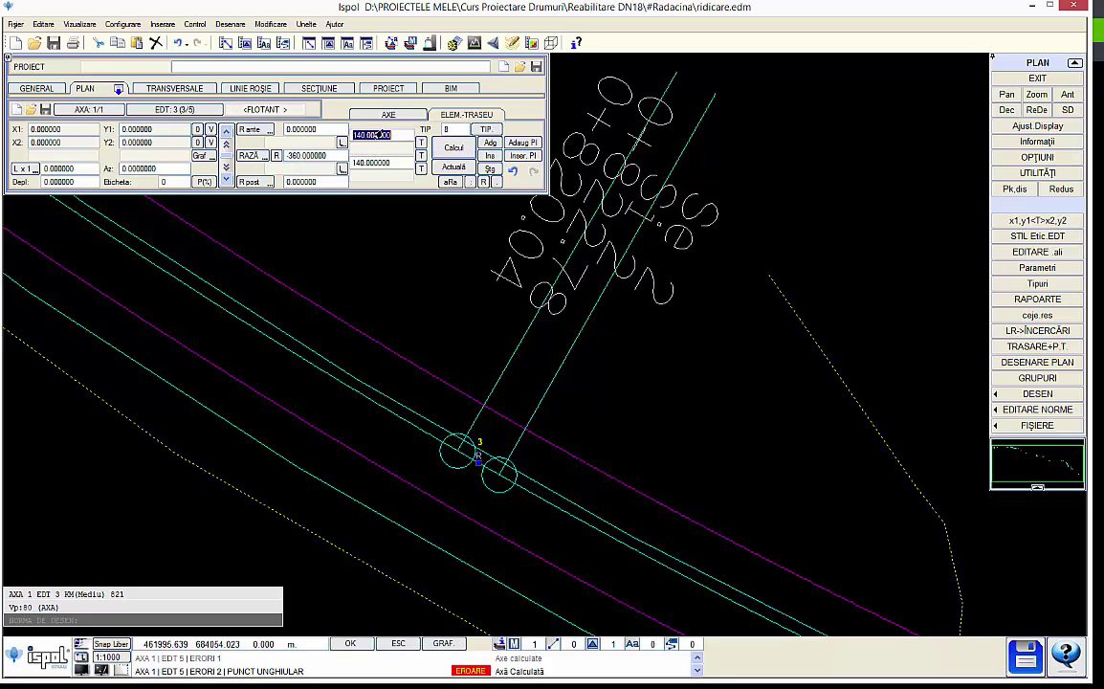
pyautogui.write('100')
pyautogui.press('Return')
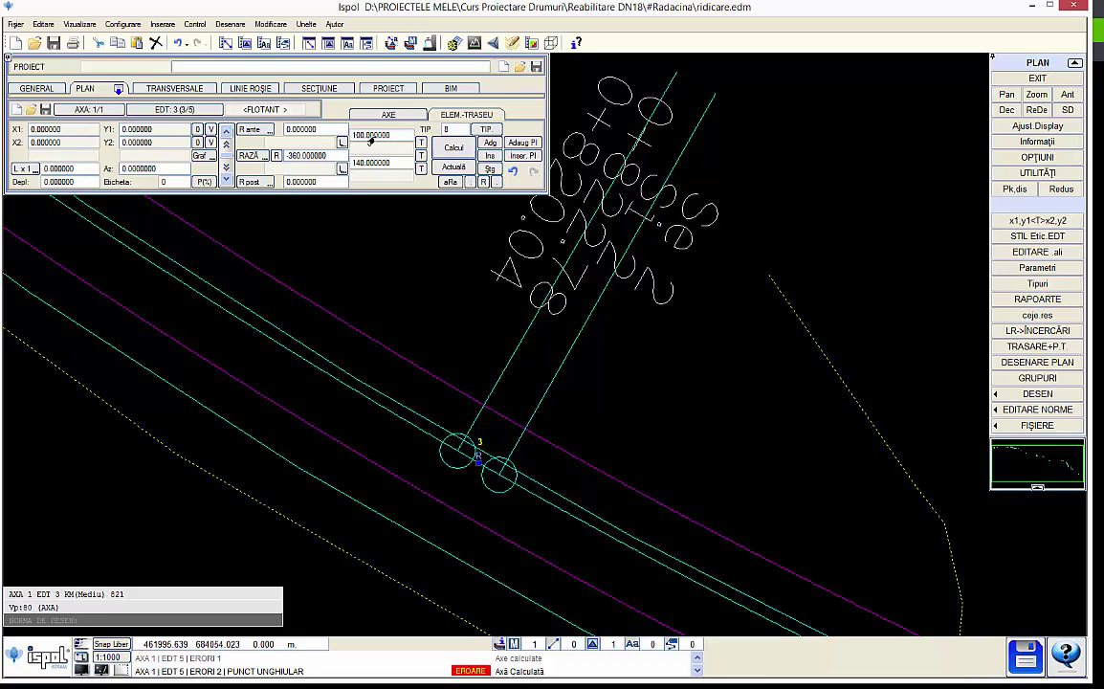
pyautogui.click(373, 135)
pyautogui.write('40')
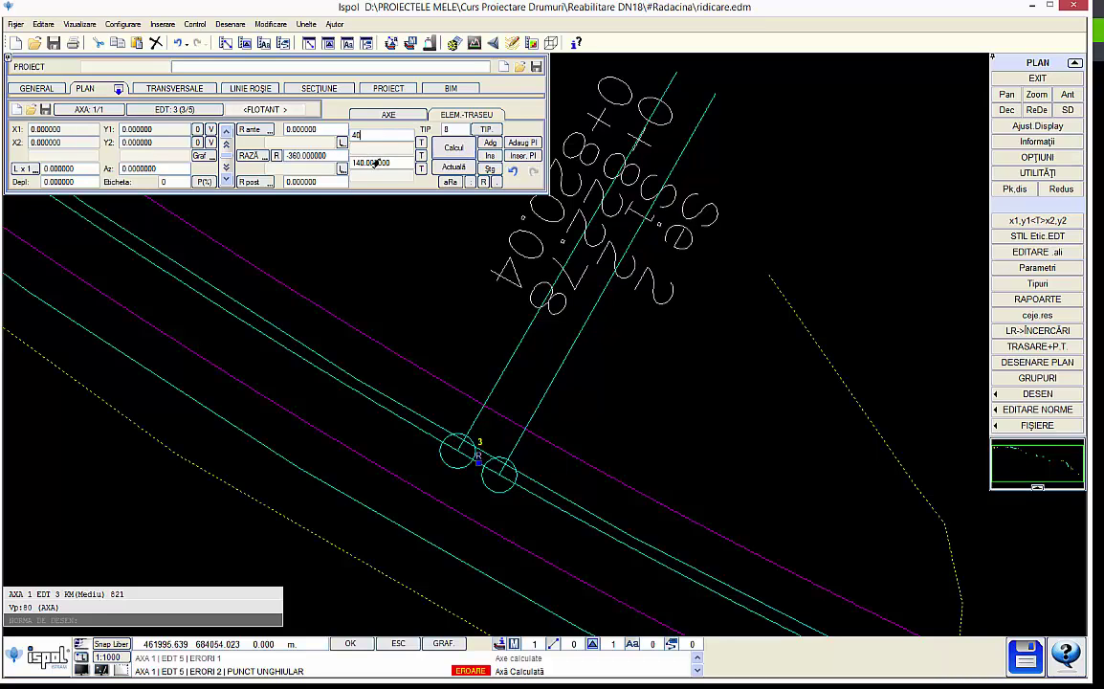
pyautogui.click(374, 163)
pyautogui.write('40')
pyautogui.click(451, 168)
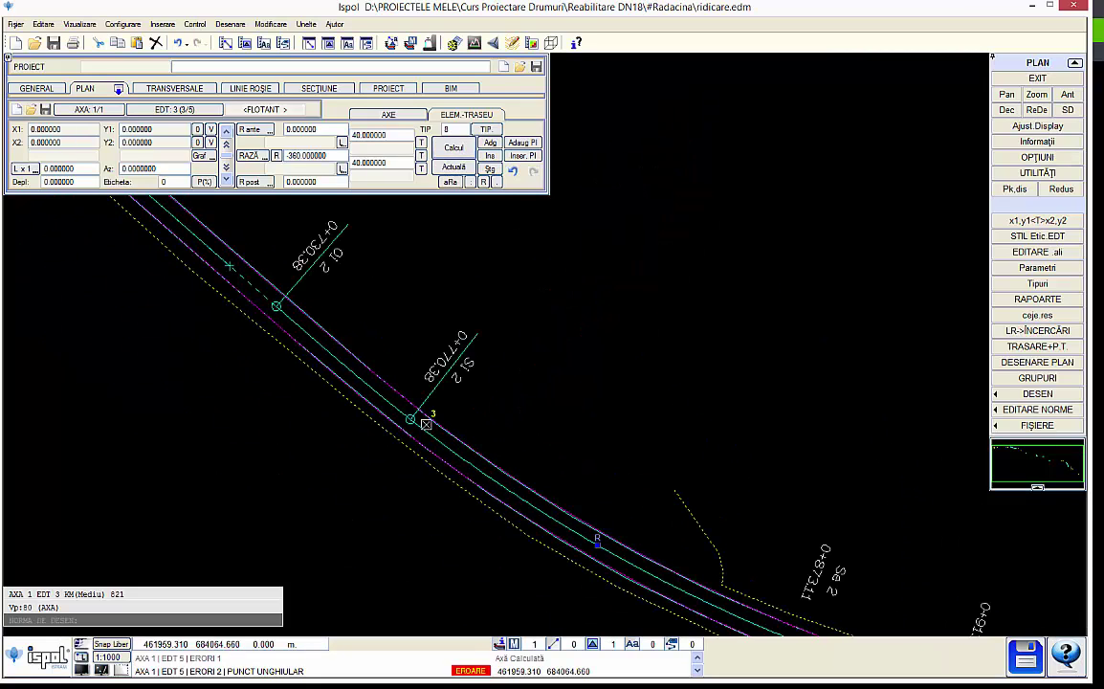
pyautogui.moveTo(514, 485); pyautogui.dragTo(339, 366, button='middle')
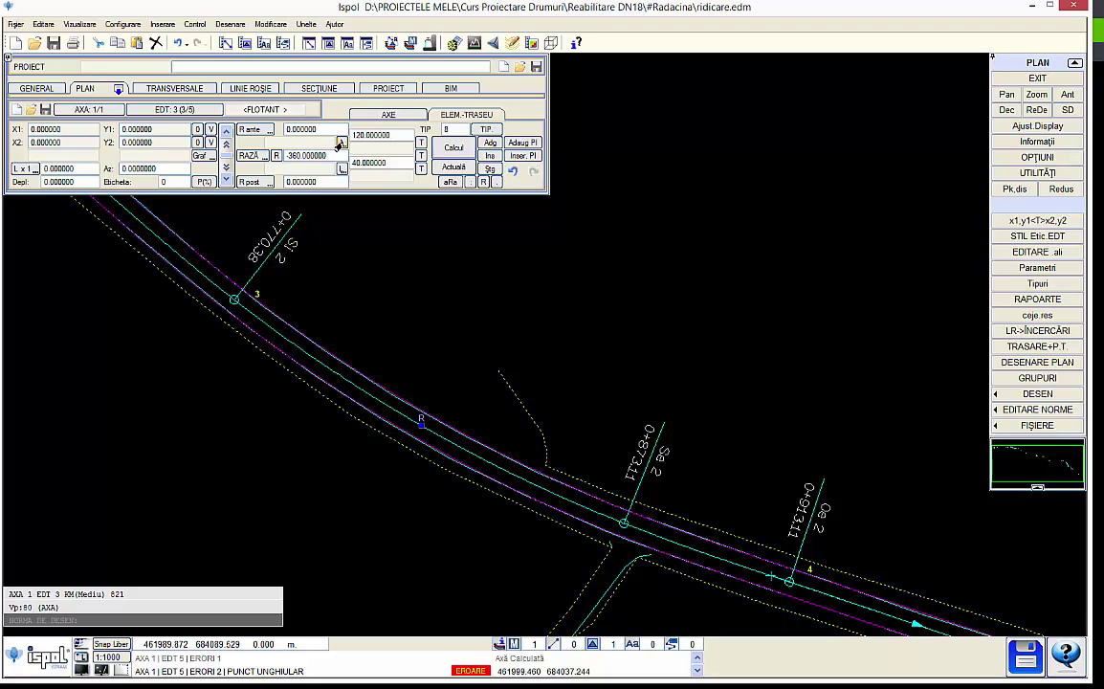
pyautogui.moveTo(500, 474); pyautogui.dragTo(479, 459, button='middle')
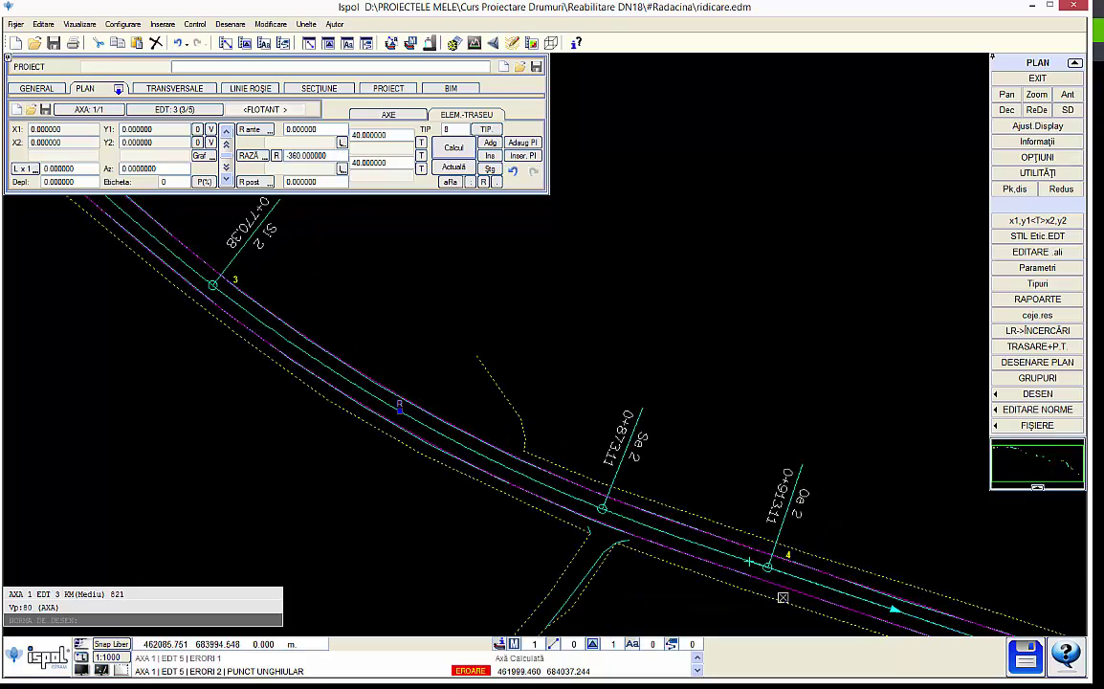
pyautogui.moveTo(782, 597); pyautogui.dragTo(468, 512, button='middle')
pyautogui.scroll(-2, 548, 524)
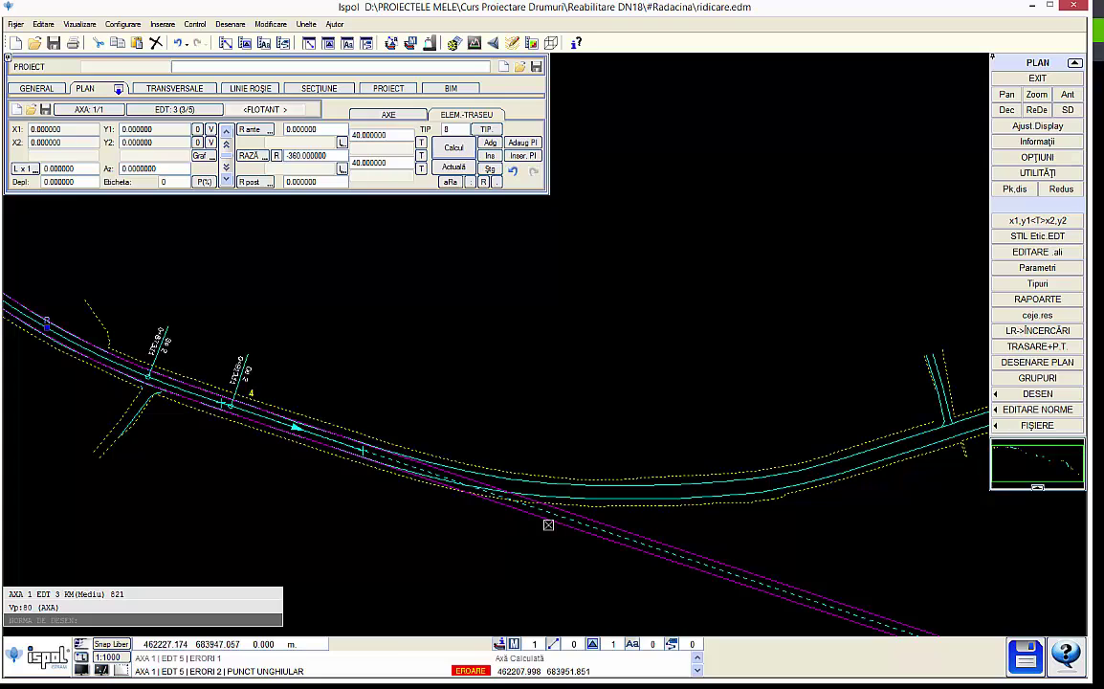
pyautogui.scroll(-1, 548, 524)
pyautogui.scroll(-1, 551, 521)
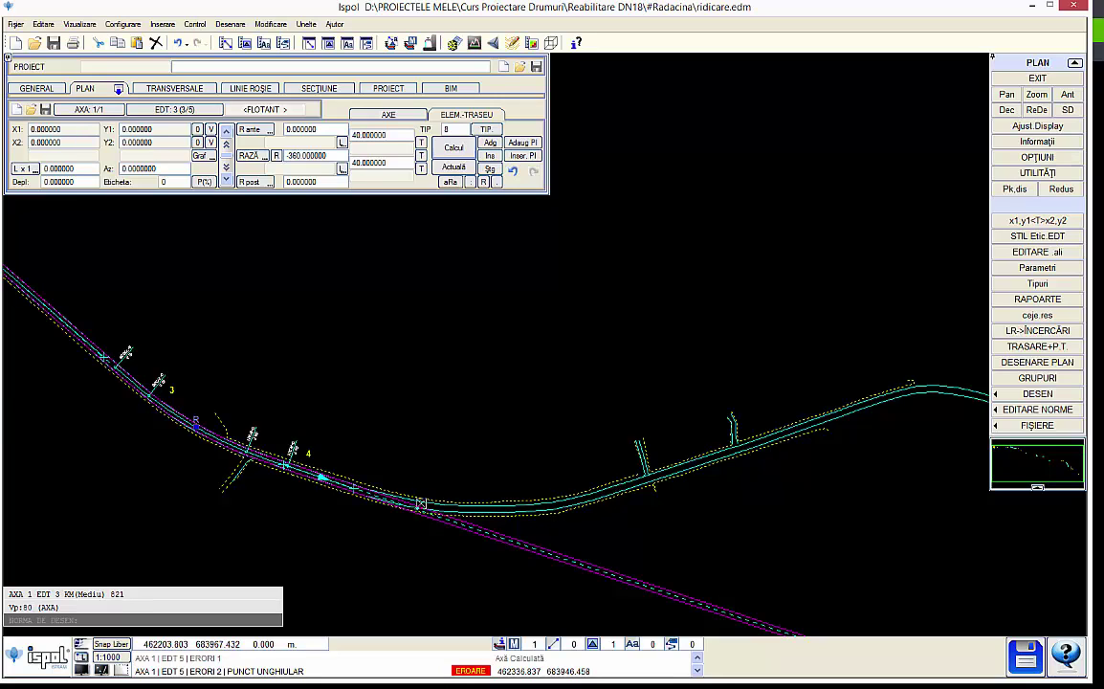
pyautogui.scroll(2, 574, 497)
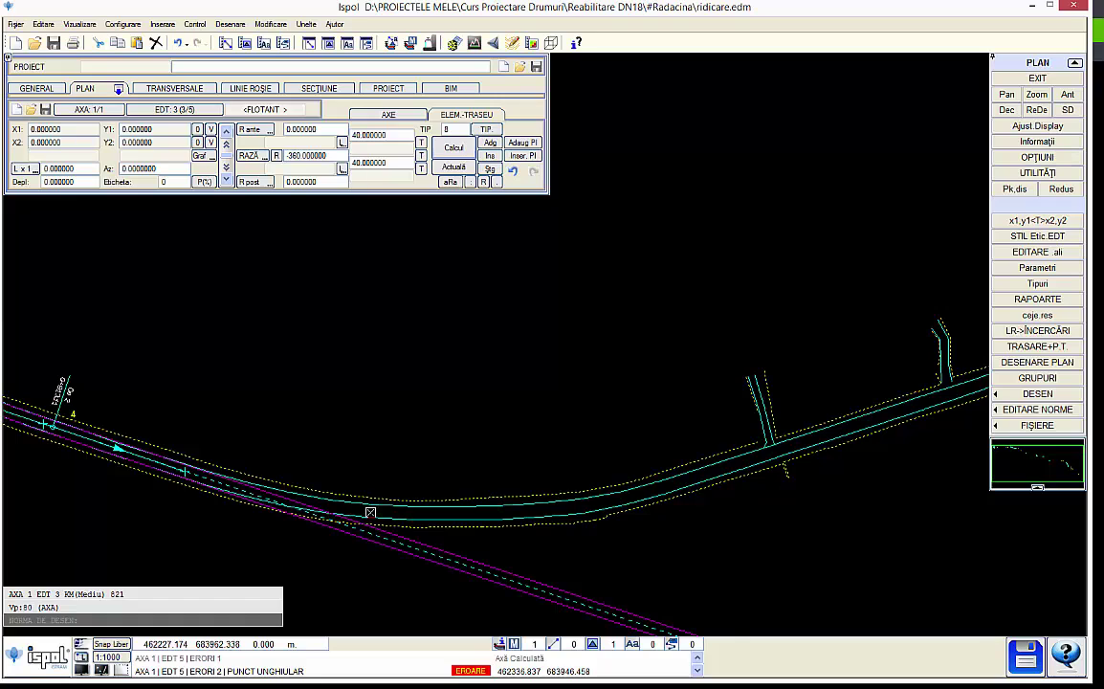
pyautogui.scroll(-1, 388, 463)
pyautogui.scroll(-1, 480, 460)
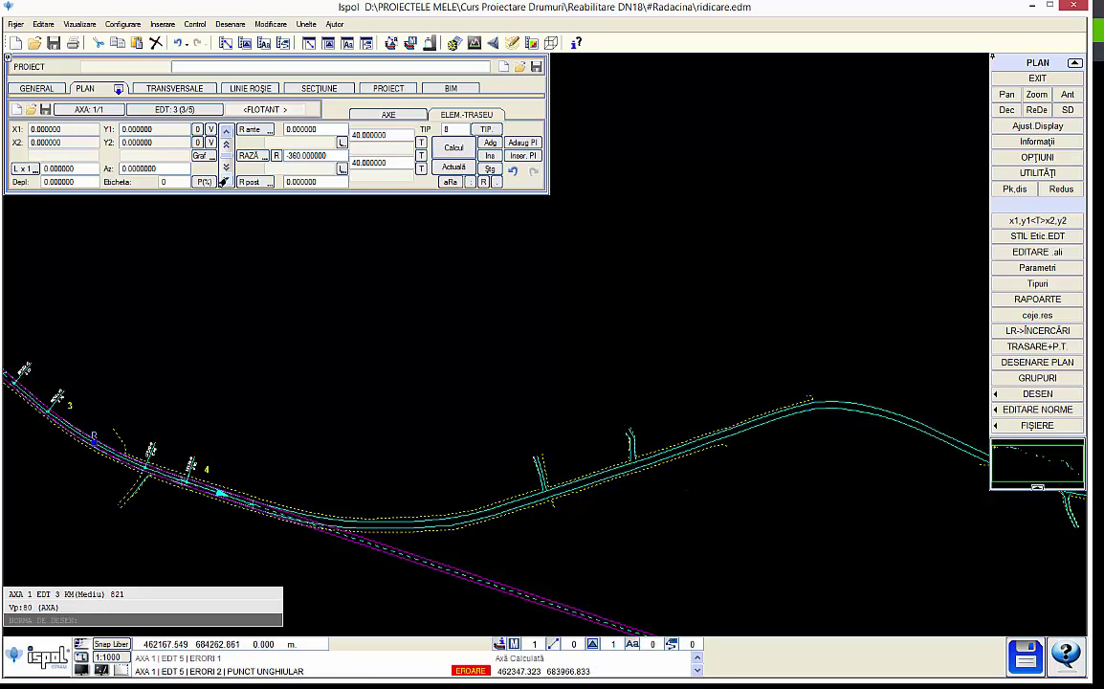
# Step: Add a straight after the last element through two points on the next road stretch
pyautogui.click(251, 499)
pyautogui.click(489, 156)
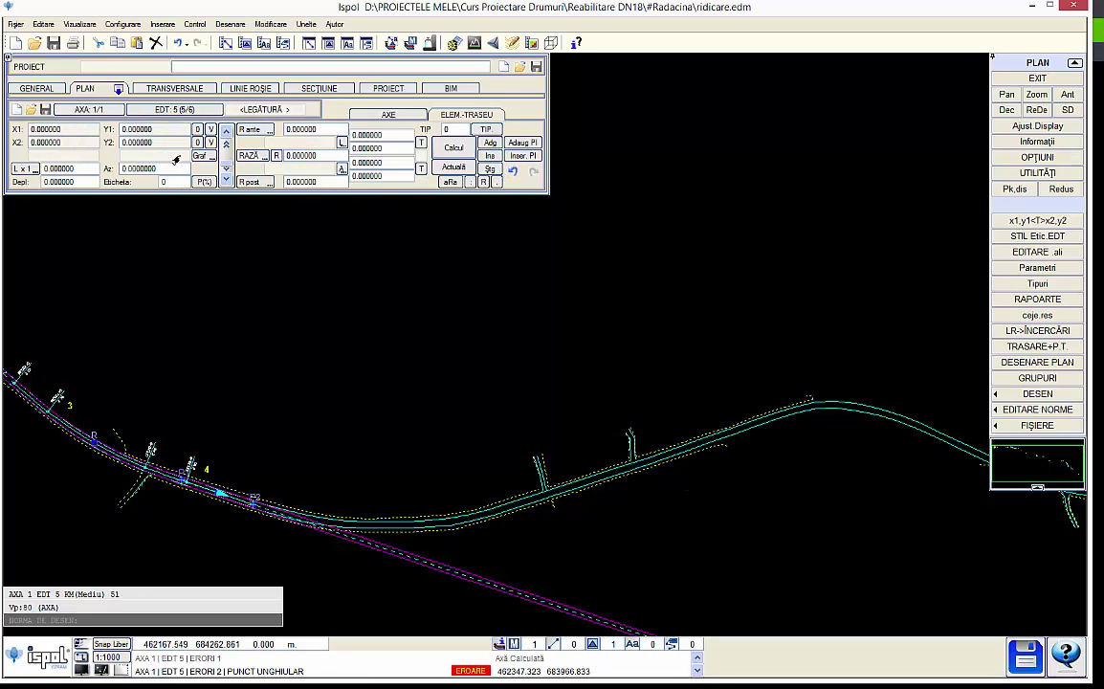
pyautogui.scroll(1, 481, 438)
pyautogui.scroll(1, 507, 478)
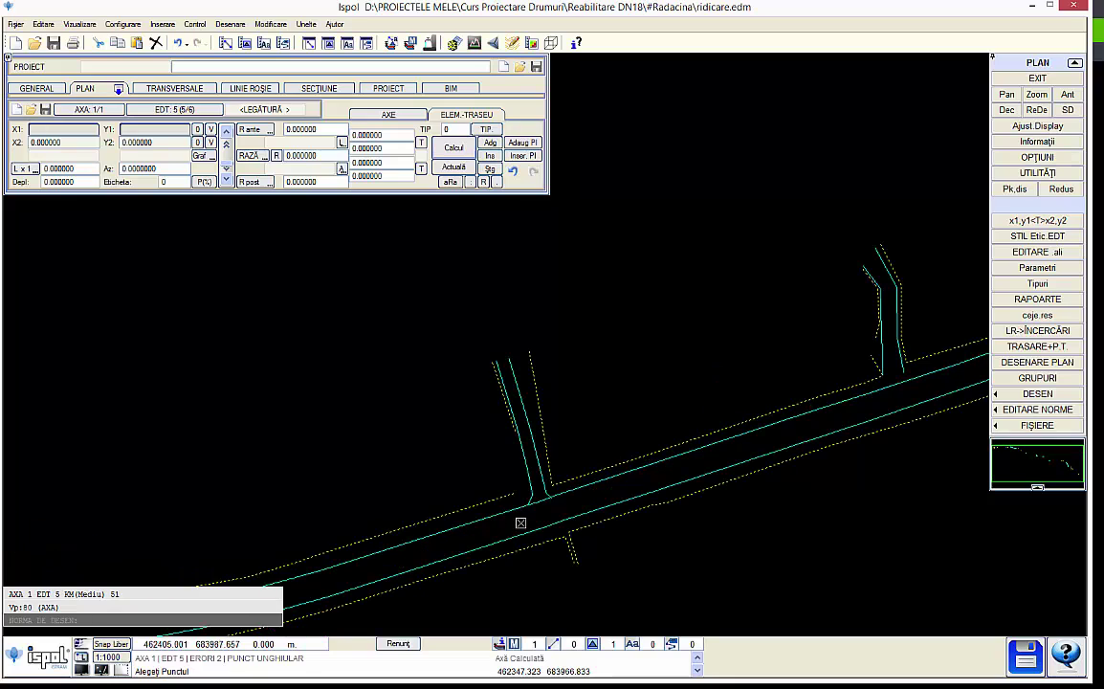
pyautogui.click(521, 521)
pyautogui.scroll(-1, 212, 327)
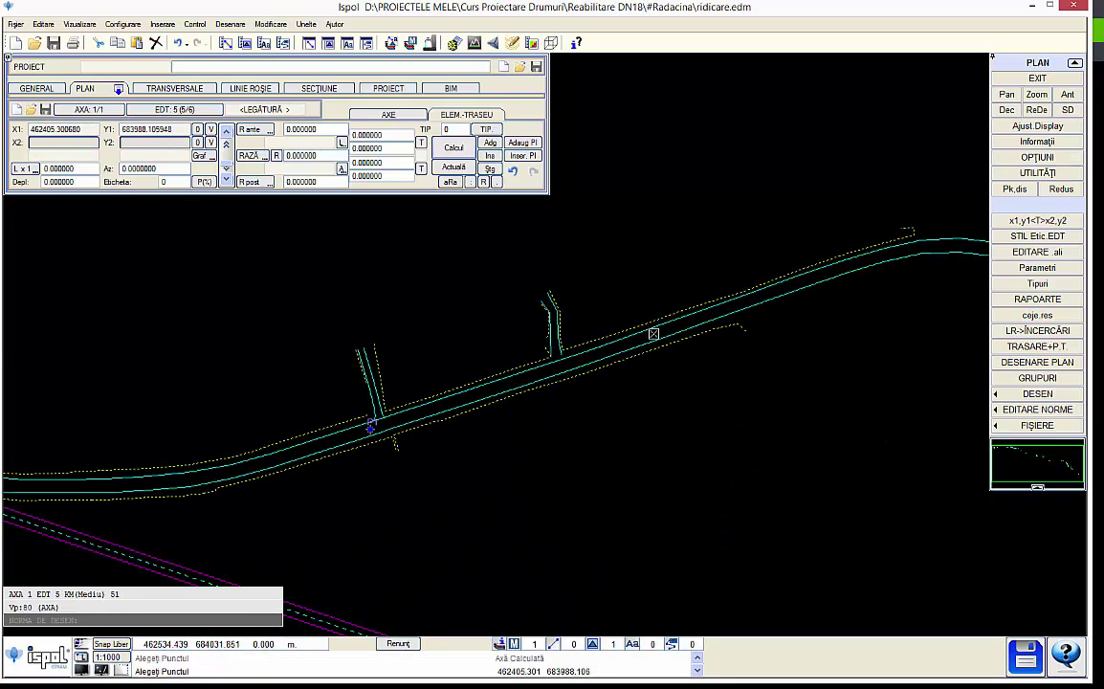
pyautogui.click(653, 333)
pyautogui.scroll(-2, 899, 404)
pyautogui.scroll(-1, 899, 404)
pyautogui.scroll(-1, 899, 404)
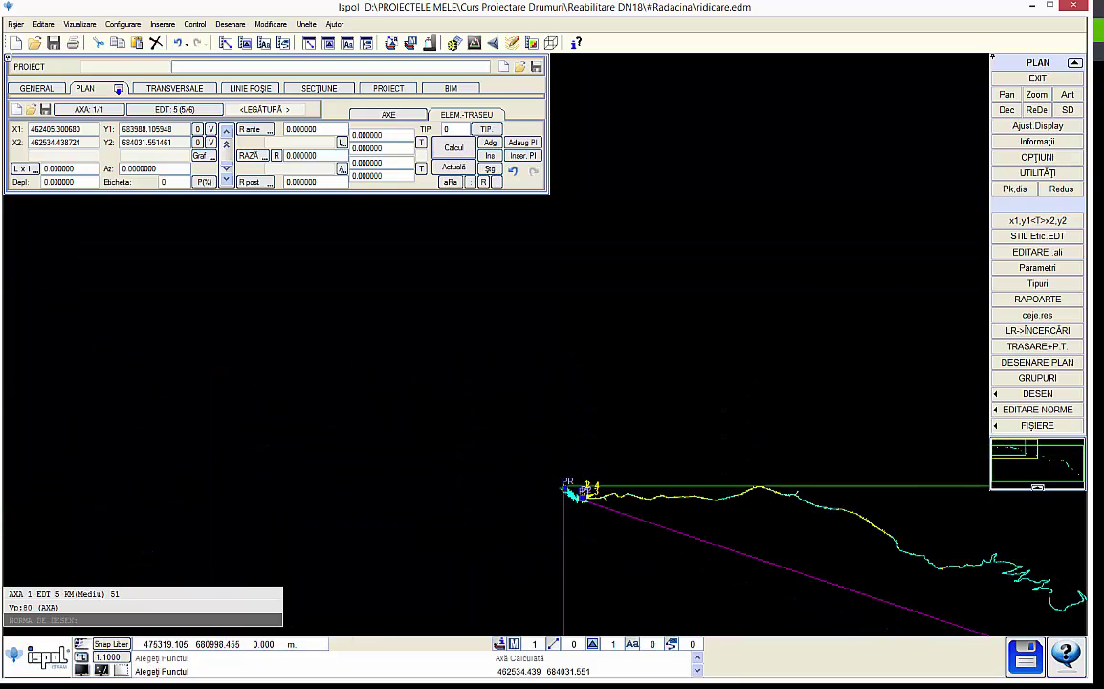
pyautogui.scroll(1, 919, 606)
pyautogui.scroll(-2, 455, 434)
pyautogui.scroll(2, 405, 421)
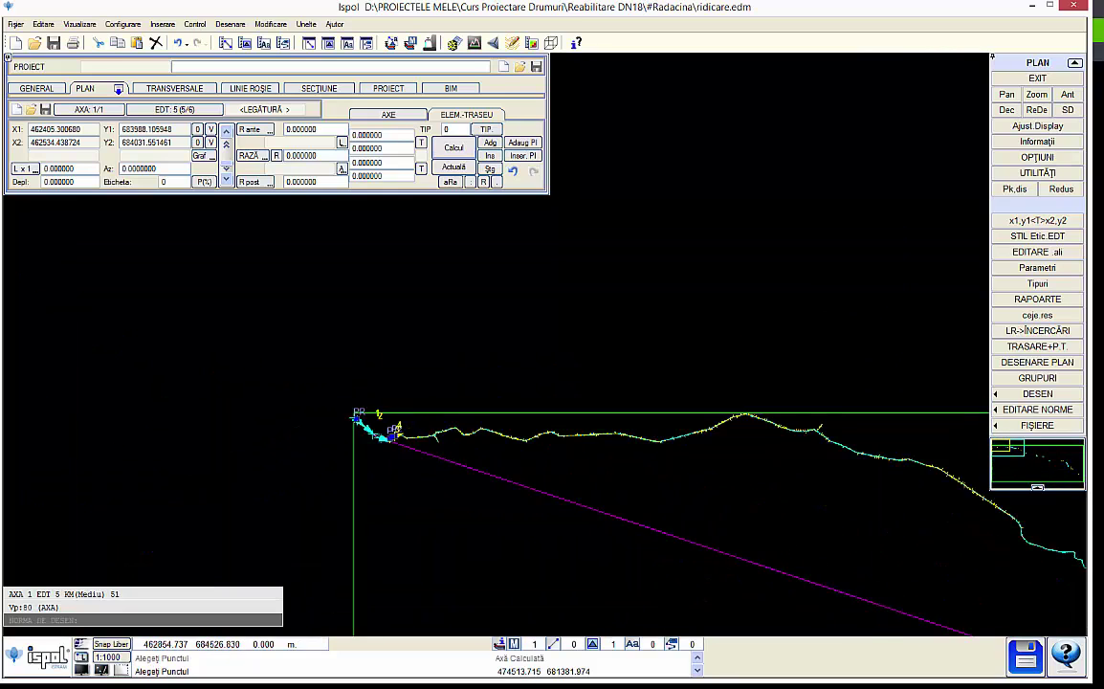
pyautogui.scroll(1, 430, 431)
pyautogui.scroll(1, 430, 430)
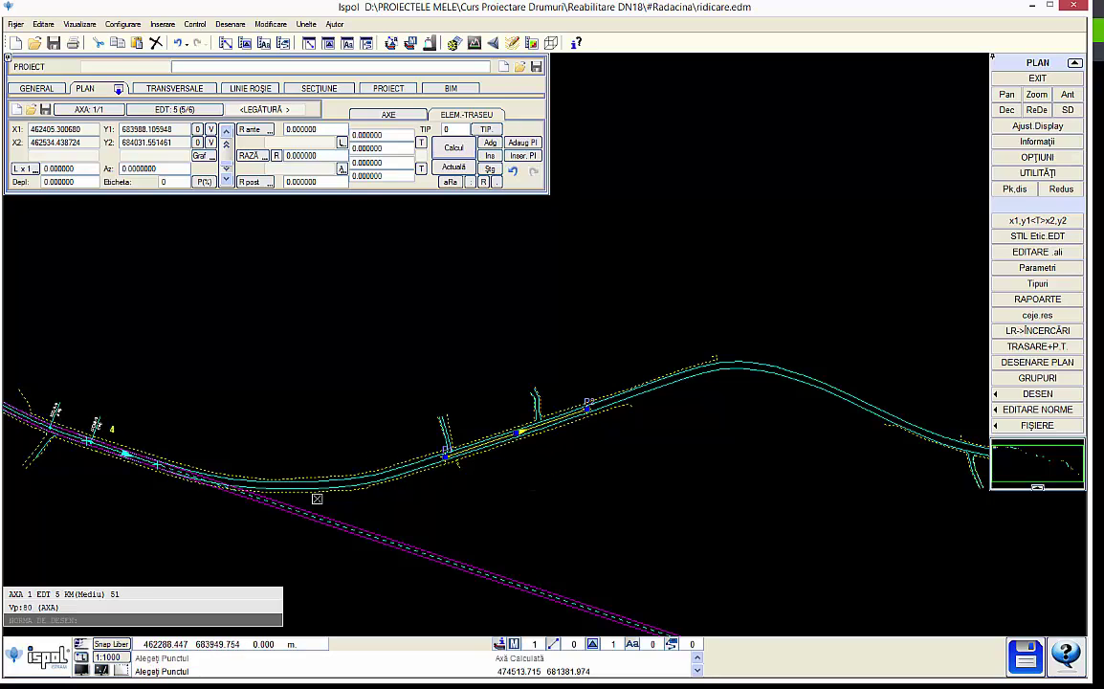
pyautogui.click(454, 148)
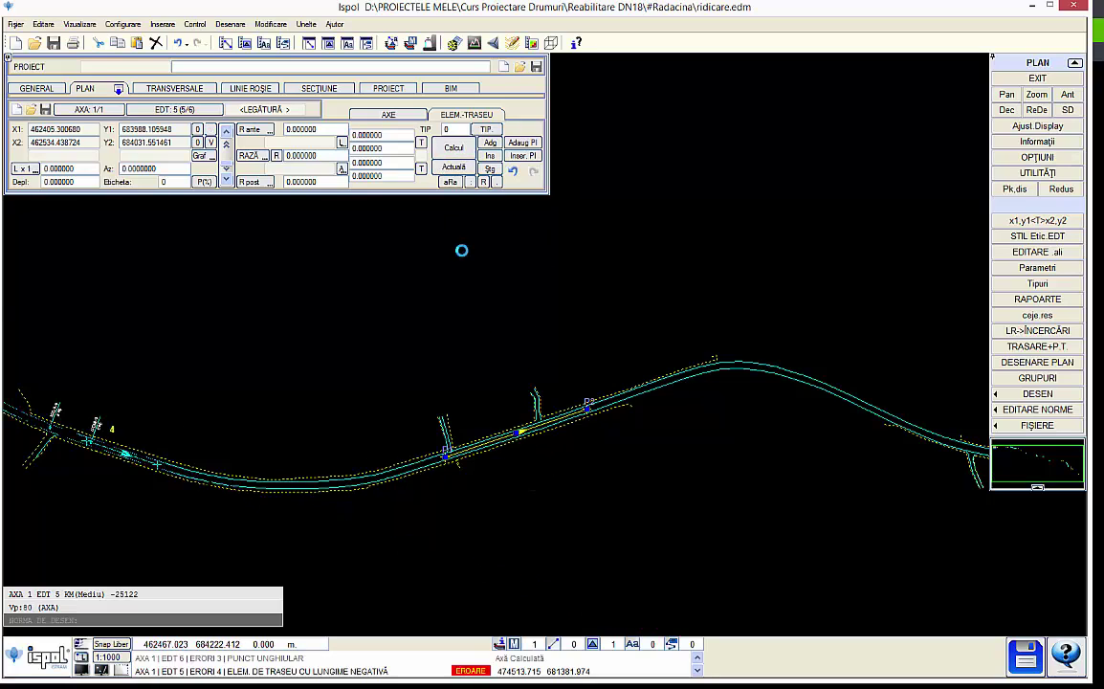
# Step: Move the axis end point to a new position further along the road
pyautogui.scroll(-3, 491, 430)
pyautogui.moveTo(407, 383); pyautogui.dragTo(478, 436, button='middle')
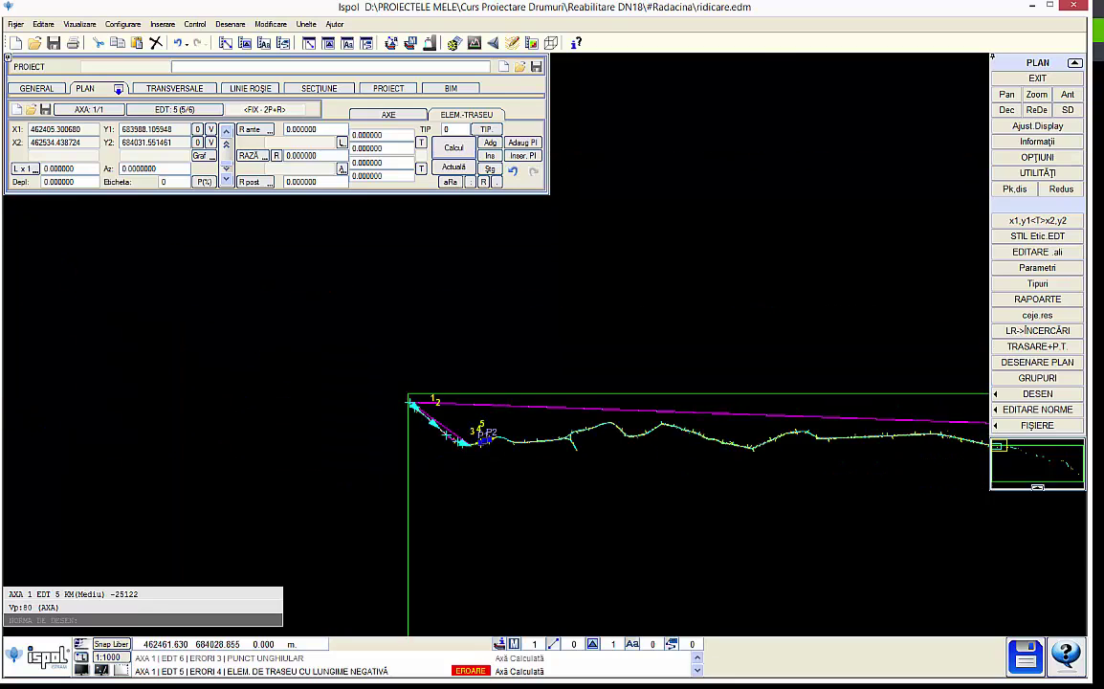
pyautogui.scroll(-2, 436, 395)
pyautogui.scroll(3, 522, 429)
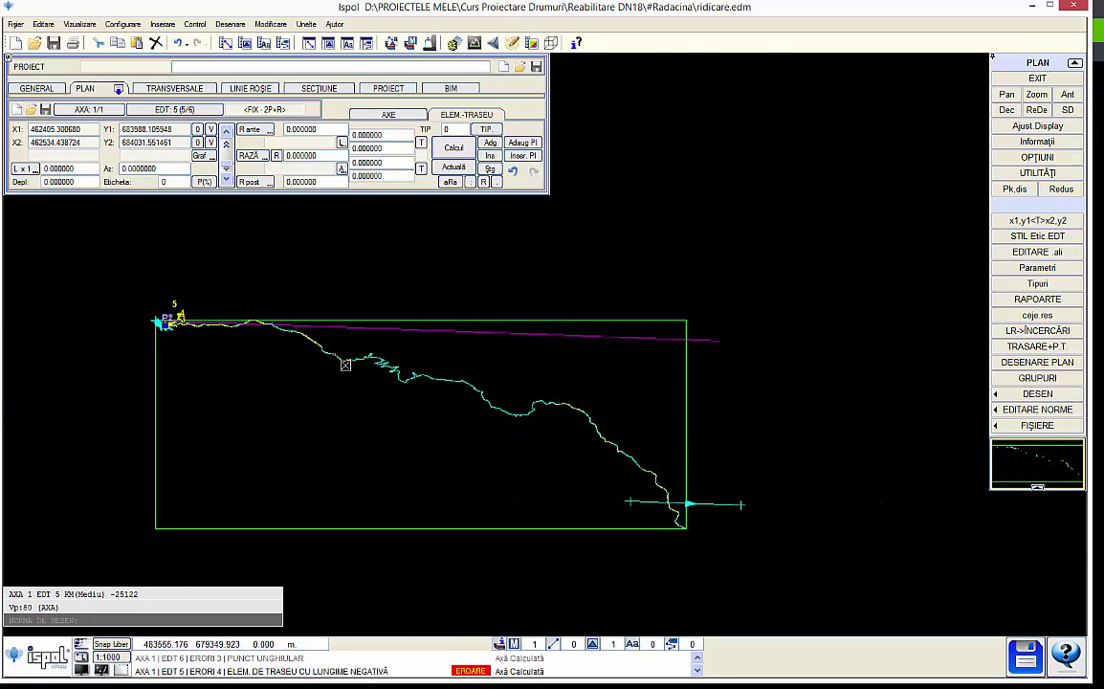
pyautogui.scroll(1, 192, 291)
pyautogui.scroll(-2, 194, 328)
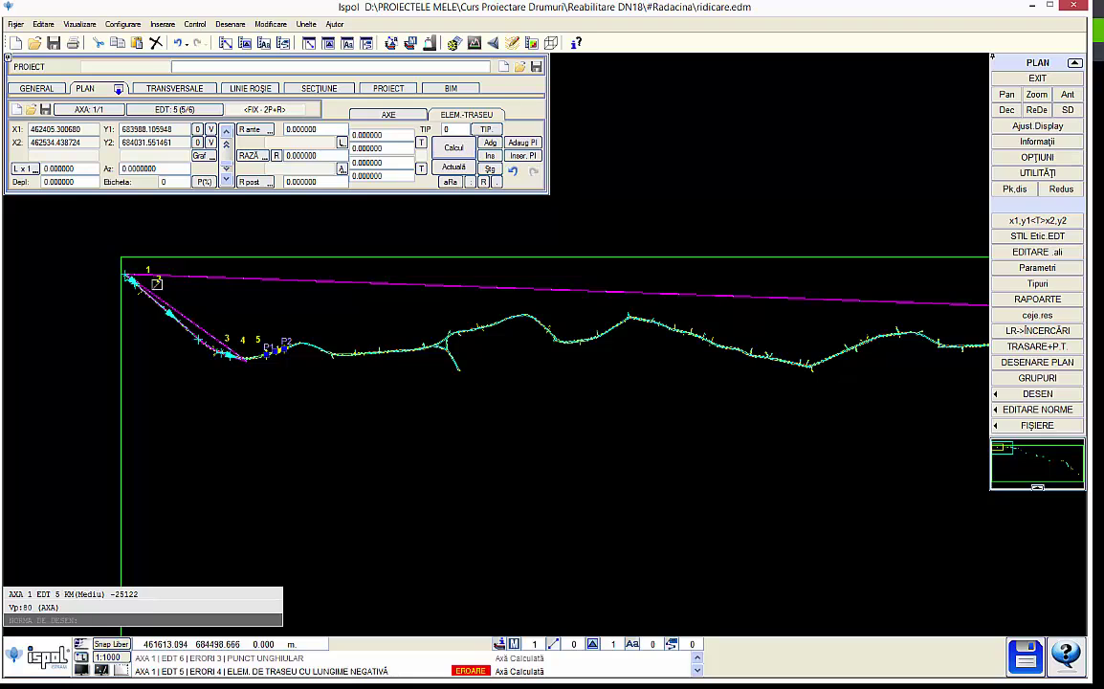
pyautogui.scroll(1, 277, 353)
pyautogui.scroll(-2, 276, 353)
pyautogui.scroll(-1, 274, 461)
pyautogui.scroll(3, 671, 519)
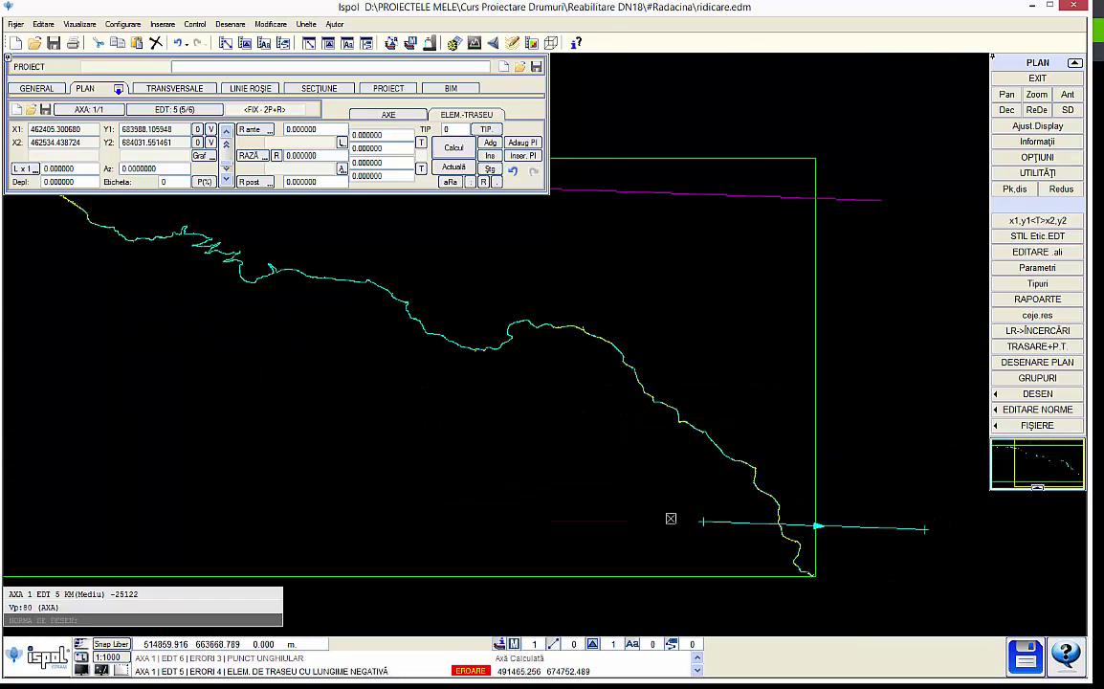
pyautogui.scroll(-2, 698, 523)
pyautogui.scroll(-1, 700, 521)
pyautogui.click(702, 521)
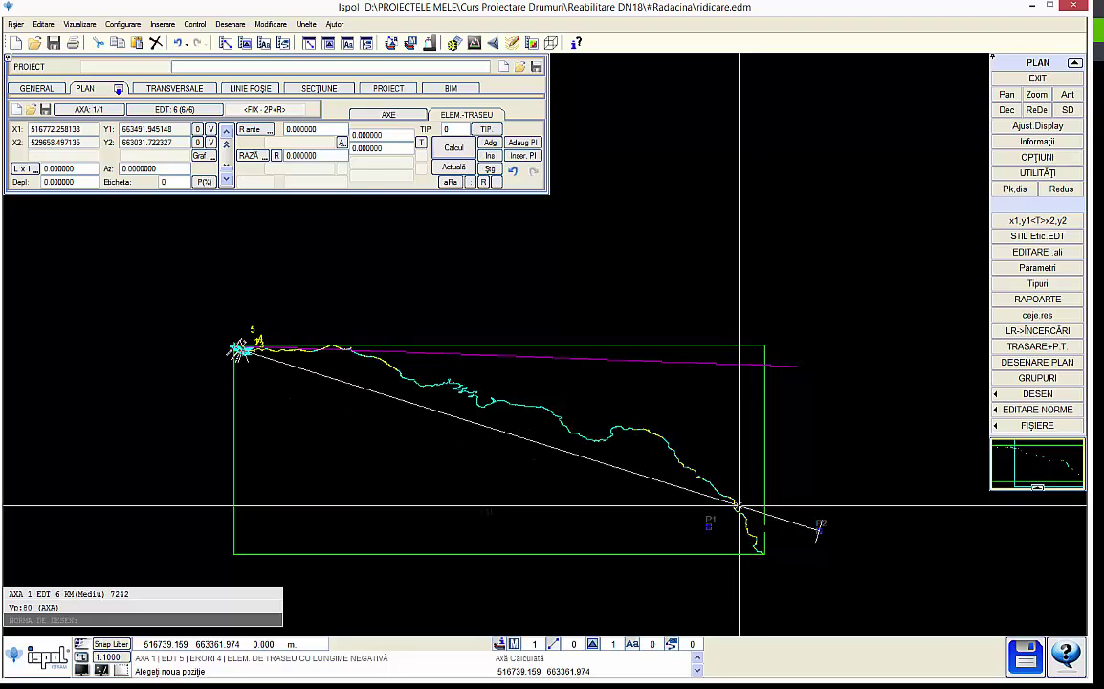
pyautogui.click(746, 501)
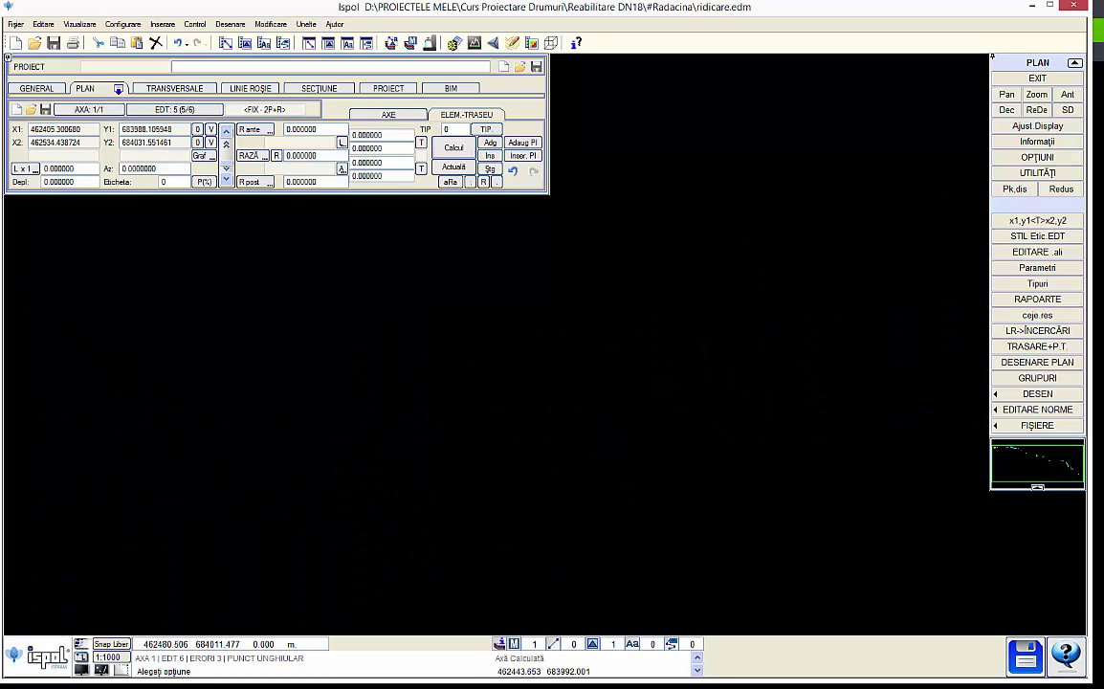
pyautogui.scroll(-1, 664, 401)
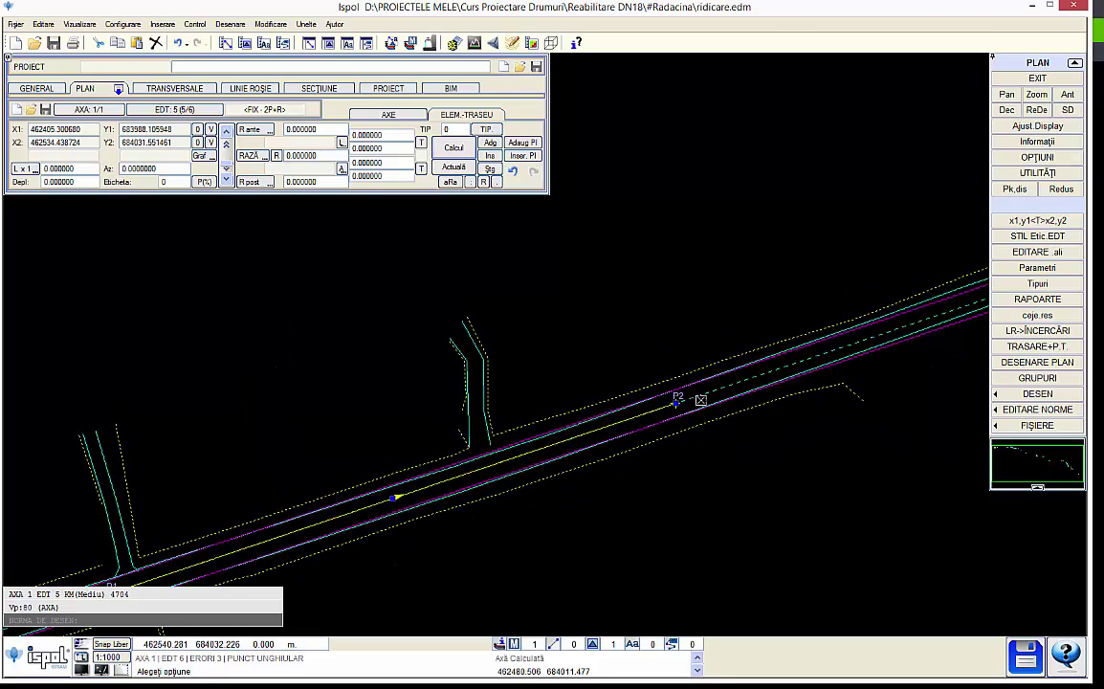
pyautogui.scroll(-1, 702, 394)
pyautogui.moveTo(761, 388); pyautogui.dragTo(691, 503, button='middle')
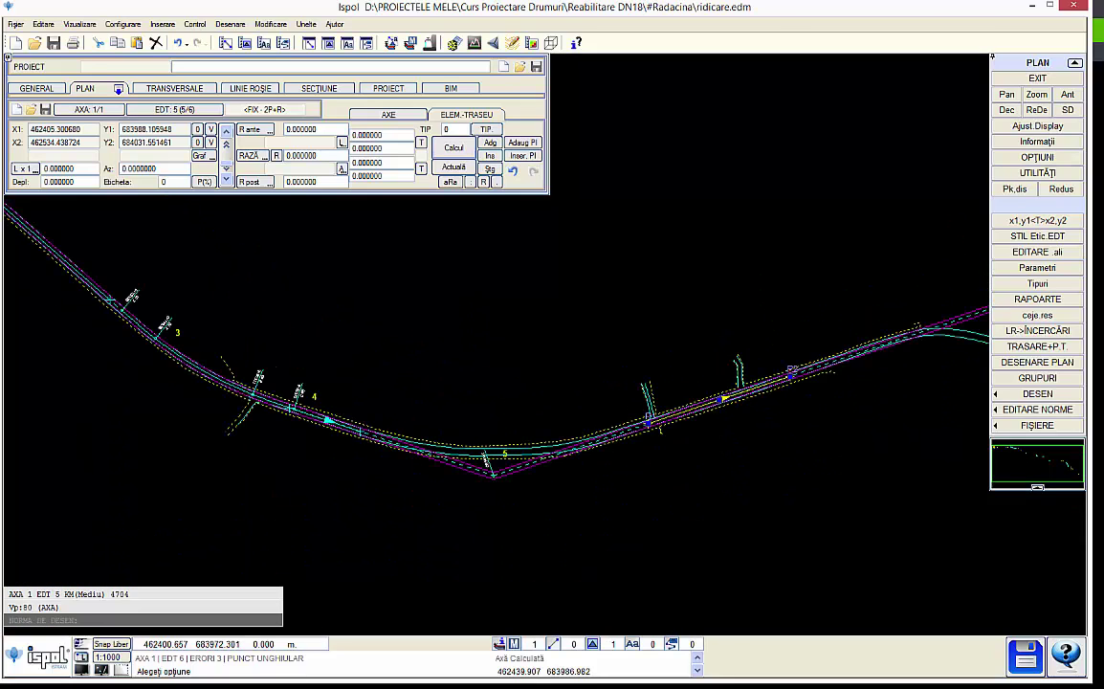
# Step: Insert a floating curve at vertex 5 with a trial radius of -150 and recalculate
pyautogui.click(486, 141)
pyautogui.click(455, 129)
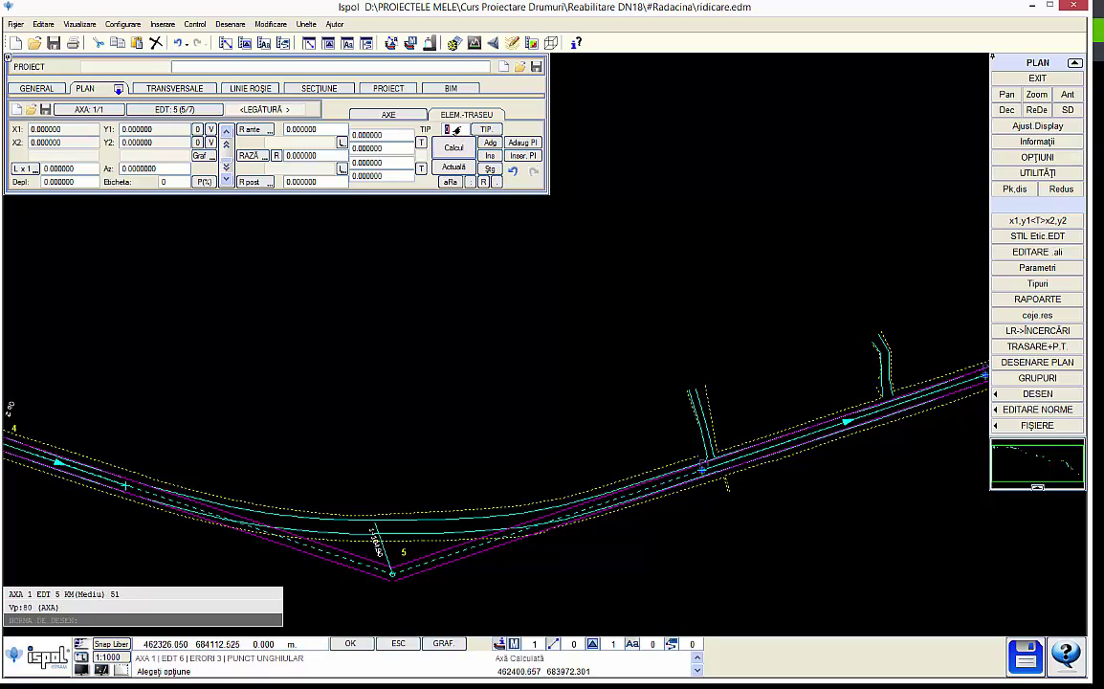
pyautogui.click(456, 129)
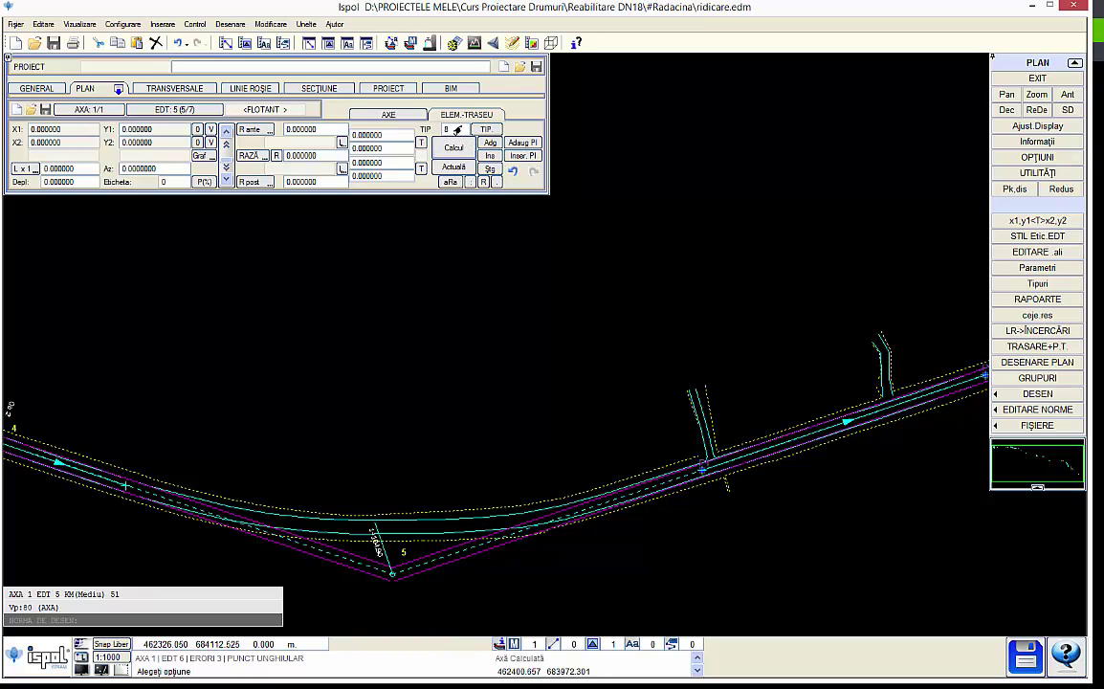
pyautogui.click(471, 129)
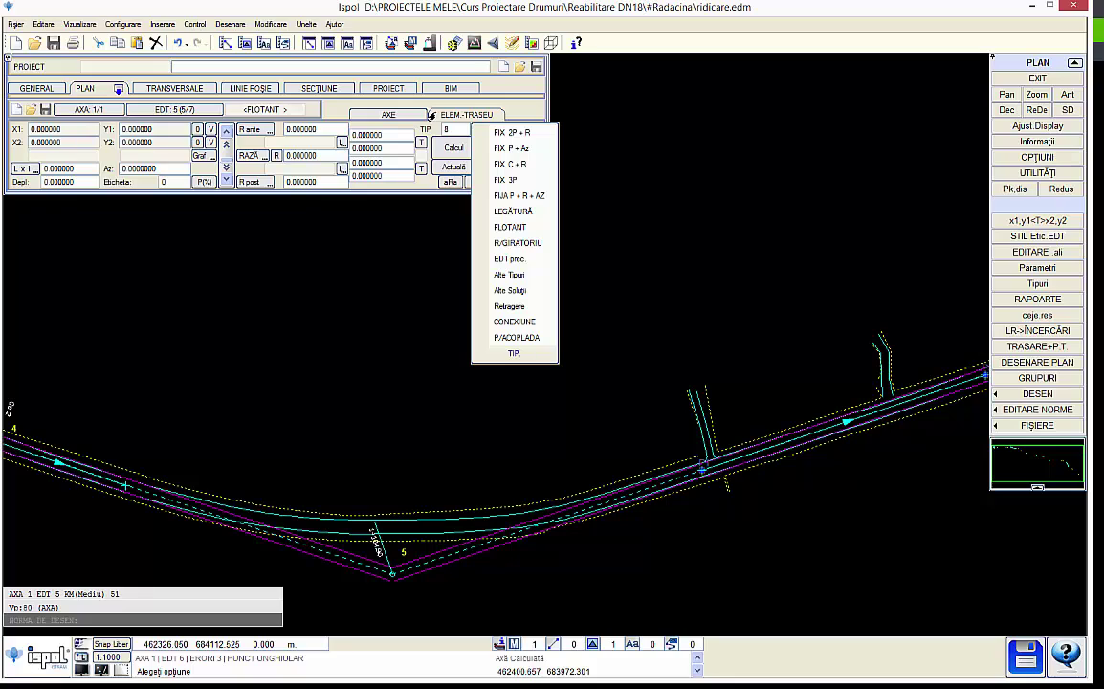
pyautogui.click(430, 115)
pyautogui.click(299, 157)
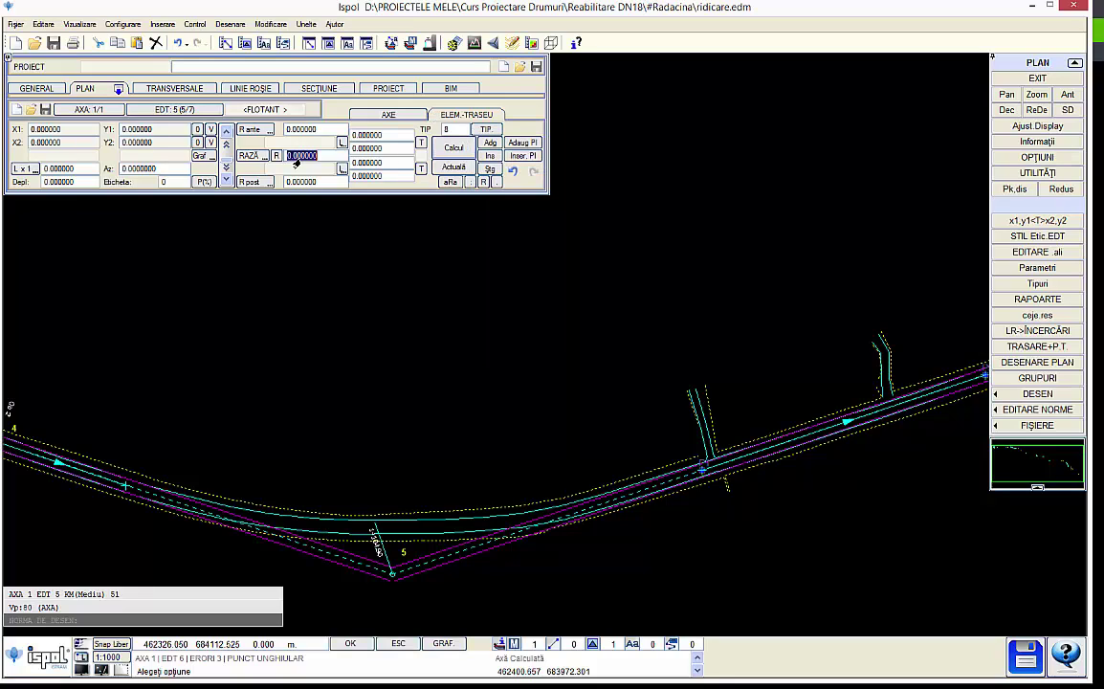
pyautogui.press('BackSpace')
pyautogui.write('0')
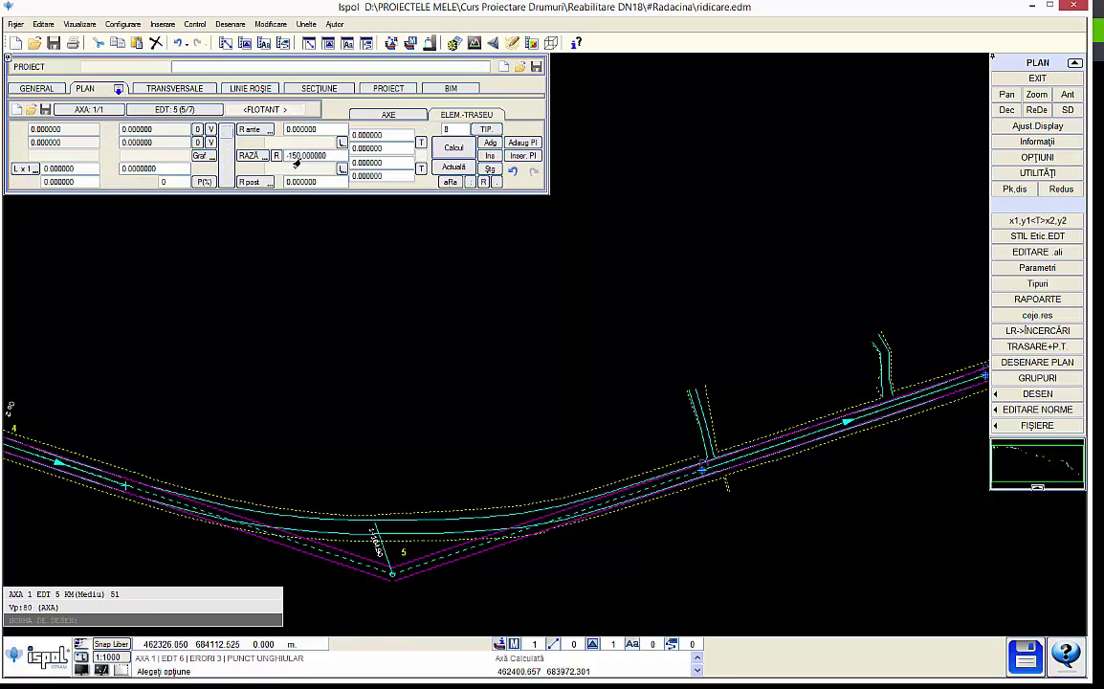
pyautogui.press('Return')
pyautogui.click(453, 166)
# Step: Fit the curve radius graphically to the surveyed road near Te 3
pyautogui.scroll(1, 349, 521)
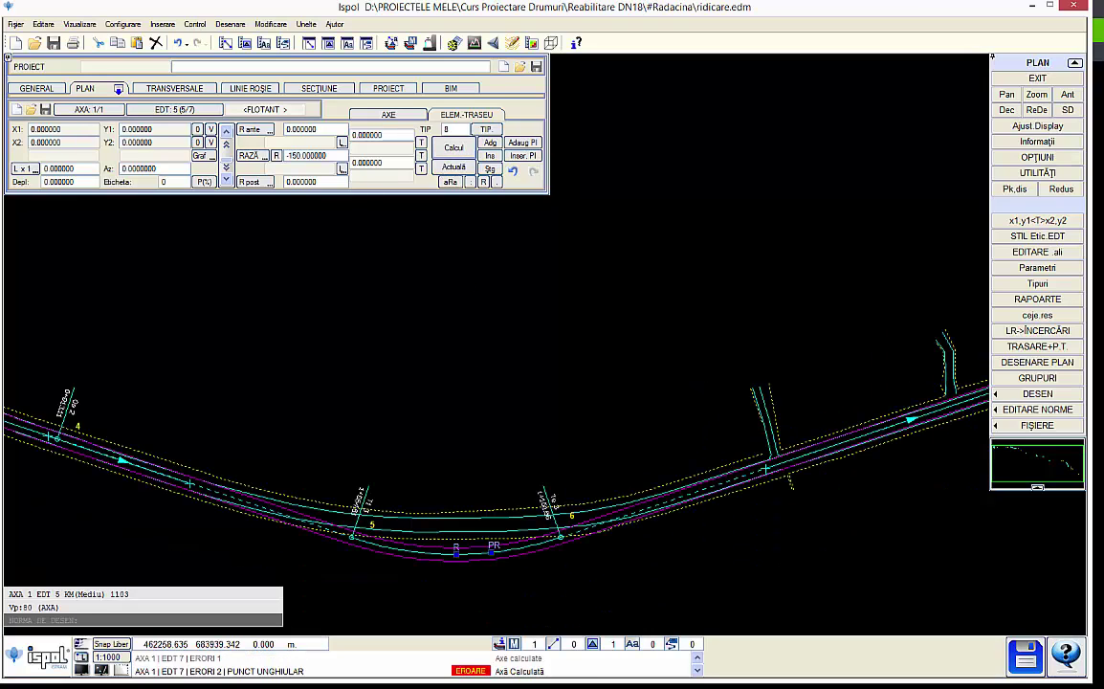
pyautogui.scroll(1, 382, 555)
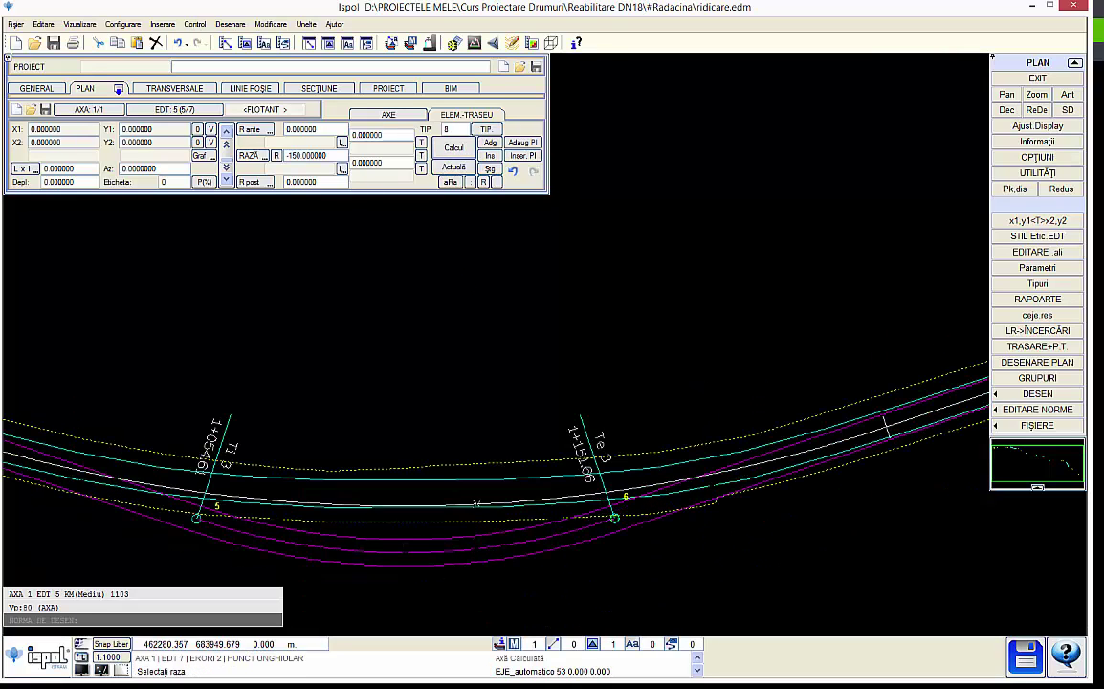
pyautogui.click(485, 504)
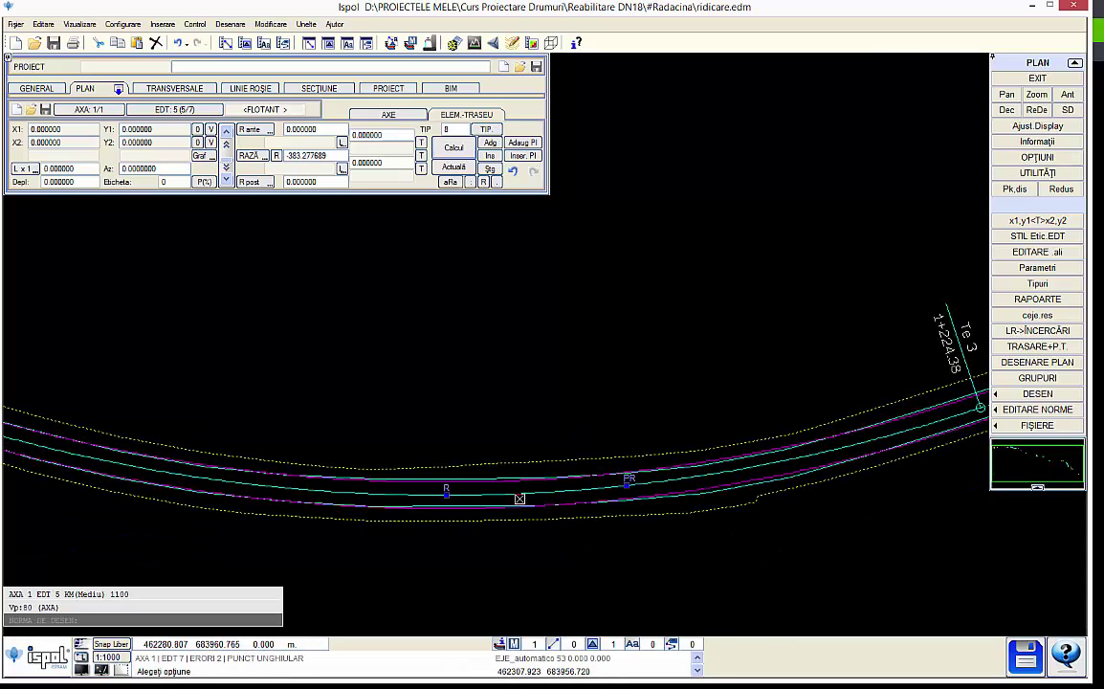
pyautogui.scroll(-2, 496, 420)
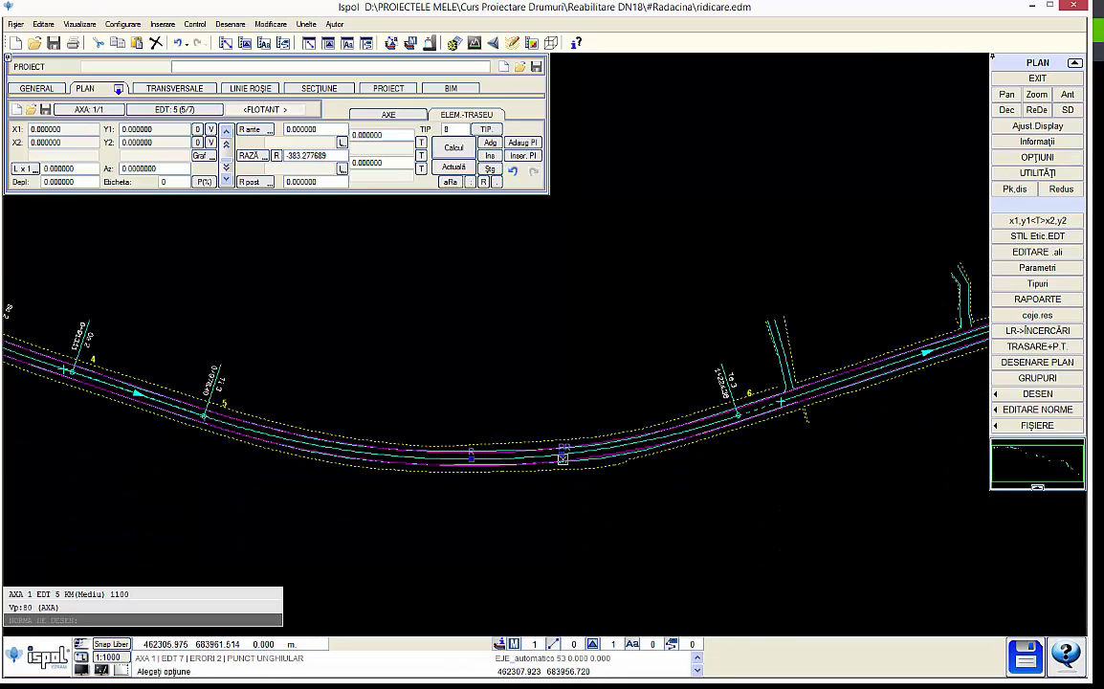
pyautogui.scroll(2, 601, 451)
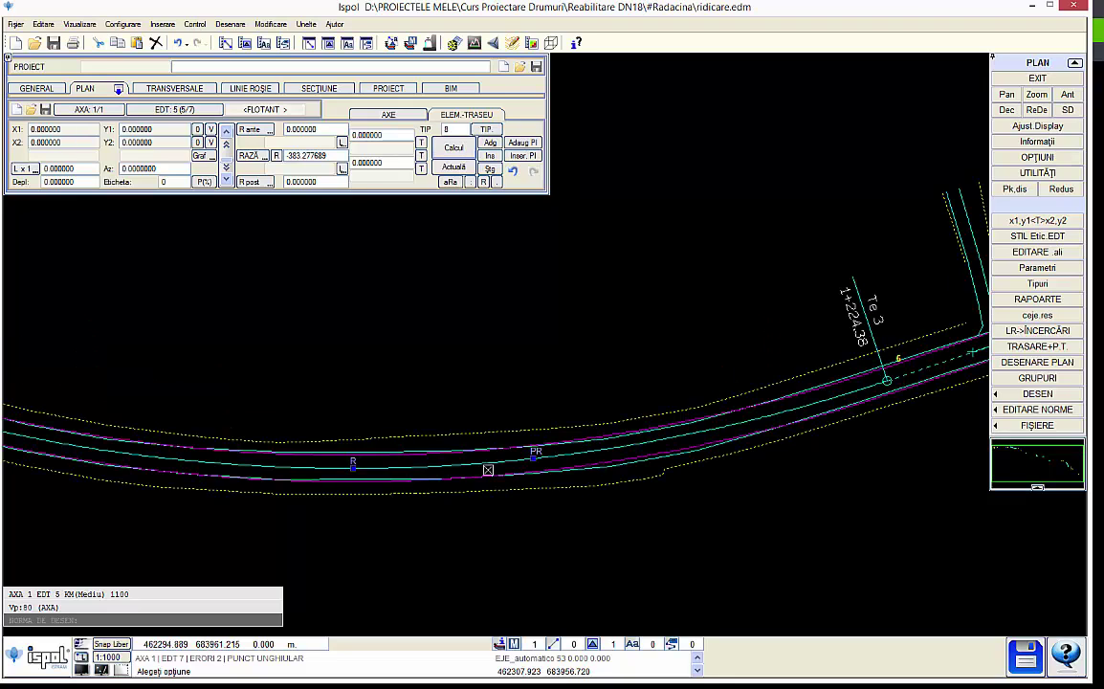
pyautogui.moveTo(570, 462)
pyautogui.mouseDown(button='middle')
pyautogui.moveTo(653, 443)
pyautogui.moveTo(666, 475)
pyautogui.mouseUp(button='middle')
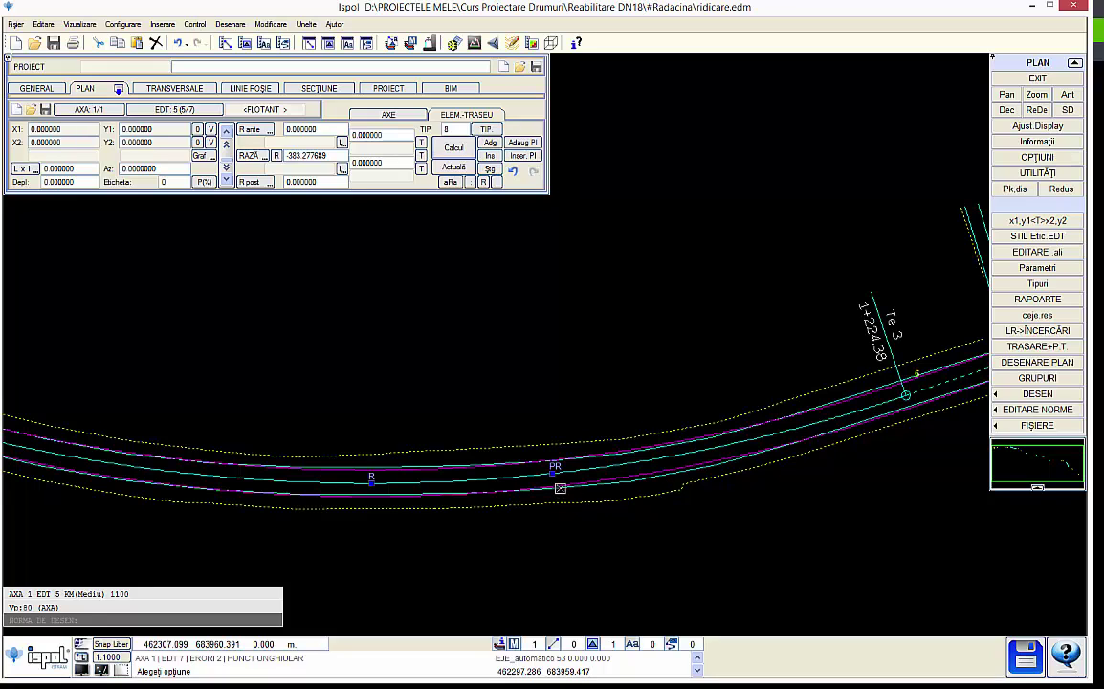
pyautogui.moveTo(535, 477); pyautogui.dragTo(493, 483, button='middle')
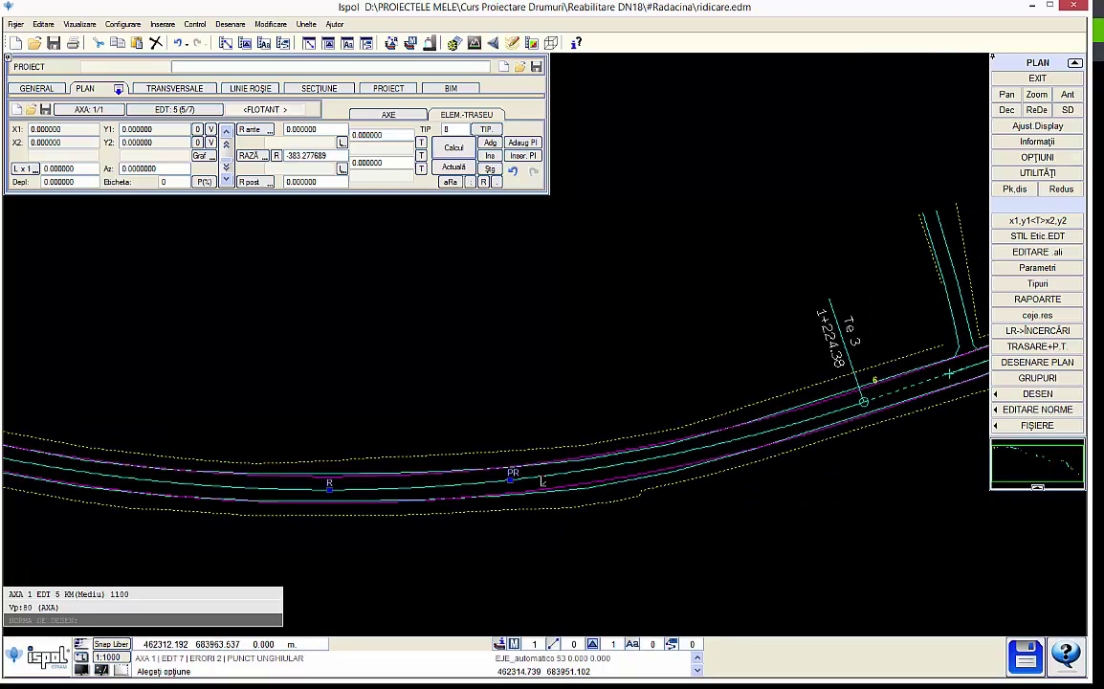
pyautogui.scroll(2, 584, 469)
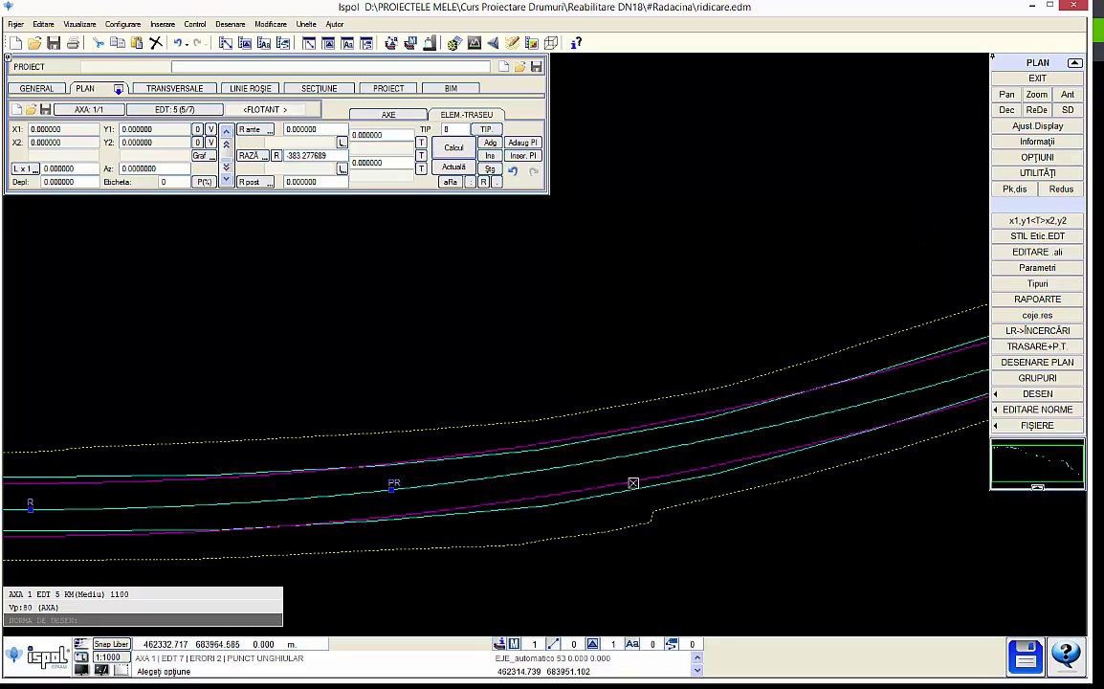
pyautogui.scroll(-2, 666, 475)
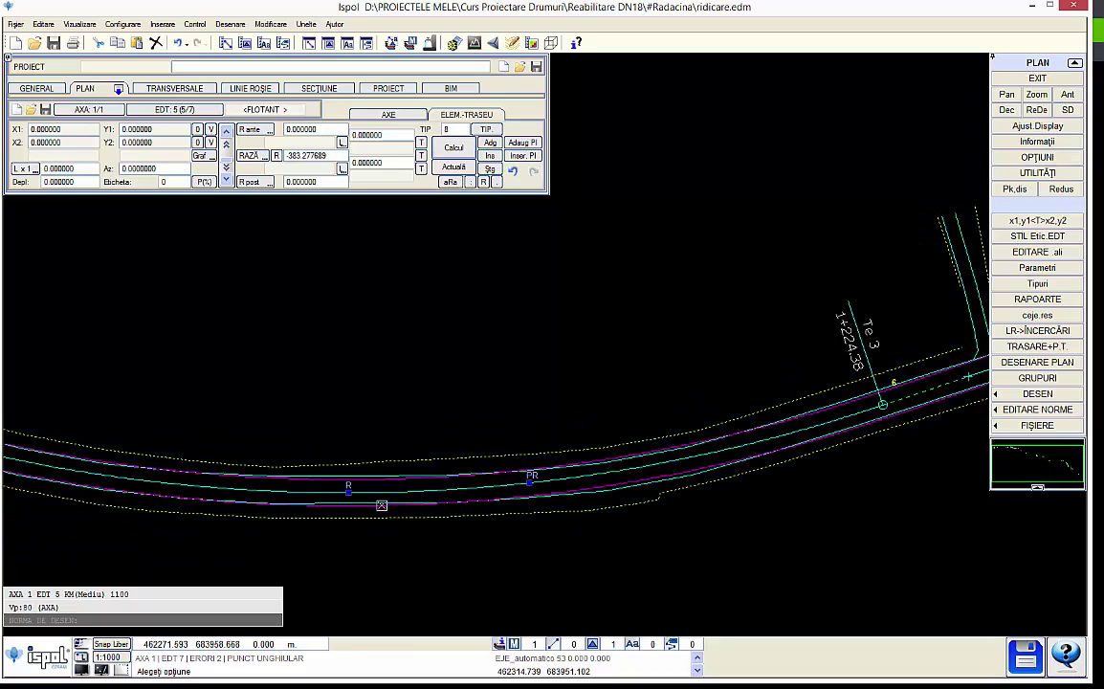
pyautogui.scroll(-1, 428, 457)
# Step: Set the floating curve radius to -380 and recalculate the axis
pyautogui.click(327, 158)
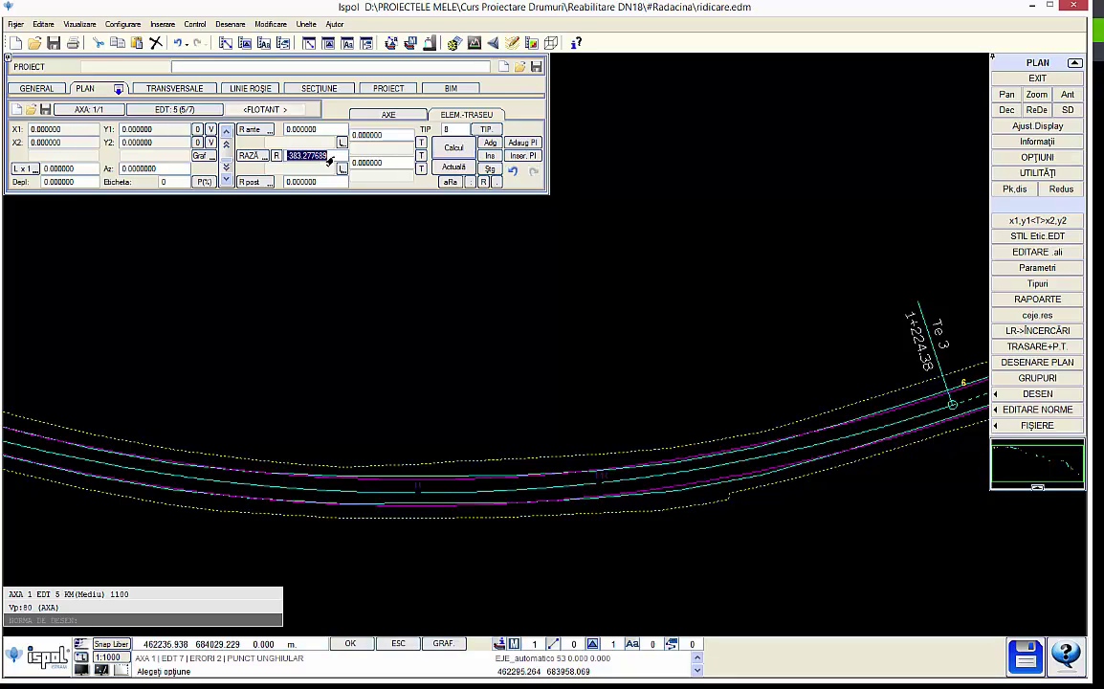
pyautogui.write('-380')
pyautogui.press('Return')
pyautogui.click(451, 148)
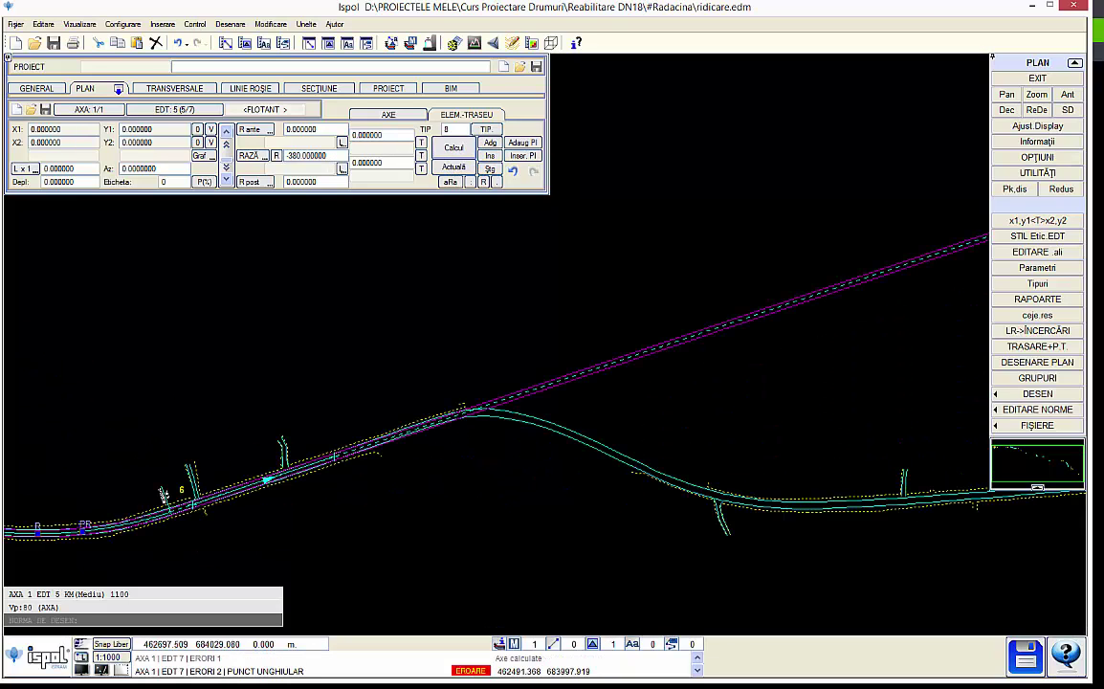
pyautogui.click(224, 182)
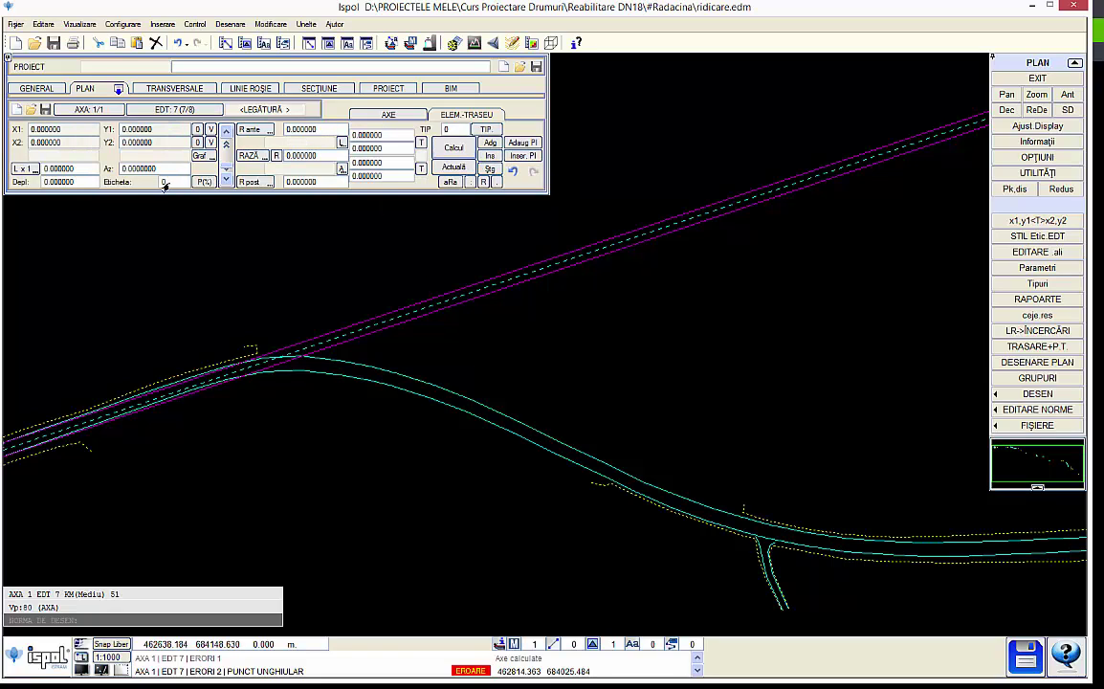
# Step: Fix element 7 as a straight through two points picked on the surveyed road
pyautogui.click(142, 130)
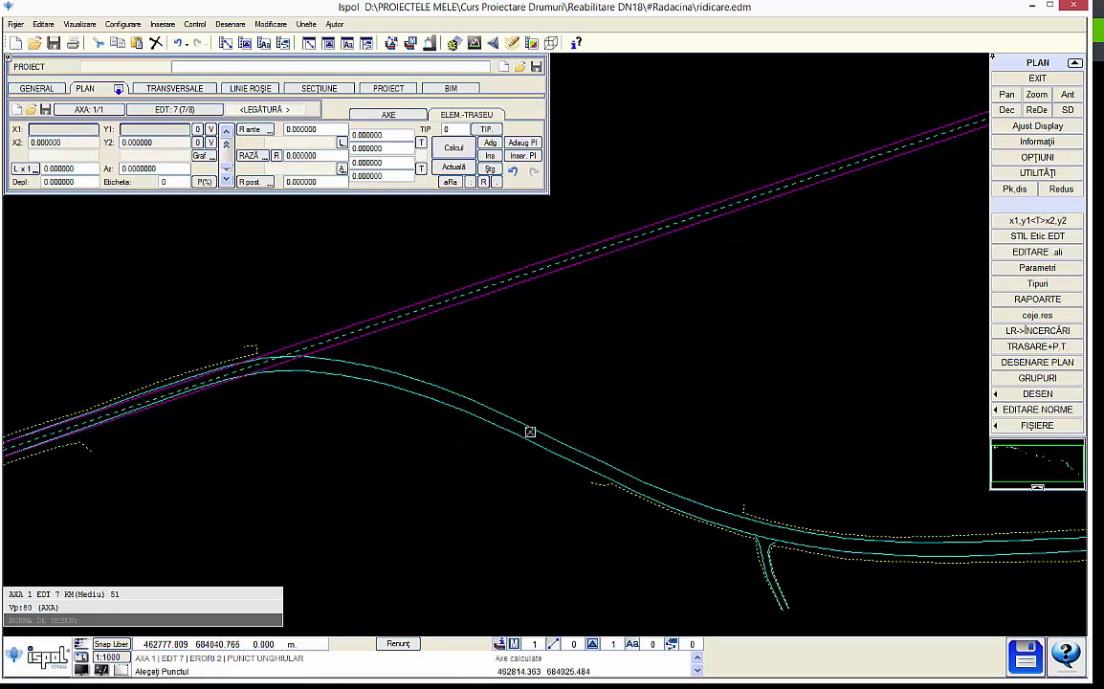
pyautogui.click(513, 425)
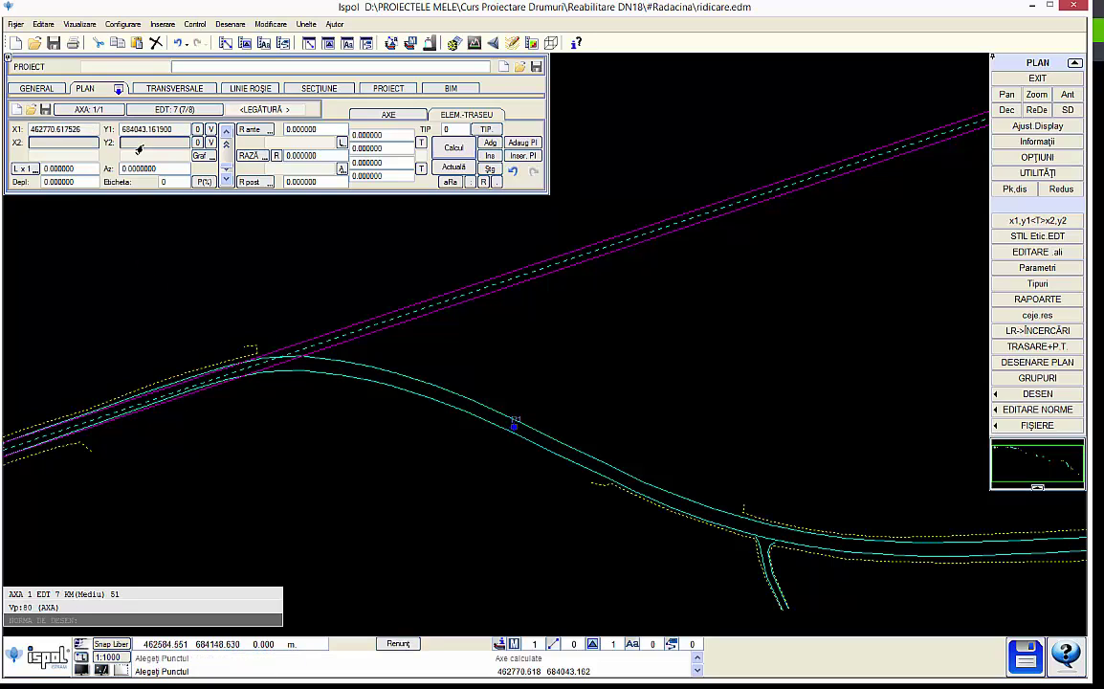
pyautogui.click(593, 463)
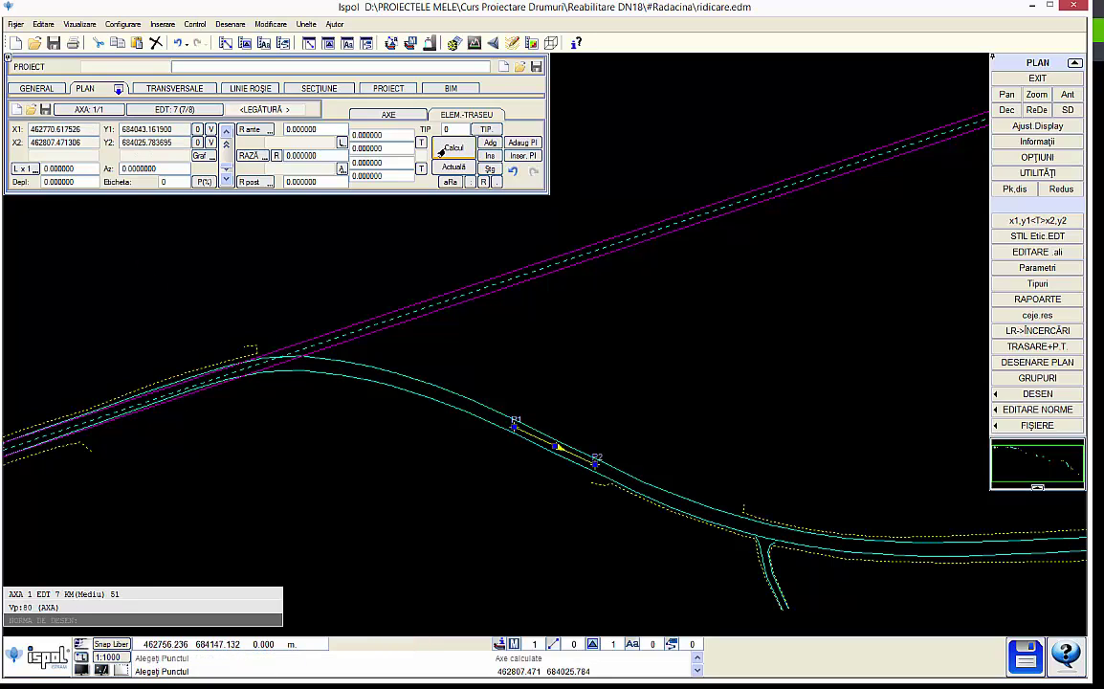
pyautogui.click(443, 151)
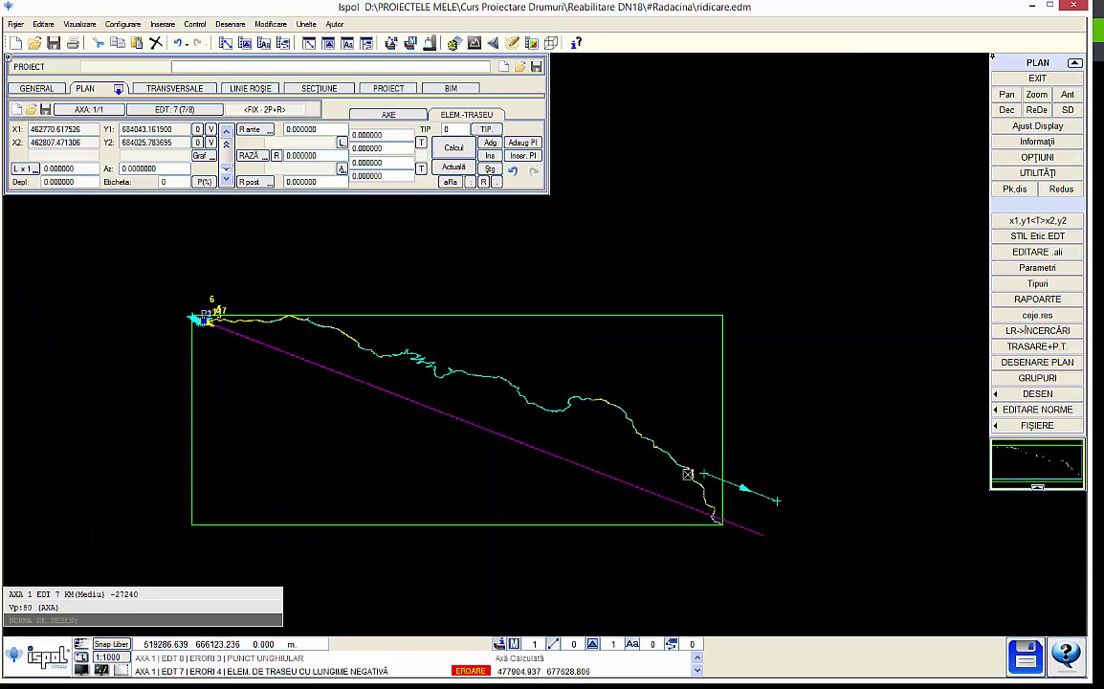
# Step: Reselect element 7 and shift its second point P2 along the road
pyautogui.click(777, 499)
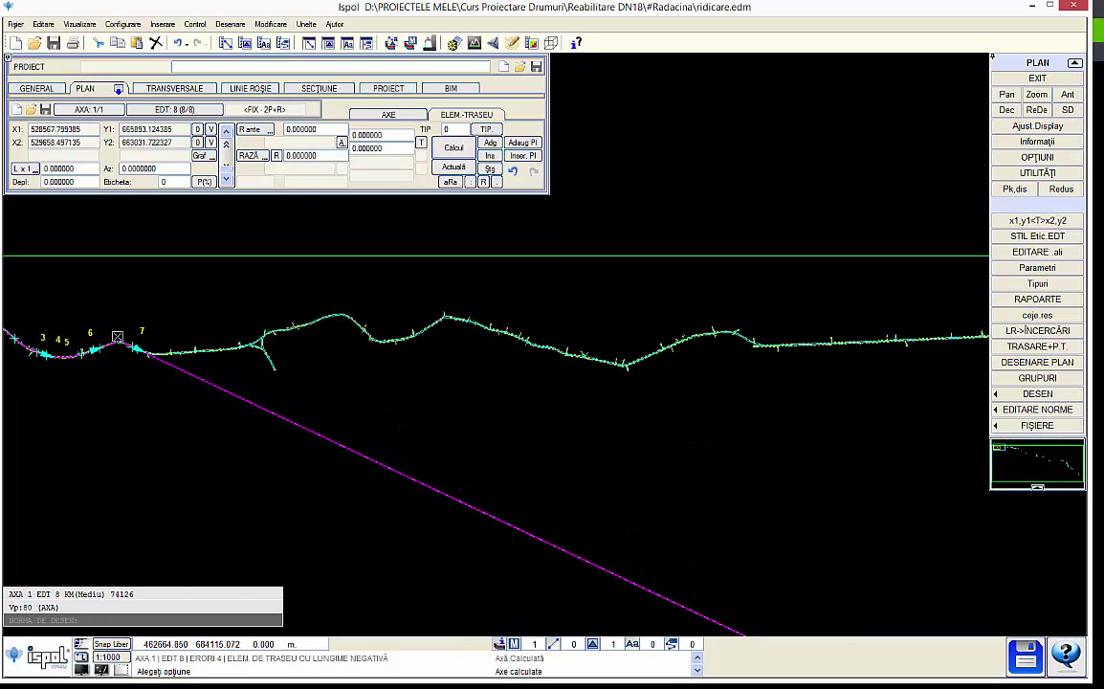
pyautogui.scroll(2, 129, 334)
pyautogui.scroll(2, 443, 387)
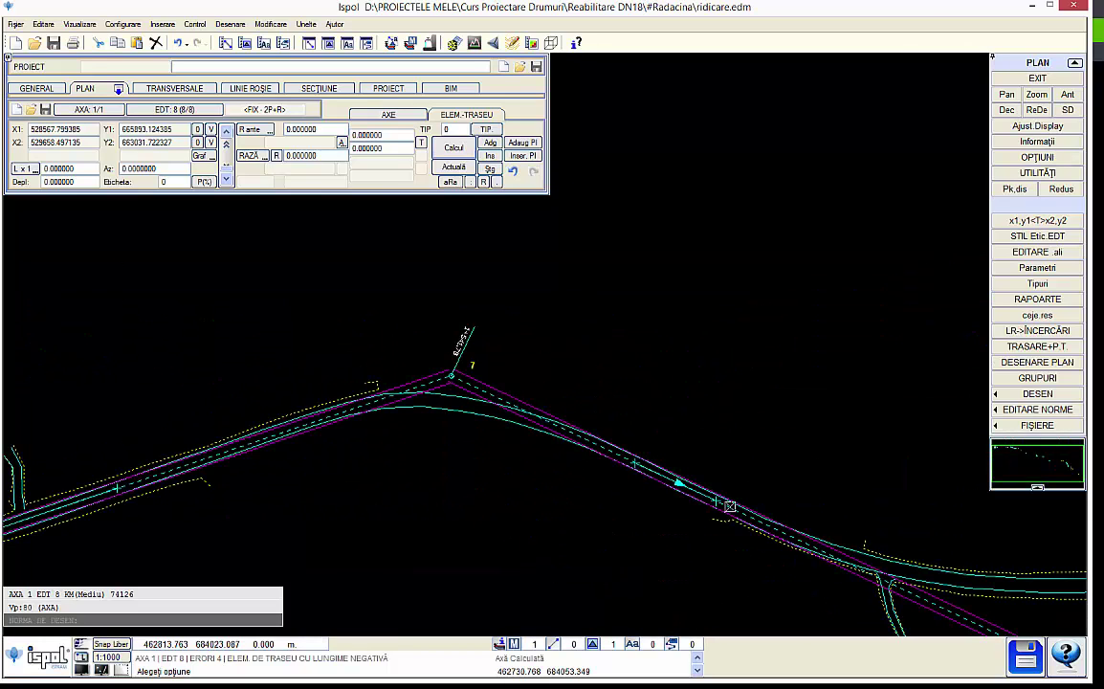
pyautogui.click(611, 437)
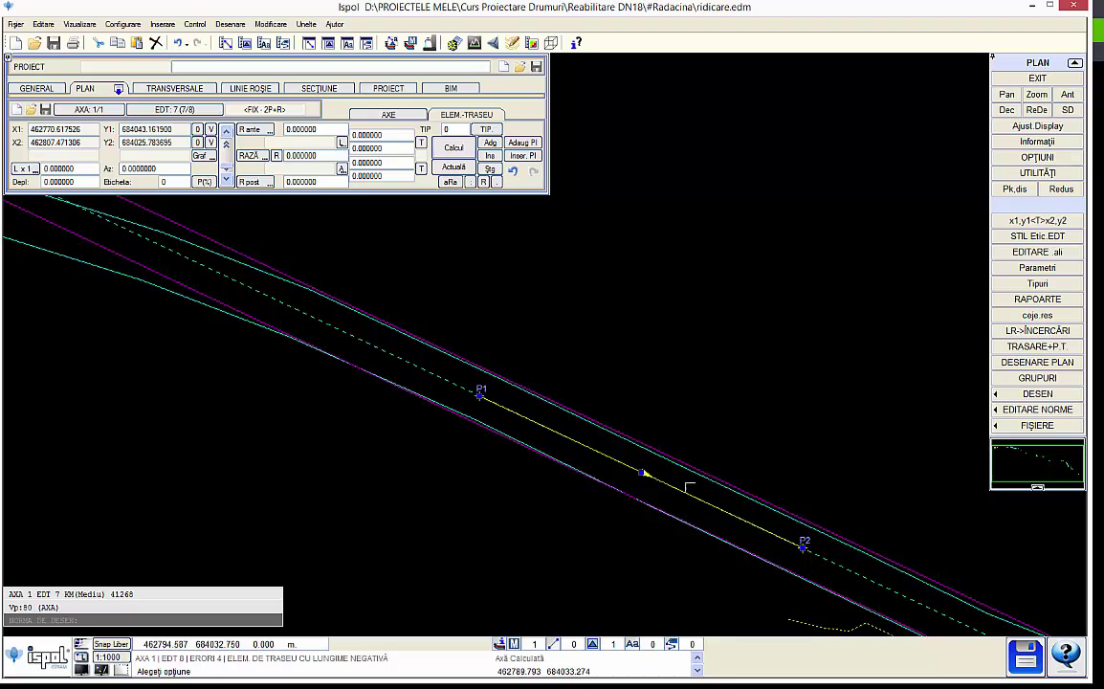
pyautogui.click(804, 545)
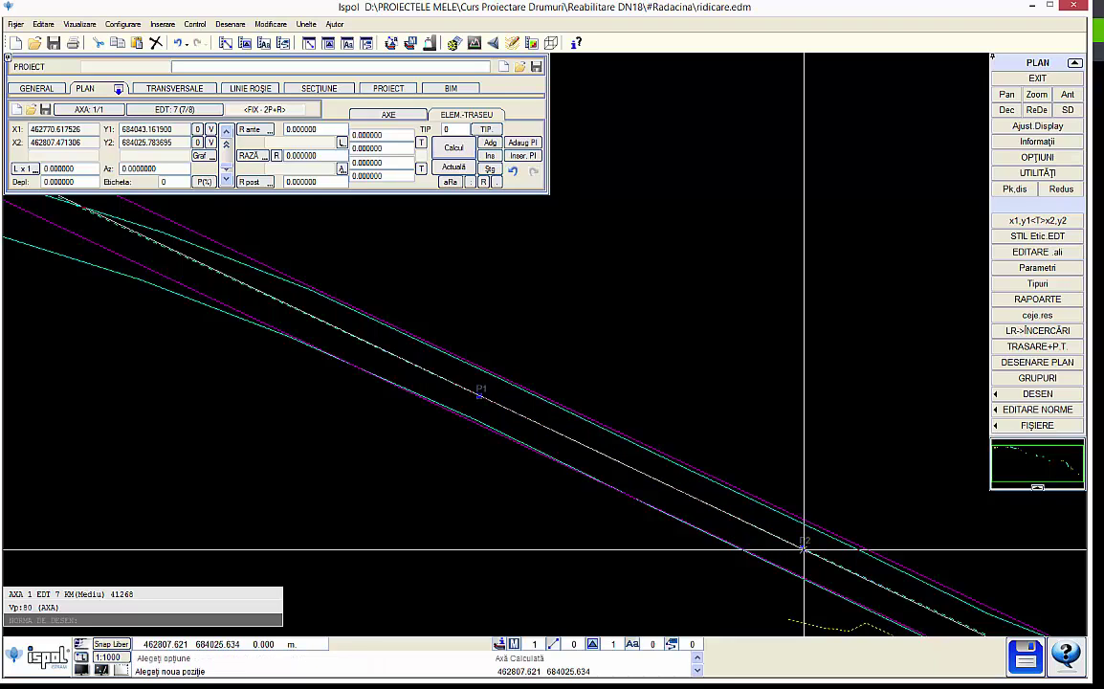
pyautogui.scroll(-2, 813, 550)
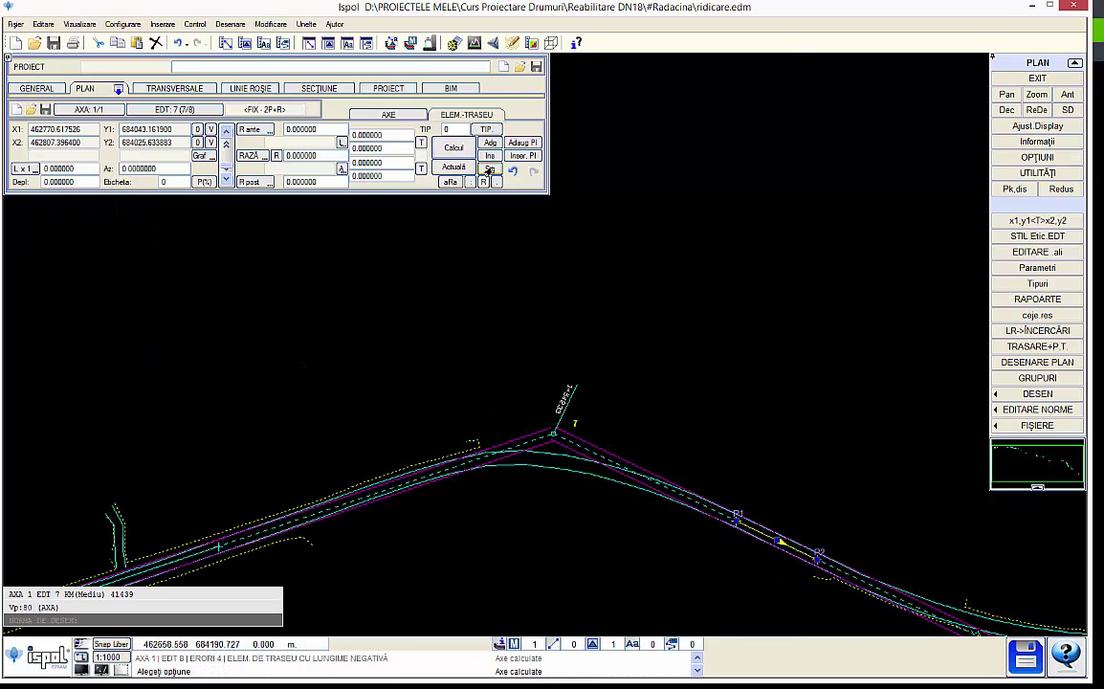
# Step: Add a floating curve after the straight, trial radius 100, fitted to the surveyed bend
pyautogui.click(446, 129)
pyautogui.write('8')
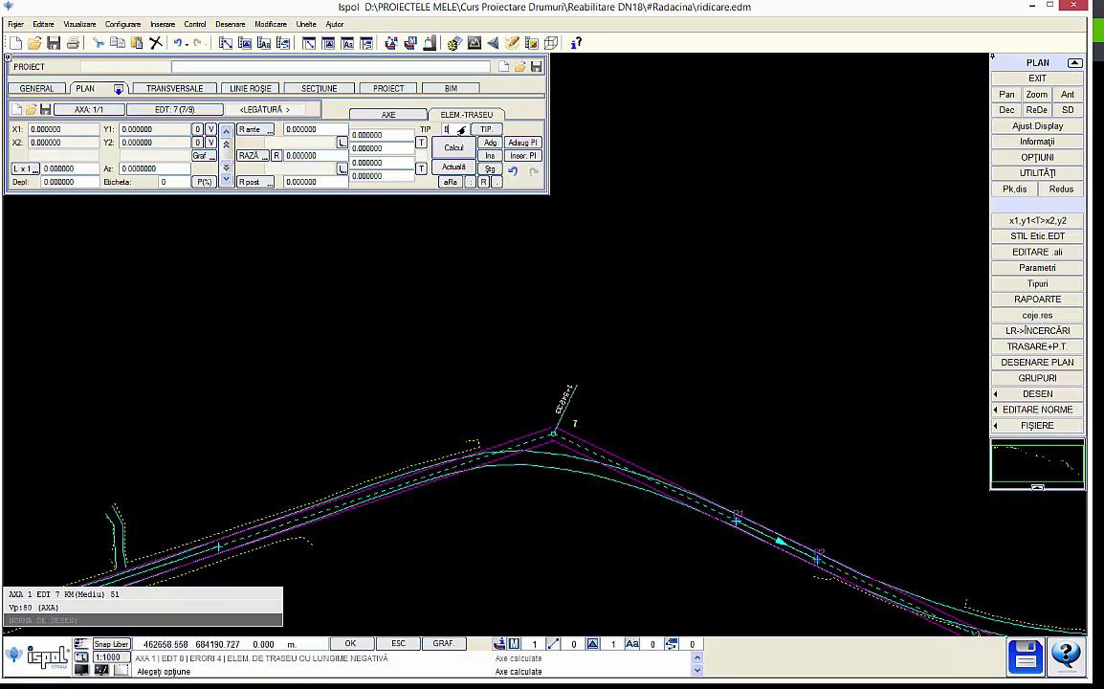
pyautogui.press('Return')
pyautogui.click(303, 155)
pyautogui.write('100')
pyautogui.press('Return')
pyautogui.click(448, 167)
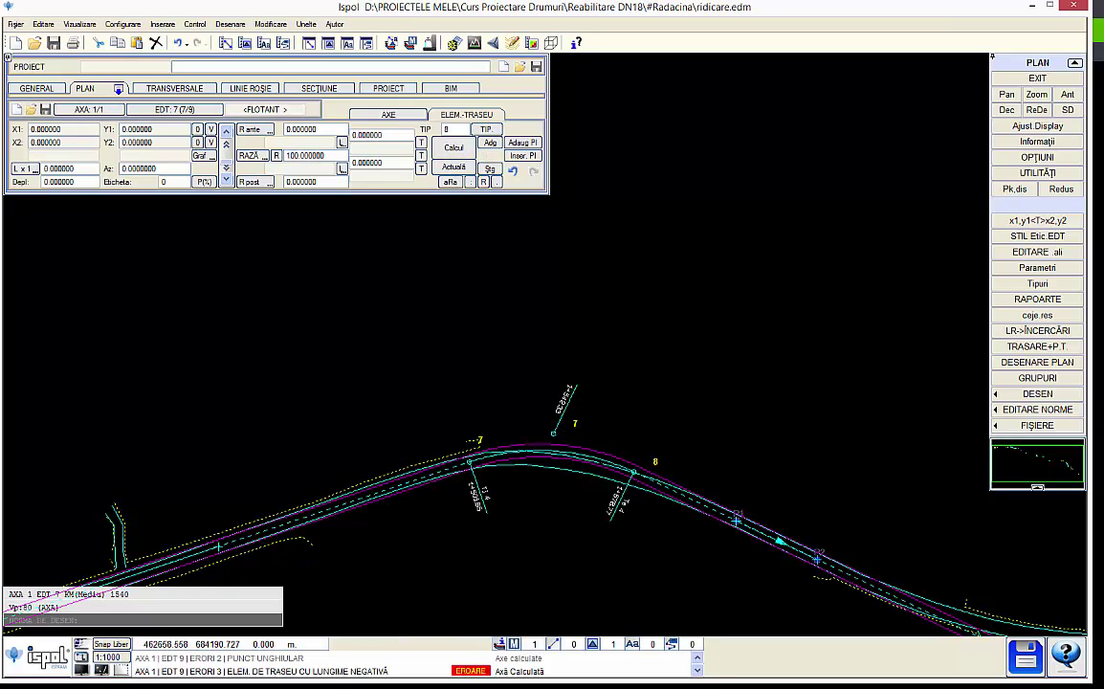
pyautogui.scroll(2, 521, 416)
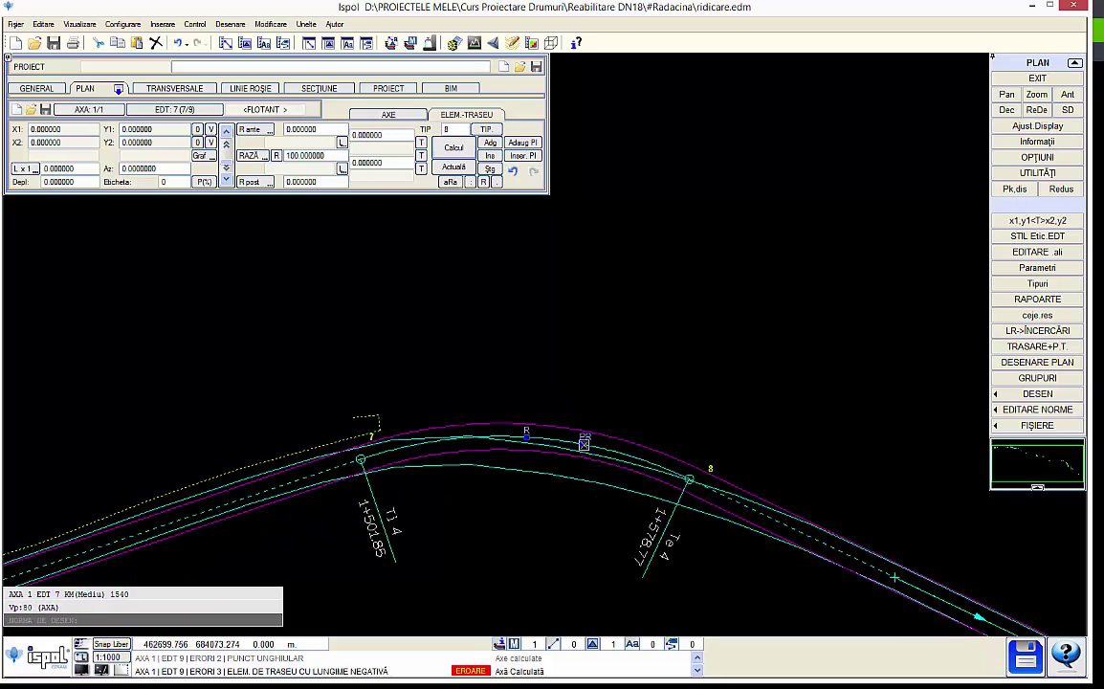
pyautogui.click(583, 442)
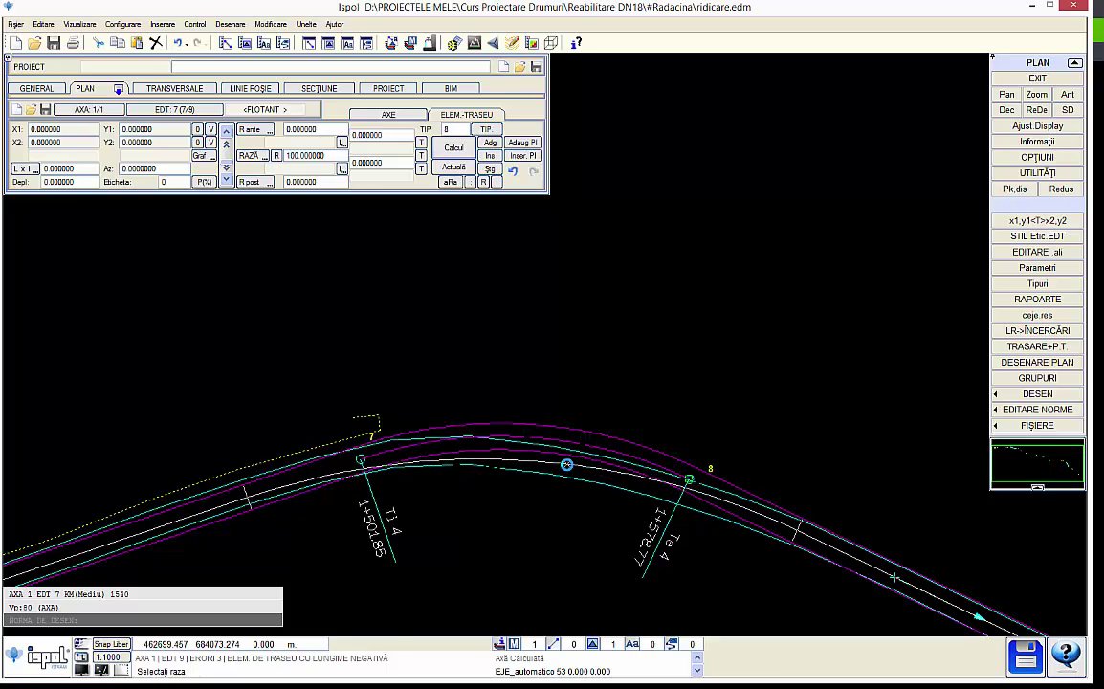
pyautogui.click(559, 466)
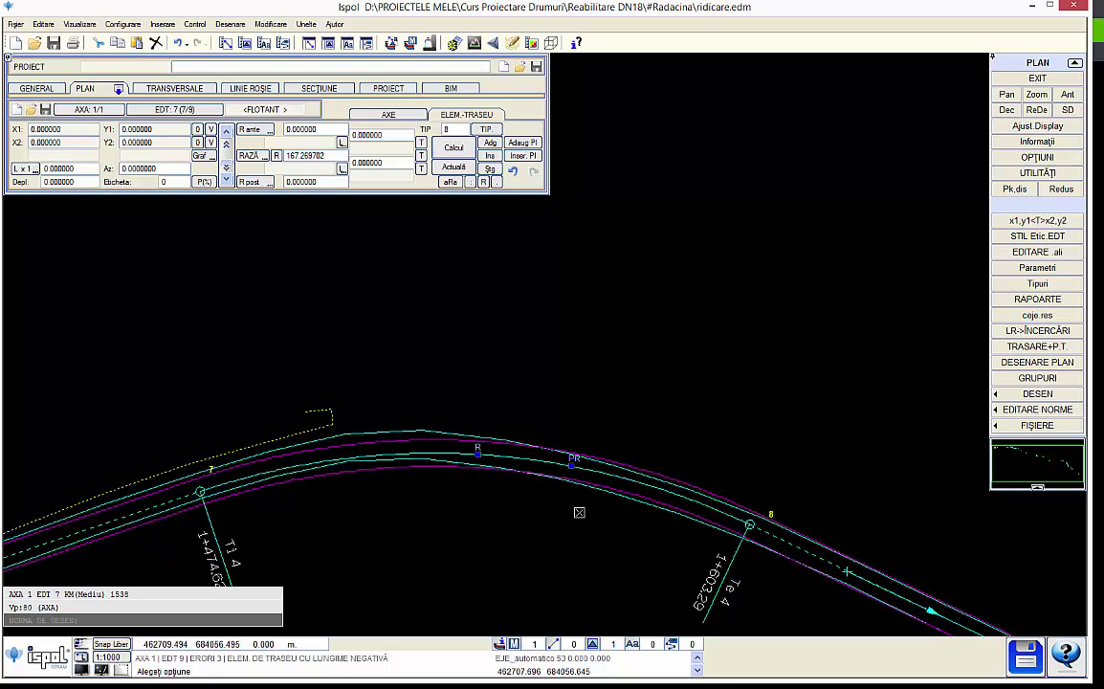
pyautogui.moveTo(481, 488); pyautogui.dragTo(509, 465, button='middle')
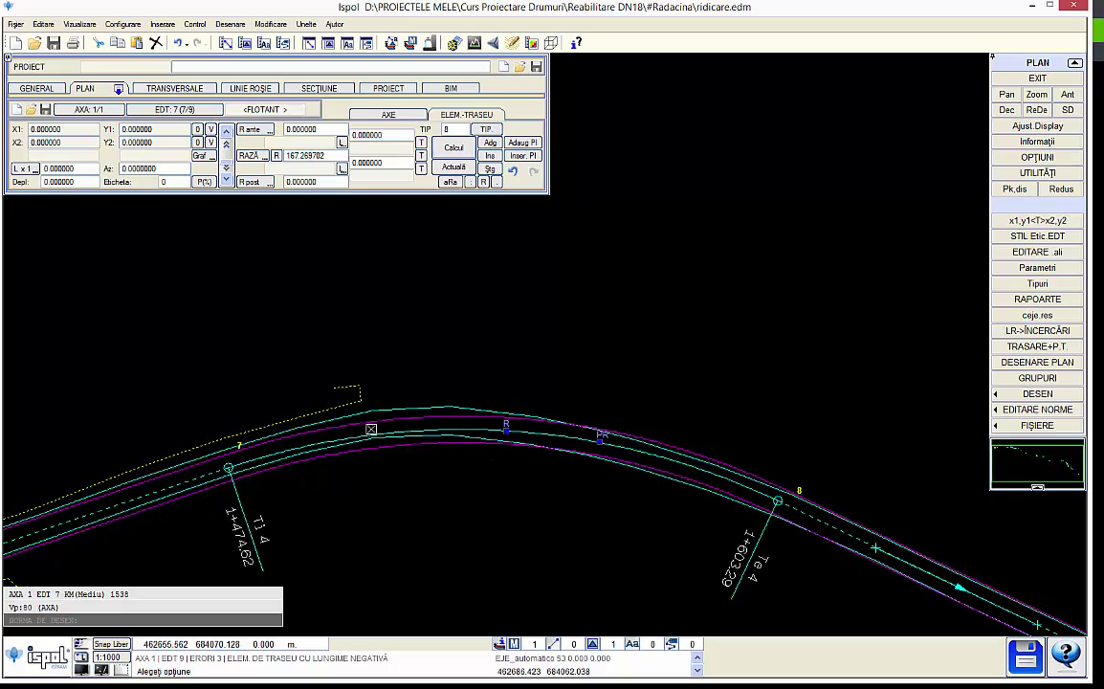
# Step: Set the curve radius to 80 and its transition length to 100
pyautogui.doubleClick(375, 169)
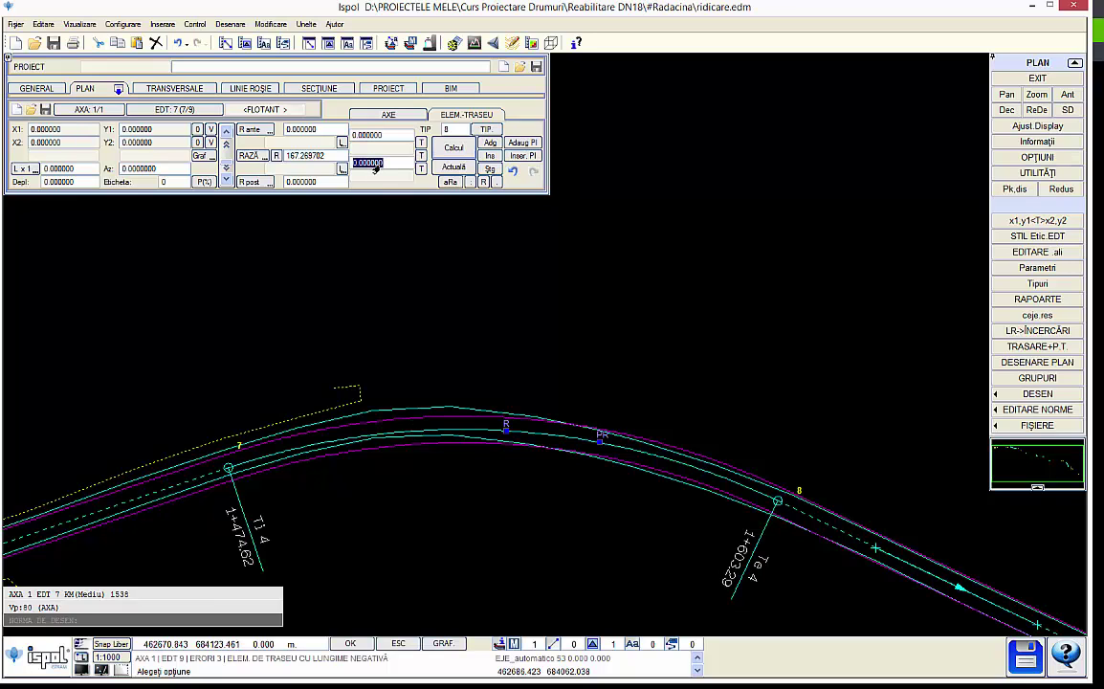
pyautogui.write('150')
pyautogui.press('Return')
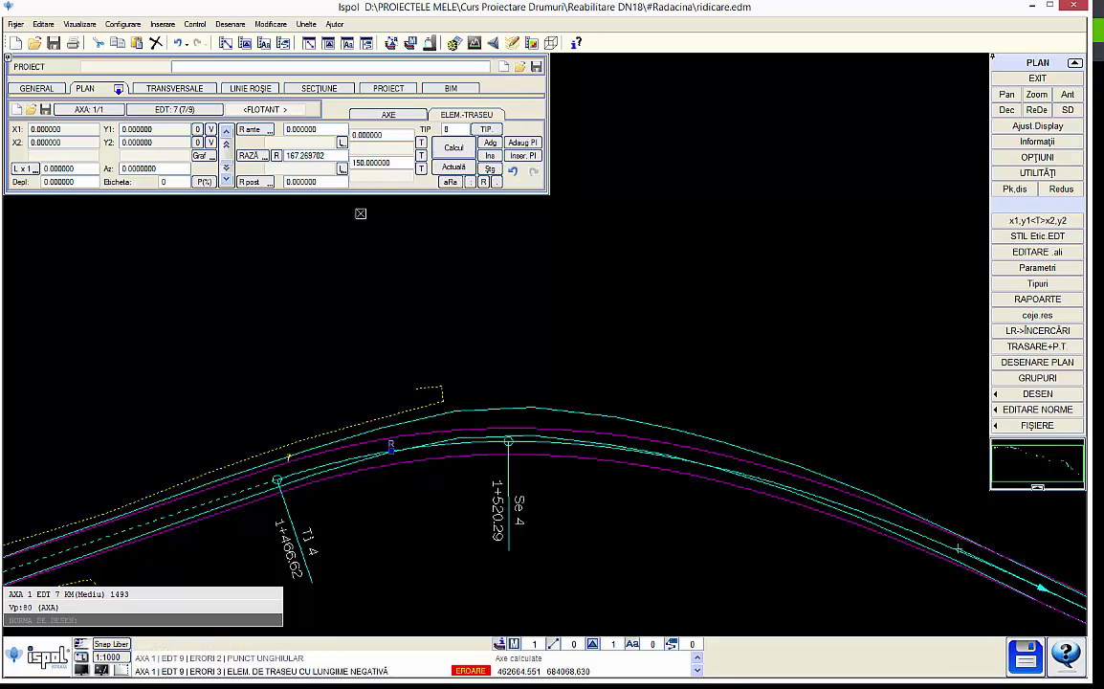
pyautogui.click(304, 156)
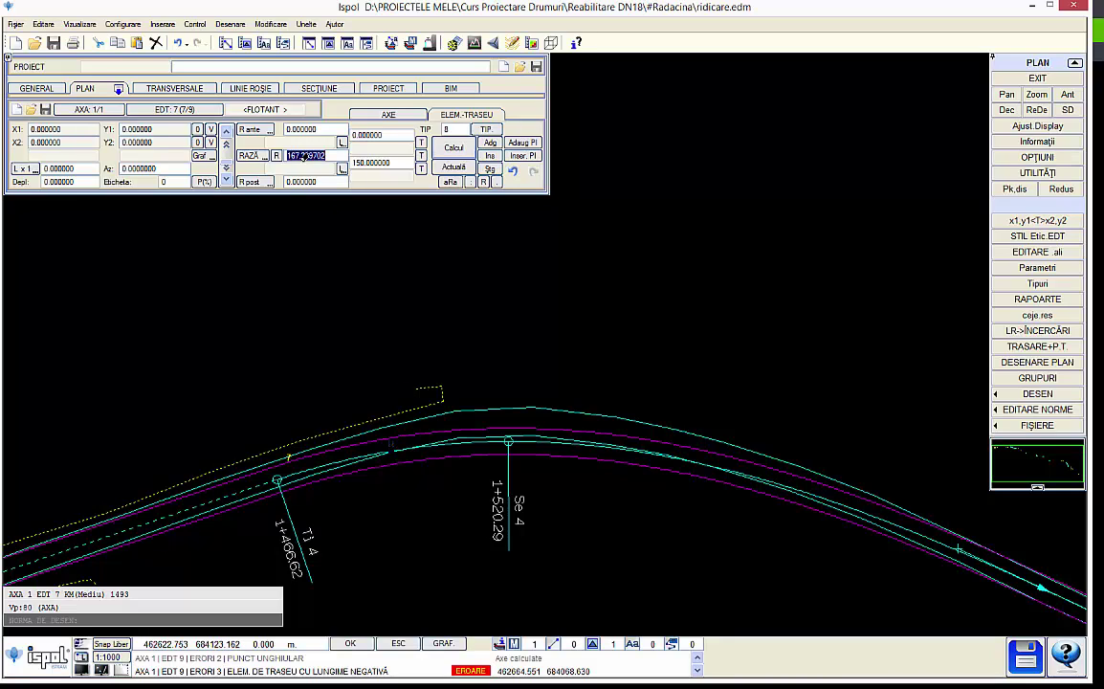
pyautogui.write('80')
pyautogui.click(442, 167)
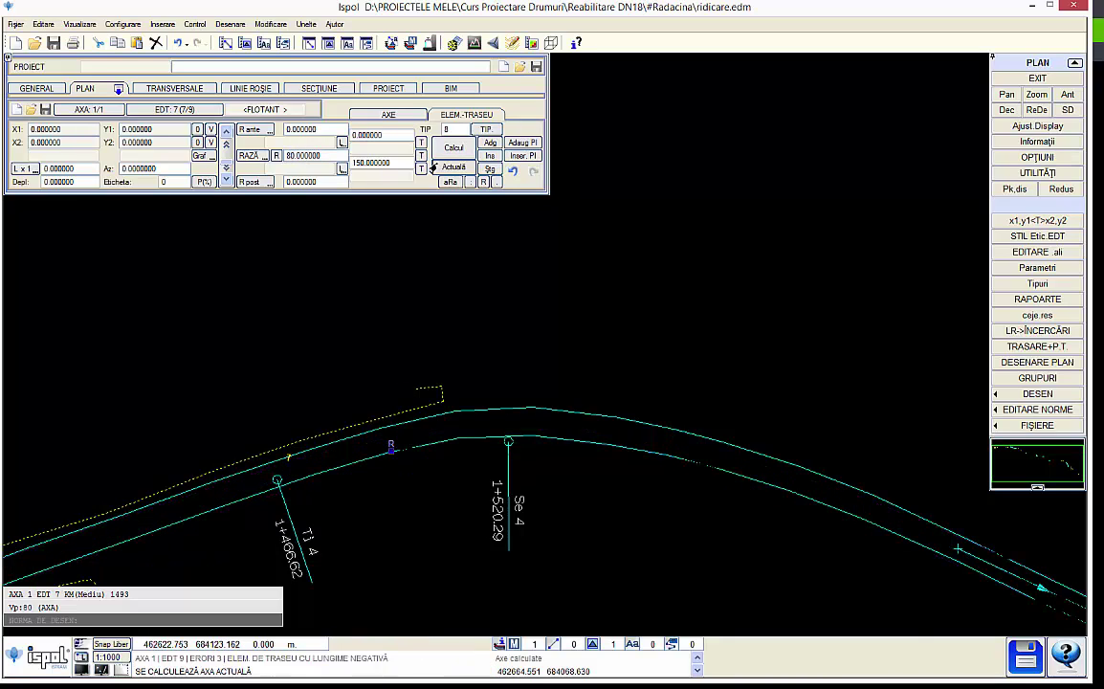
pyautogui.click(373, 164)
pyautogui.write('100')
pyautogui.press('Return')
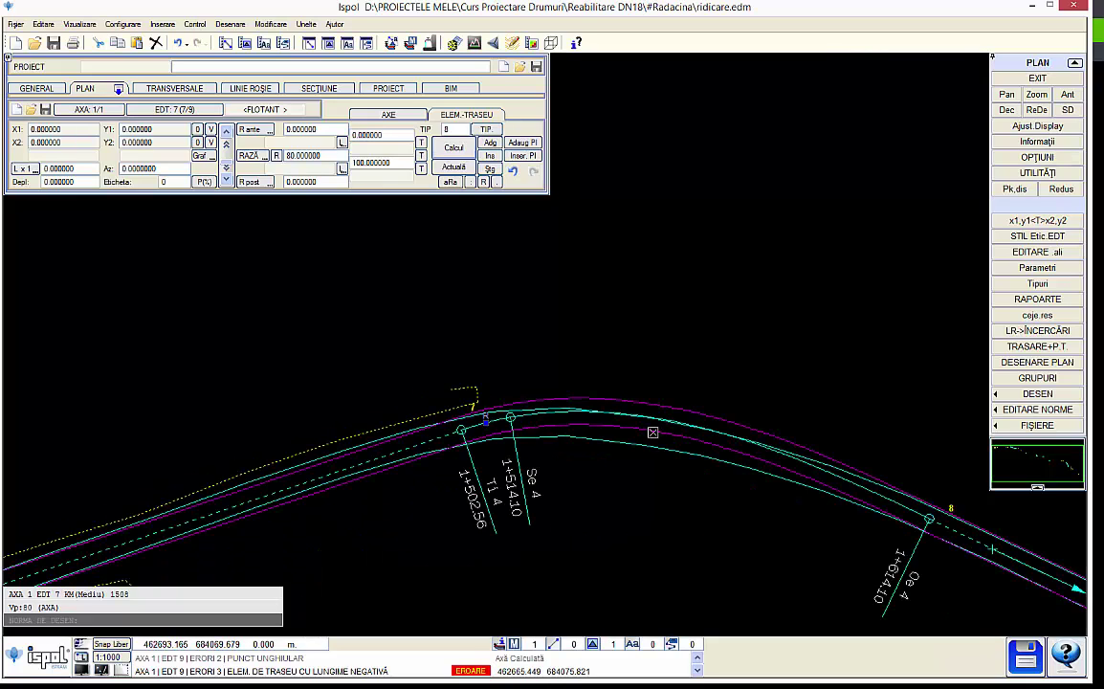
pyautogui.moveTo(681, 485); pyautogui.dragTo(573, 475, button='middle')
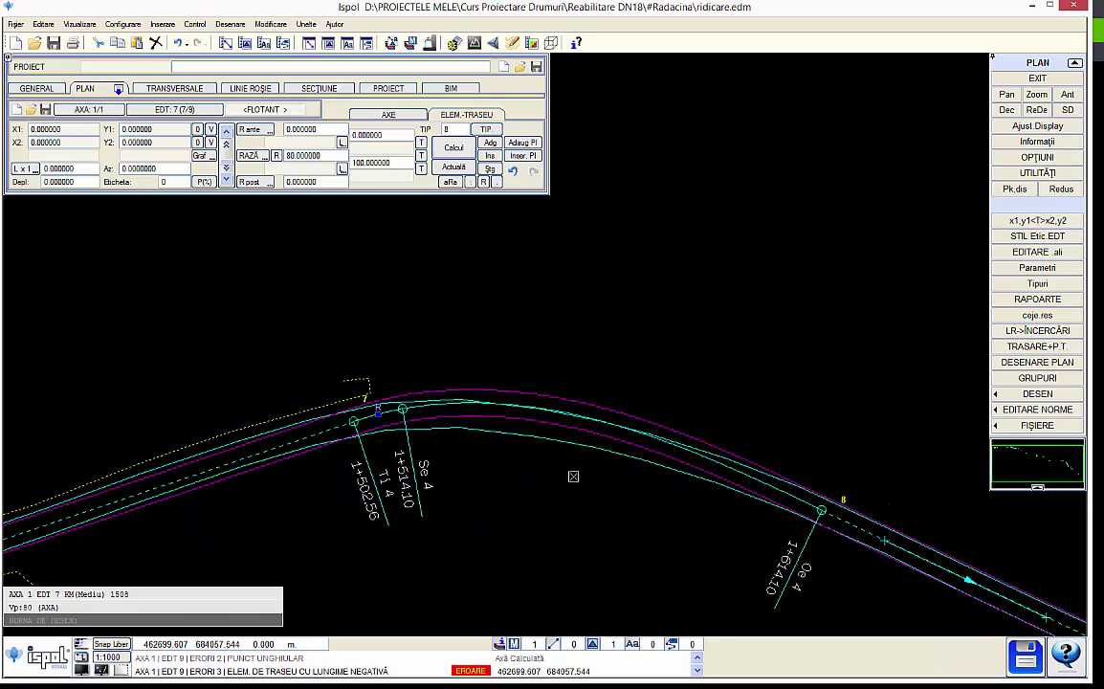
# Step: Reset the fixed straight's 100 value to 0
pyautogui.click(445, 148)
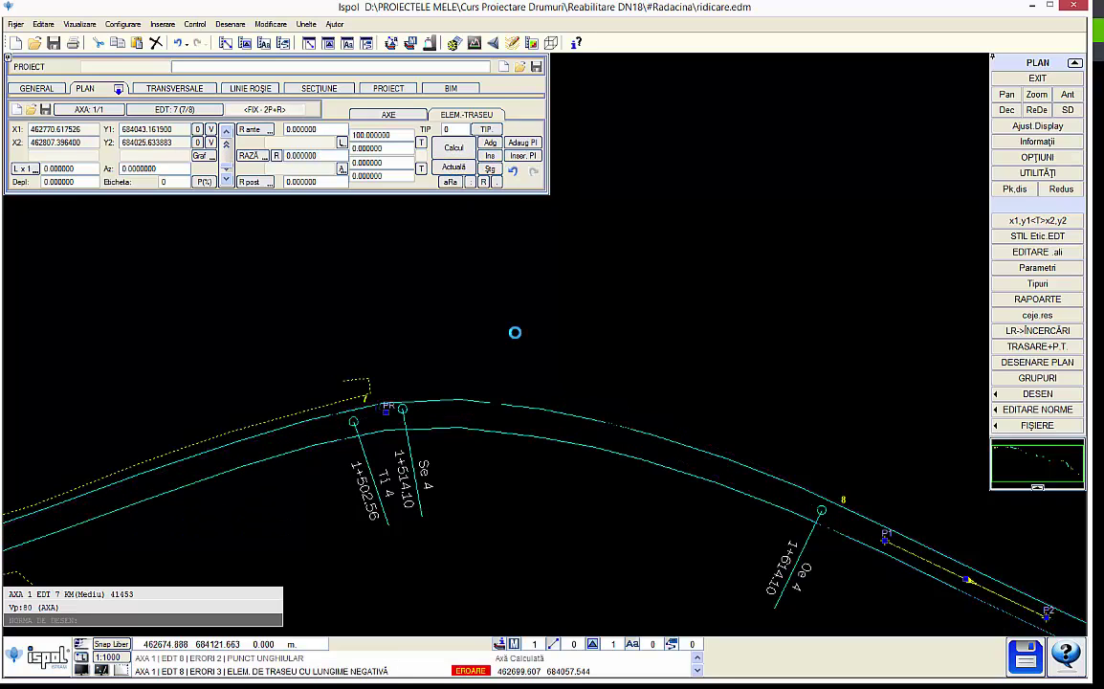
pyautogui.click(371, 135)
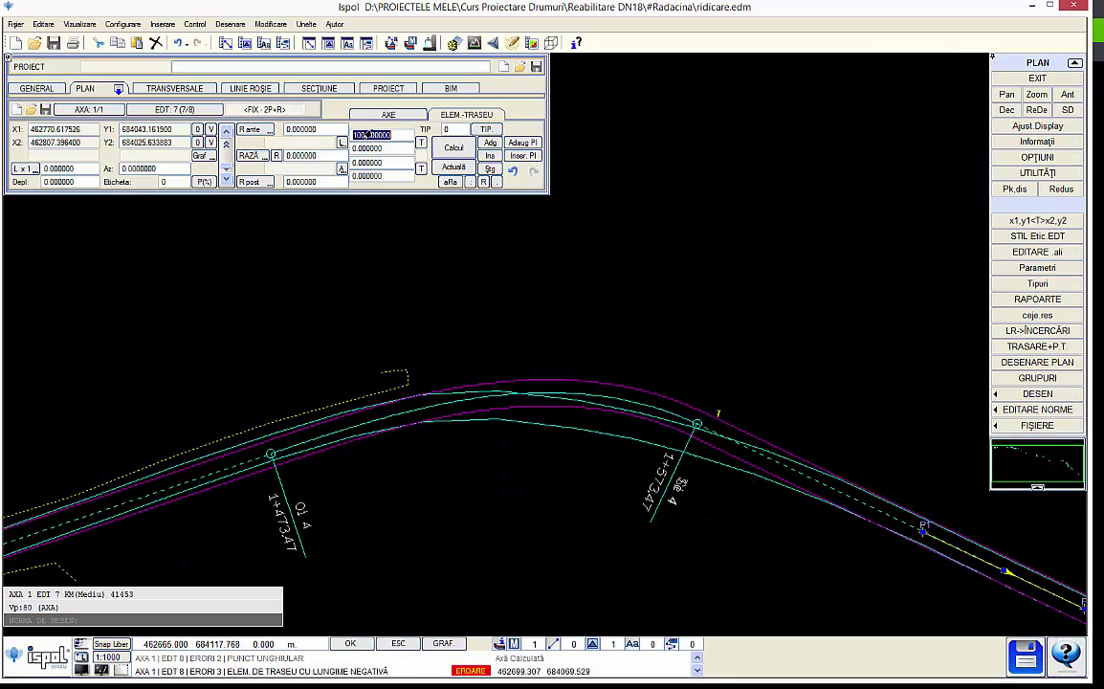
pyautogui.write('0')
pyautogui.press('Return')
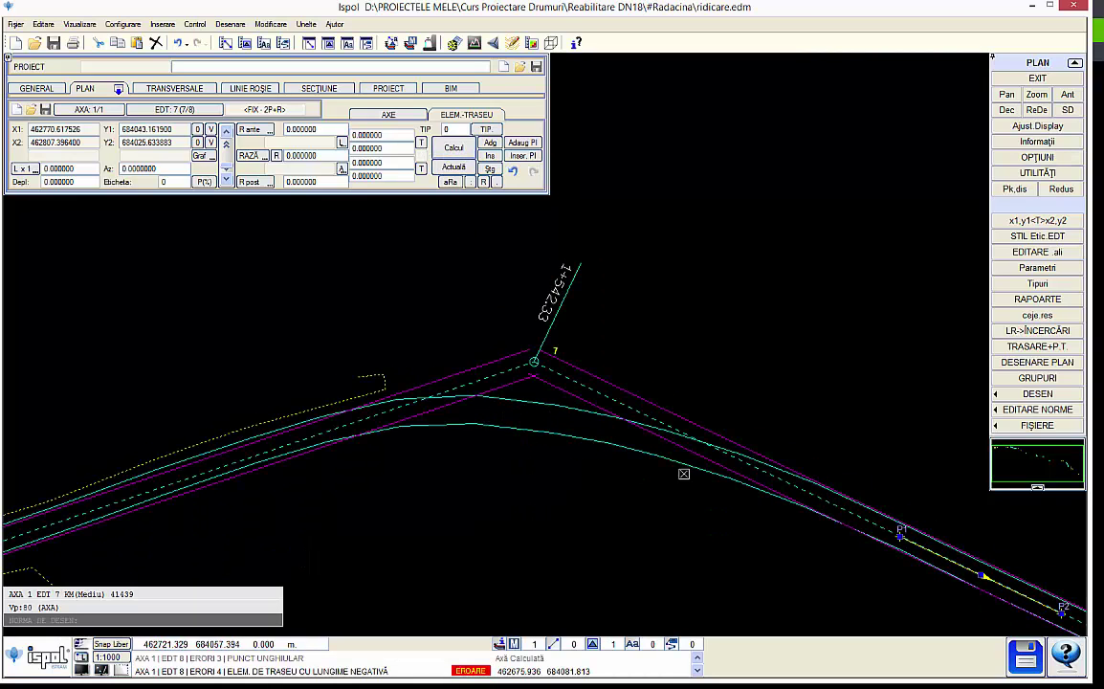
# Step: Insert a linking straight through two points picked on the road near vertex 7
pyautogui.click(445, 144)
pyautogui.click(141, 130)
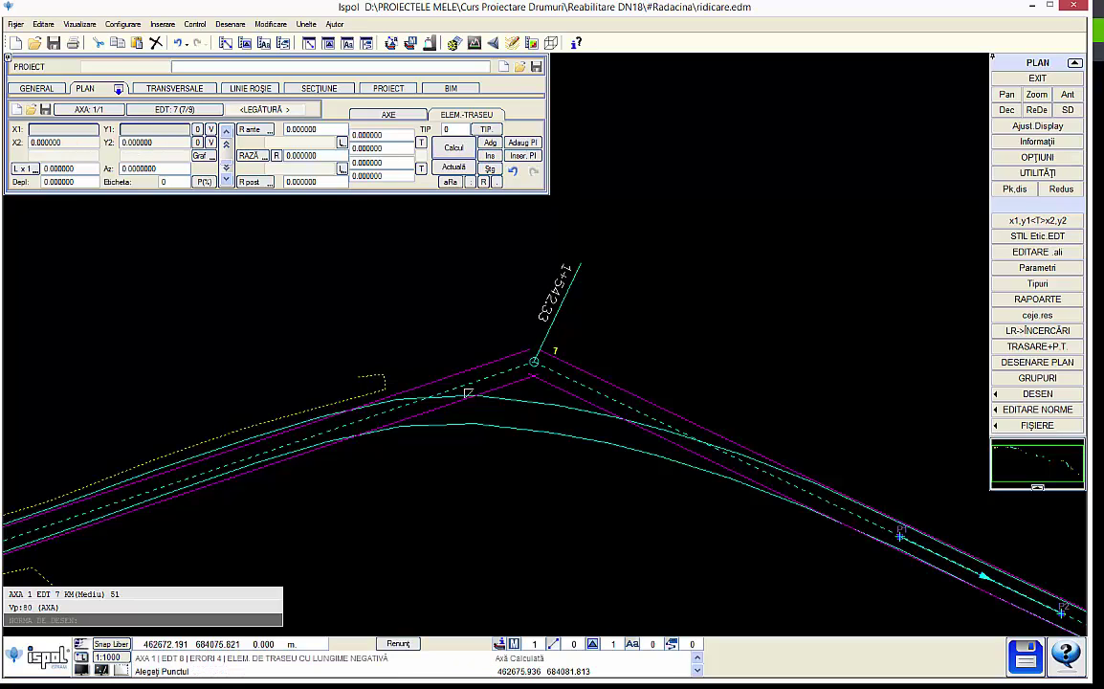
pyautogui.click(478, 408)
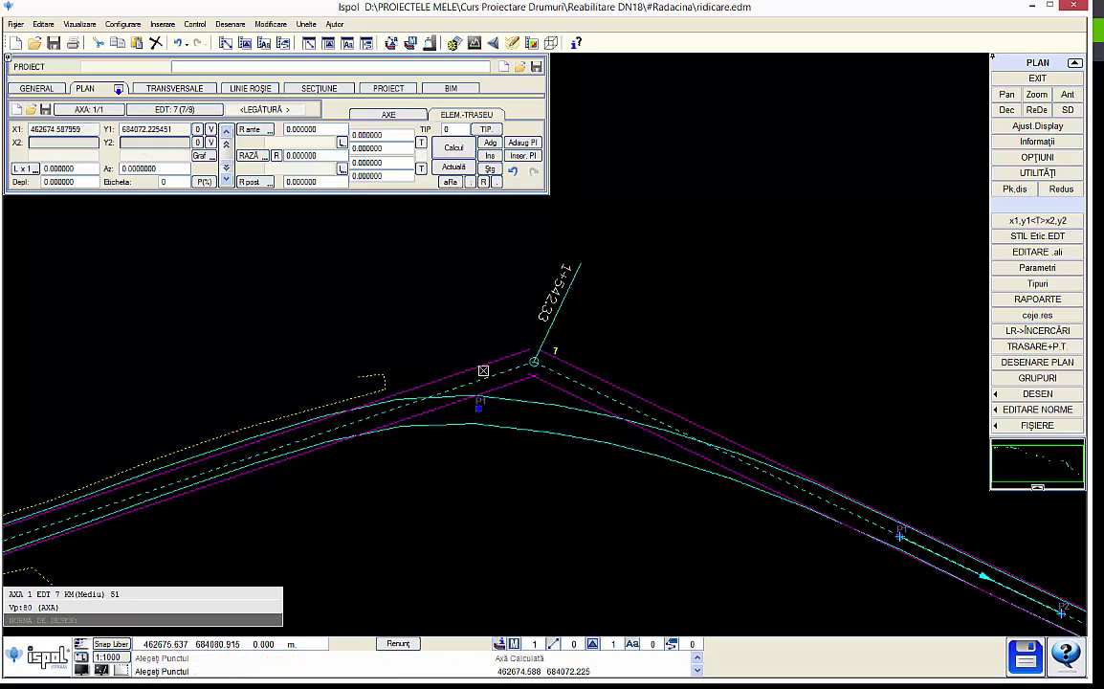
pyautogui.click(541, 410)
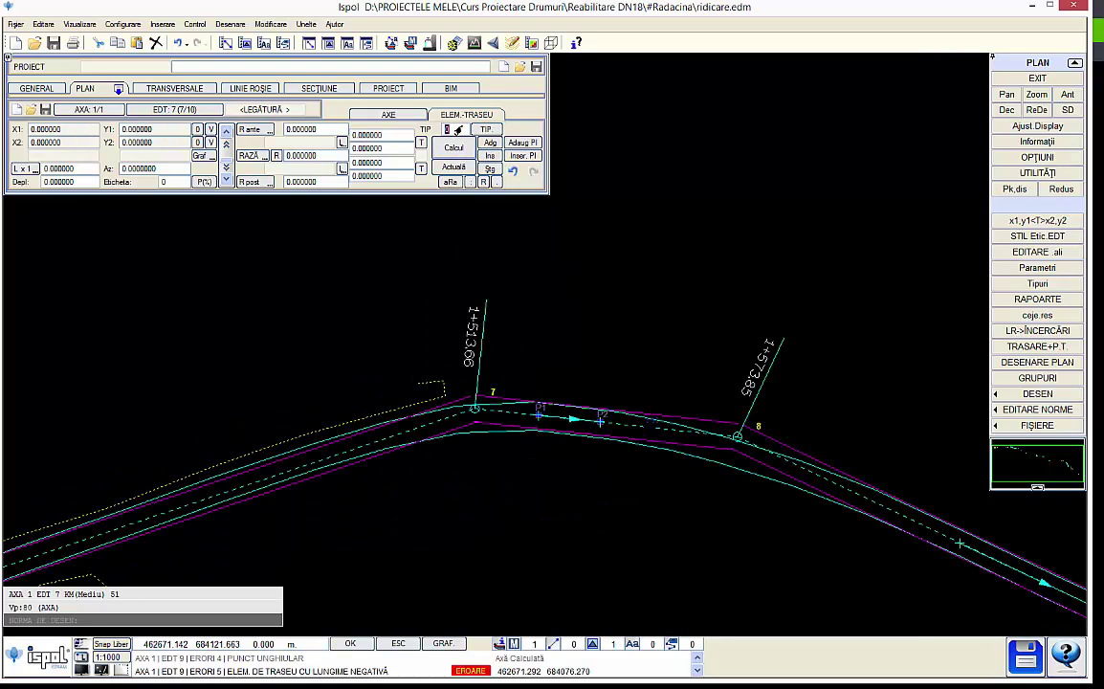
# Step: Make the curve between points 7 and 8 floating, fitting its radius to about 91.53
pyautogui.press('Return')
pyautogui.click(299, 154)
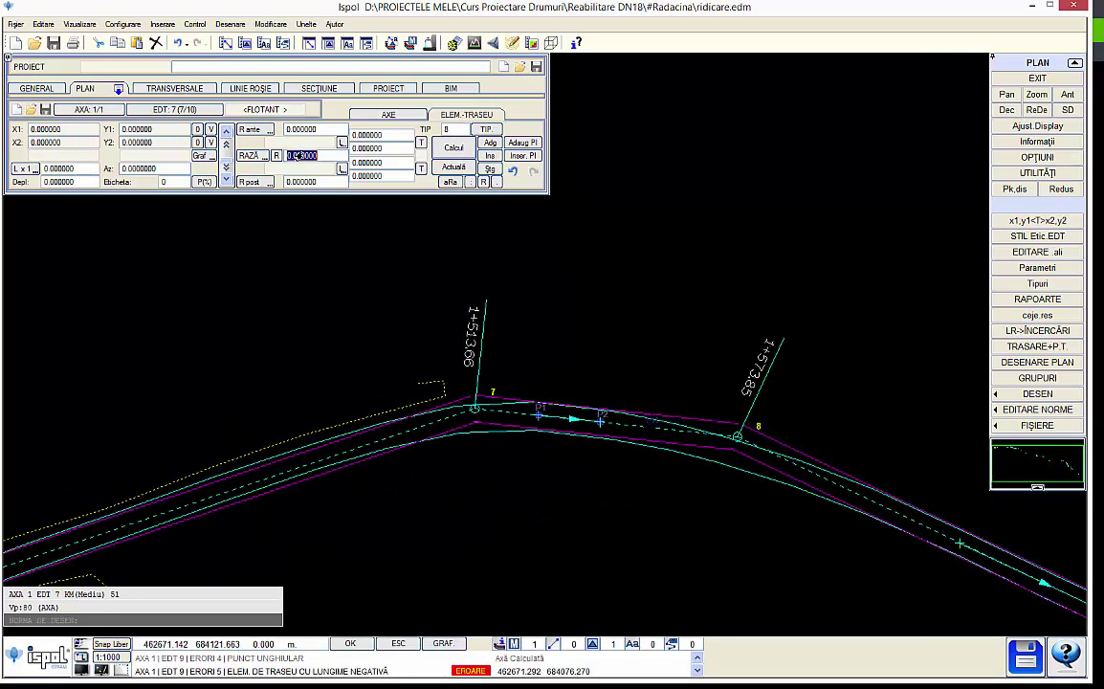
pyautogui.write('60')
pyautogui.press('Return')
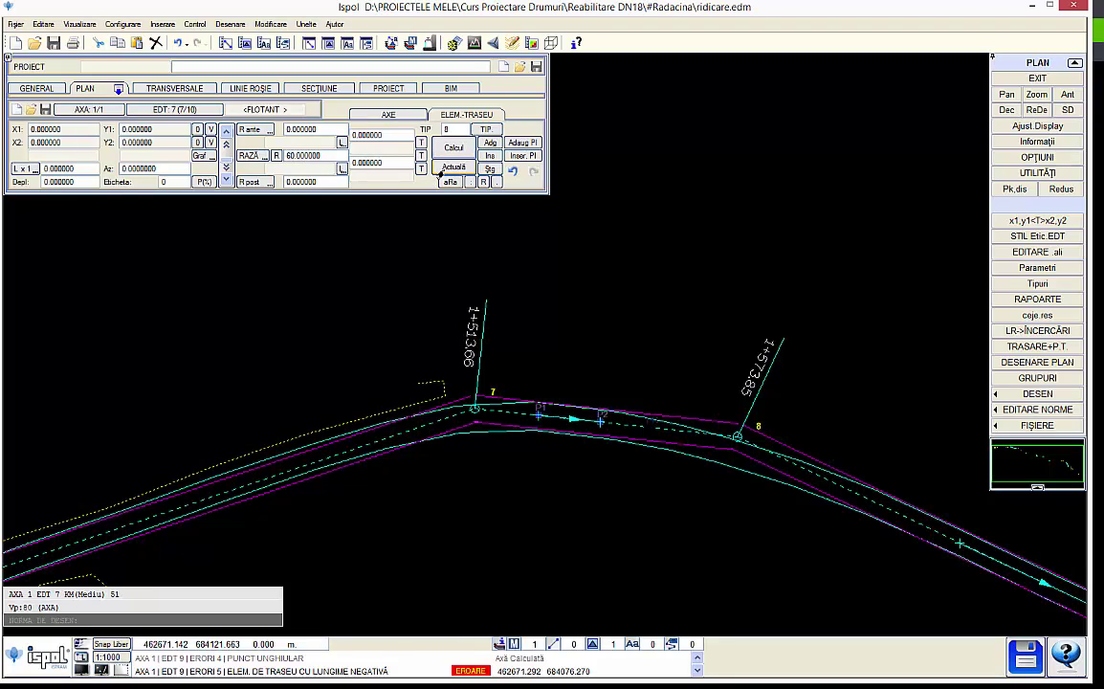
pyautogui.click(452, 167)
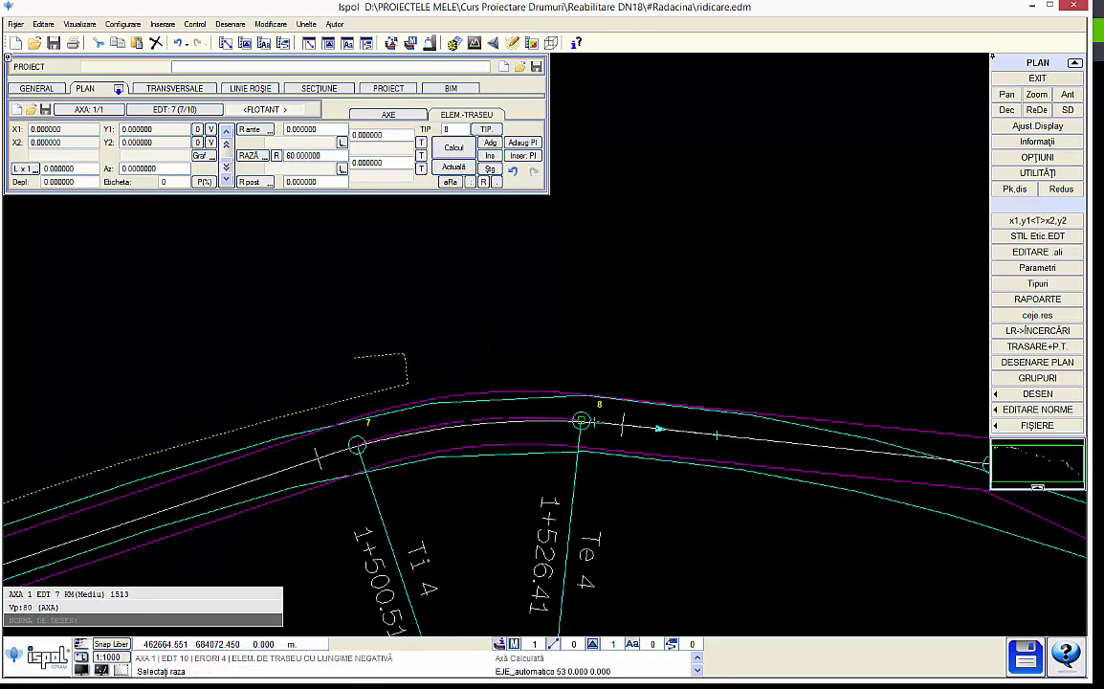
pyautogui.click(459, 379)
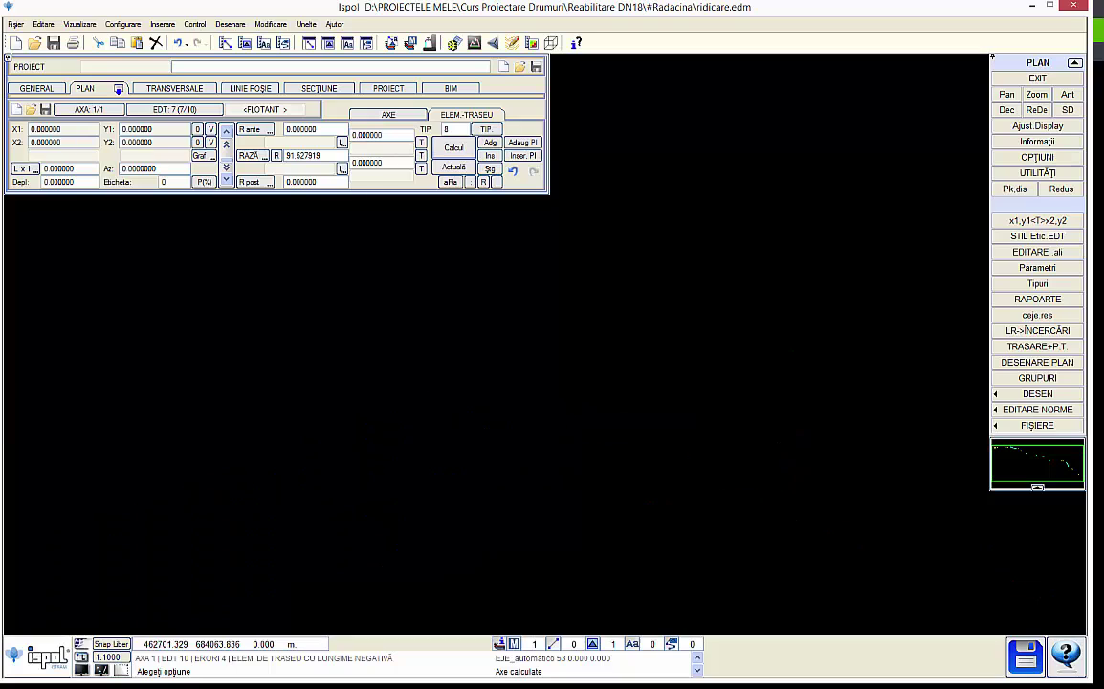
# Step: Insert a new floating curve after point 9 with radius 100
pyautogui.click(711, 455)
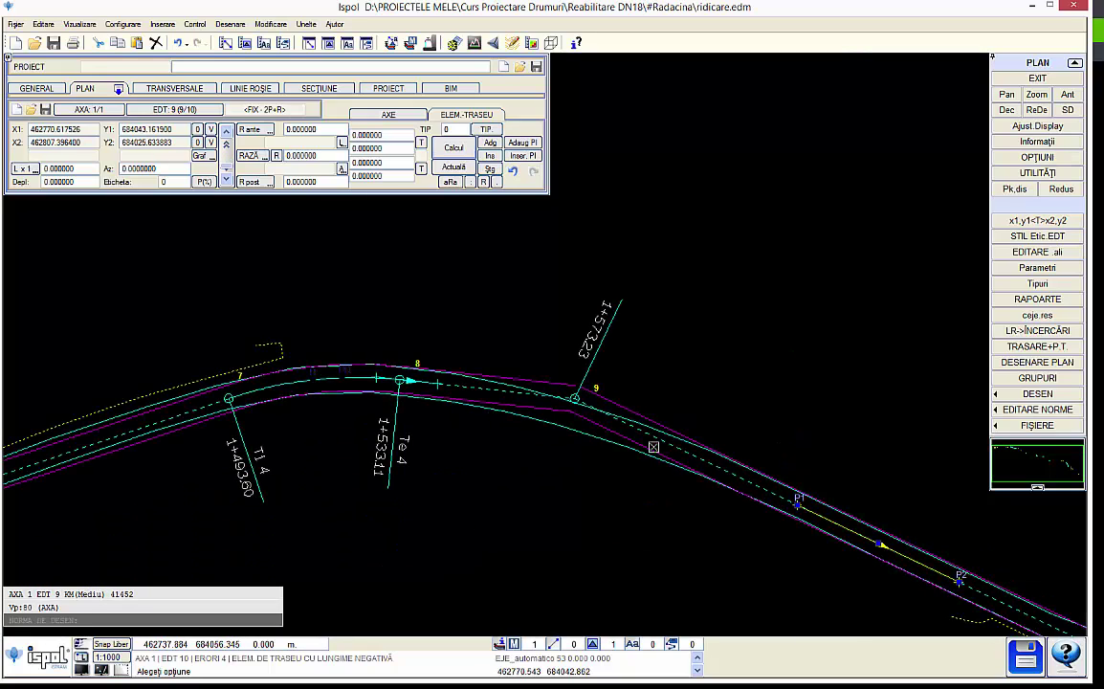
pyautogui.click(489, 155)
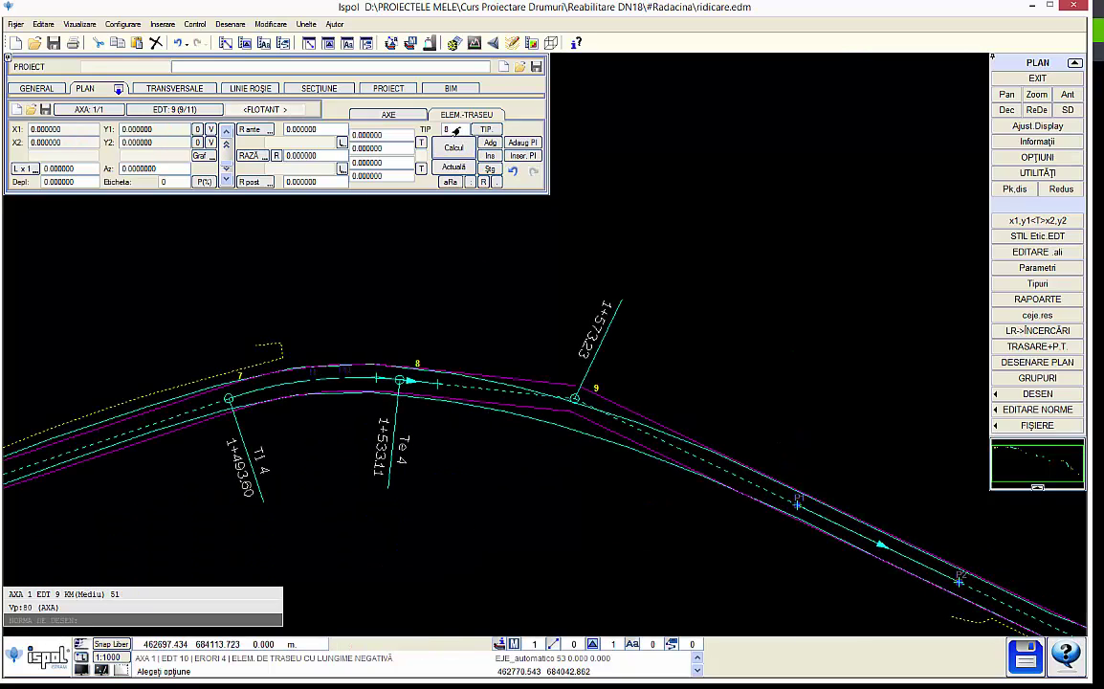
pyautogui.click(311, 155)
pyautogui.write('10')
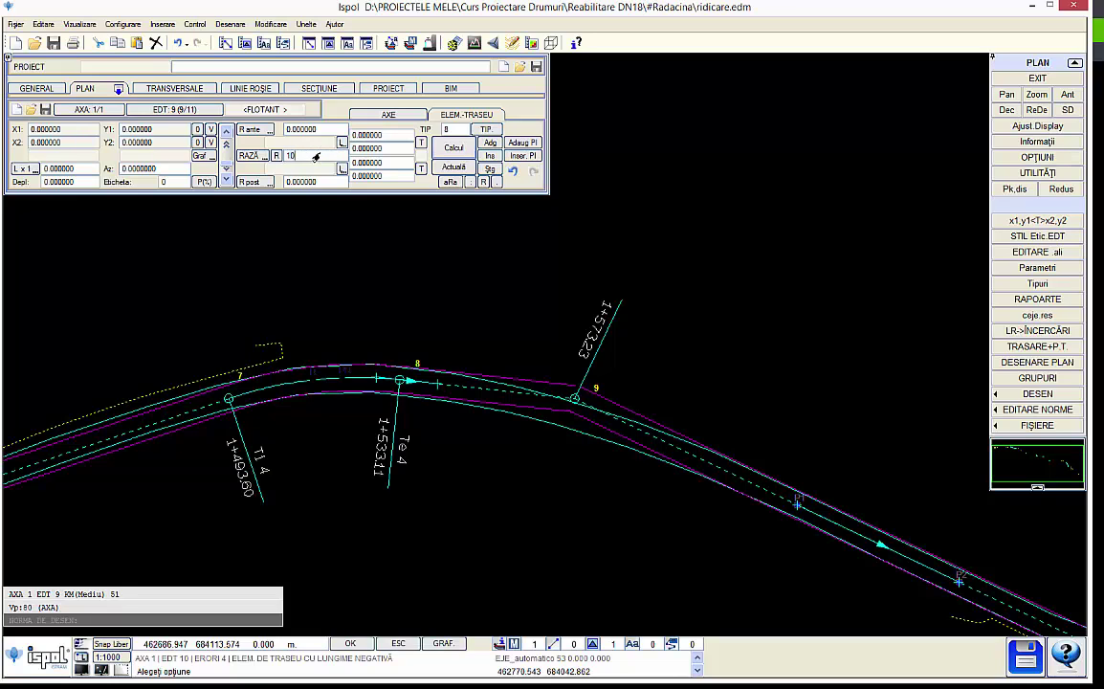
pyautogui.write('0.000000')
pyautogui.press('Return')
# Step: Fit the curve at vertex 9 to the survey, about 268.29, from 1+527.50 to 1+618.08
pyautogui.click(449, 167)
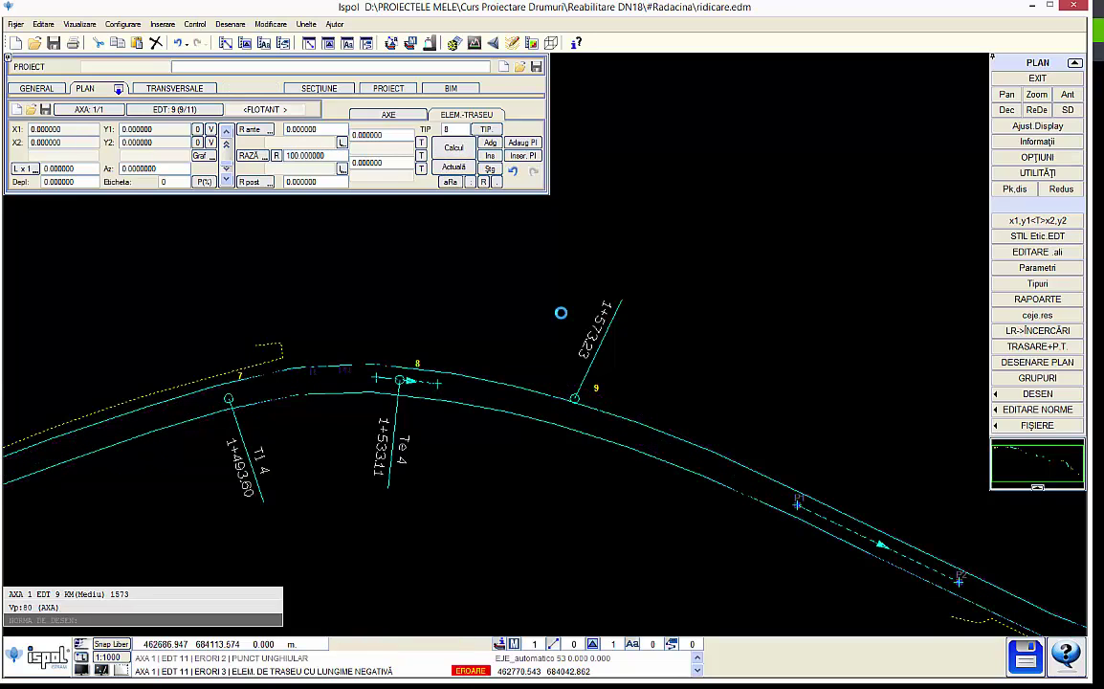
pyautogui.scroll(2, 541, 342)
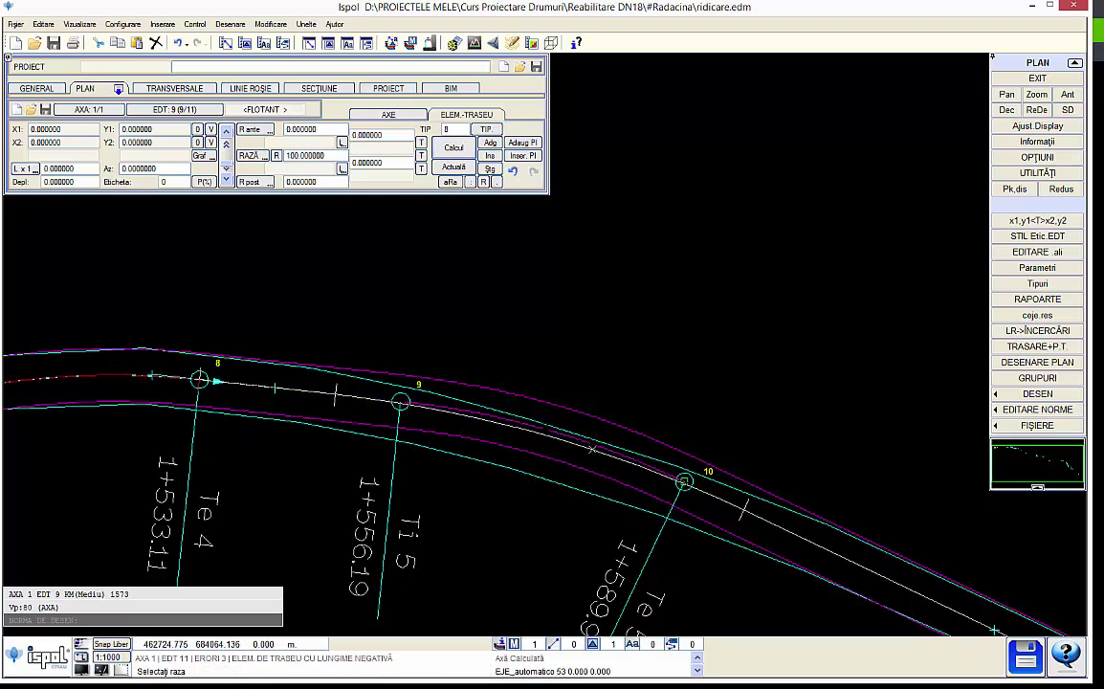
pyautogui.click(582, 460)
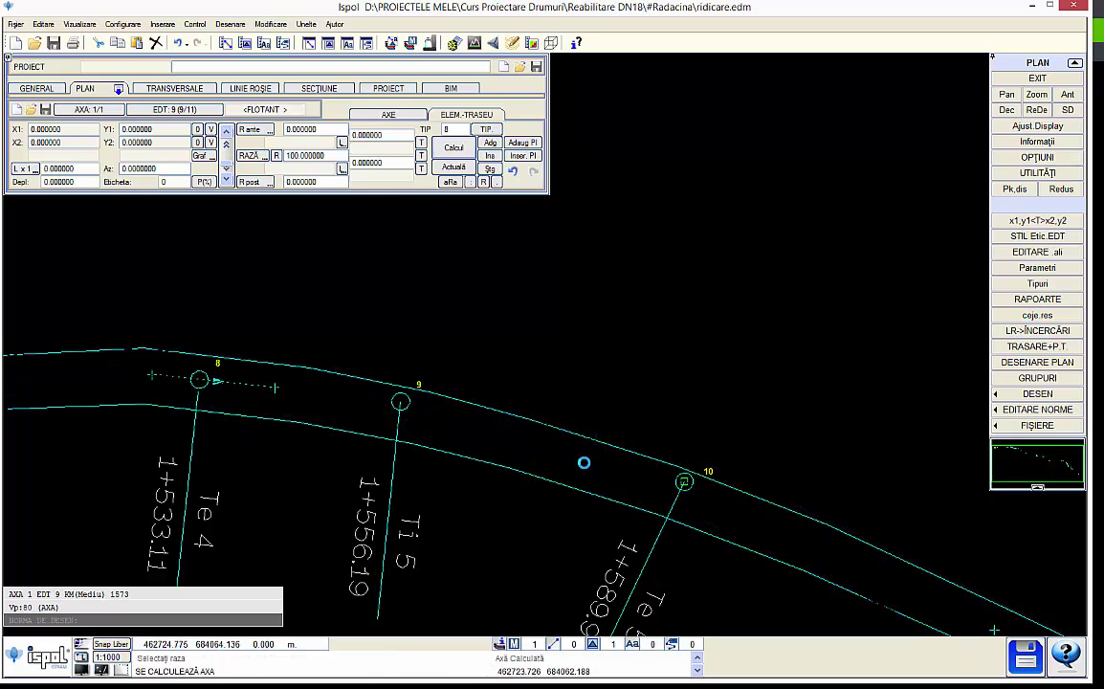
pyautogui.scroll(-2, 669, 445)
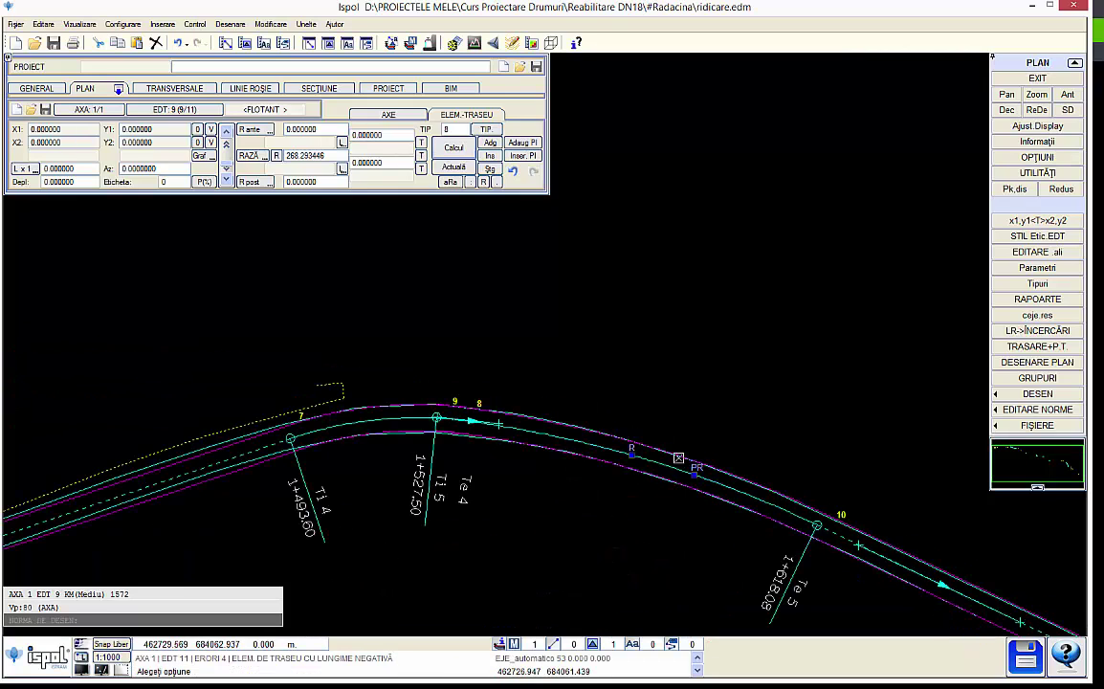
pyautogui.scroll(2, 474, 421)
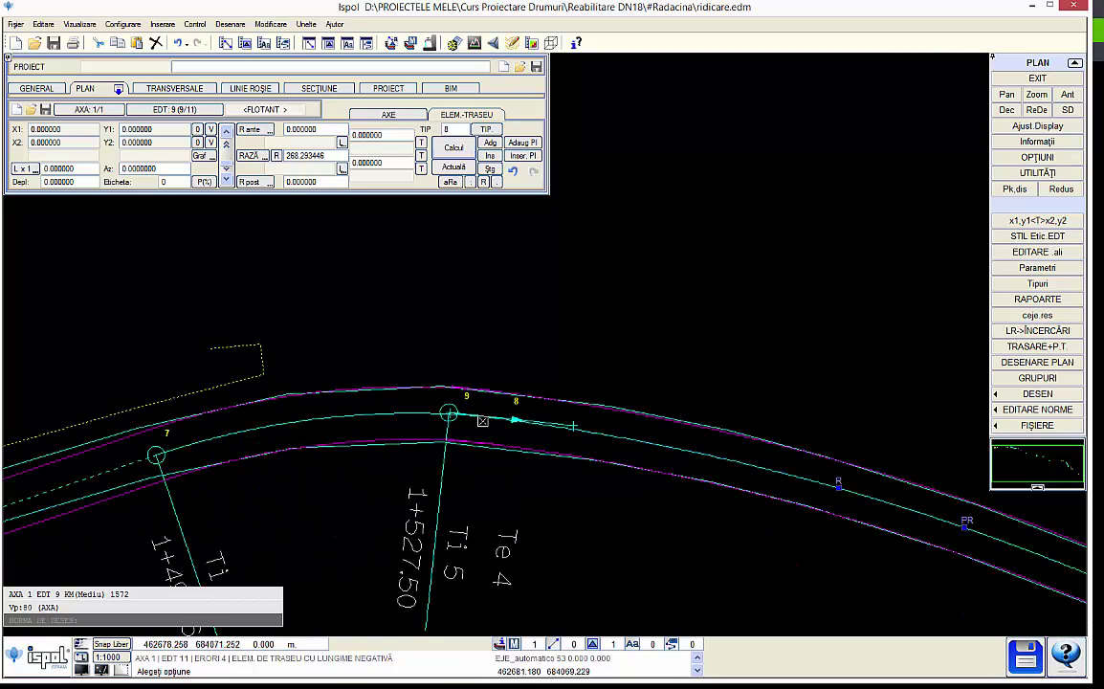
pyautogui.click(443, 167)
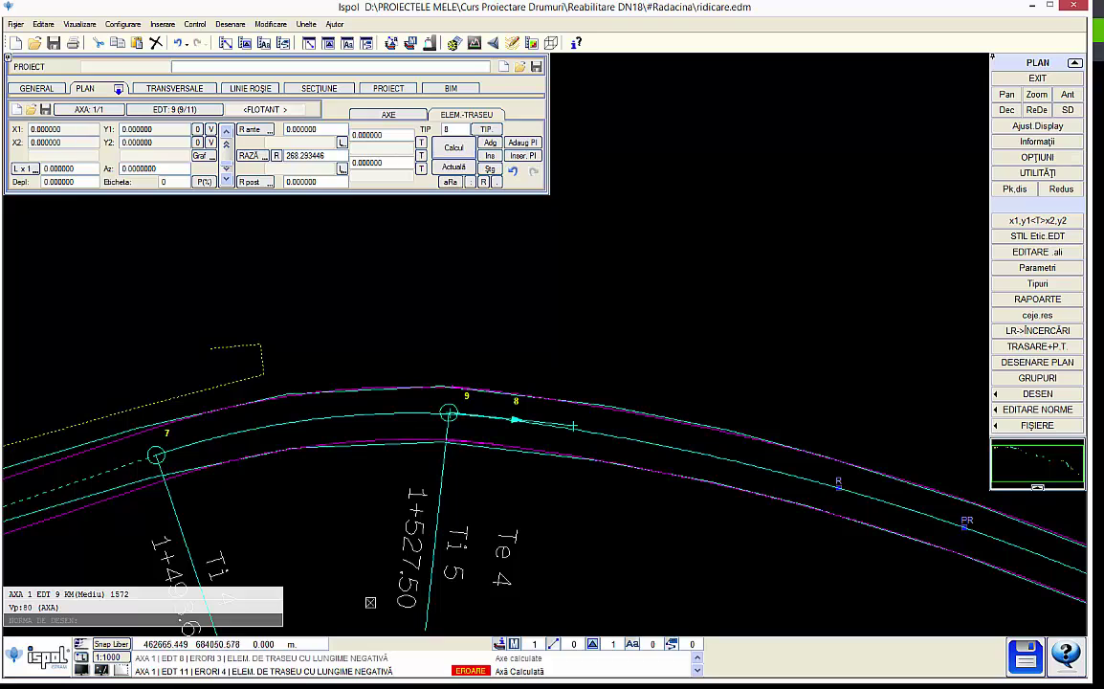
pyautogui.scroll(-2, 556, 436)
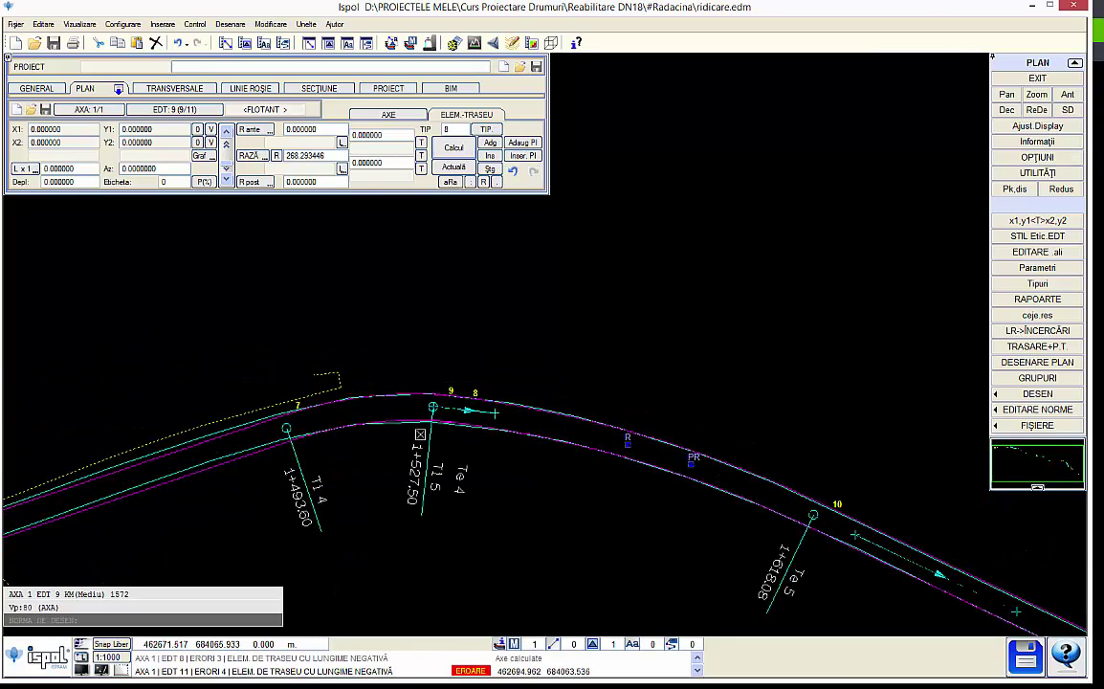
pyautogui.click(404, 422)
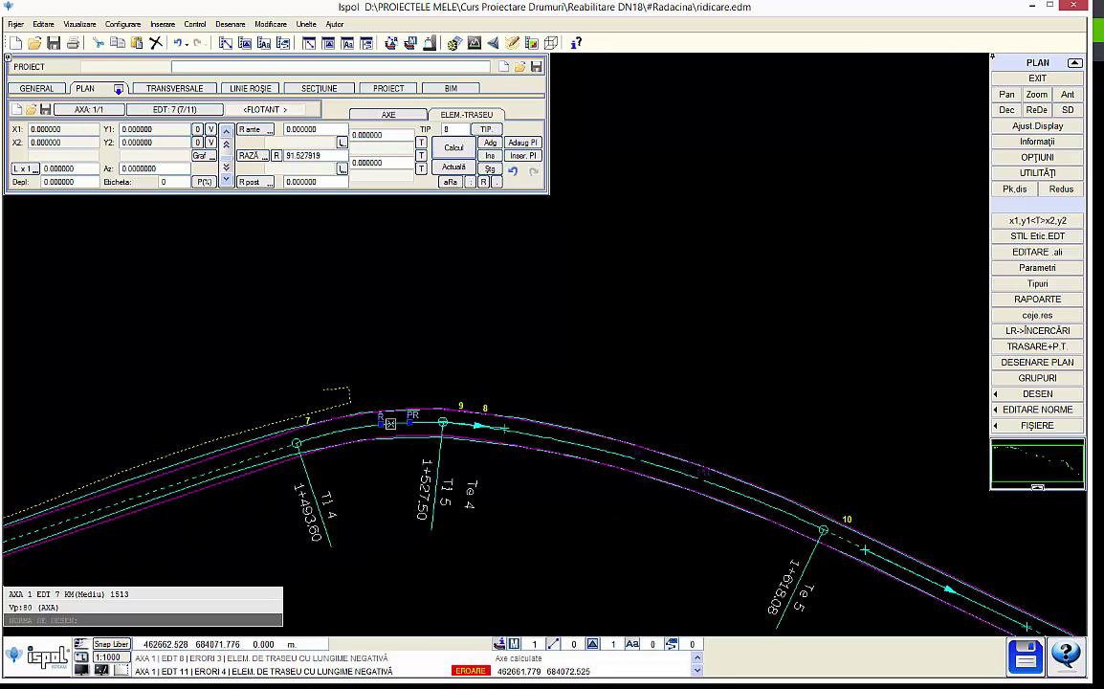
# Step: Round the curve at point 7 to a radius of 90
pyautogui.doubleClick(306, 156)
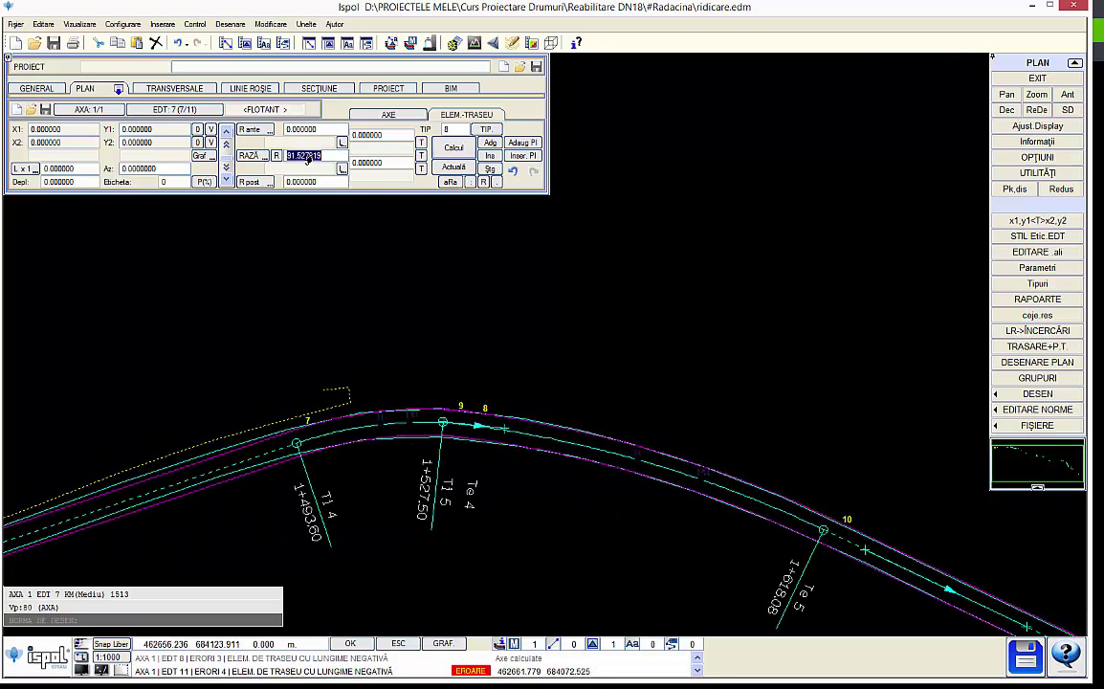
pyautogui.write('90')
pyautogui.press('Return')
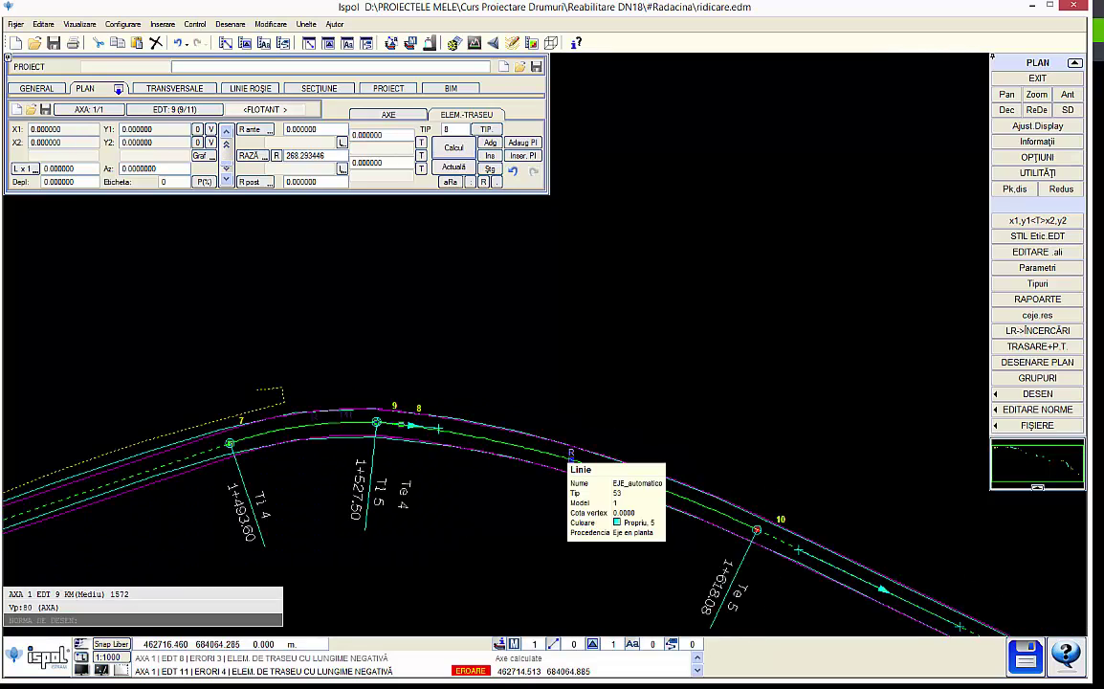
# Step: Delete the straight between the two curves, leaving ten axis elements
pyautogui.scroll(2, 379, 425)
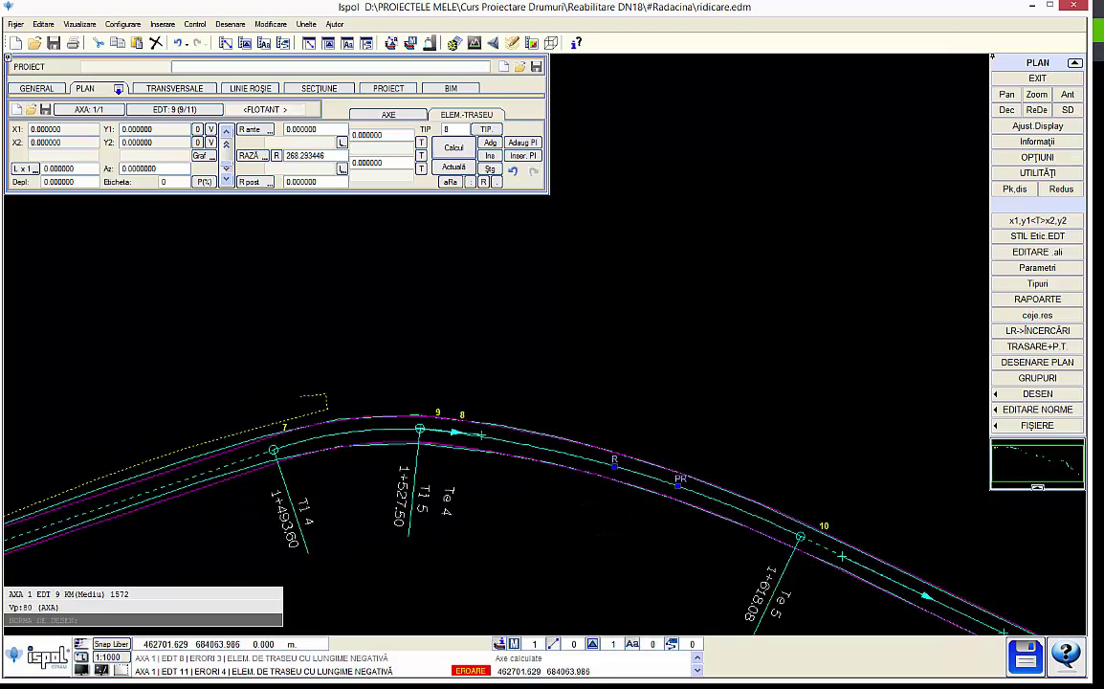
pyautogui.click(505, 427)
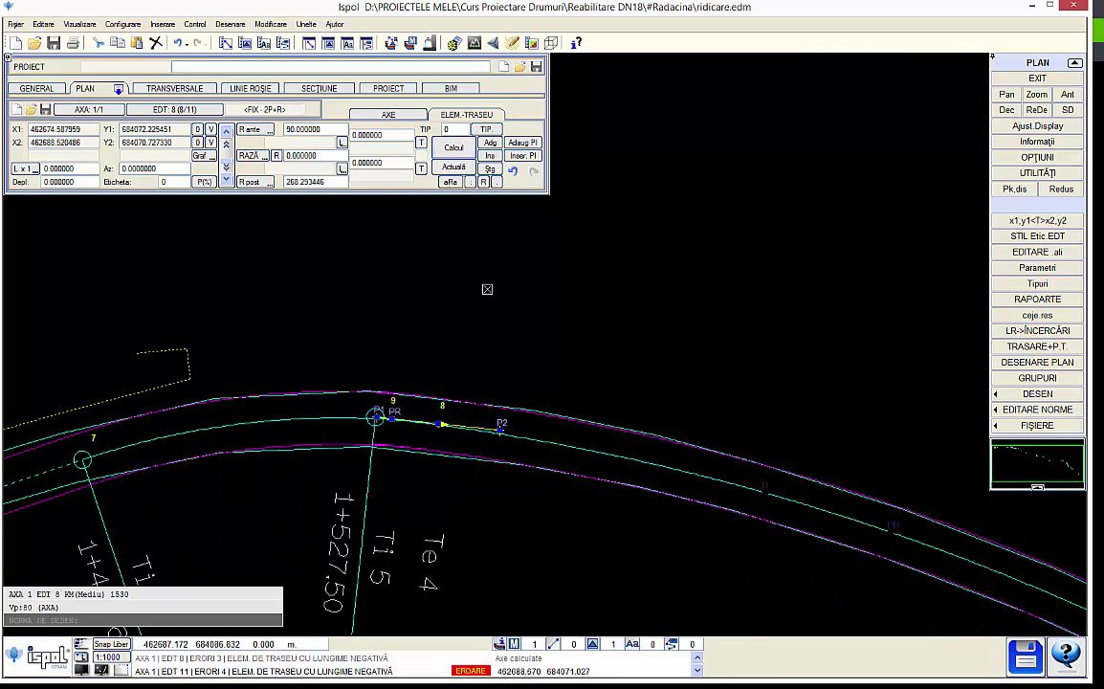
pyautogui.click(489, 169)
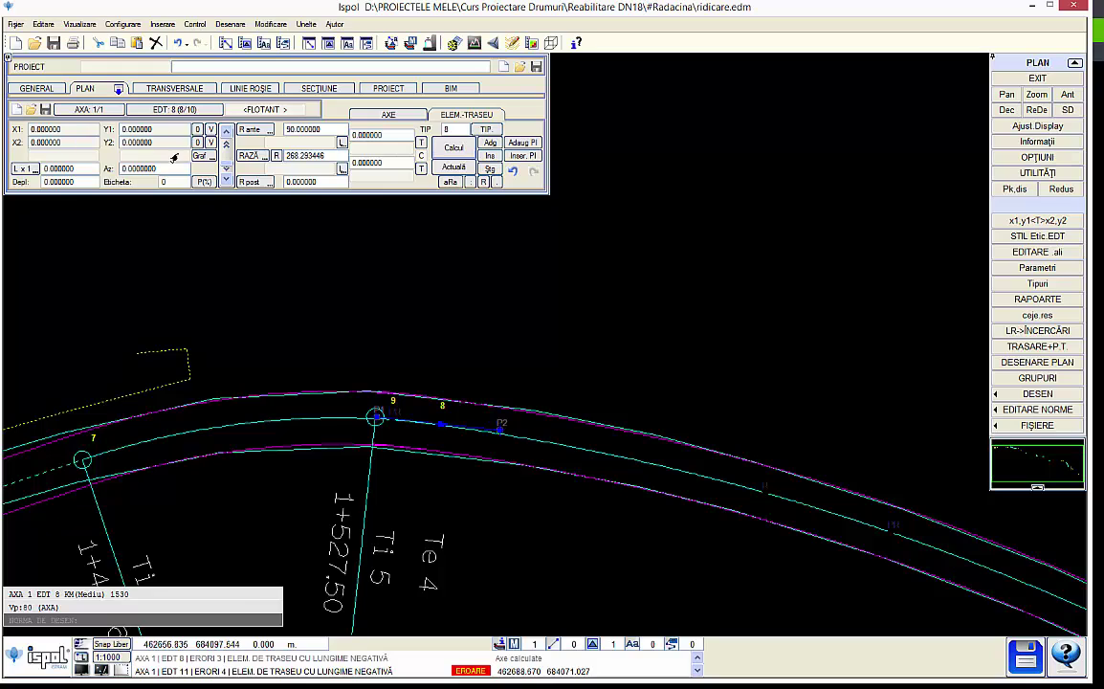
pyautogui.click(139, 131)
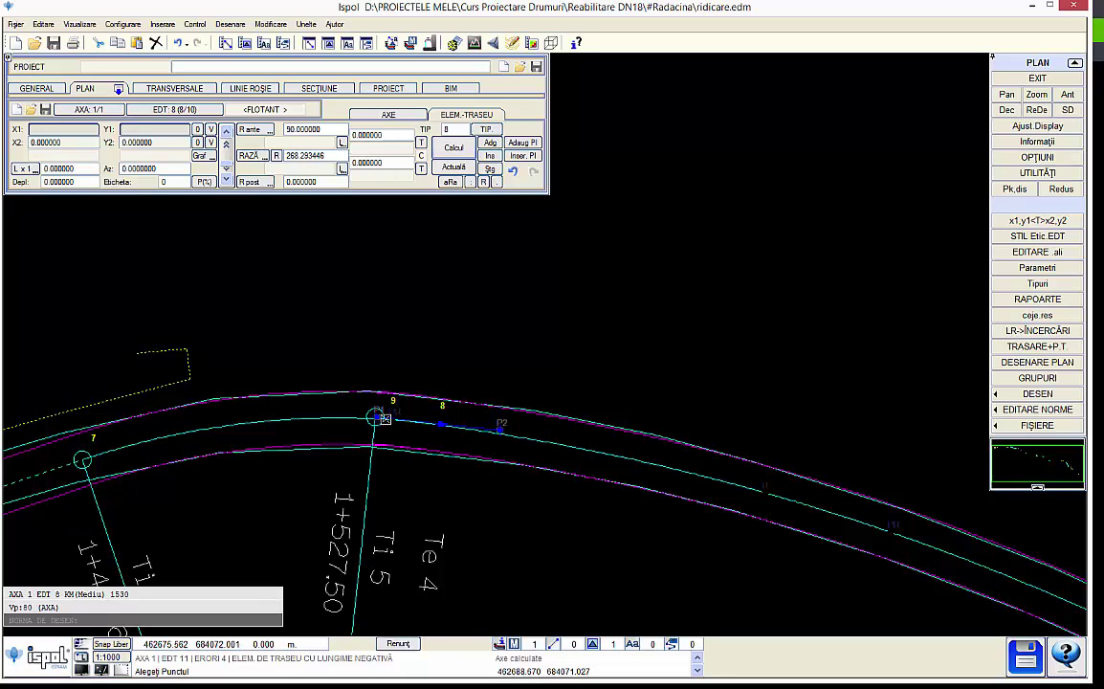
# Step: Make the second curve retrograde with radius 270 and recalculate the axis
pyautogui.click(383, 418)
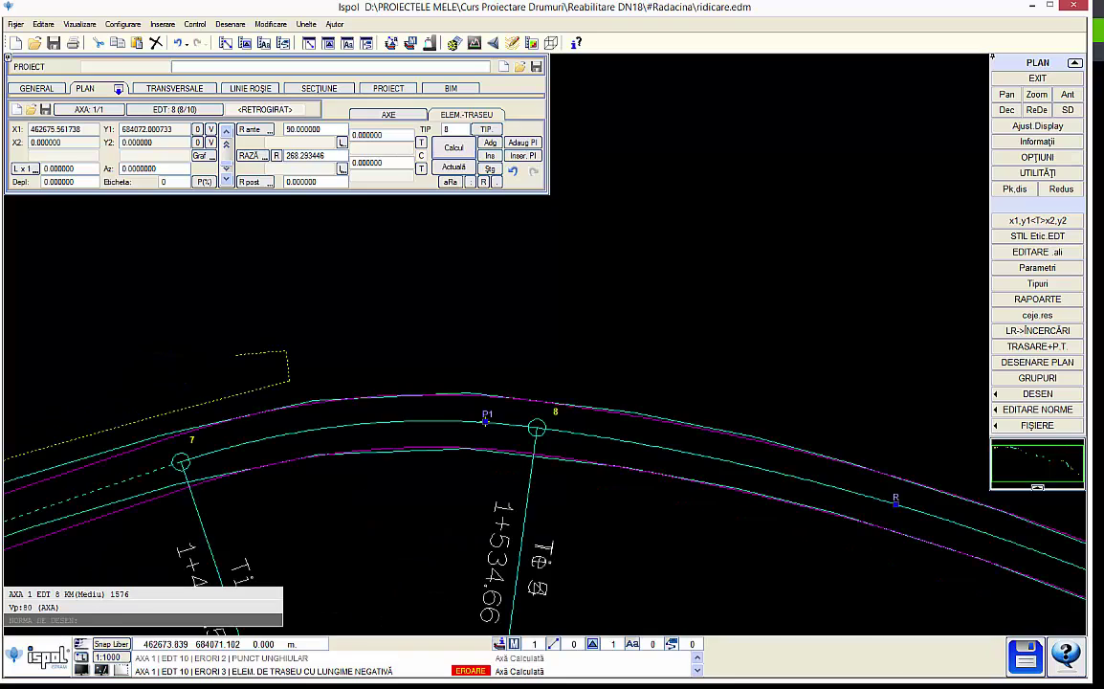
pyautogui.scroll(-1, 406, 433)
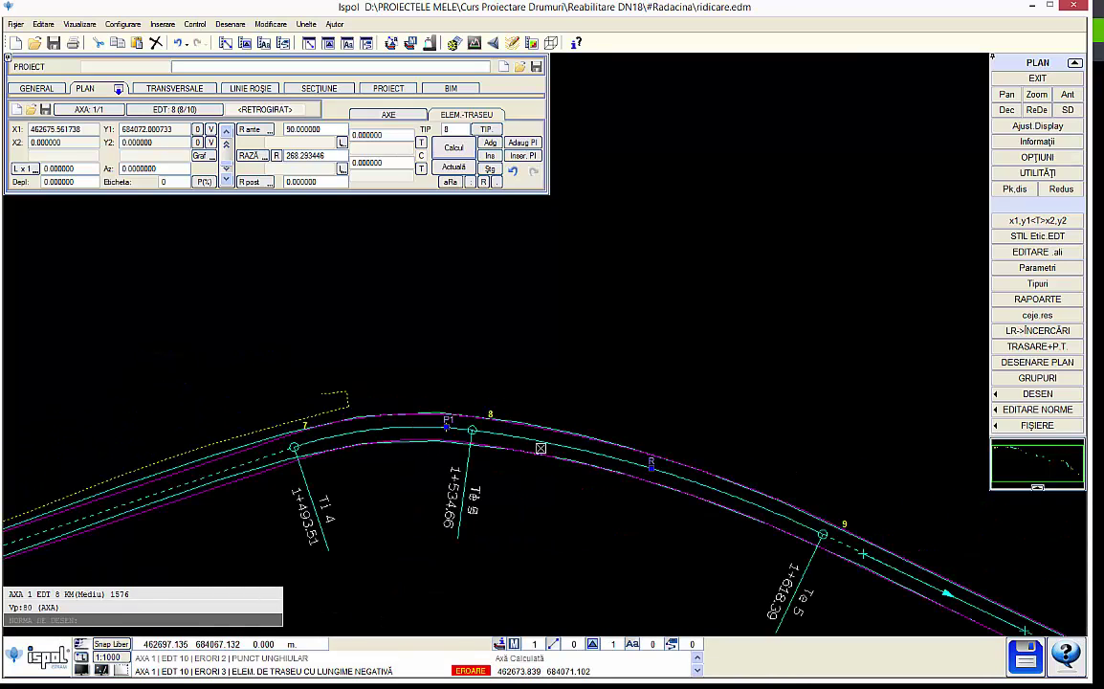
pyautogui.click(382, 423)
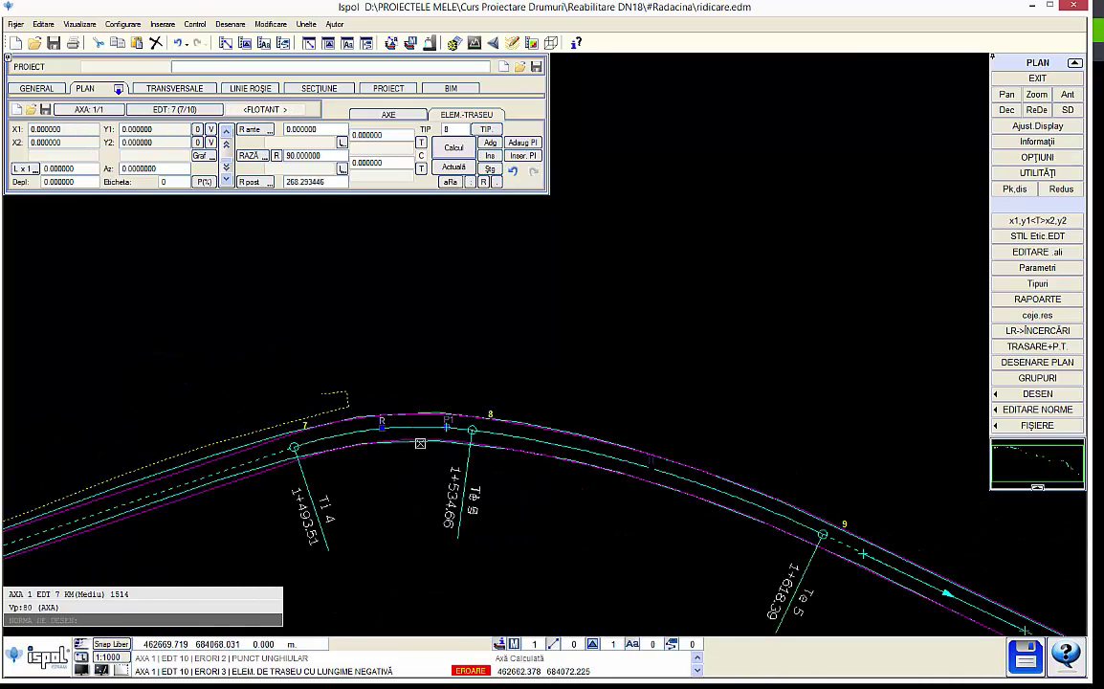
pyautogui.click(619, 450)
pyautogui.click(316, 156)
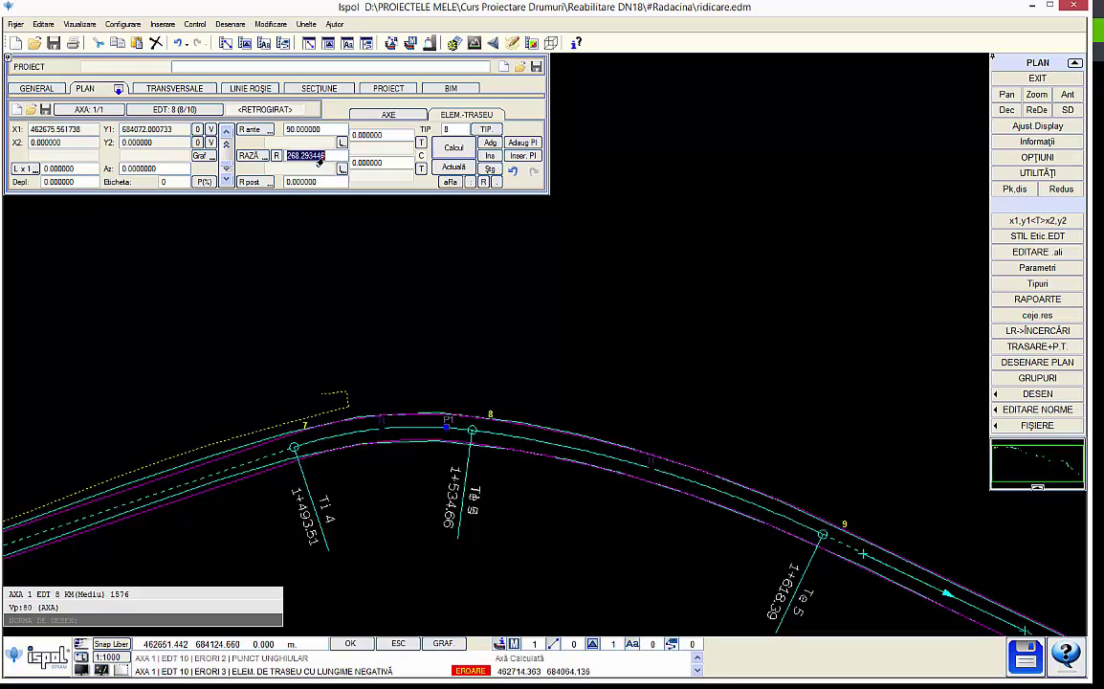
pyautogui.write('270')
pyautogui.press('Return')
pyautogui.click(452, 168)
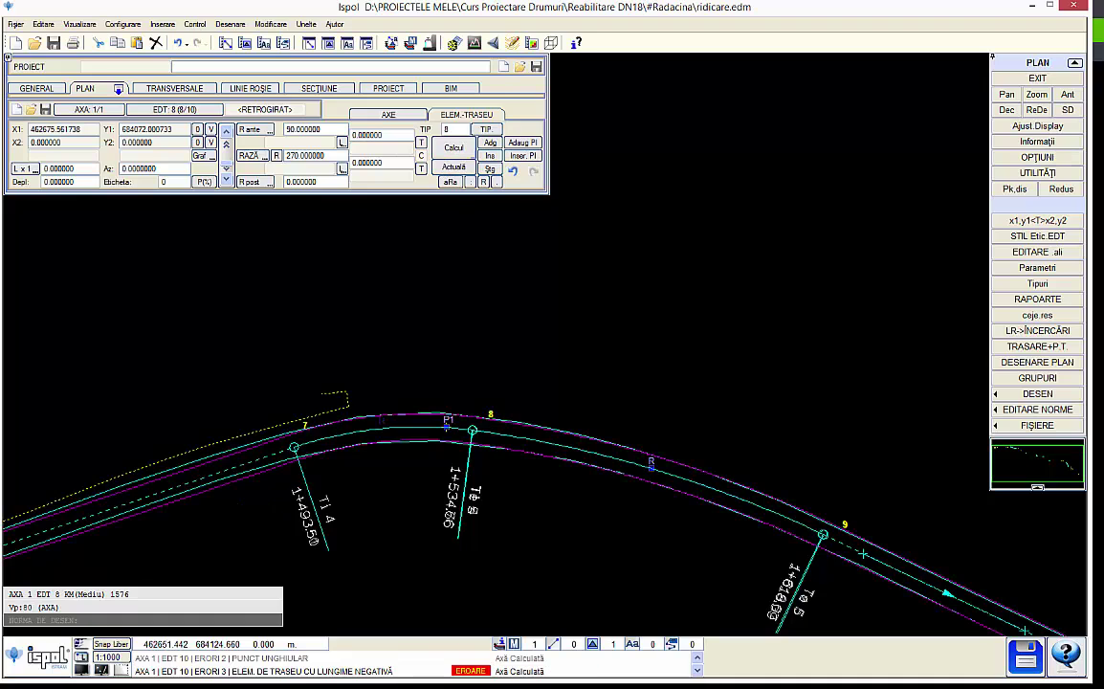
# Step: Move the end of the straight approaching point 7 to a new position
pyautogui.scroll(1, 535, 431)
pyautogui.scroll(-1, 330, 369)
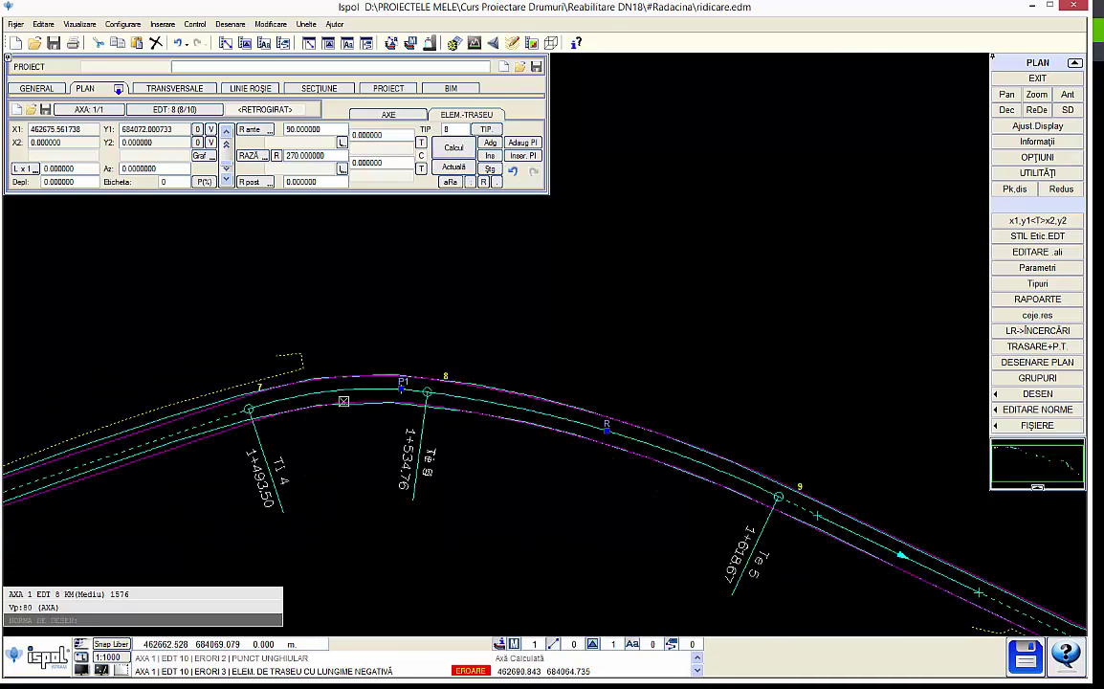
pyautogui.moveTo(305, 402); pyautogui.dragTo(450, 463, button='middle')
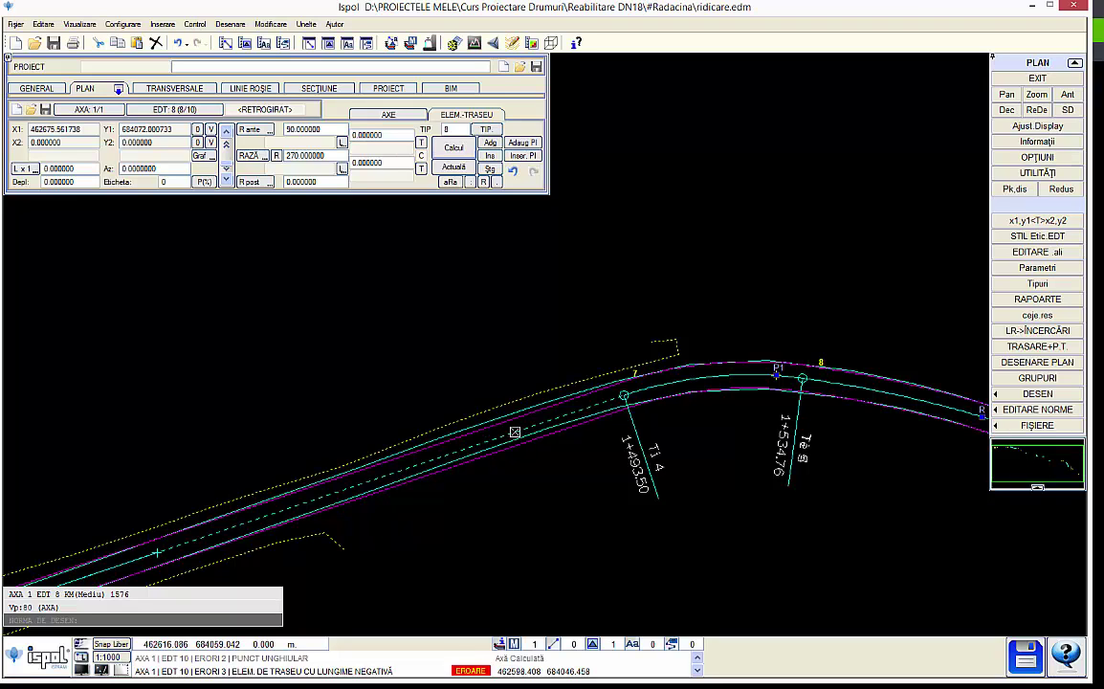
pyautogui.click(161, 550)
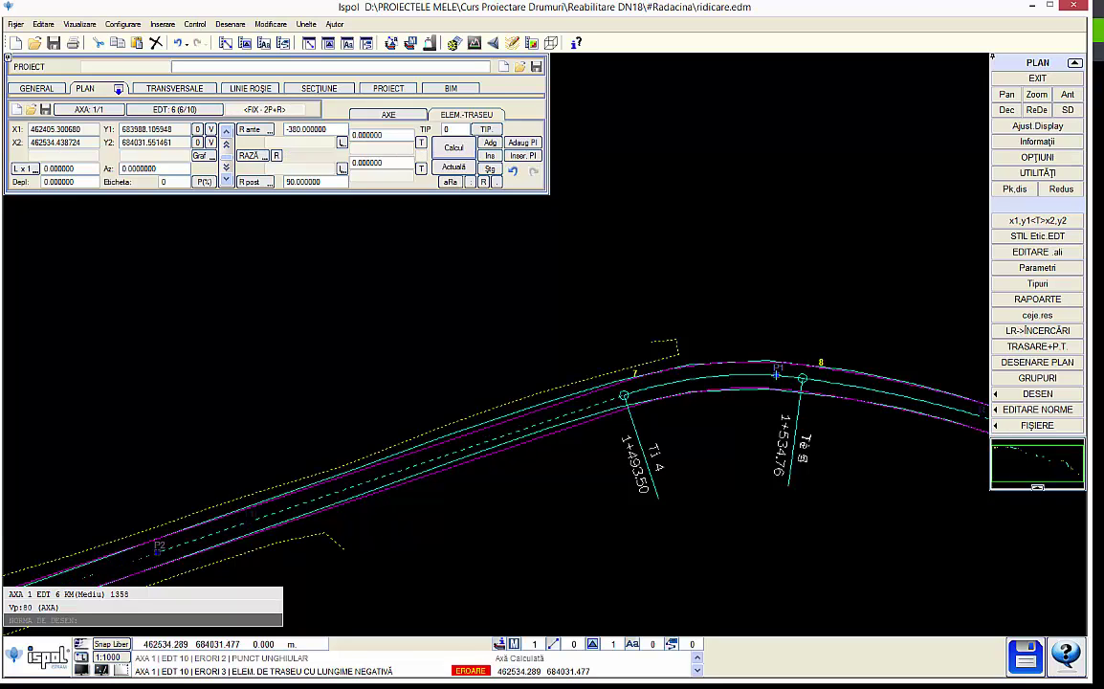
pyautogui.click(593, 396)
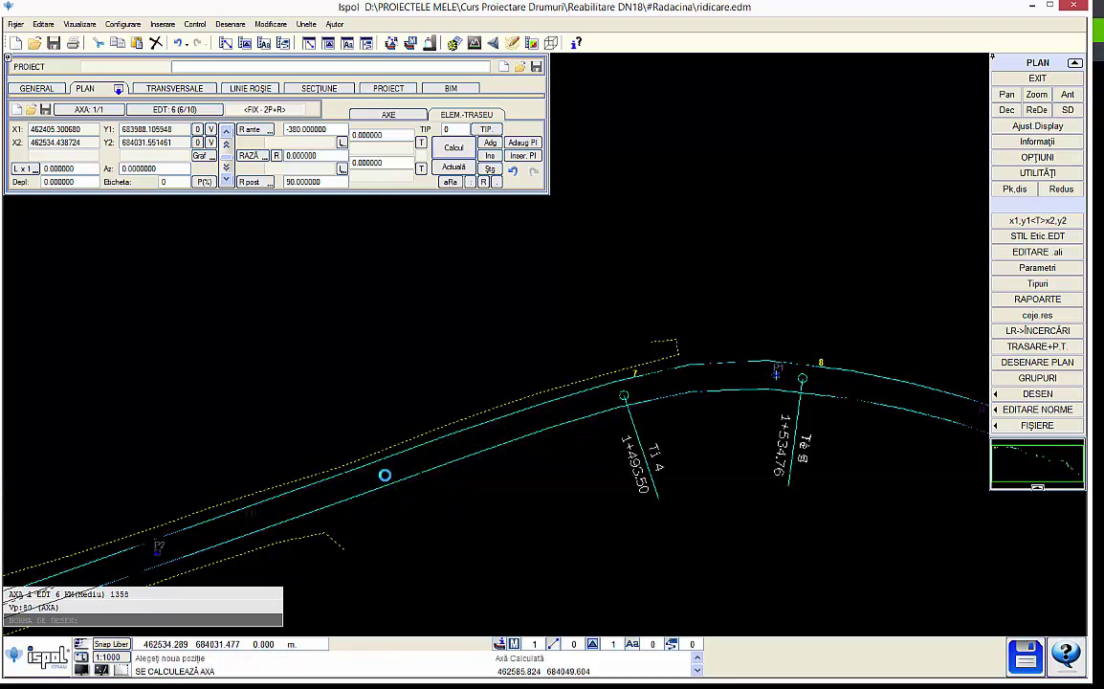
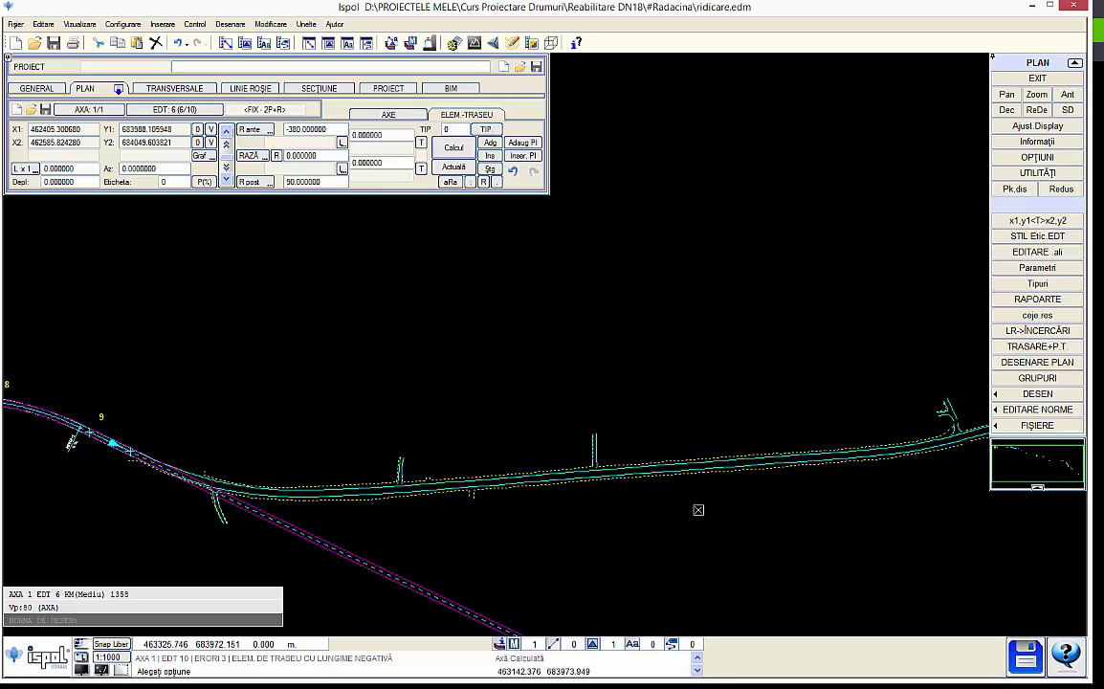
# Step: Step to the last axis element and add a new LEGĂTURĂ connecting element after it
pyautogui.click(227, 180)
pyautogui.click(227, 180)
pyautogui.click(227, 180)
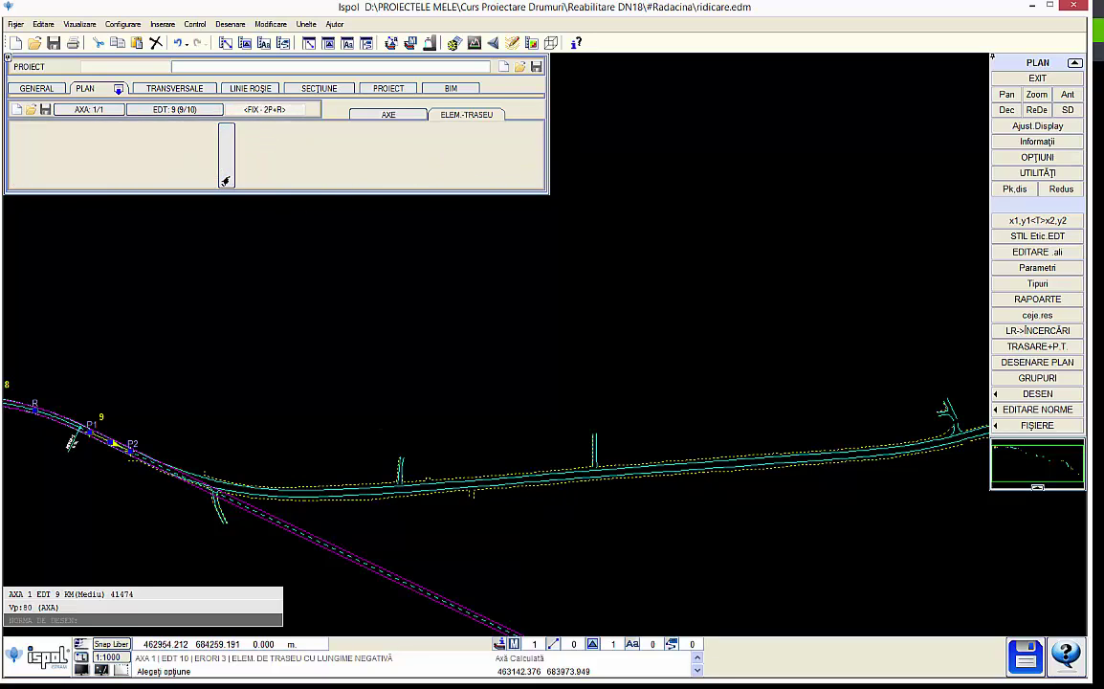
pyautogui.click(227, 180)
pyautogui.click(226, 179)
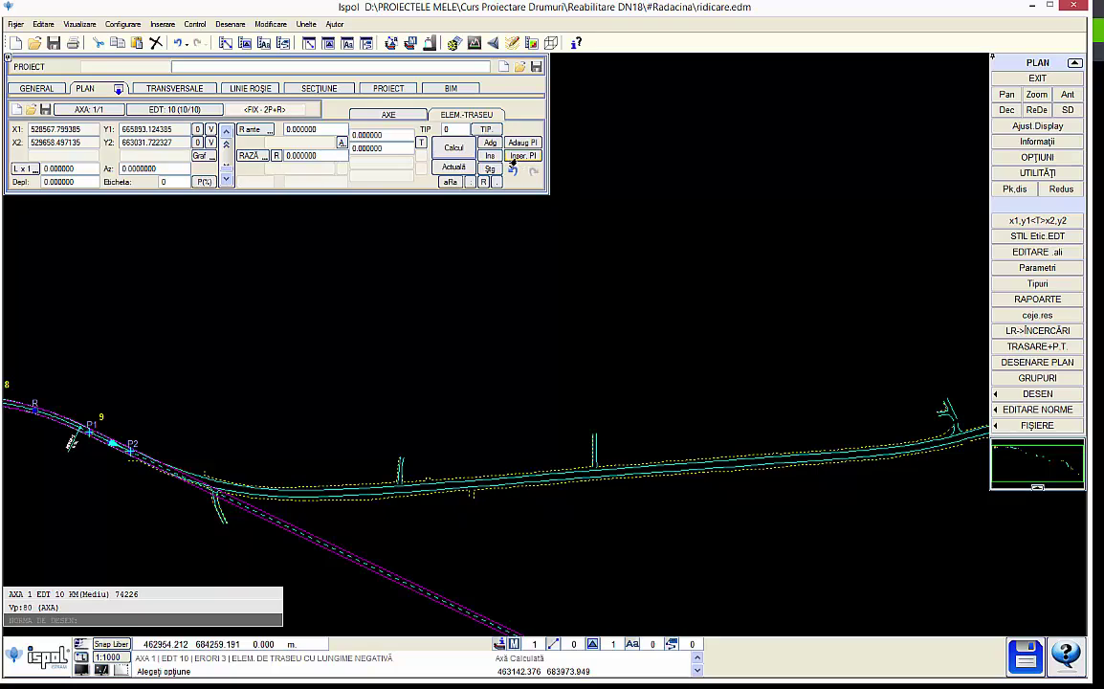
# Step: Pick tangent points P1 and P2 on the straight road axis east of the junction
pyautogui.click(61, 133)
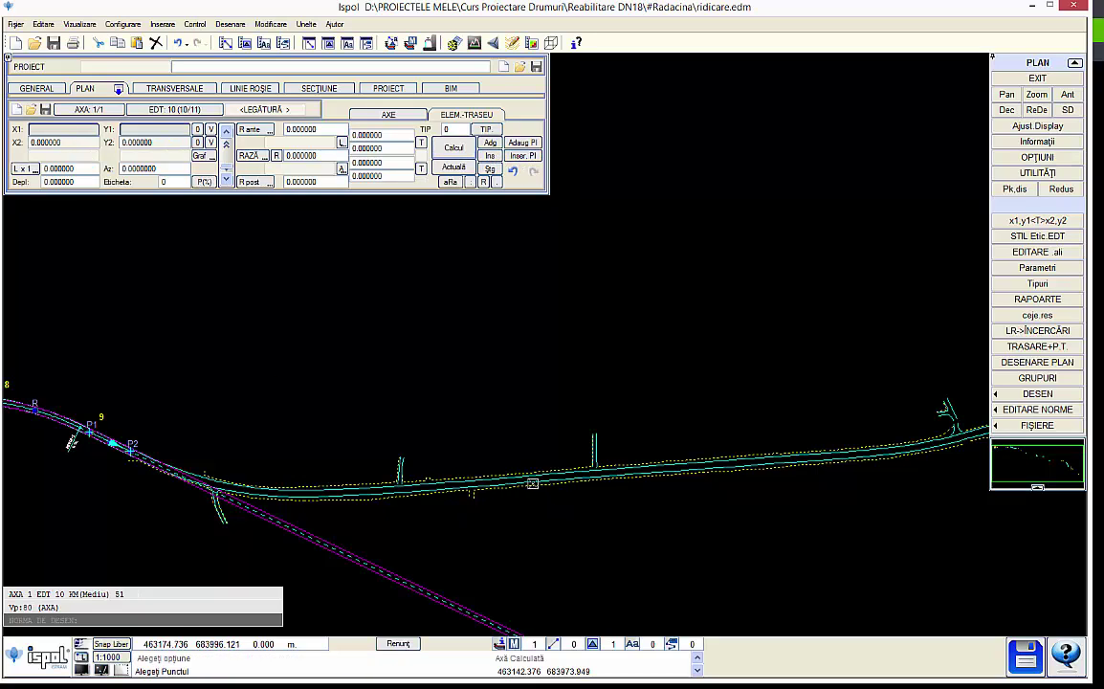
pyautogui.scroll(2, 532, 483)
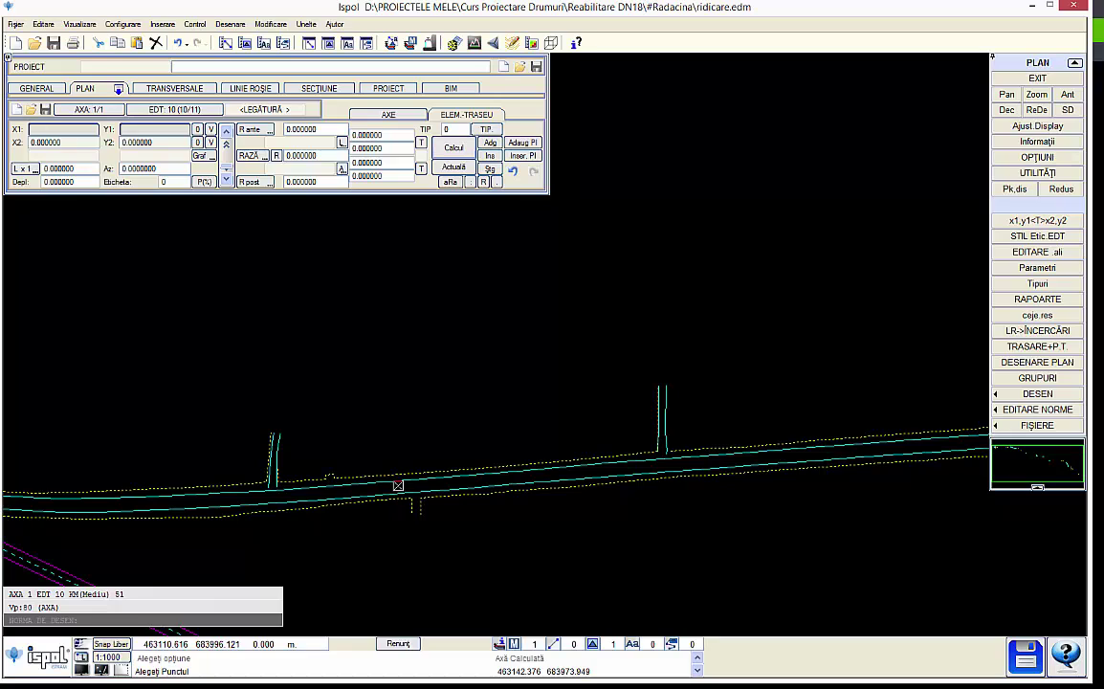
pyautogui.click(399, 487)
pyautogui.click(144, 145)
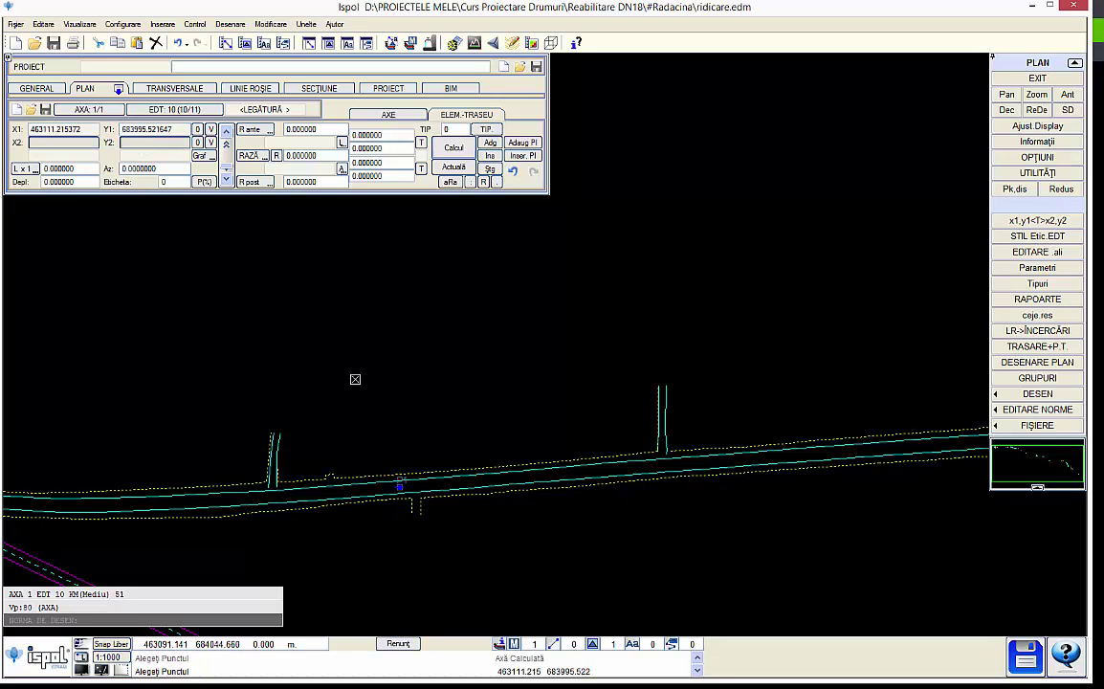
pyautogui.click(919, 447)
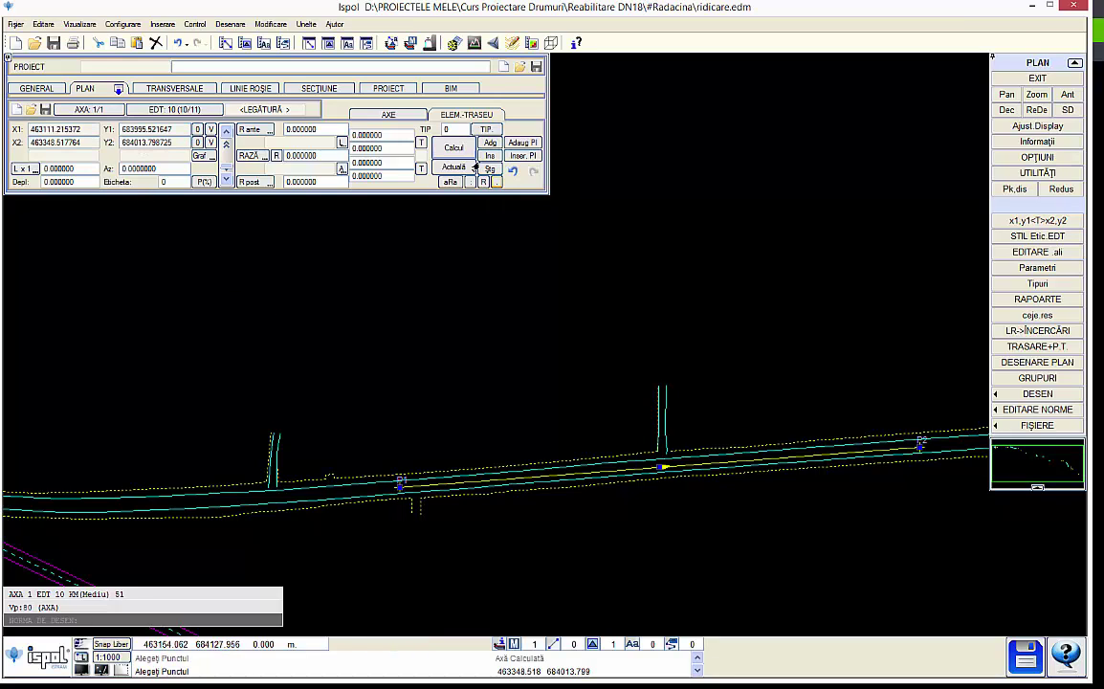
# Step: Re-place P2 precisely on the axis and calculate the tangent, adding a FLOTANT element
pyautogui.scroll(2, 476, 442)
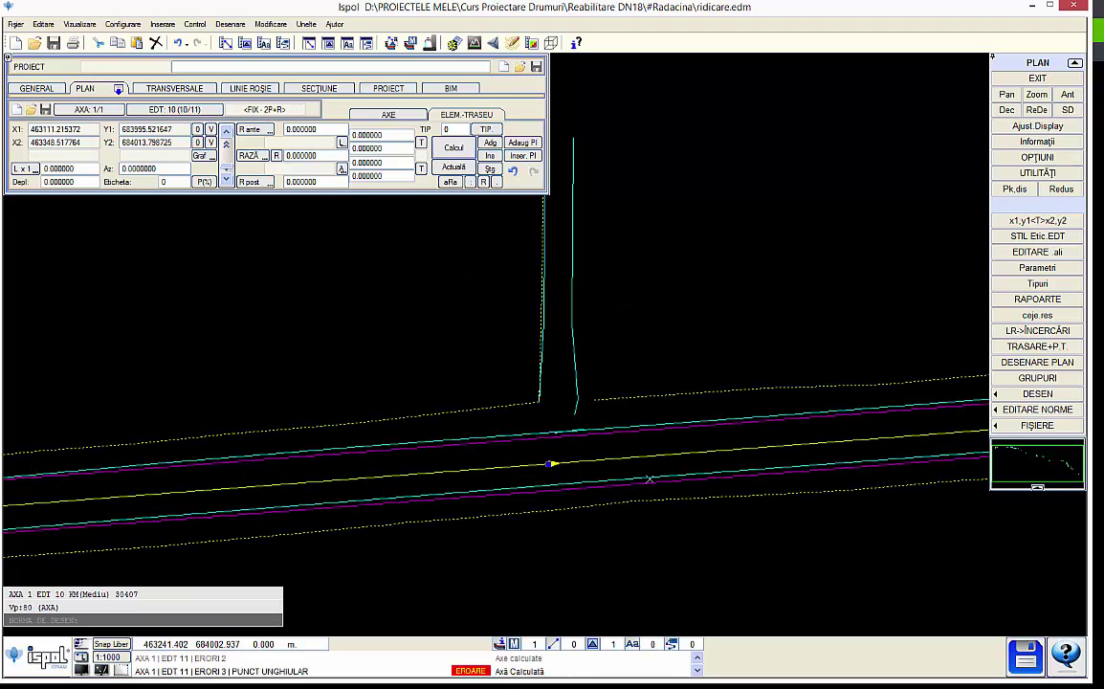
pyautogui.scroll(1, 398, 515)
pyautogui.scroll(1, 526, 490)
pyautogui.scroll(1, 654, 466)
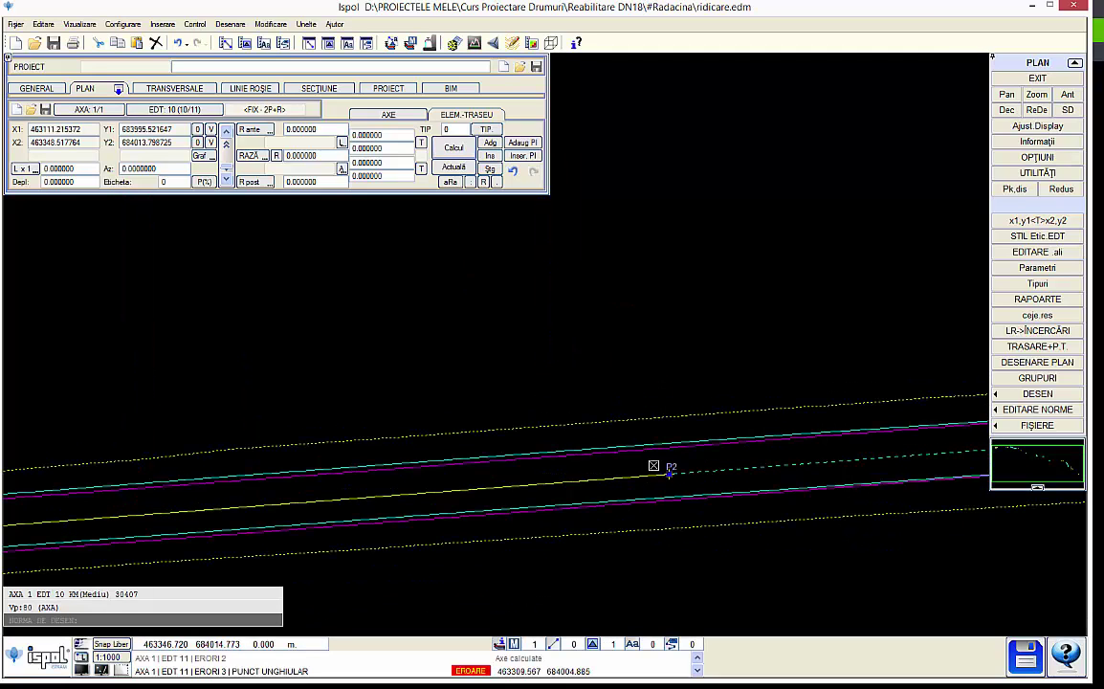
pyautogui.click(668, 471)
pyautogui.scroll(-2, 667, 469)
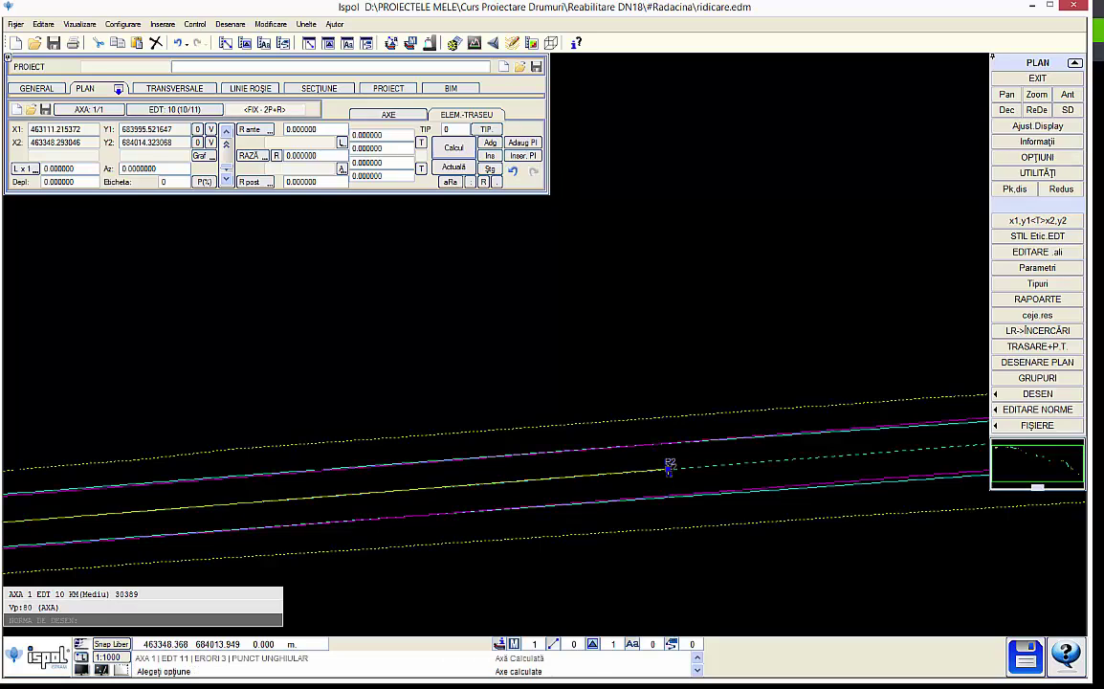
pyautogui.moveTo(605, 497); pyautogui.dragTo(957, 502, button='middle')
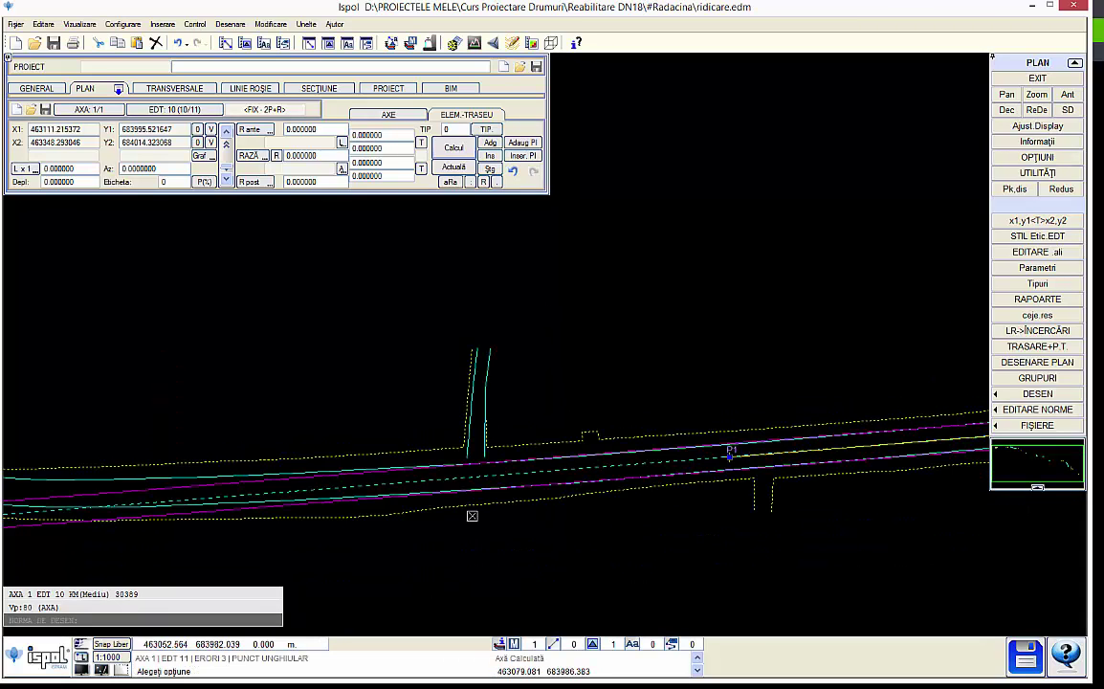
pyautogui.click(442, 147)
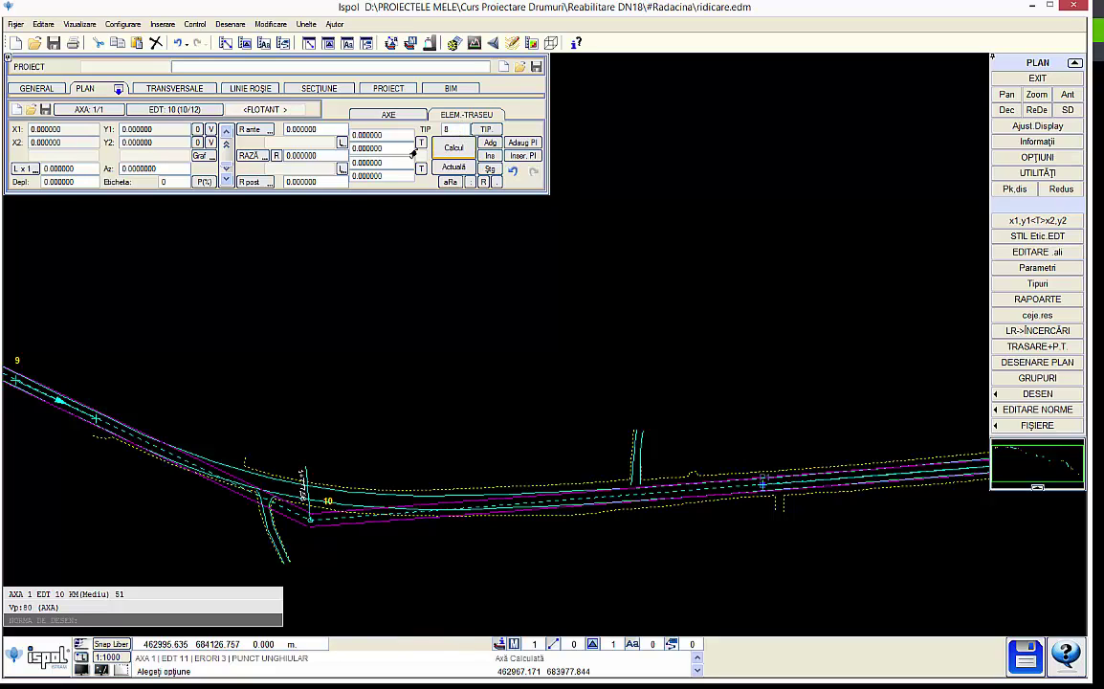
# Step: Give the floating curve a -120 radius and recalculate the axis
pyautogui.click(312, 156)
pyautogui.write('-1')
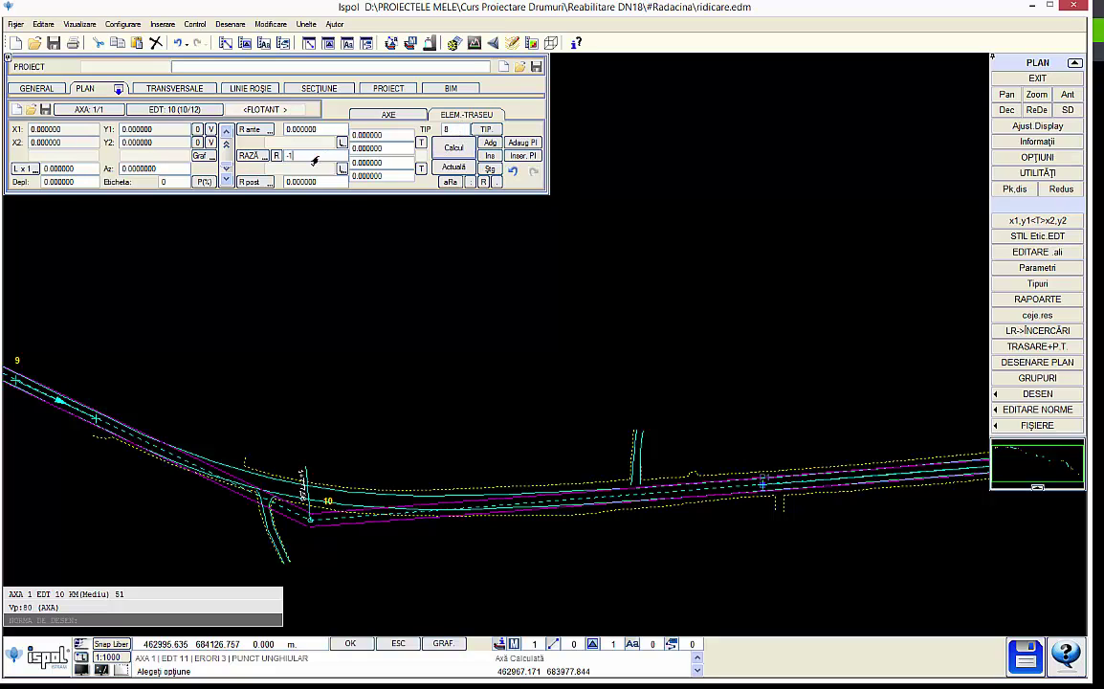
pyautogui.write('20')
pyautogui.press('Return')
pyautogui.click(446, 168)
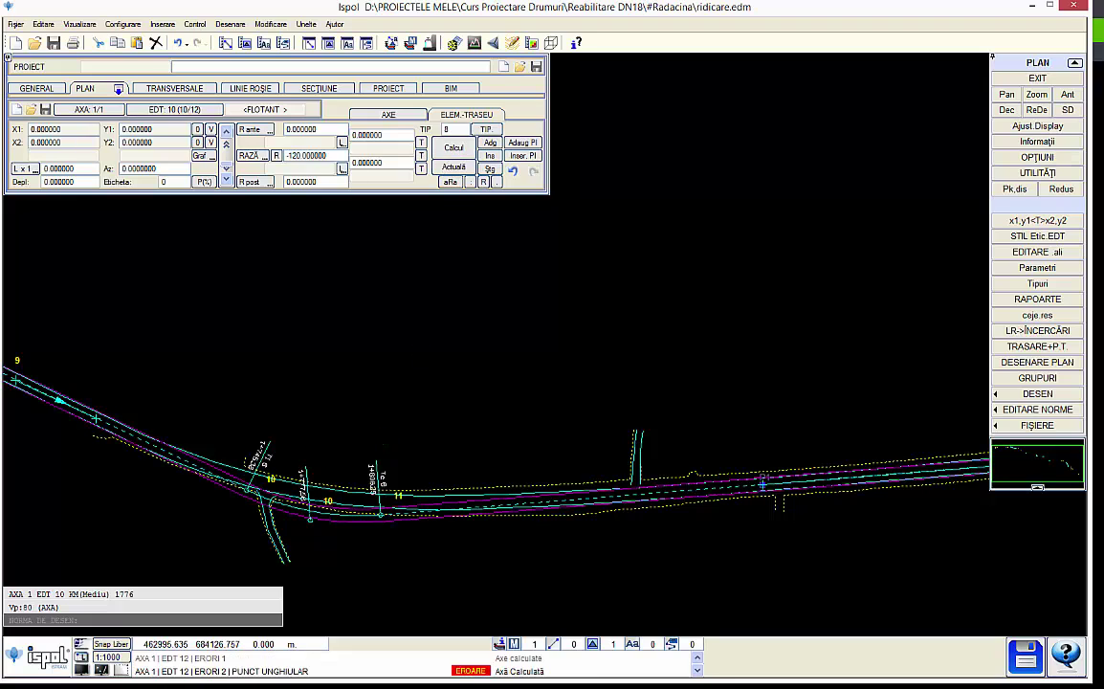
pyautogui.scroll(2, 458, 510)
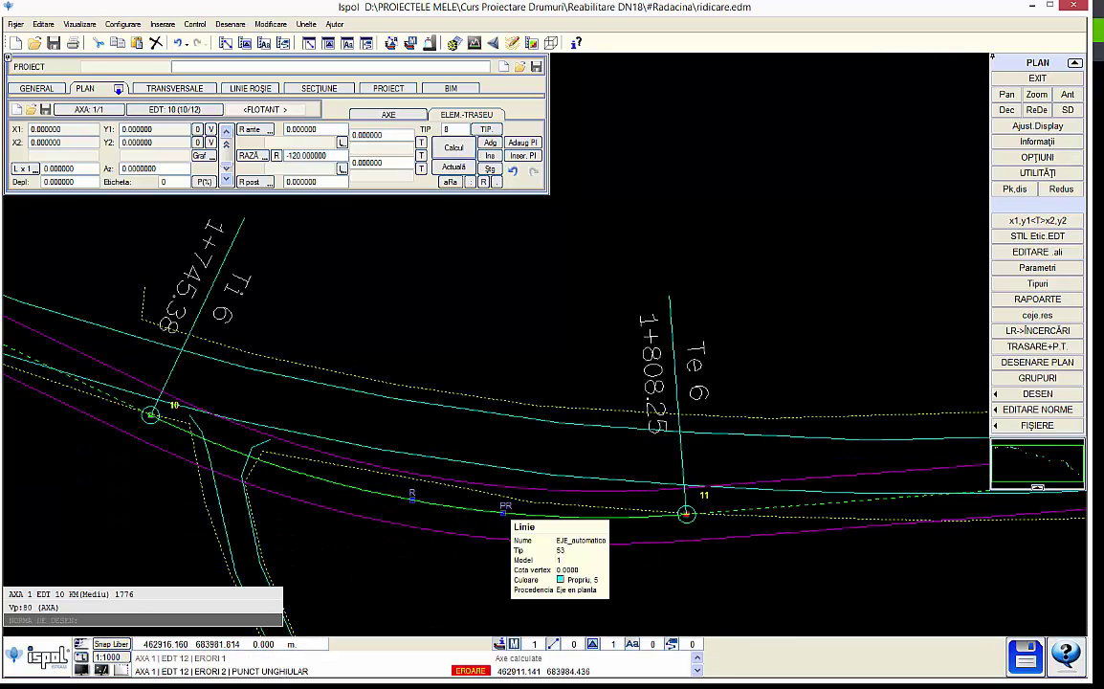
# Step: Pick the curve radius on the plan until it reads -348.078734 along the road
pyautogui.click(504, 449)
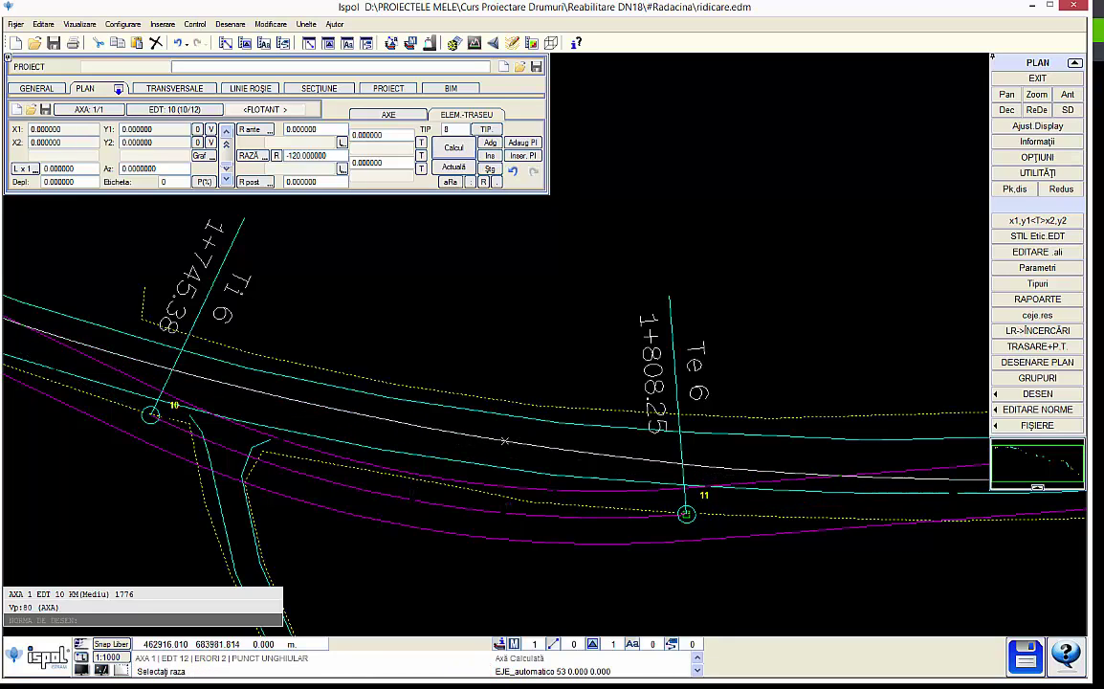
pyautogui.click(510, 532)
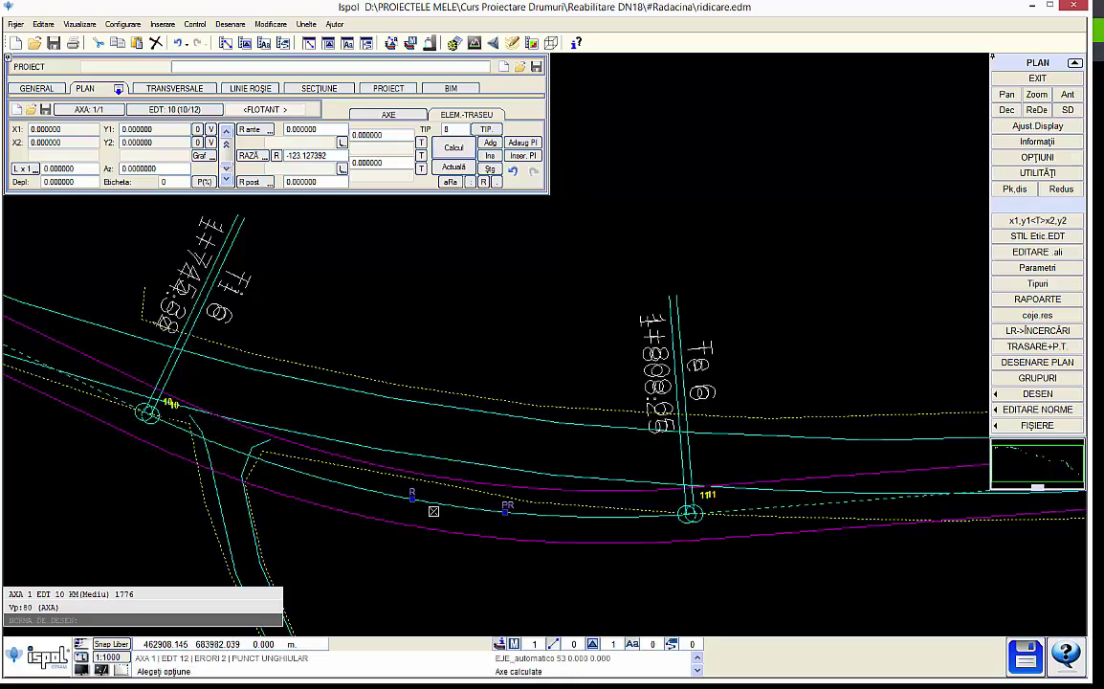
pyautogui.click(458, 508)
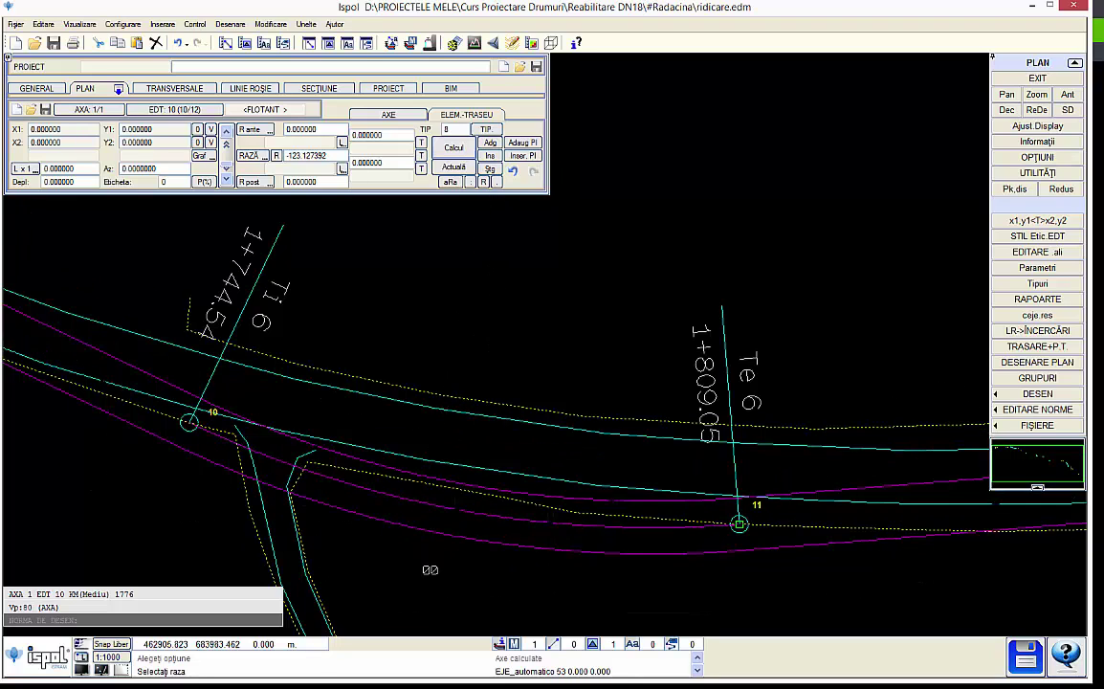
pyautogui.click(387, 514)
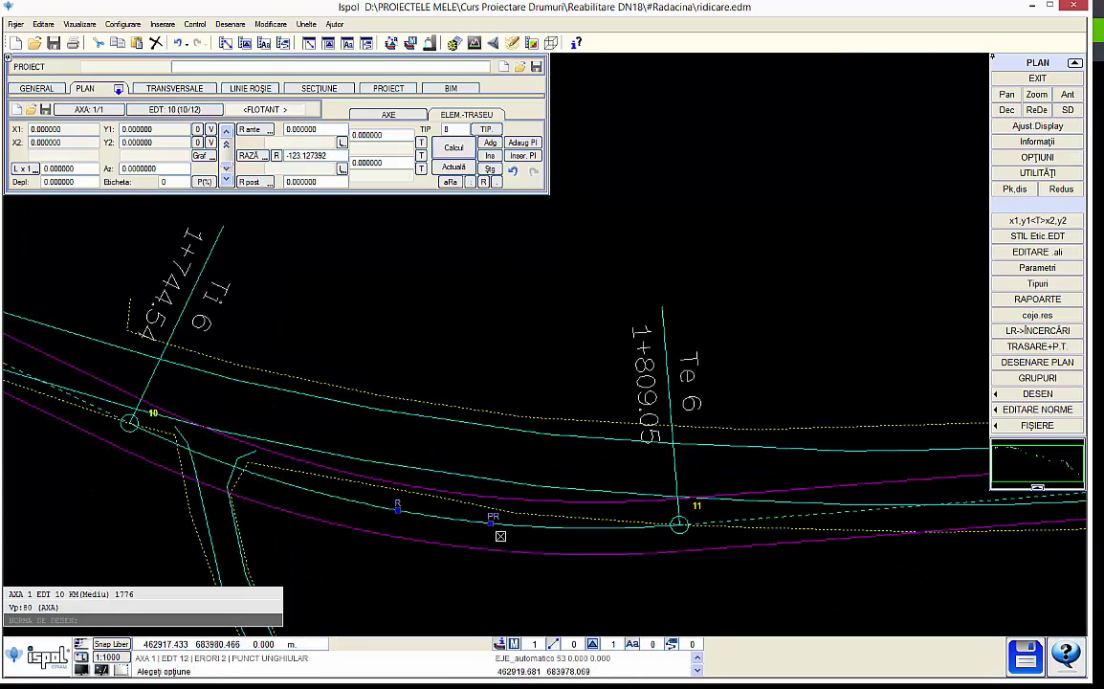
pyautogui.click(490, 520)
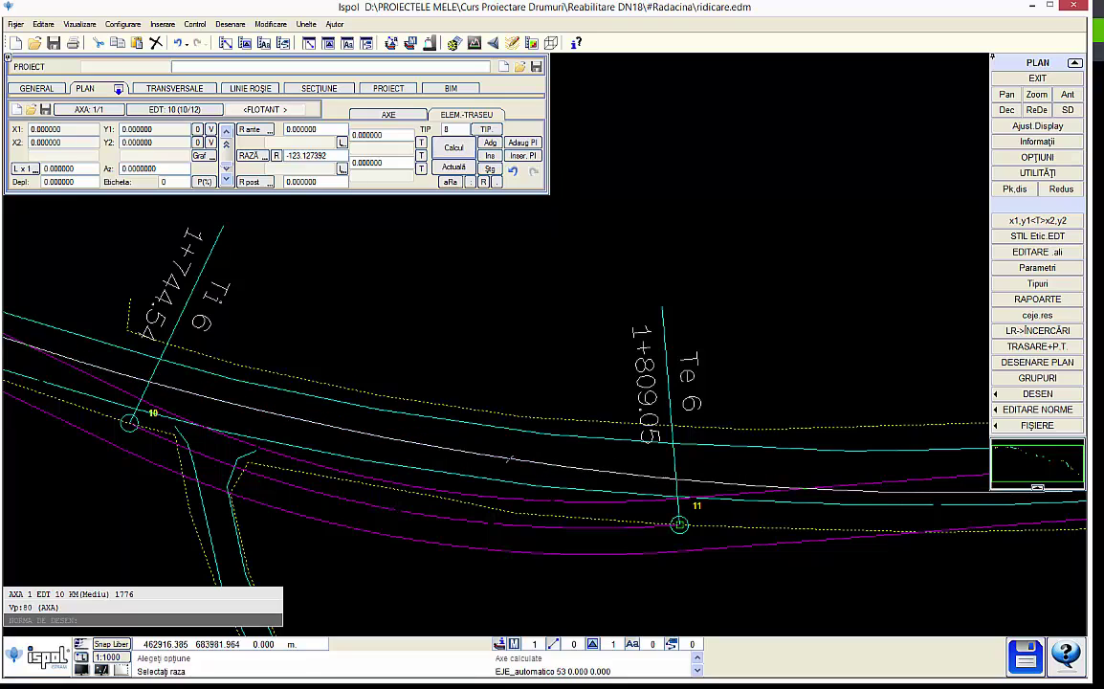
pyautogui.click(507, 459)
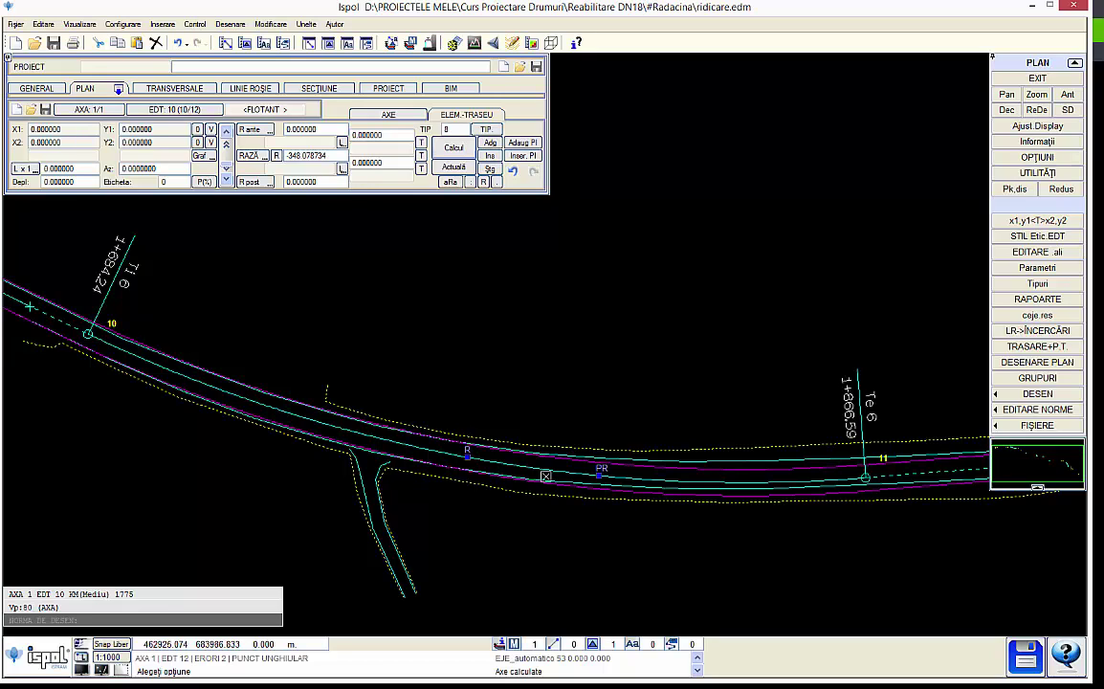
pyautogui.moveTo(545, 475); pyautogui.dragTo(384, 475, button='middle')
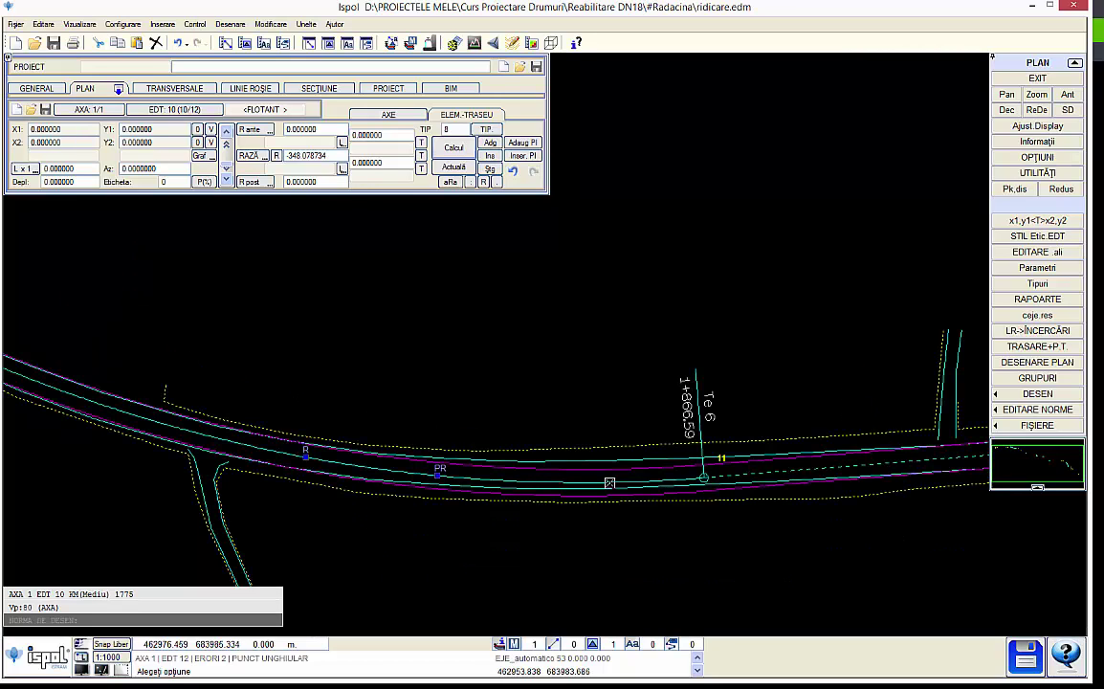
# Step: Set the clothoid length to 100 and recalculate the axis
pyautogui.click(381, 164)
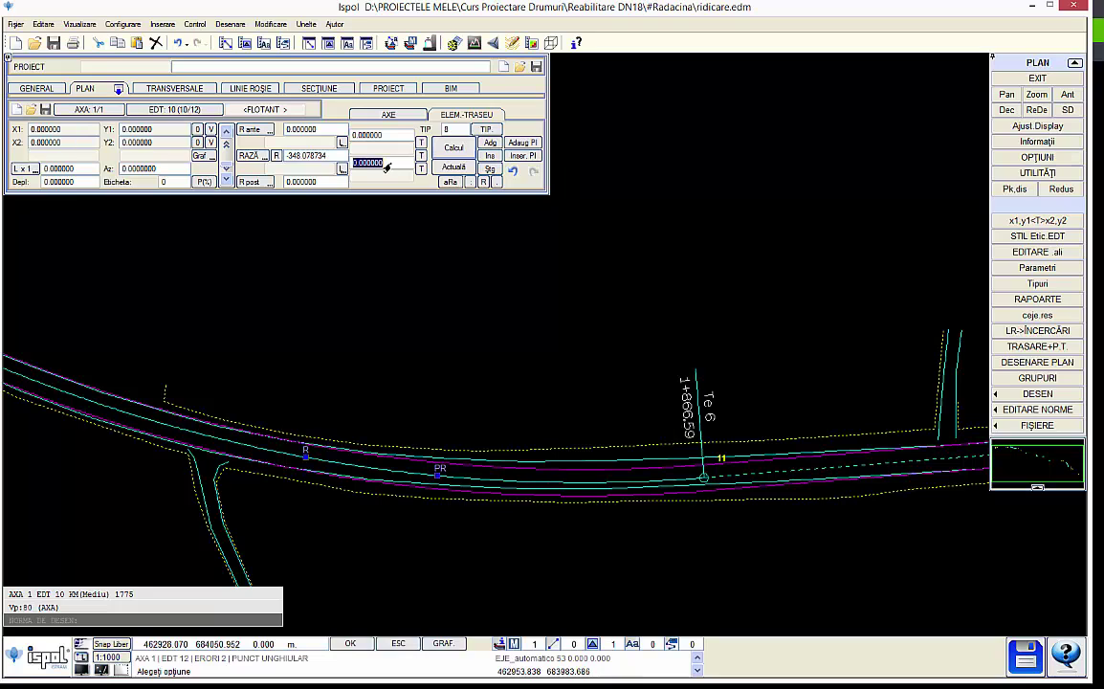
pyautogui.write('100')
pyautogui.press('Return')
pyautogui.click(462, 166)
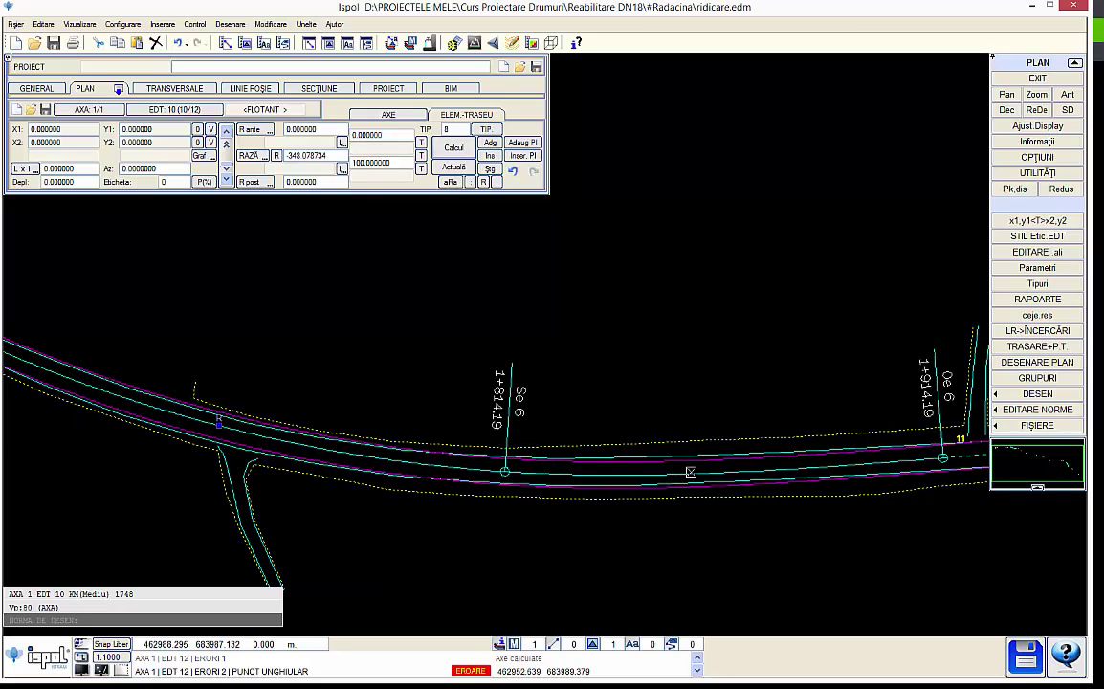
pyautogui.moveTo(529, 470); pyautogui.dragTo(619, 482, button='middle')
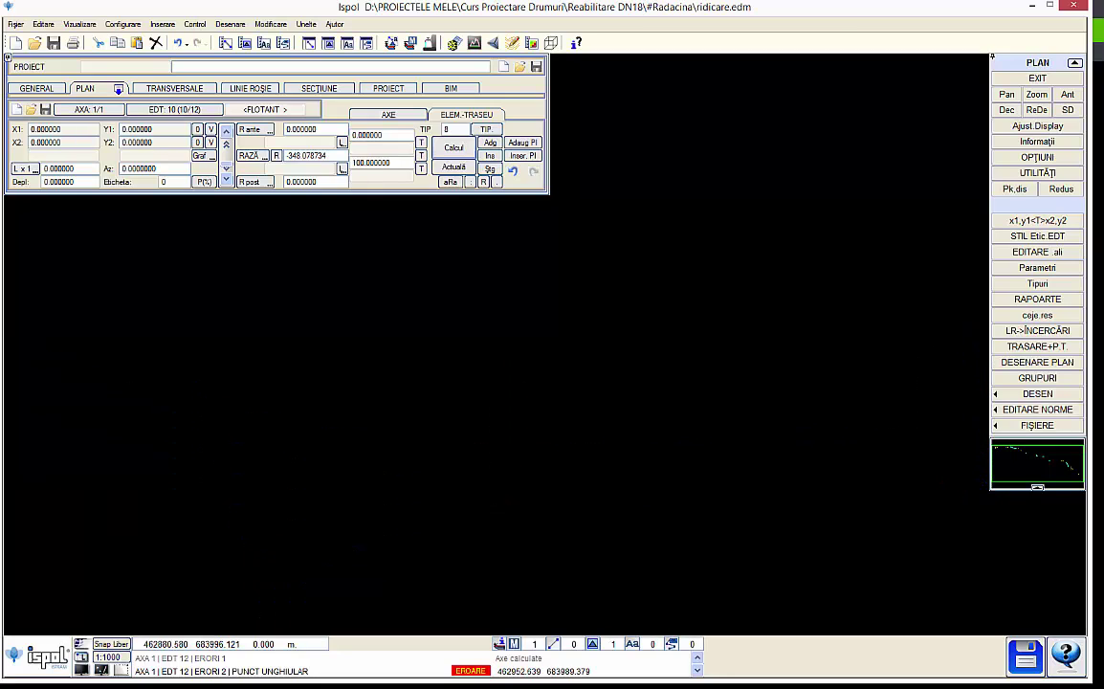
# Step: Change the curve to radius -320 with clothoid length 140 and recalculate
pyautogui.click(306, 155)
pyautogui.write('-320')
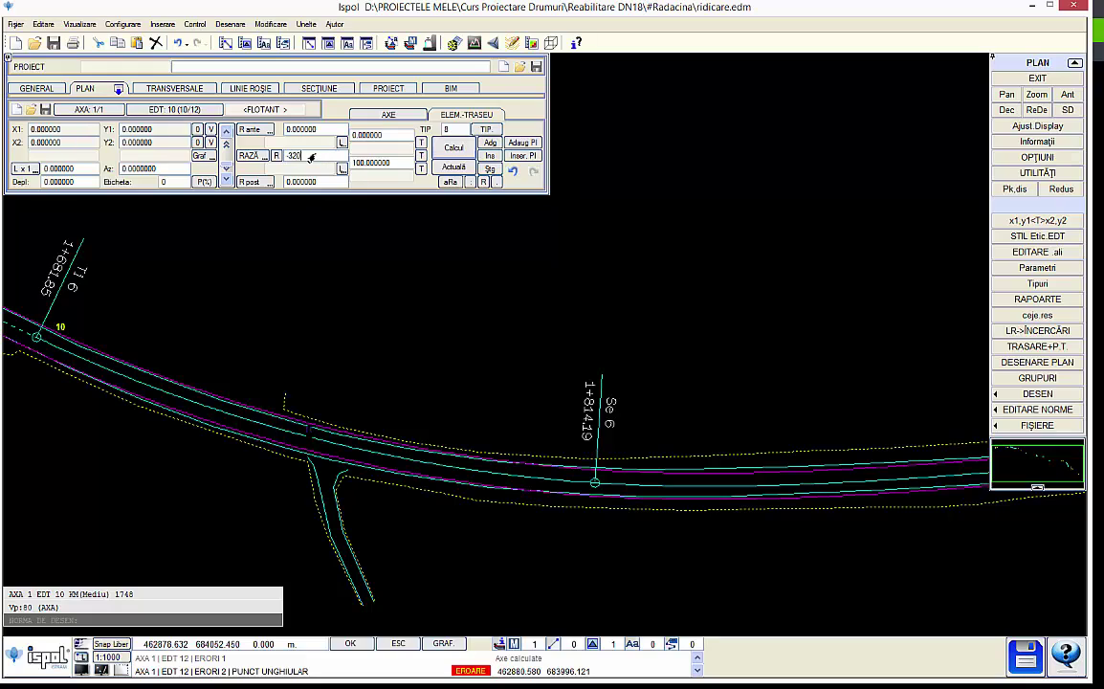
pyautogui.press('Return')
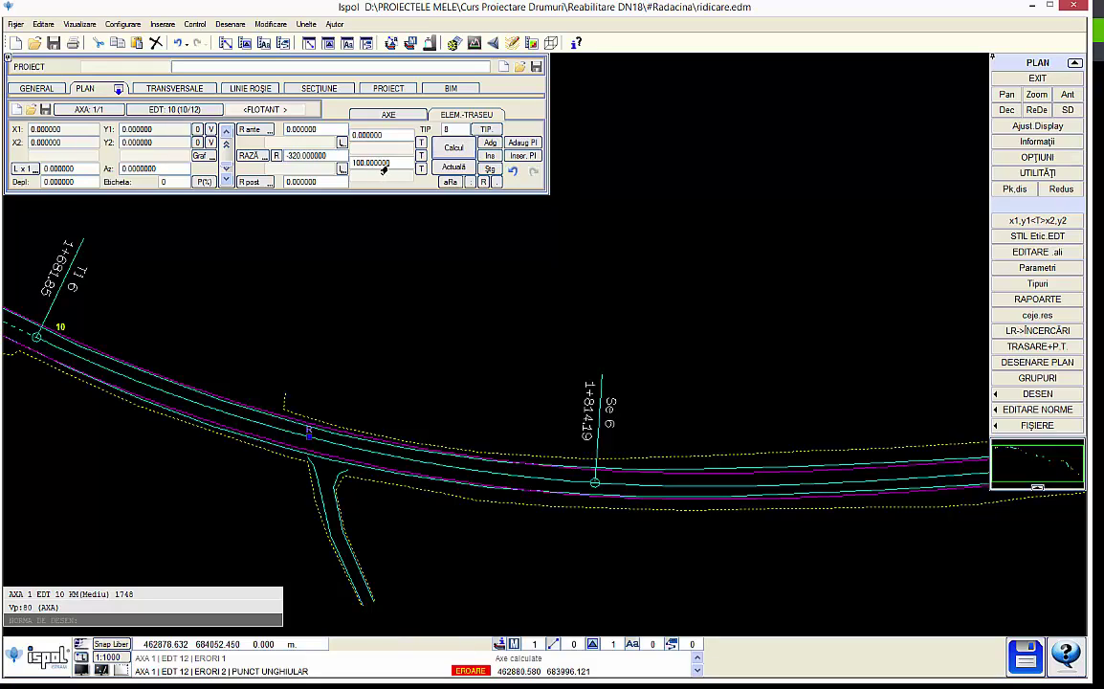
pyautogui.click(382, 167)
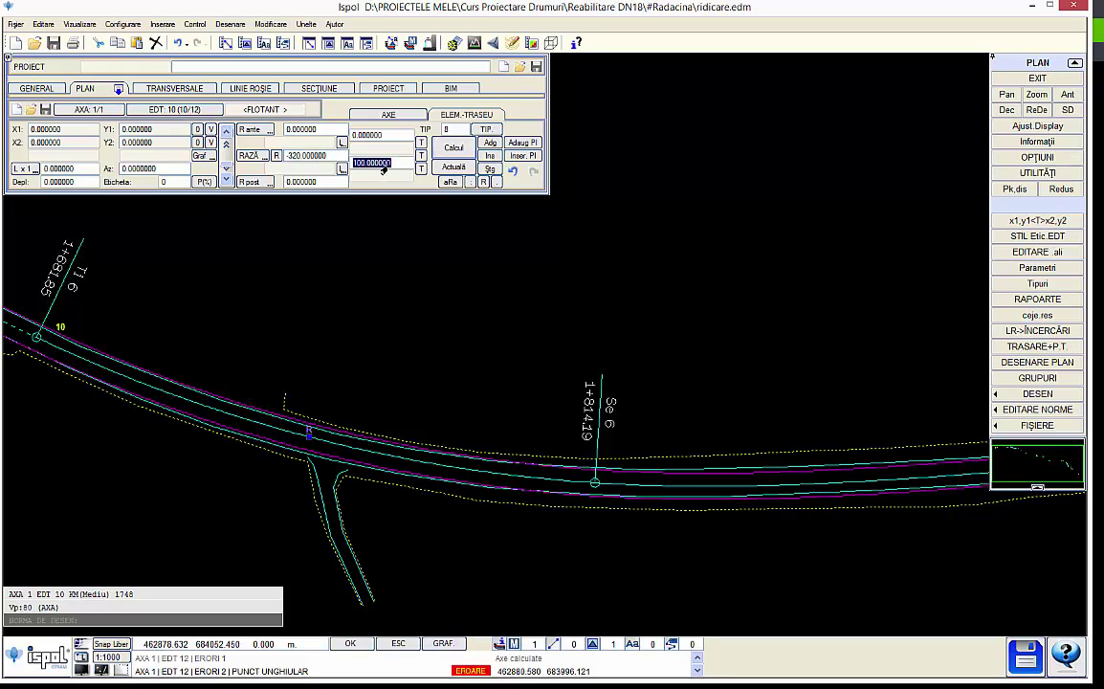
pyautogui.write('140')
pyautogui.press('Return')
pyautogui.click(428, 167)
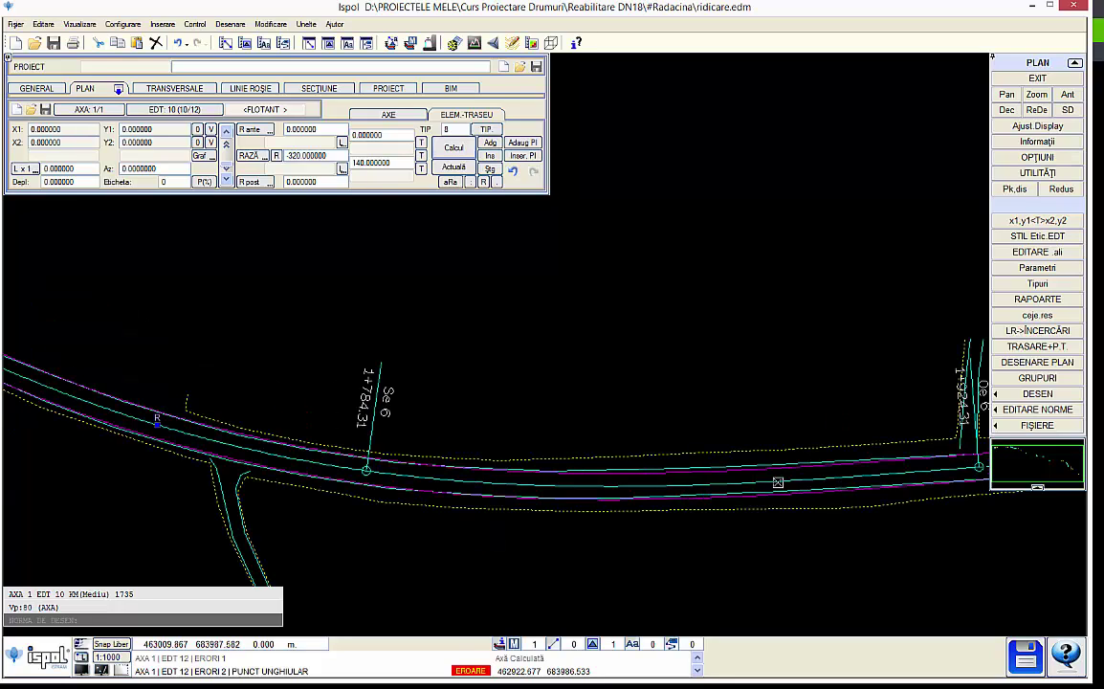
# Step: Set the length value to 160 and radius to -300, then follow the curve to station 11
pyautogui.scroll(-2, 618, 441)
pyautogui.click(384, 162)
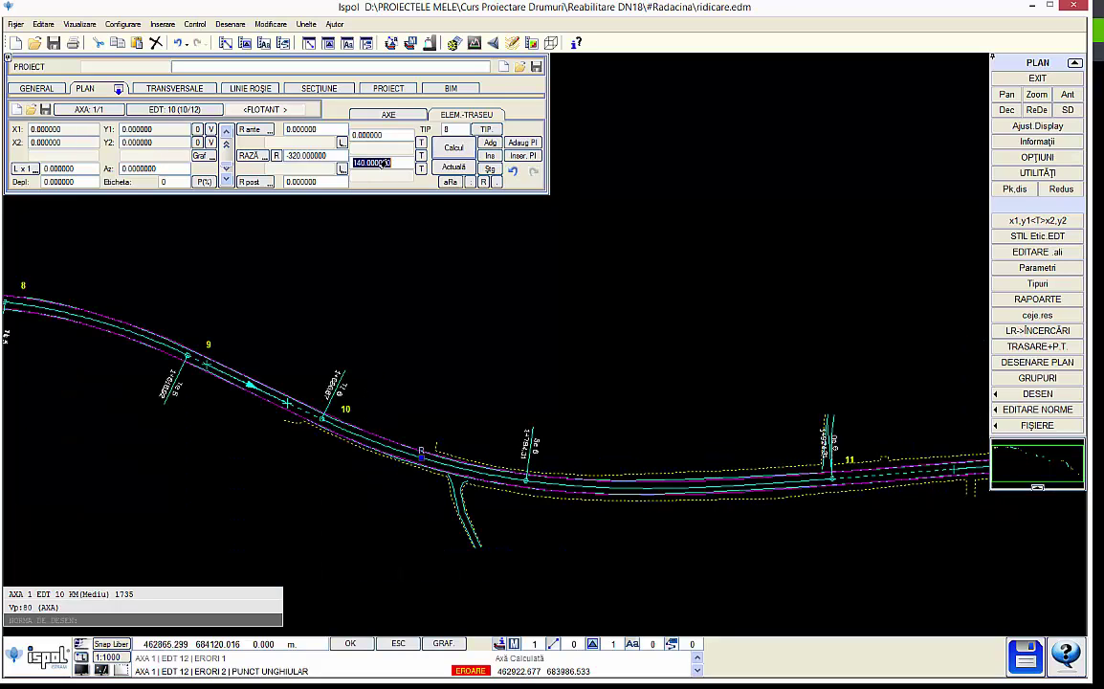
pyautogui.write('160')
pyautogui.press('Return')
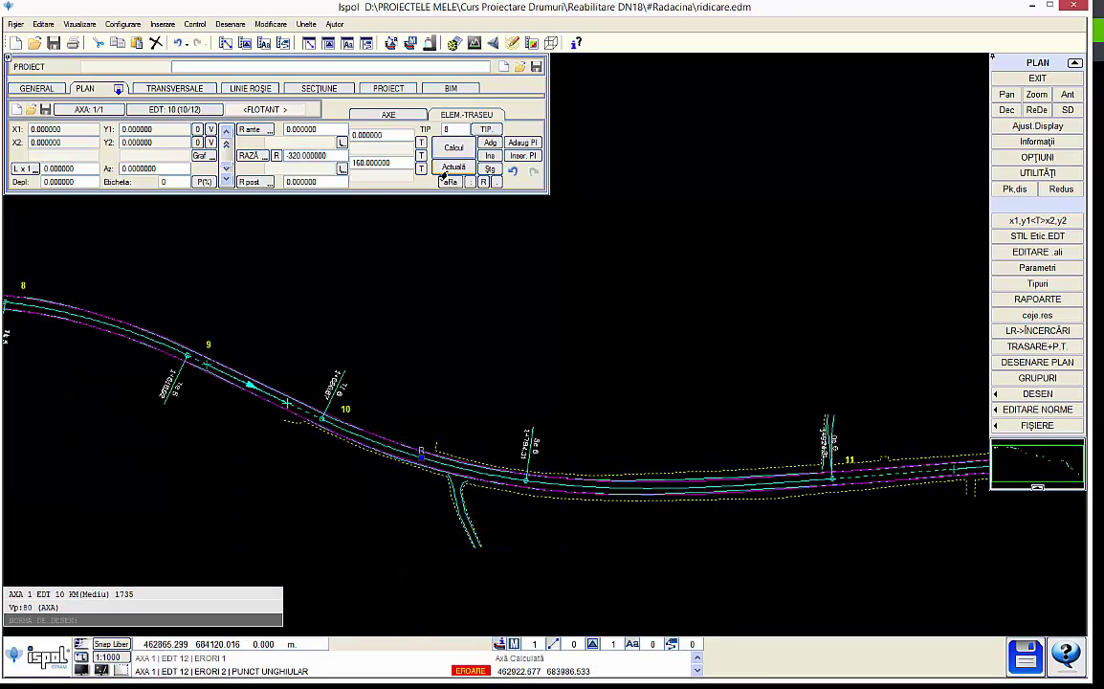
pyautogui.scroll(2, 667, 476)
pyautogui.moveTo(147, 428); pyautogui.dragTo(326, 430, button='middle')
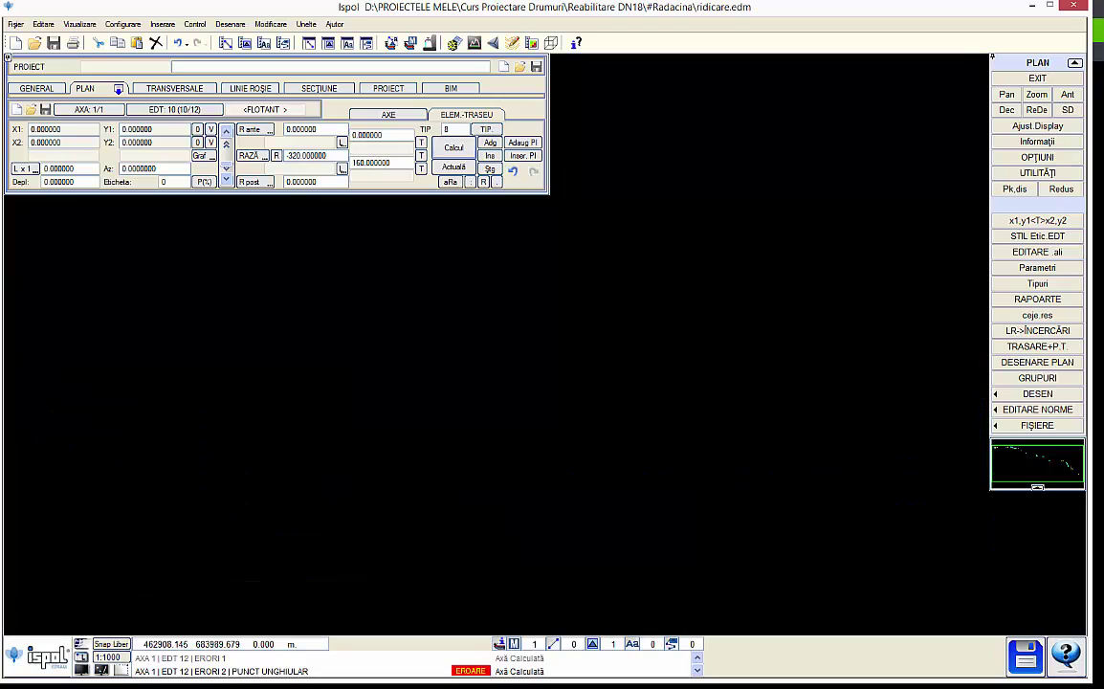
pyautogui.write('-')
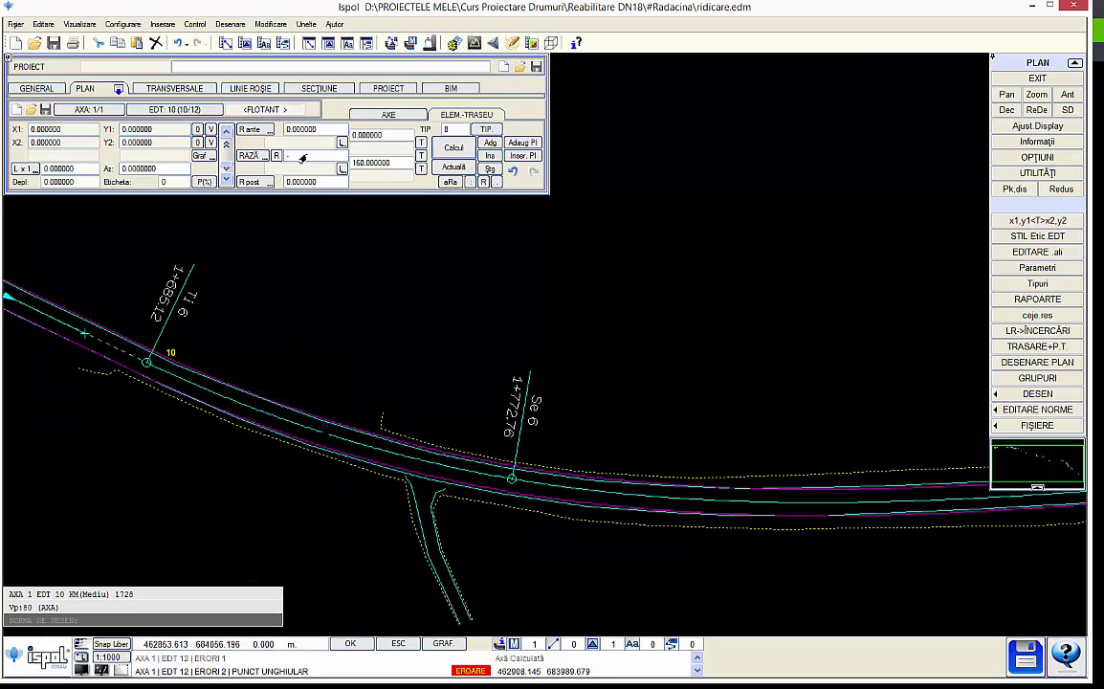
pyautogui.write('30')
pyautogui.press('Return')
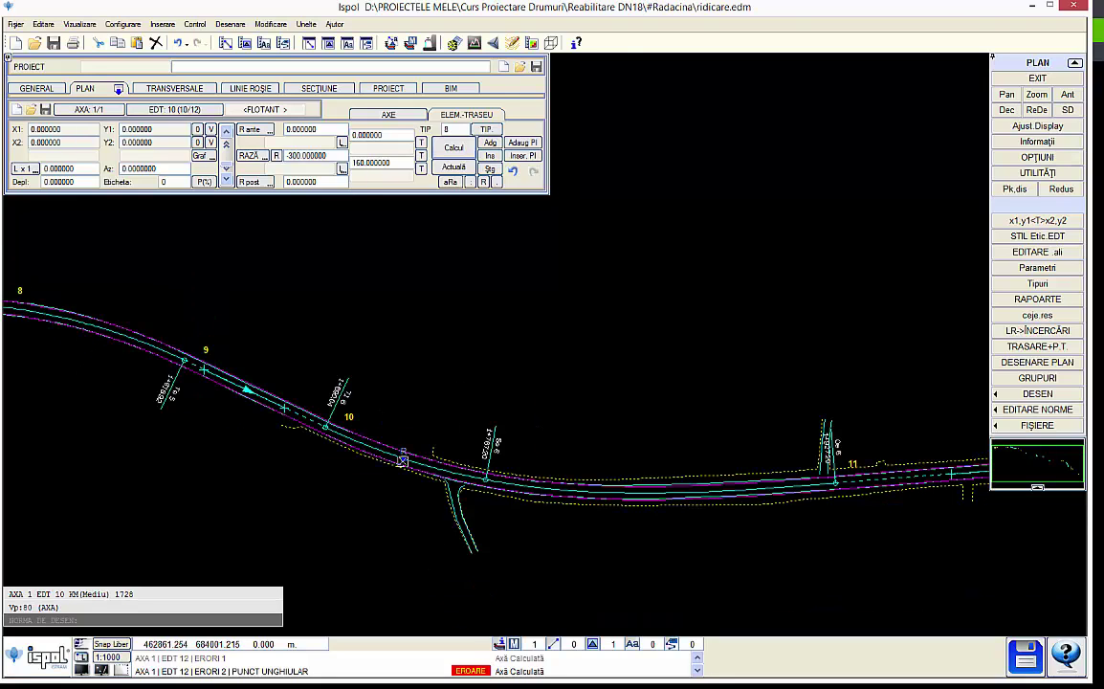
pyautogui.moveTo(472, 477); pyautogui.dragTo(601, 515, button='middle')
pyautogui.moveTo(763, 538); pyautogui.dragTo(170, 471, button='middle')
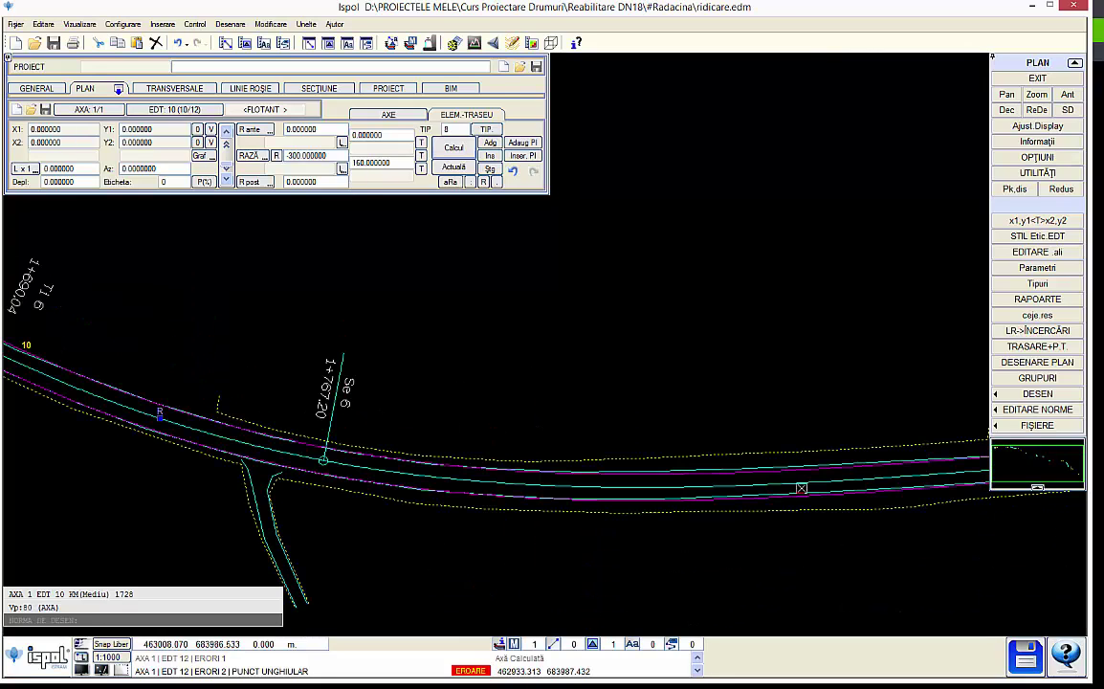
pyautogui.moveTo(663, 465); pyautogui.dragTo(452, 473, button='middle')
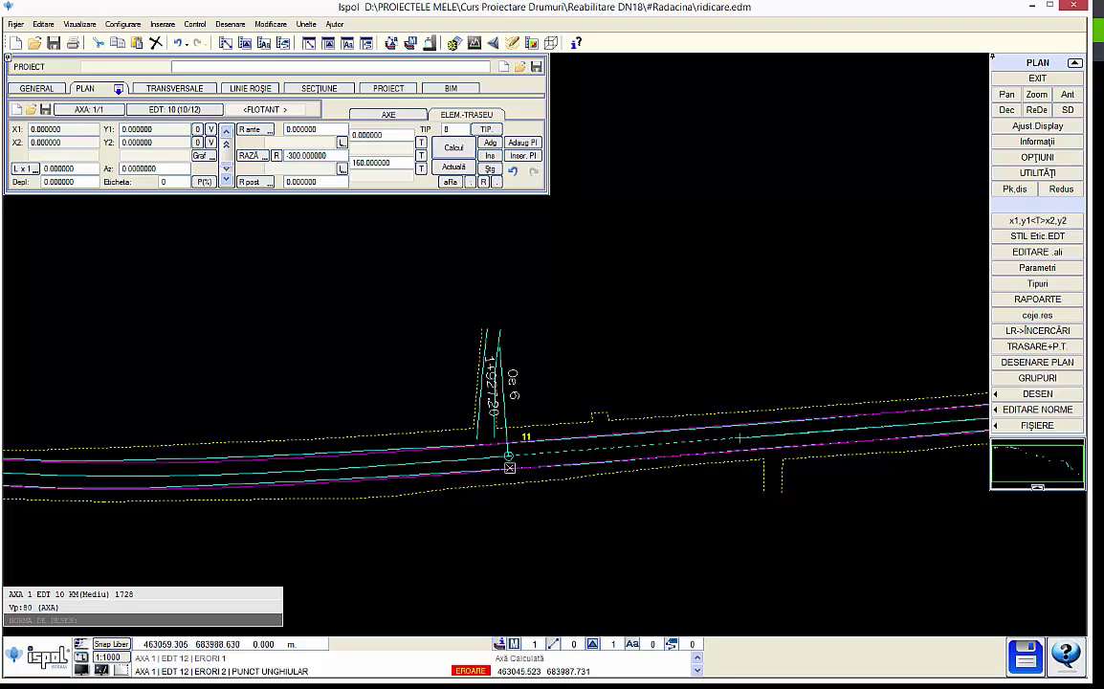
# Step: Centre the view on the junction and add a new element after the last one
pyautogui.scroll(-3, 345, 468)
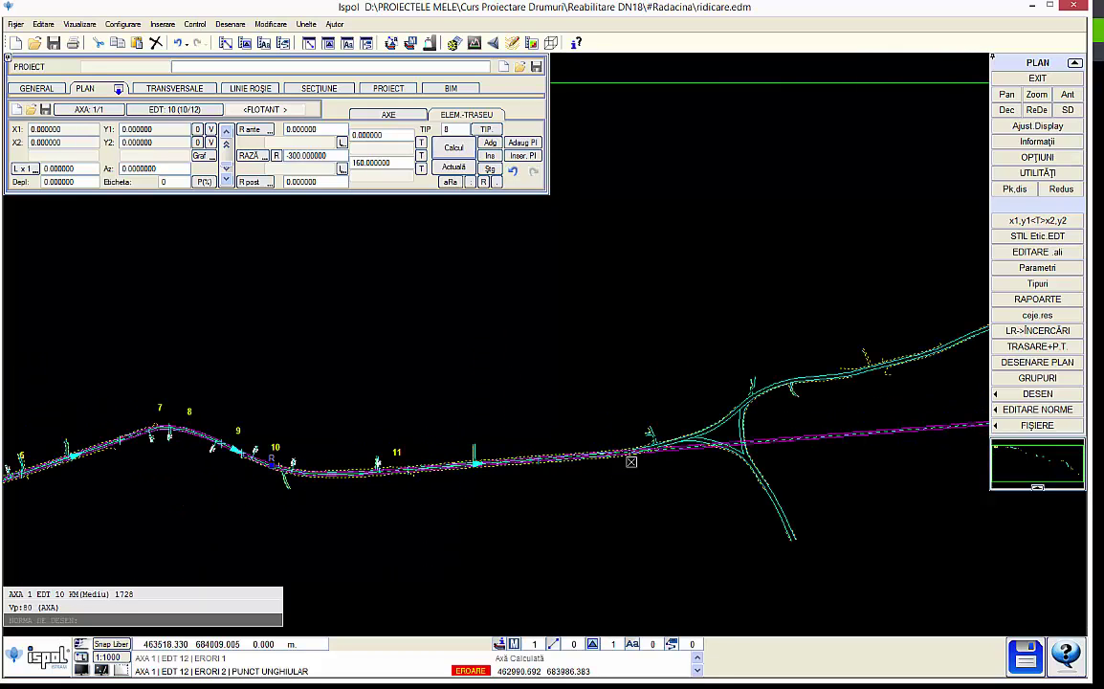
pyautogui.scroll(3, 630, 461)
pyautogui.moveTo(630, 462); pyautogui.dragTo(401, 529, button='middle')
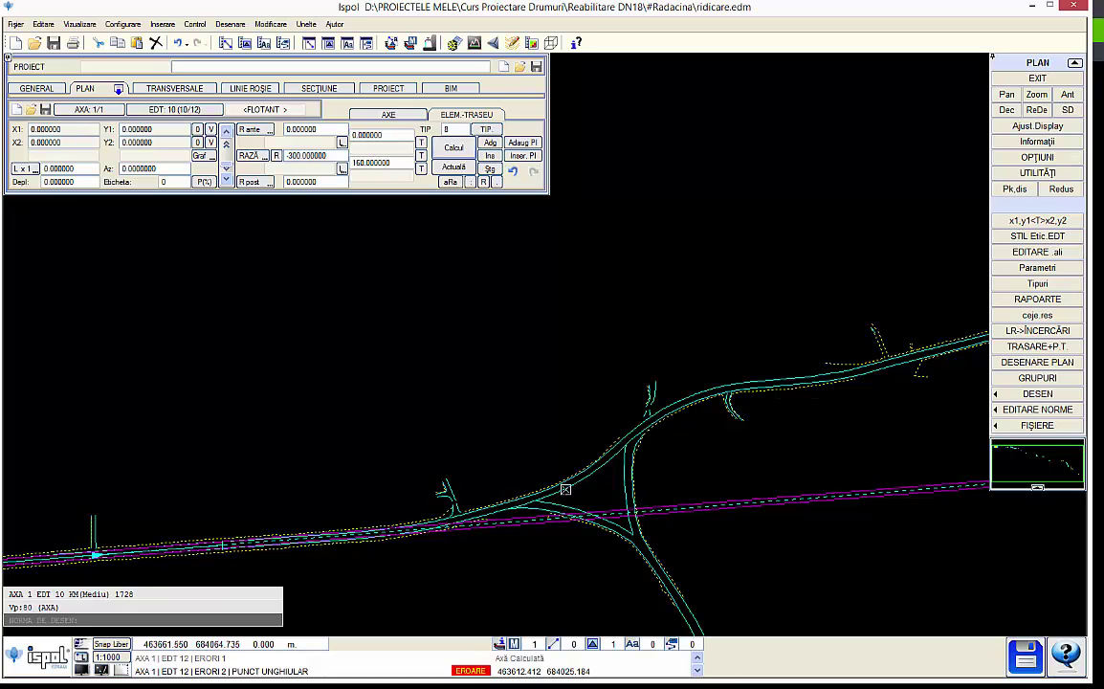
pyautogui.moveTo(647, 461); pyautogui.dragTo(651, 478, button='middle')
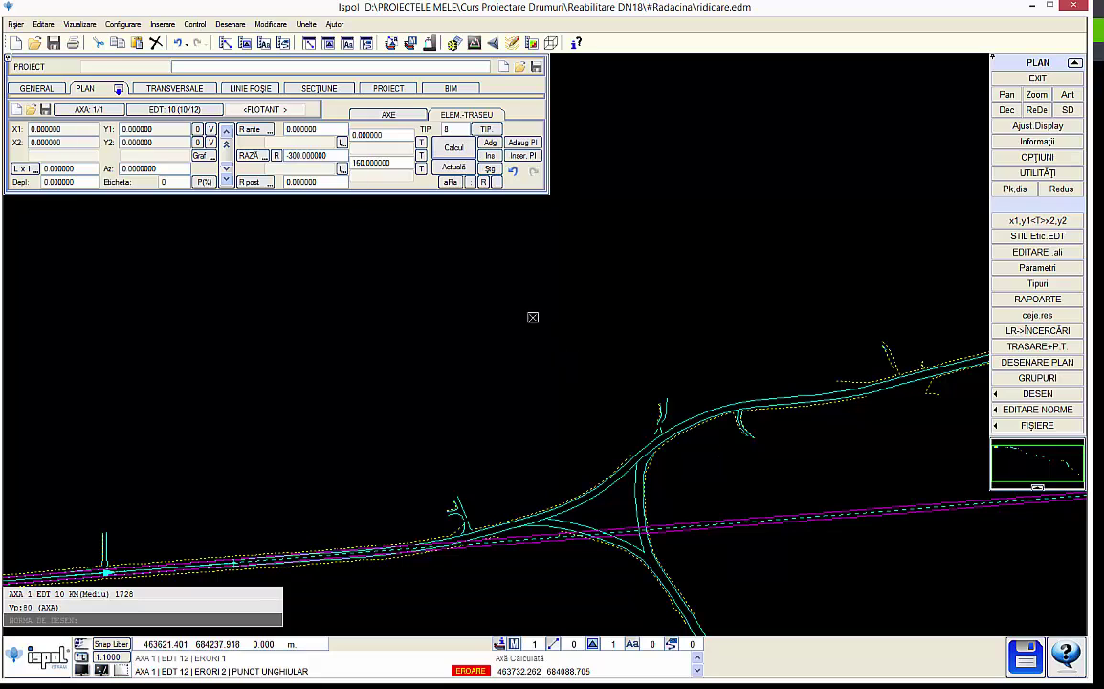
pyautogui.click(226, 178)
pyautogui.click(226, 179)
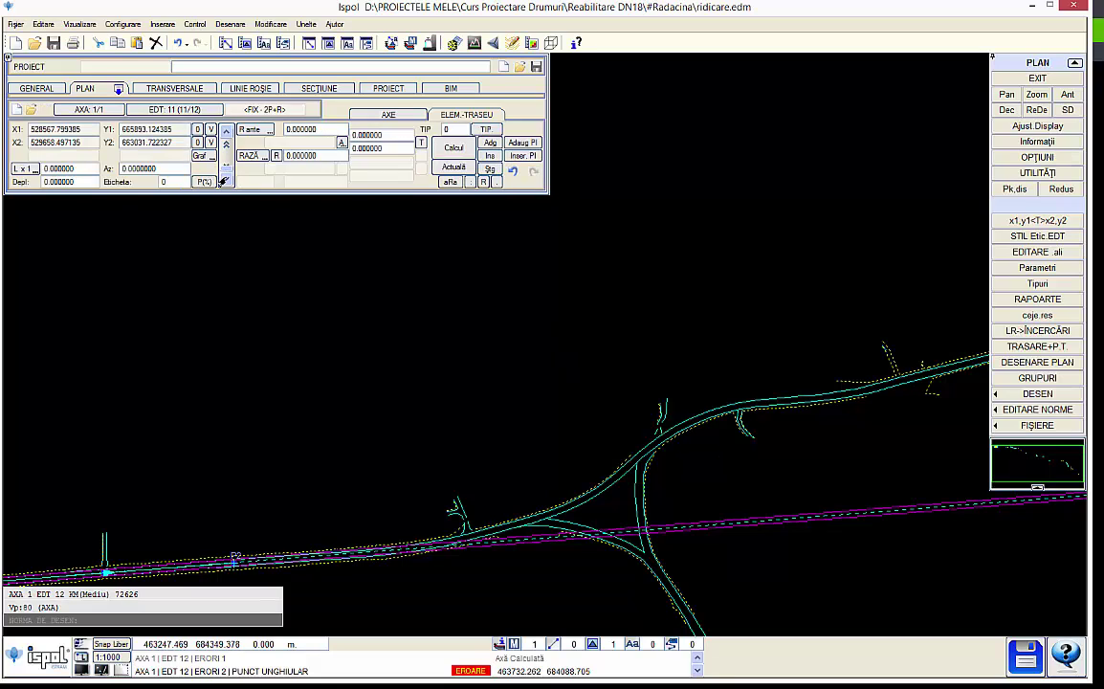
pyautogui.click(490, 155)
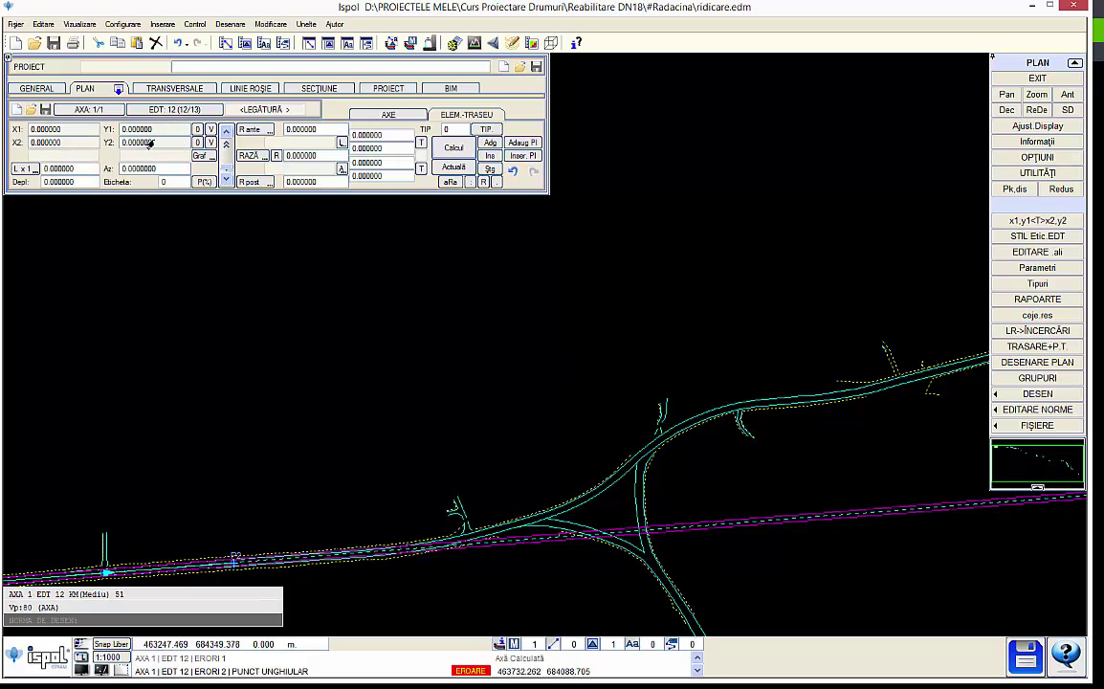
# Step: Fix a new FIX-2P+R straight through two points picked on the junction road
pyautogui.moveTo(611, 482); pyautogui.dragTo(595, 498, button='middle')
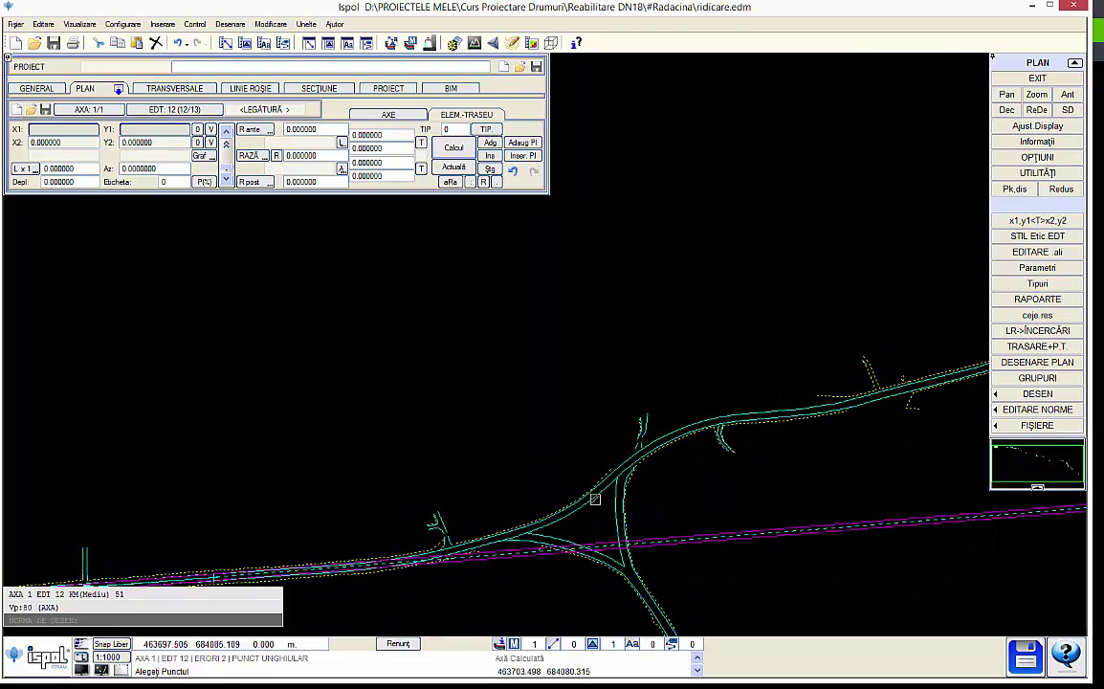
pyautogui.scroll(2, 594, 491)
pyautogui.click(595, 494)
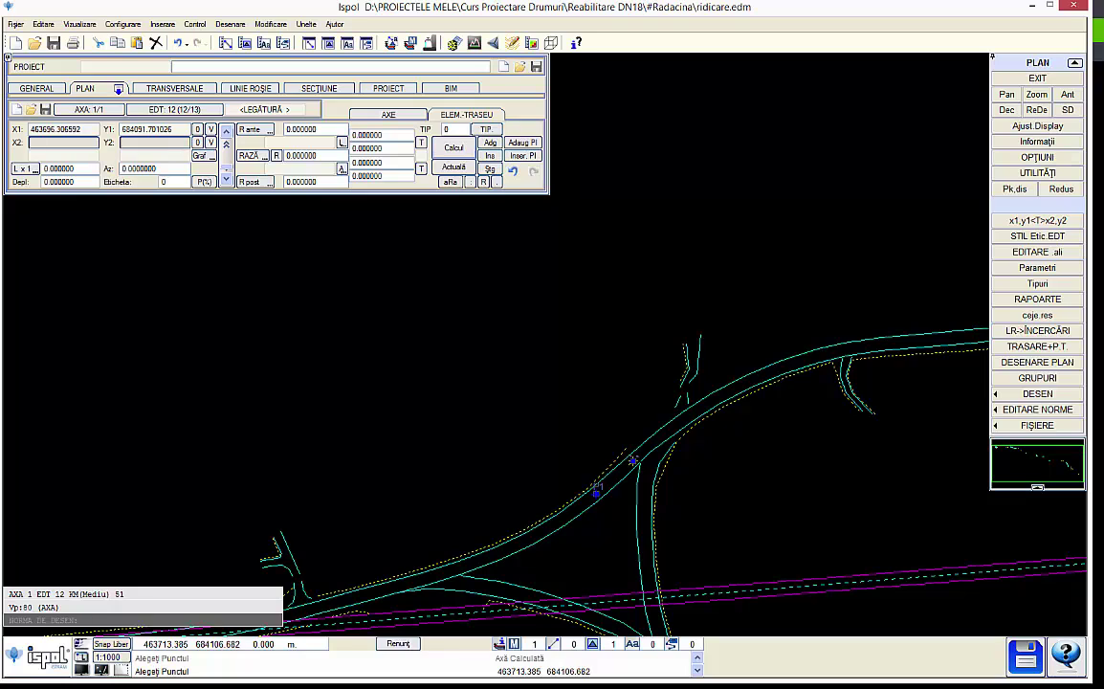
pyautogui.click(633, 456)
pyautogui.click(450, 151)
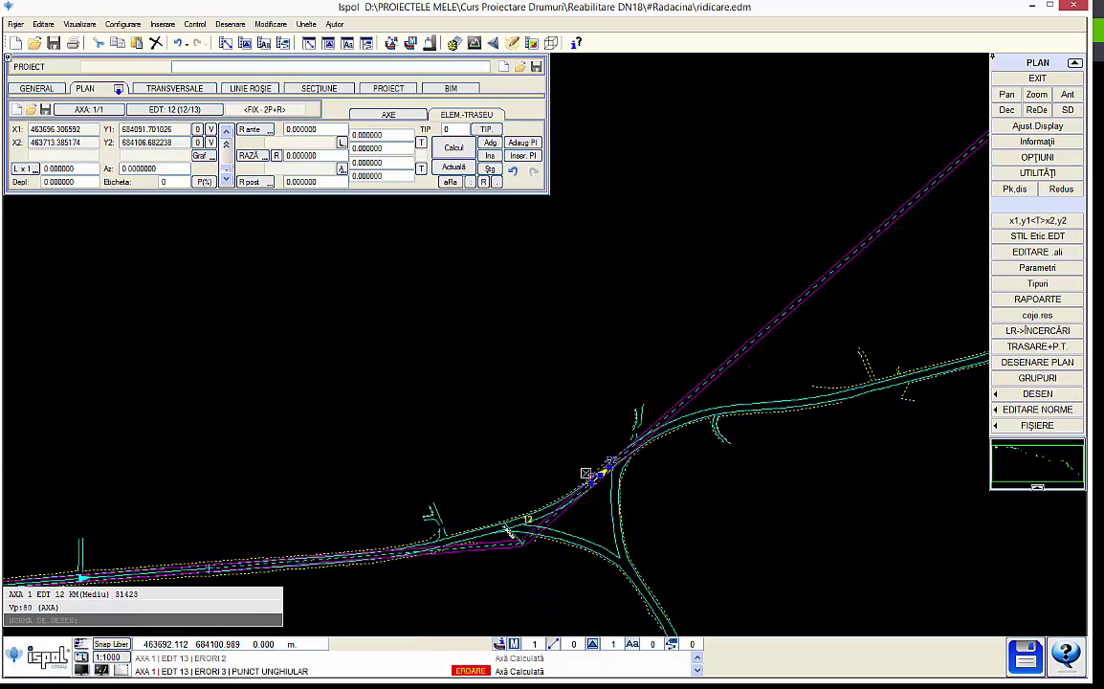
# Step: Add a floating curve with a -150 trial radius and recompute the axis
pyautogui.click(488, 144)
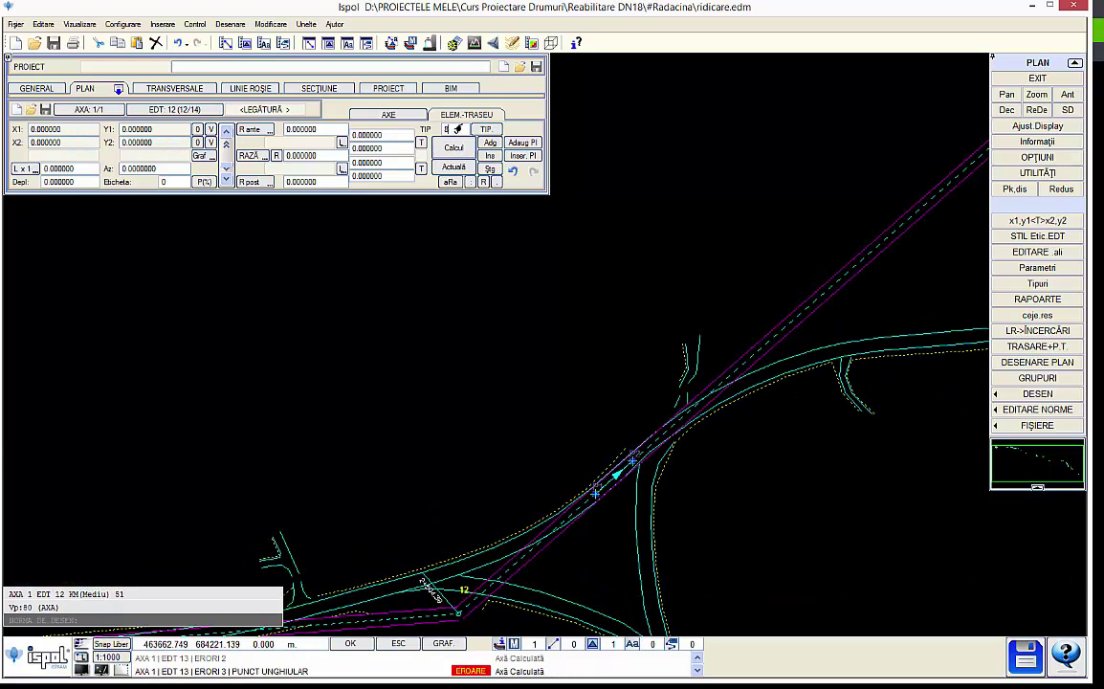
pyautogui.press('Escape')
pyautogui.click(316, 156)
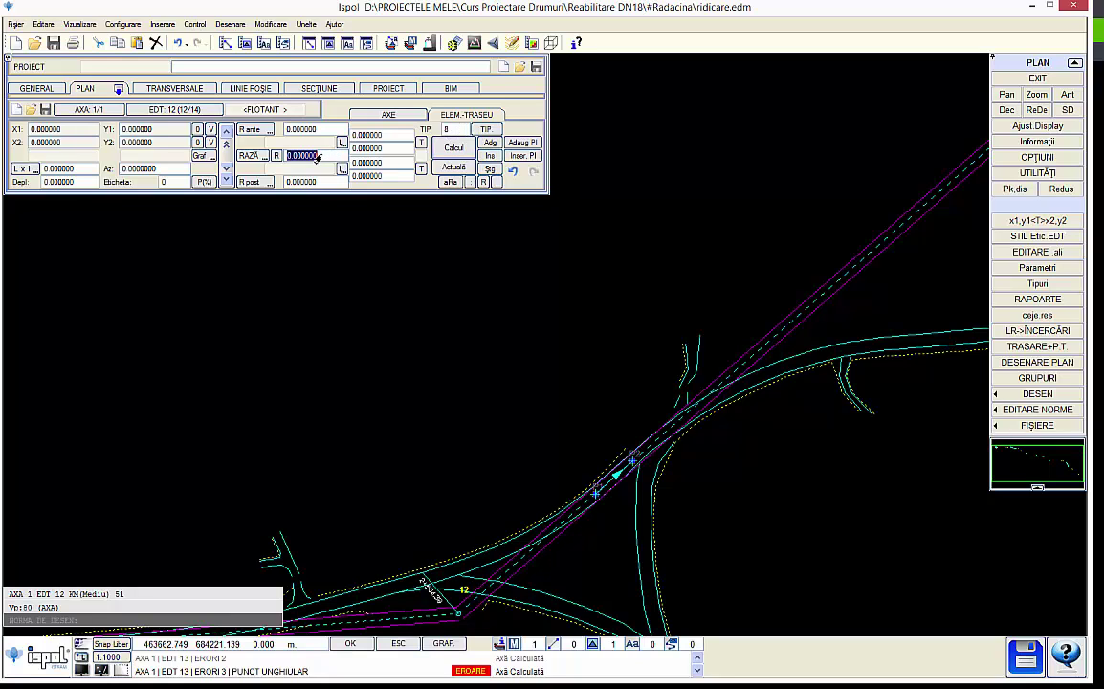
pyautogui.write('-150')
pyautogui.press('Return')
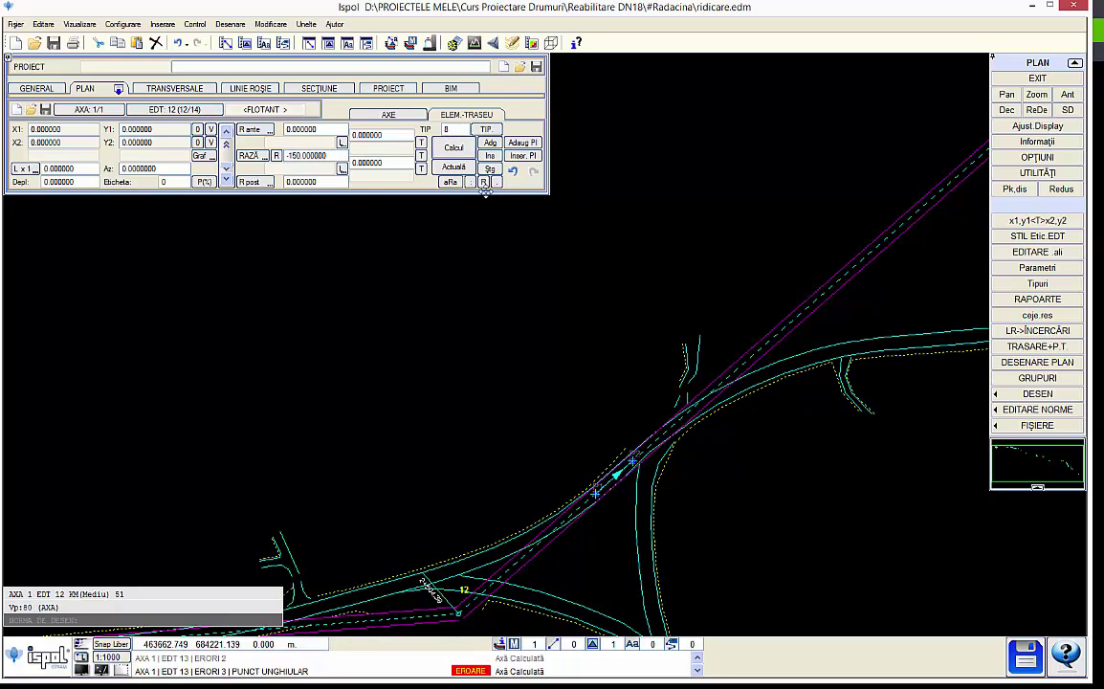
pyautogui.click(483, 182)
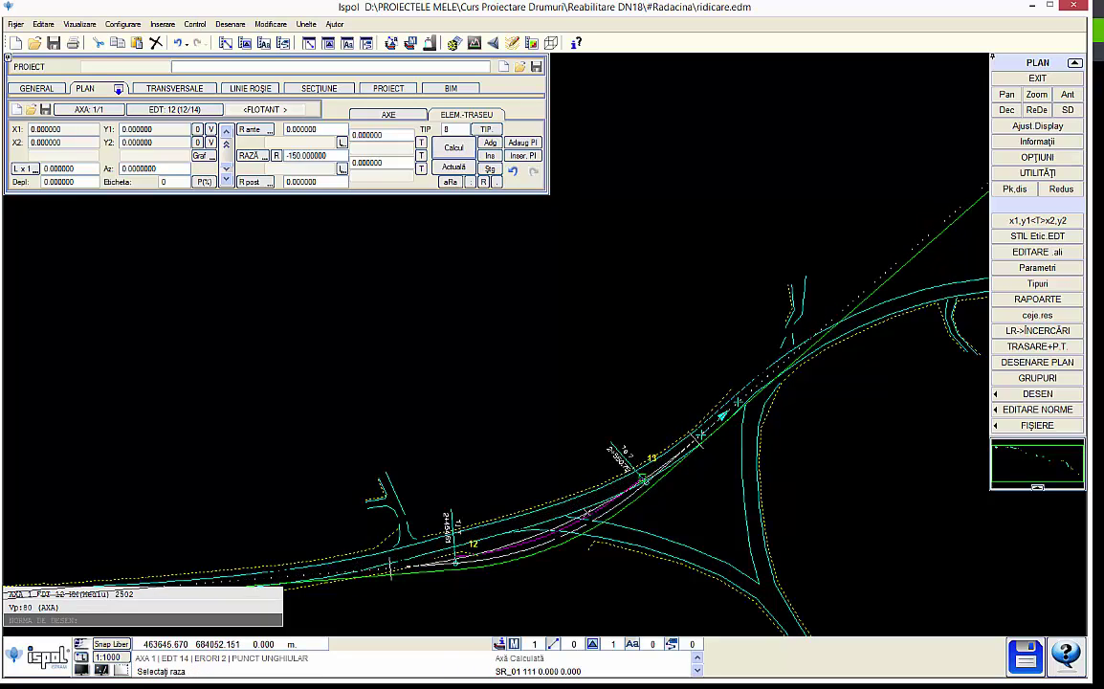
pyautogui.click(586, 504)
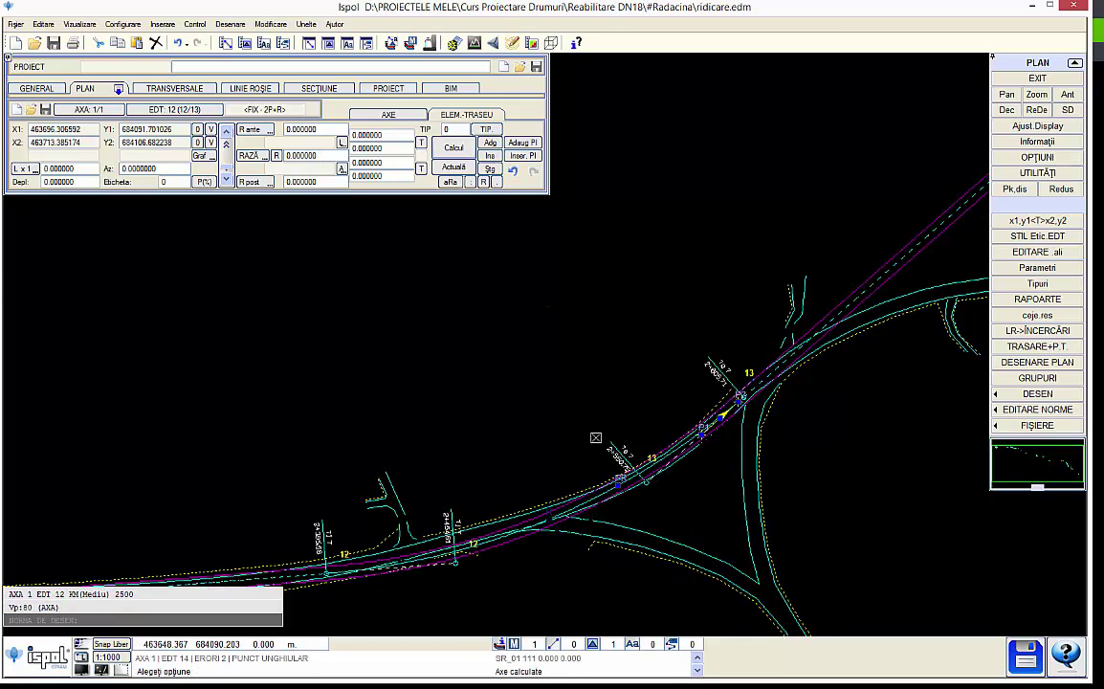
pyautogui.click(454, 168)
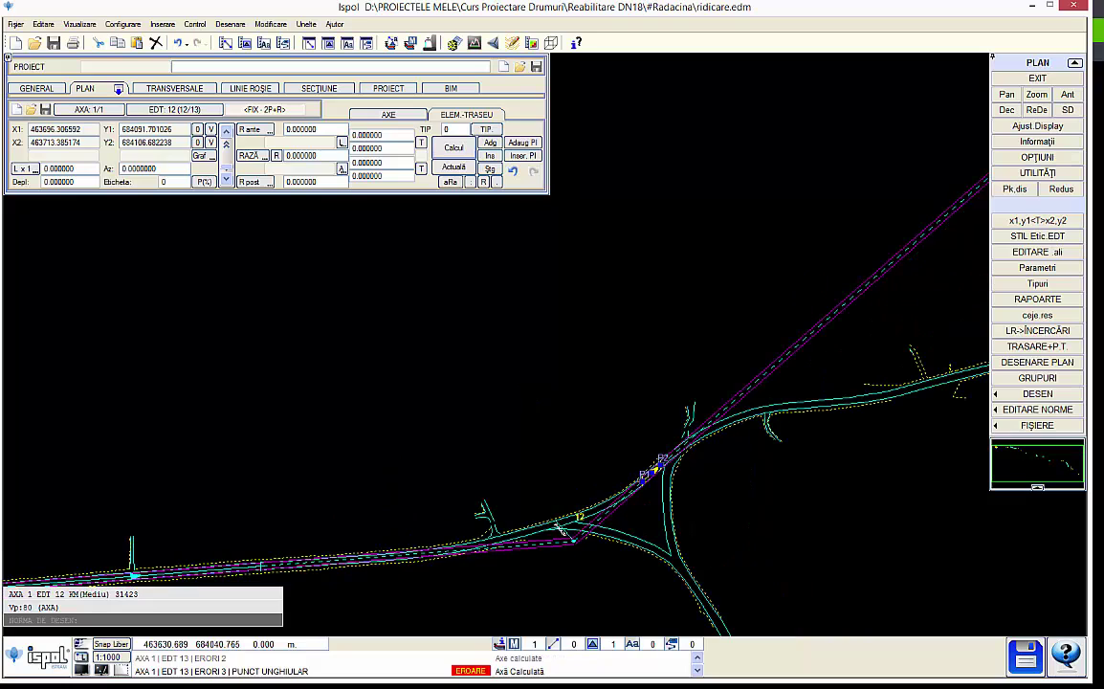
pyautogui.scroll(2, 483, 480)
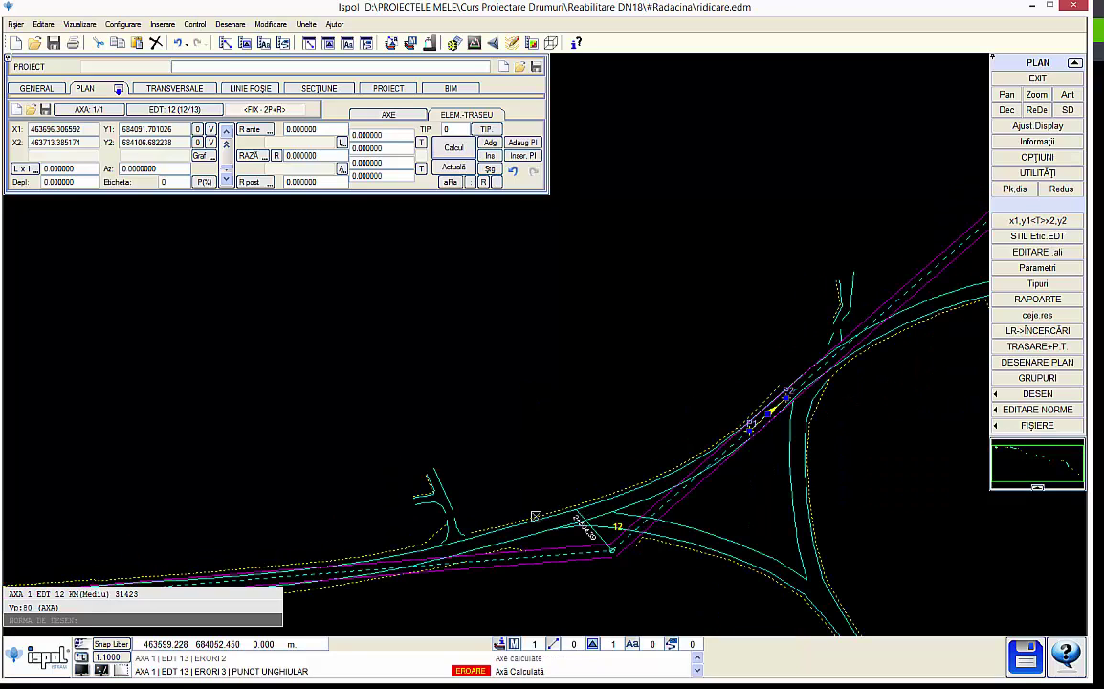
pyautogui.click(489, 168)
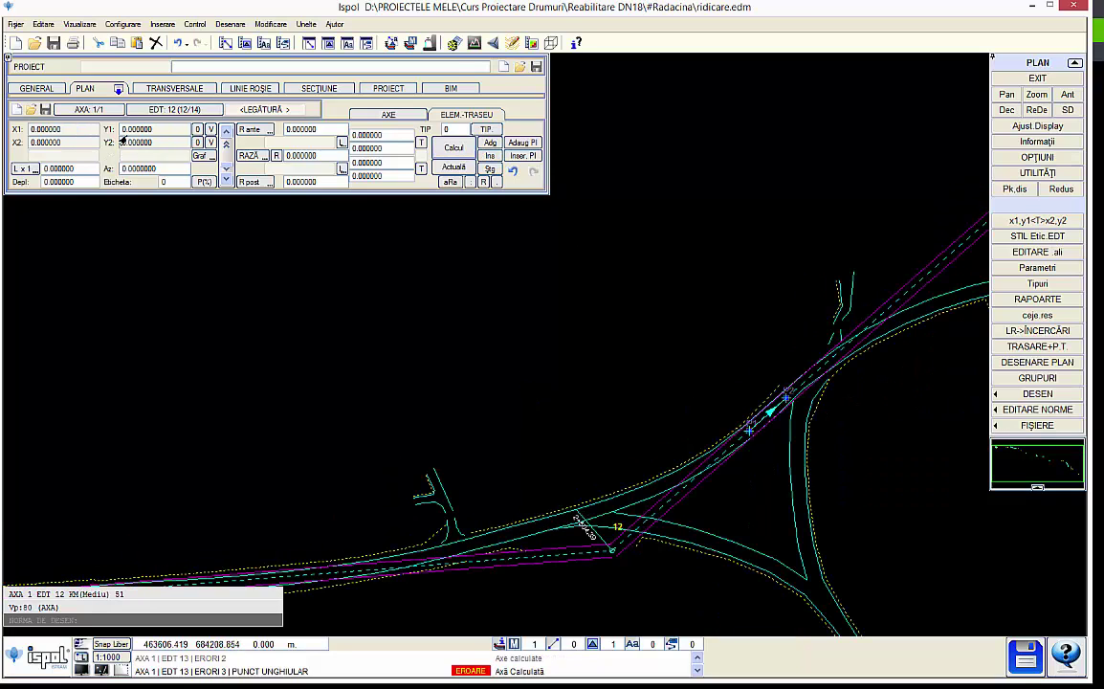
# Step: Fix another straight through two points picked on the road near vertex 12
pyautogui.scroll(2, 506, 538)
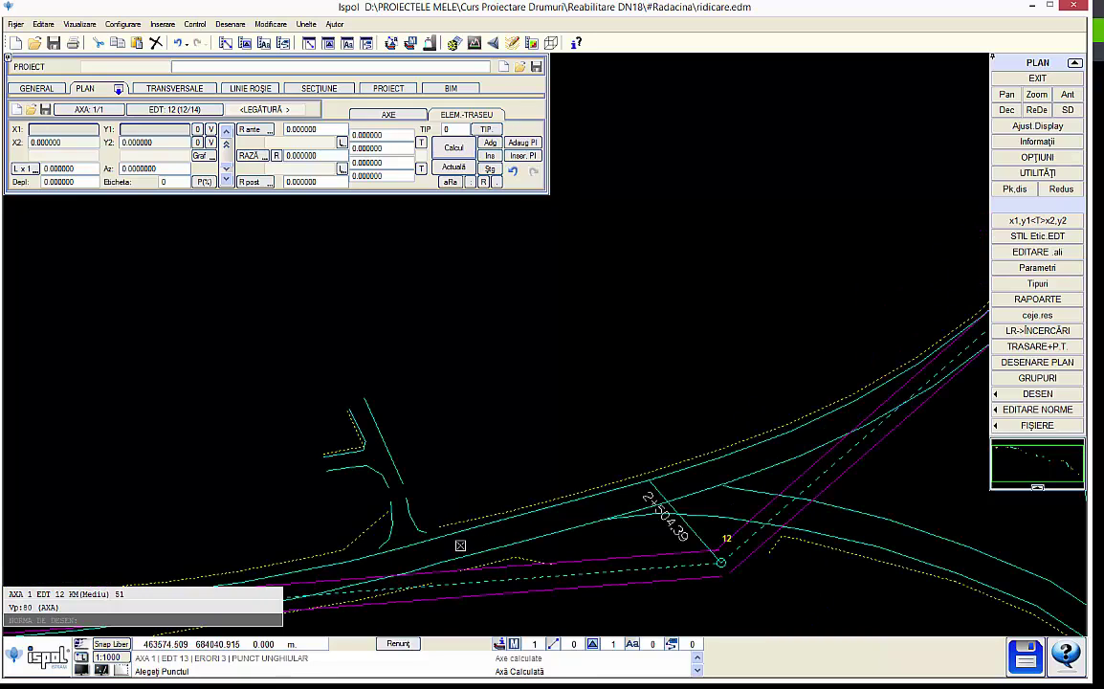
pyautogui.click(460, 545)
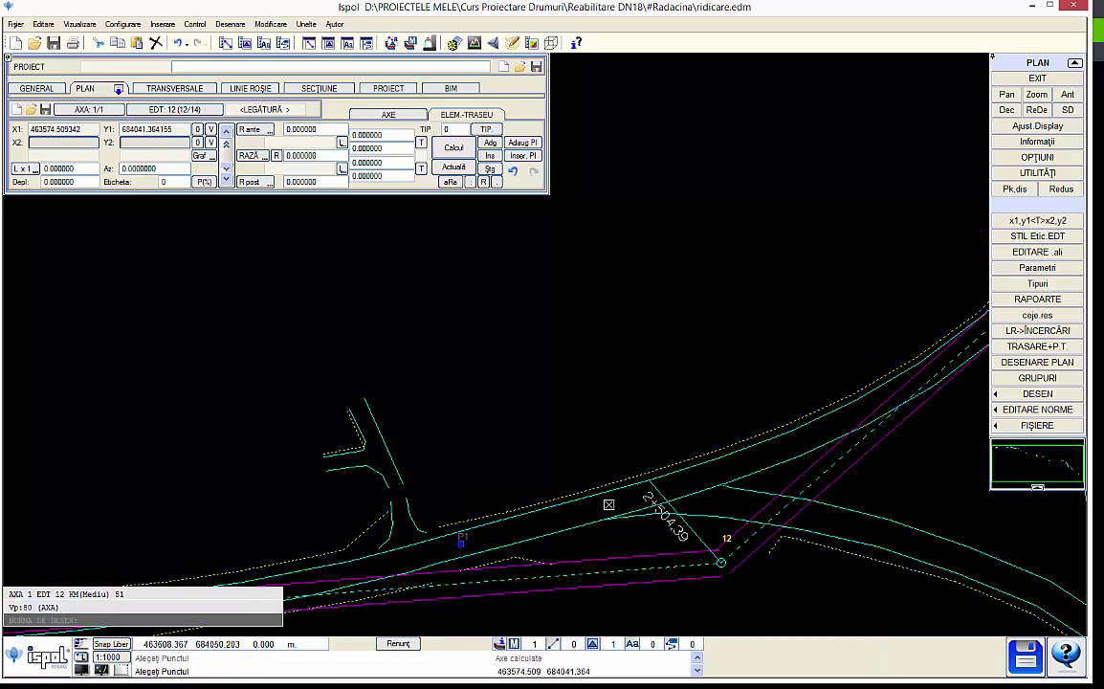
pyautogui.click(608, 504)
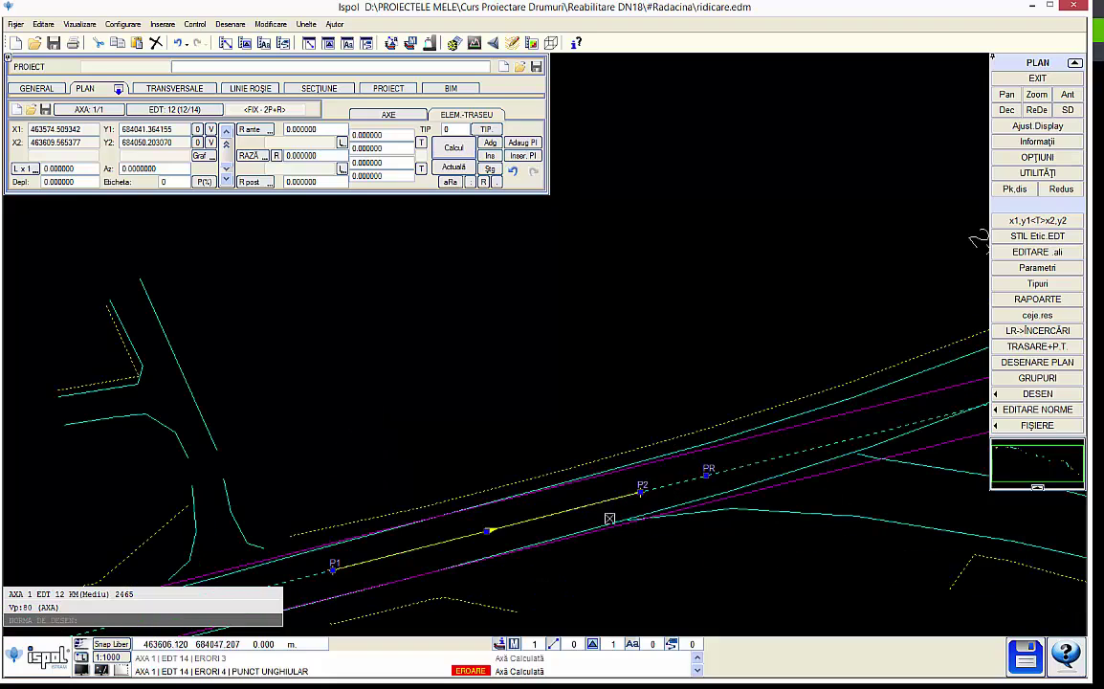
pyautogui.scroll(-1, 640, 488)
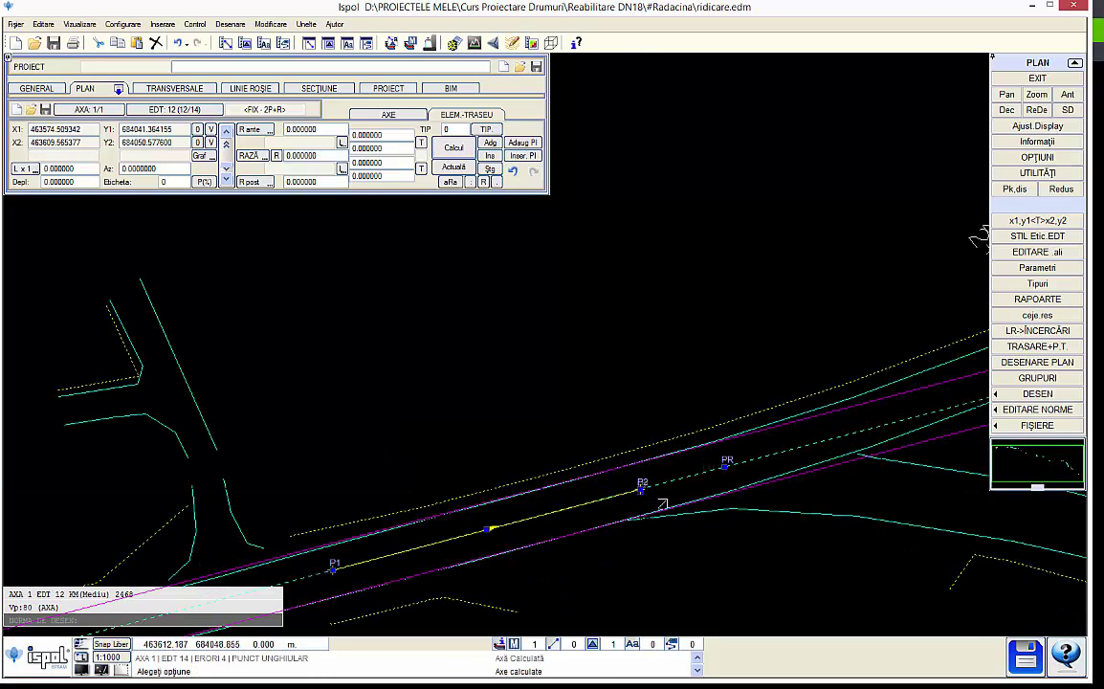
pyautogui.scroll(-2, 633, 511)
pyautogui.click(631, 516)
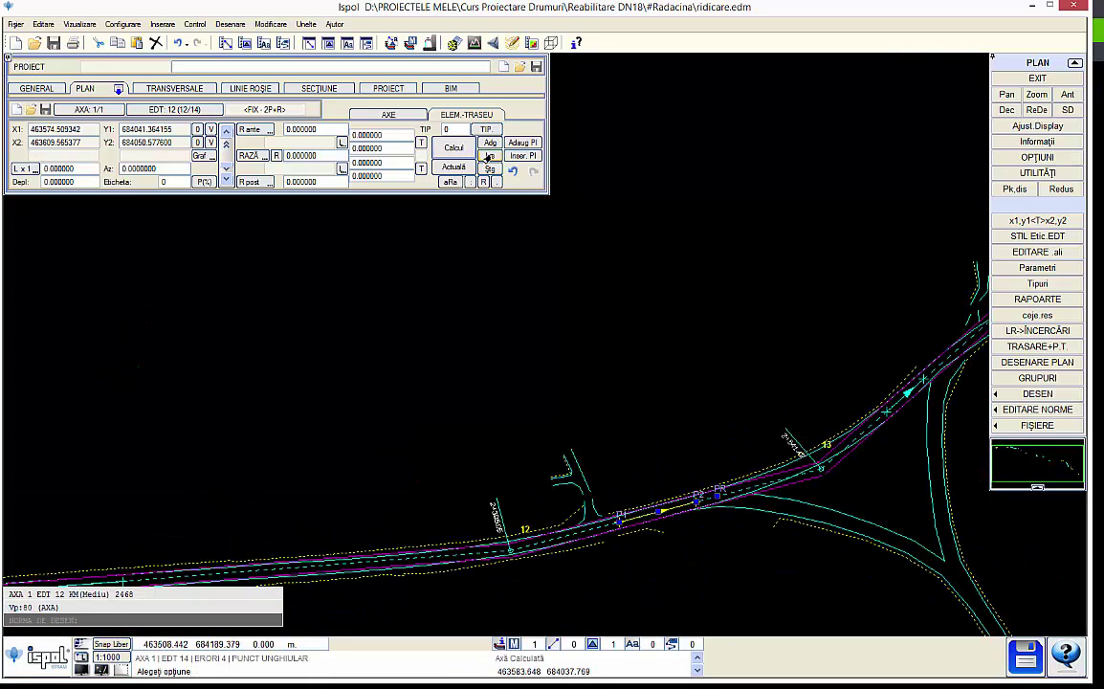
# Step: Make the next element a floating curve with a trial radius and recalculate
pyautogui.click(453, 128)
pyautogui.write('8')
pyautogui.click(453, 128)
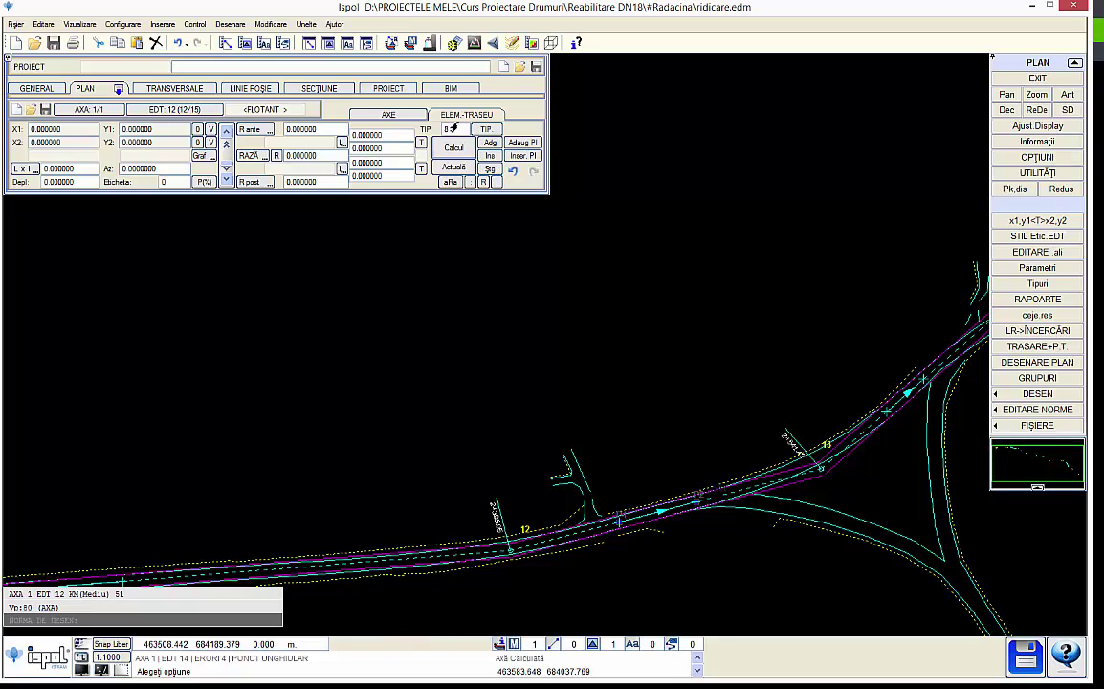
pyautogui.click(299, 155)
pyautogui.write('-15')
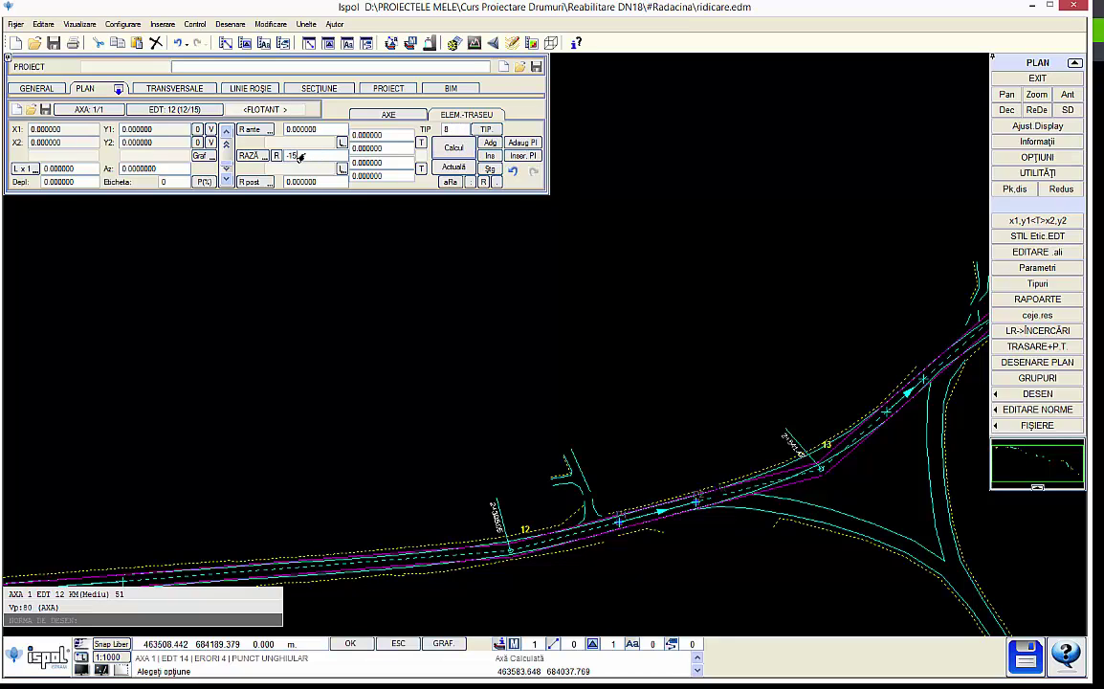
pyautogui.write('0')
pyautogui.press('Return')
pyautogui.click(451, 167)
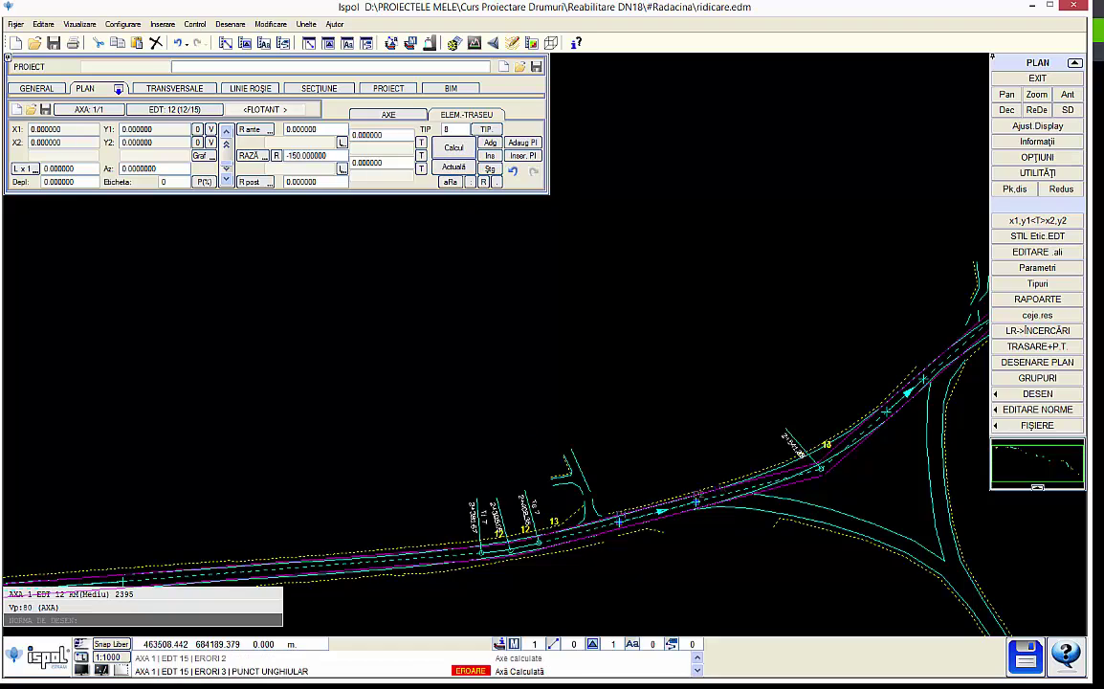
pyautogui.scroll(5, 466, 500)
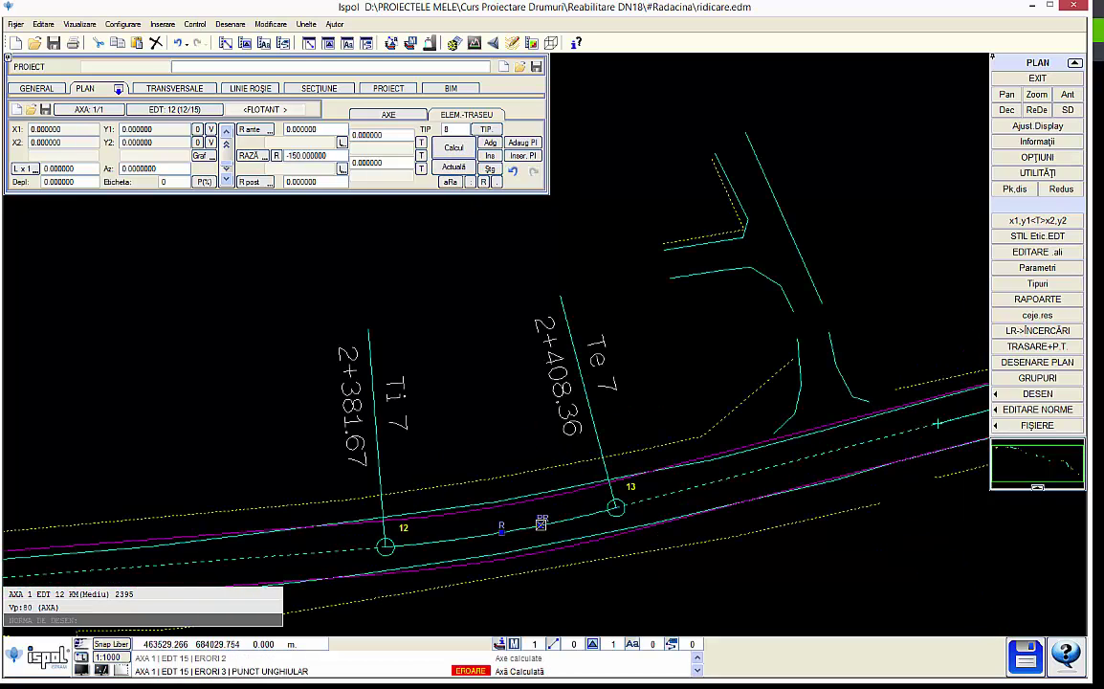
# Step: Refit the vertex 12 curve by dragging, then set its radius to -300
pyautogui.moveTo(541, 522); pyautogui.dragTo(524, 538)
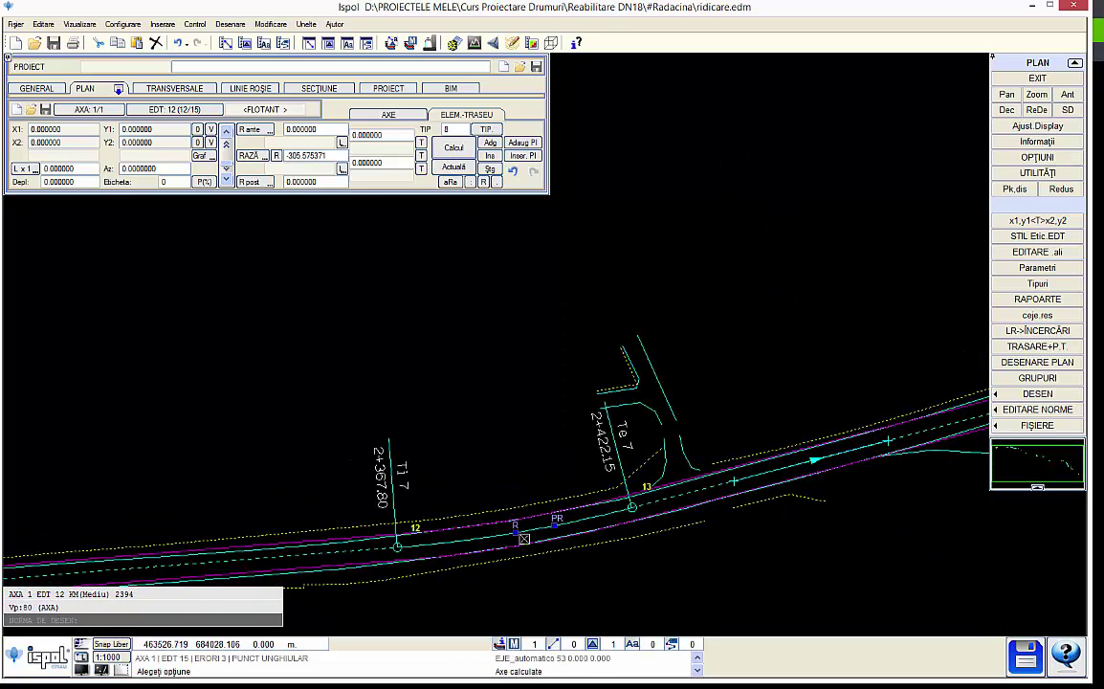
pyautogui.doubleClick(306, 155)
pyautogui.write('-300')
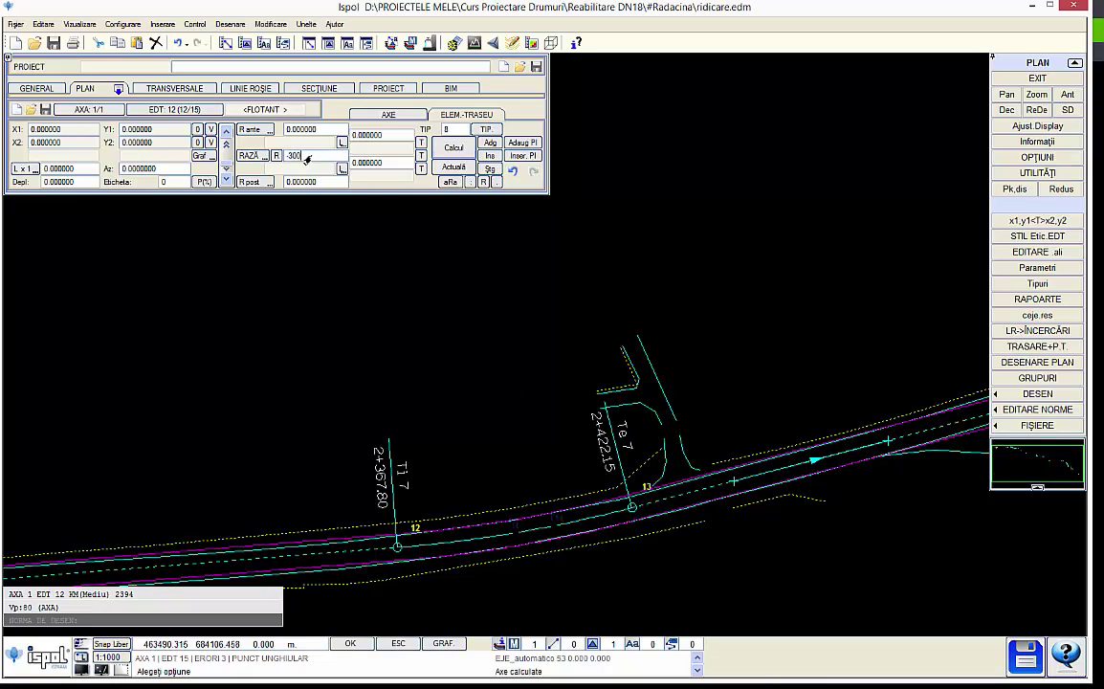
pyautogui.press('Return')
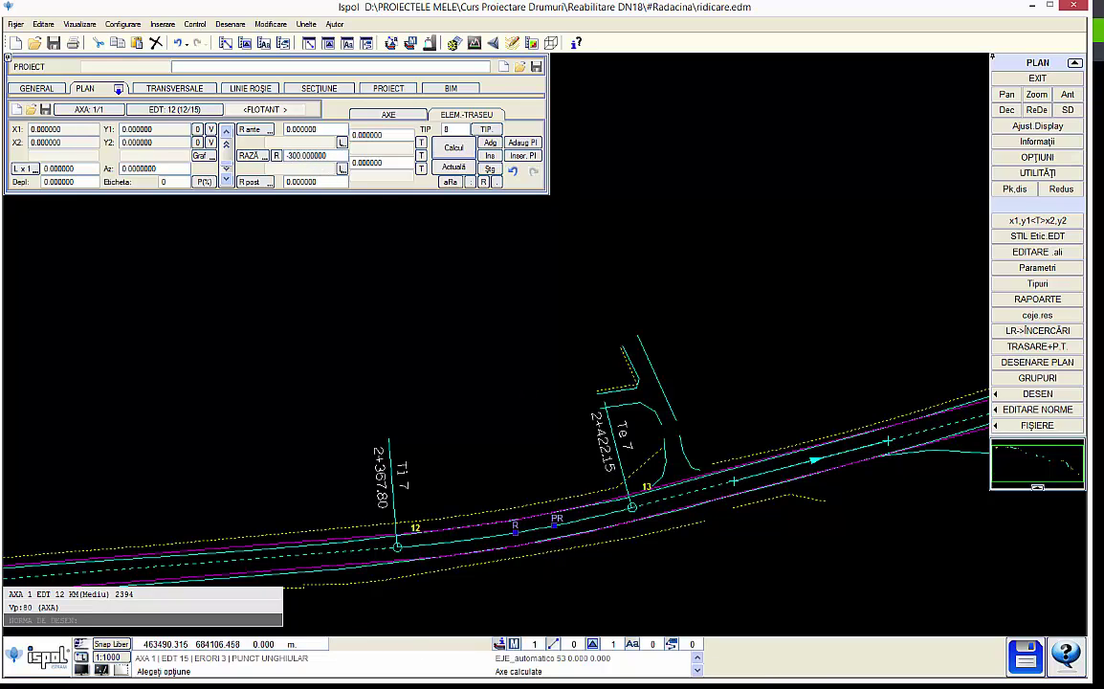
pyautogui.press('pagedown')
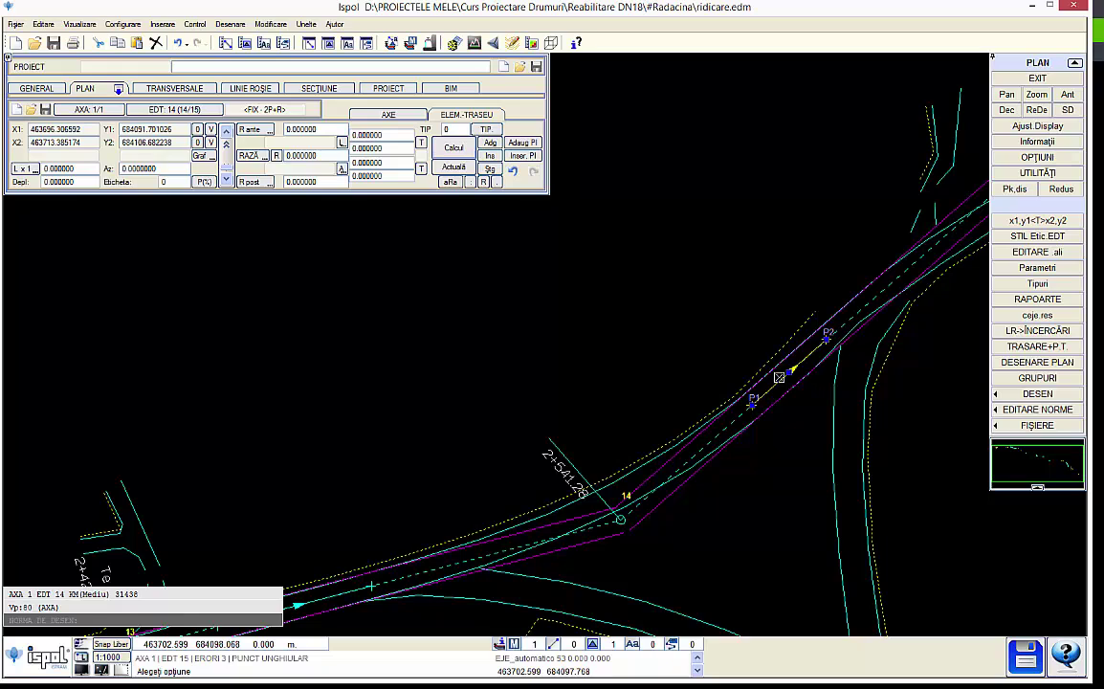
# Step: Make vertex 14 a type 8 curve, starting at -150 and refitting to radius -180.295880
pyautogui.doubleClick(448, 129)
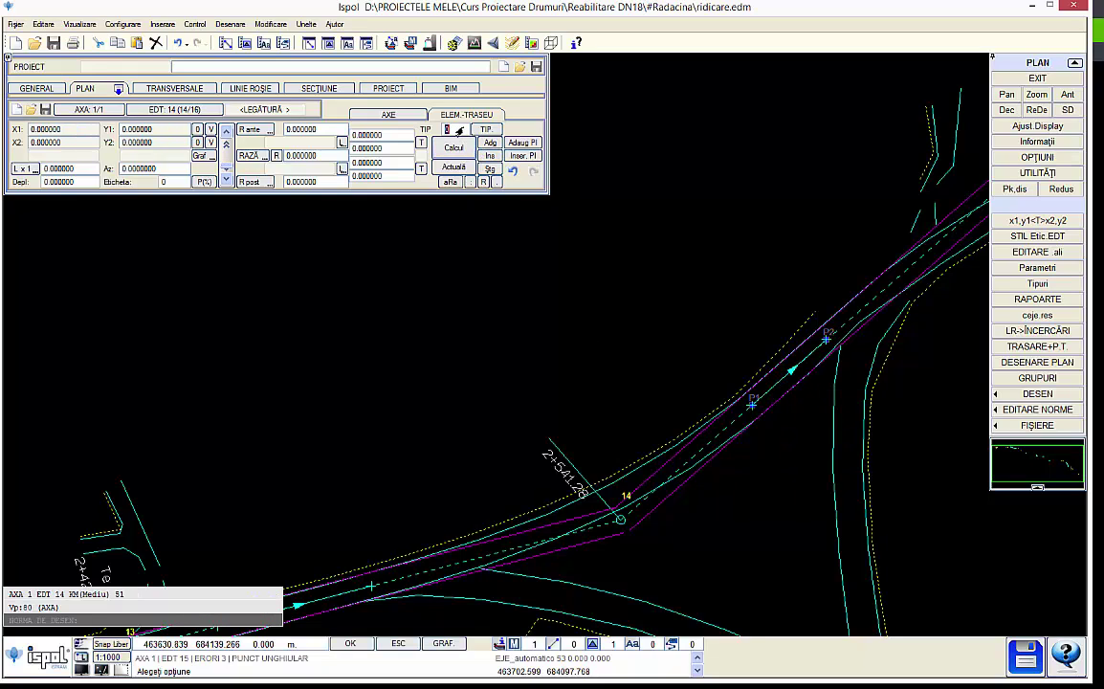
pyautogui.write('8')
pyautogui.press('Return')
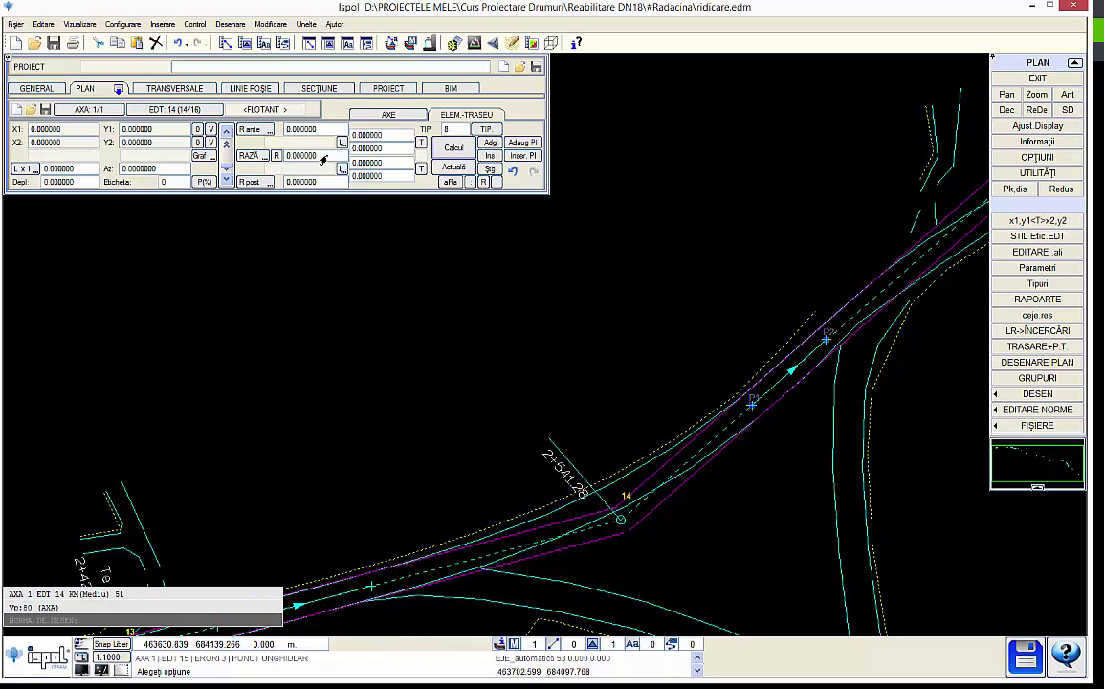
pyautogui.doubleClick(323, 157)
pyautogui.write('-150')
pyautogui.press('Return')
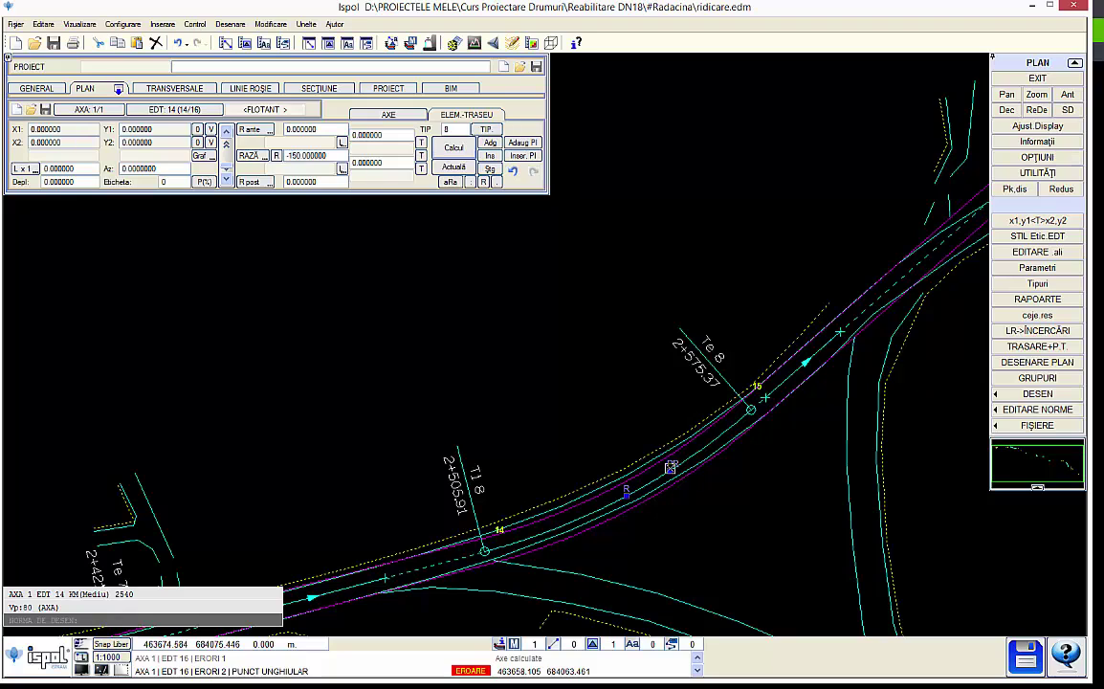
pyautogui.click(670, 466)
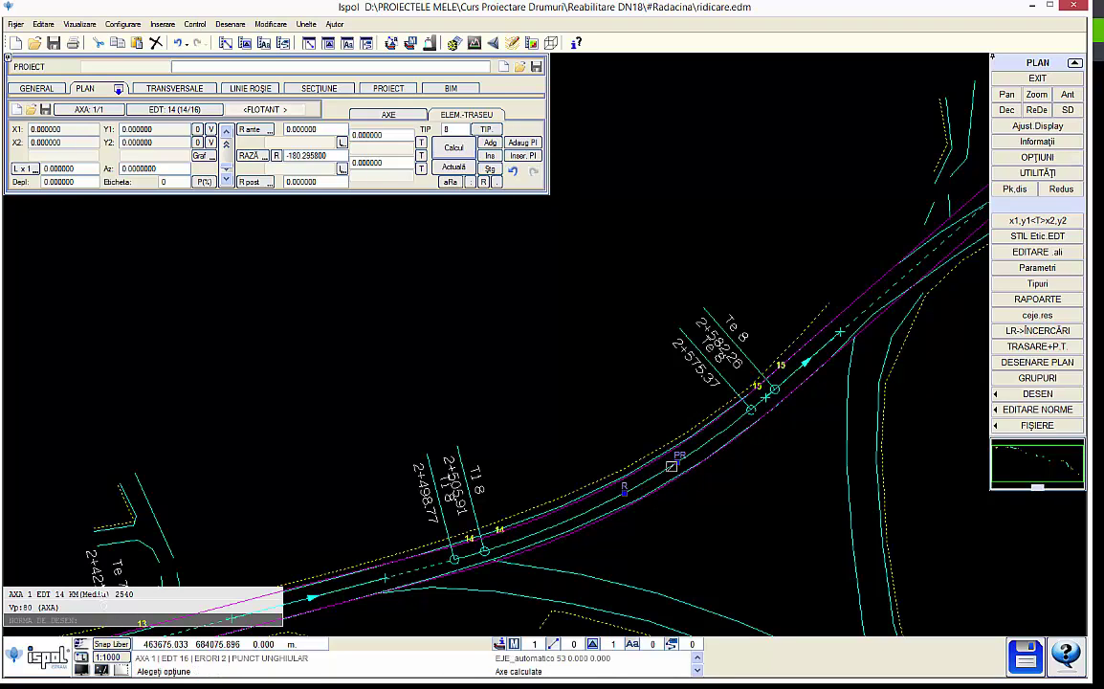
pyautogui.scroll(-2, 685, 475)
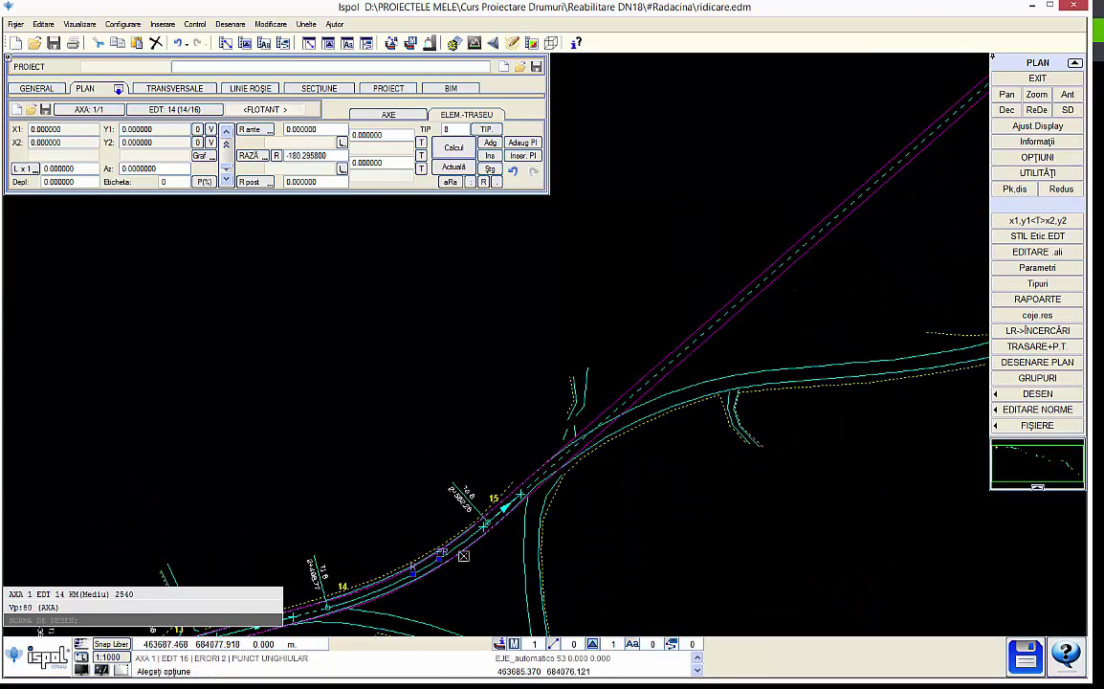
pyautogui.scroll(-1, 476, 474)
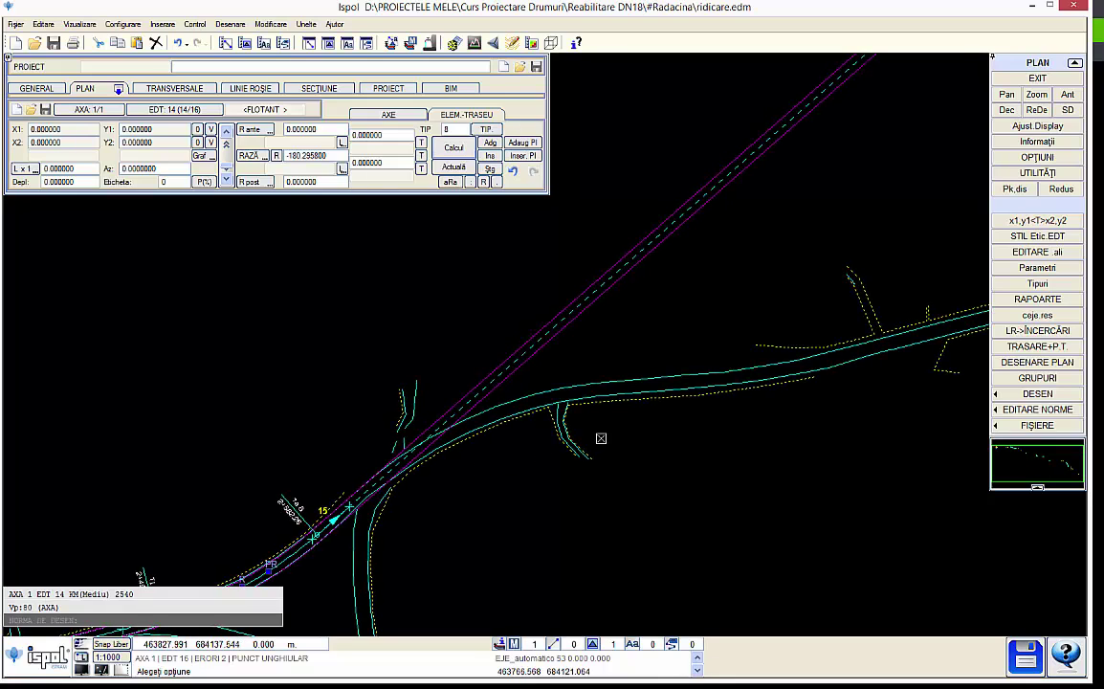
pyautogui.click(221, 182)
# Step: Add a new axis point past the junction with P1 and P2 on the road line
pyautogui.click(227, 181)
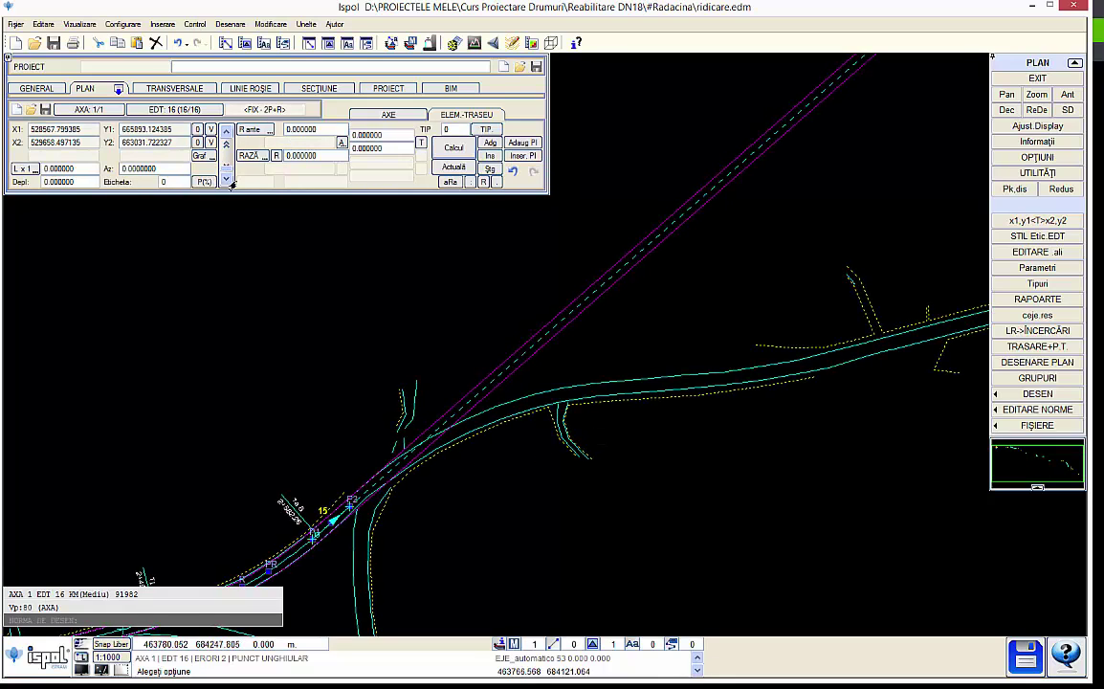
pyautogui.click(491, 156)
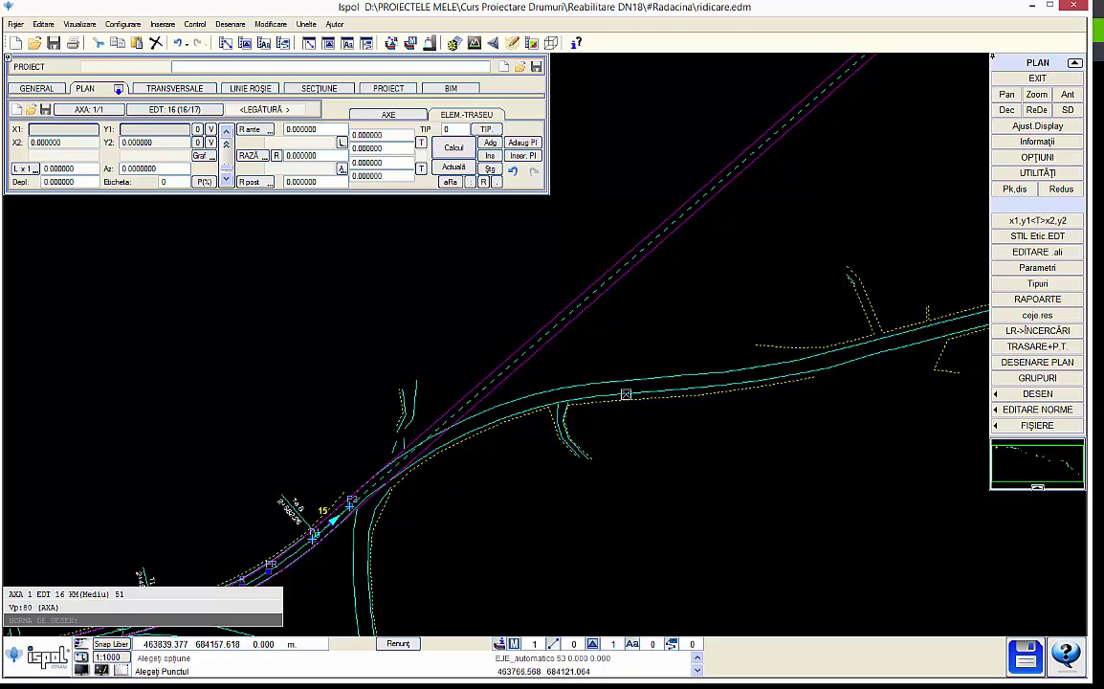
pyautogui.scroll(2, 642, 385)
pyautogui.click(631, 385)
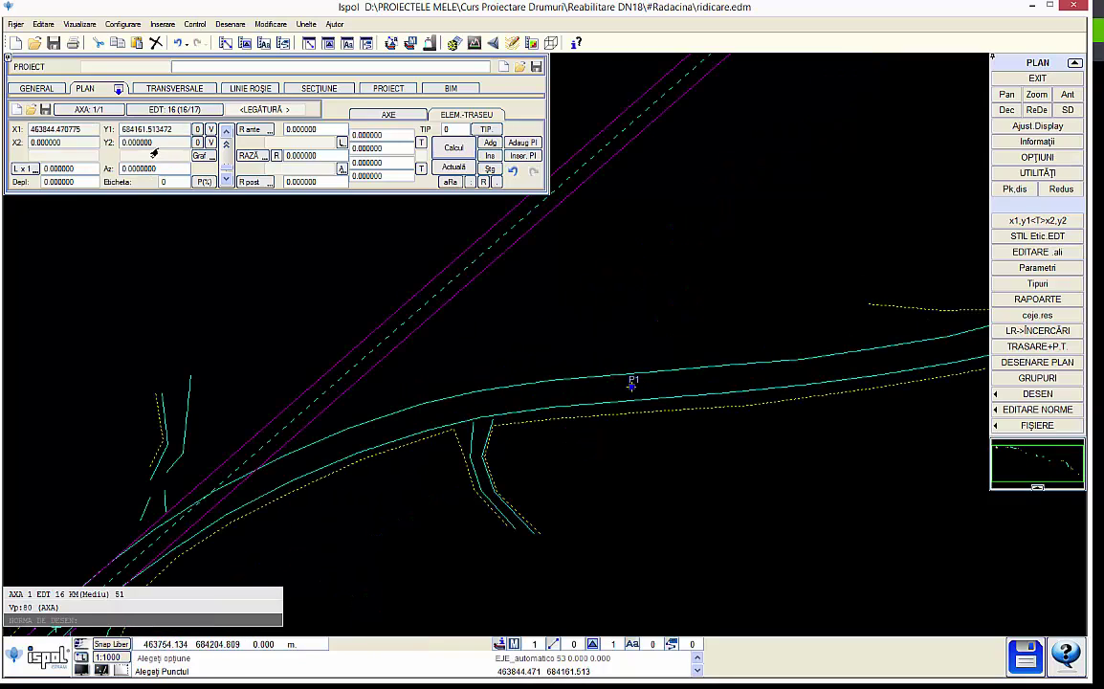
pyautogui.click(726, 380)
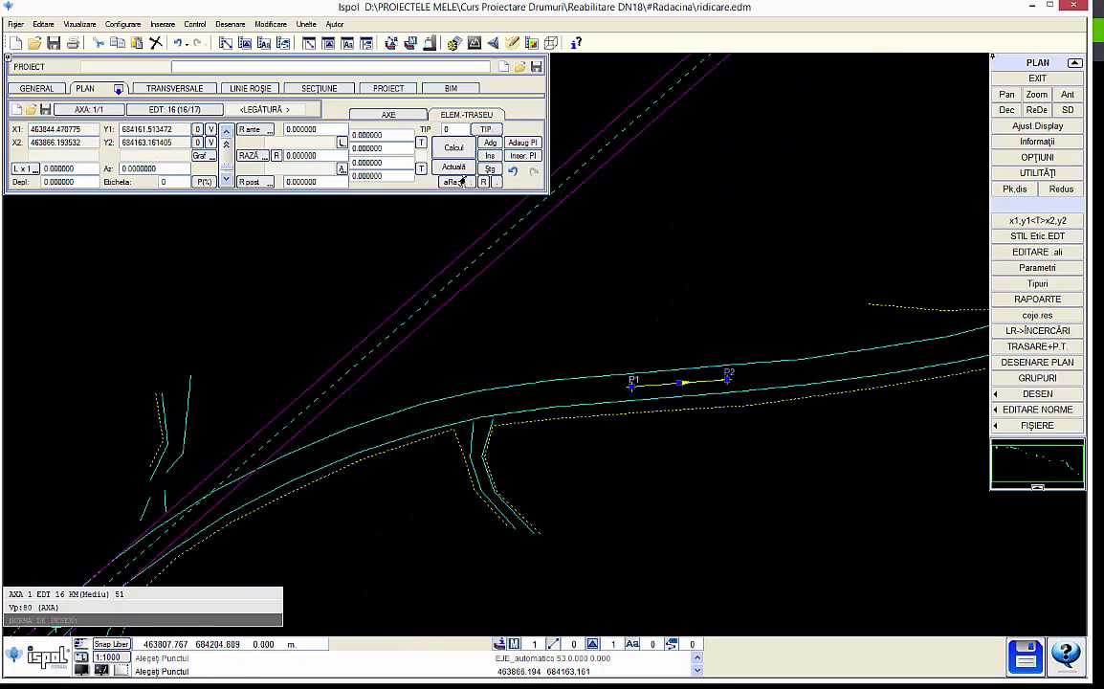
pyautogui.scroll(-2, 616, 336)
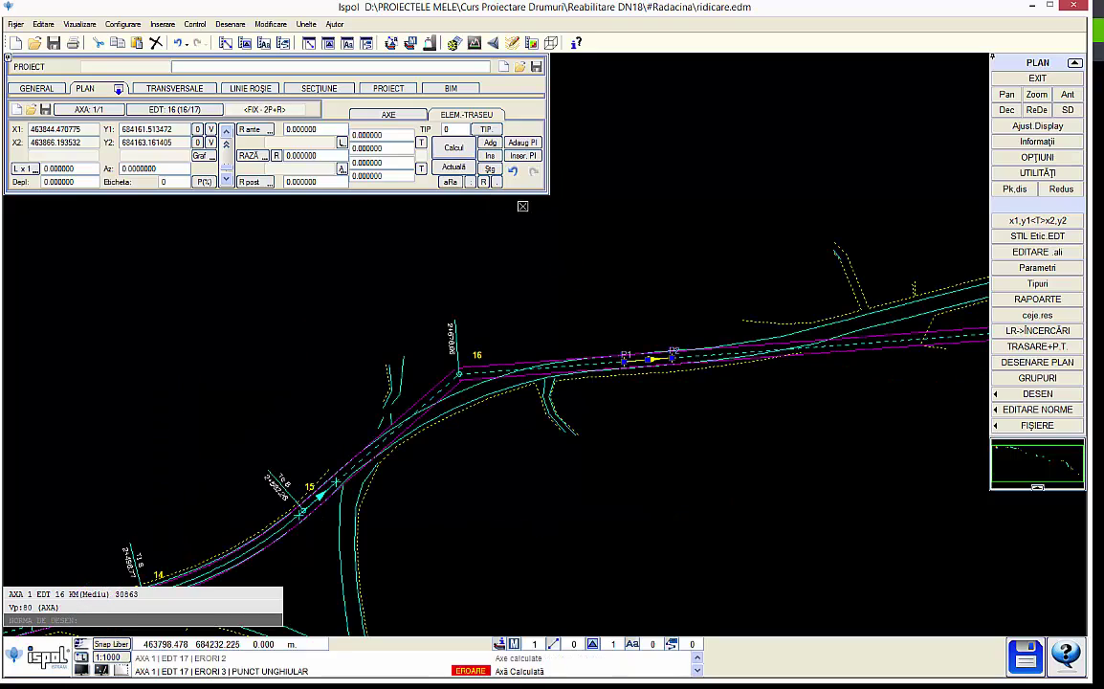
# Step: Insert a type 8 curve at vertex 16 with radius 150, refitted to 201.754241
pyautogui.click(487, 157)
pyautogui.click(447, 131)
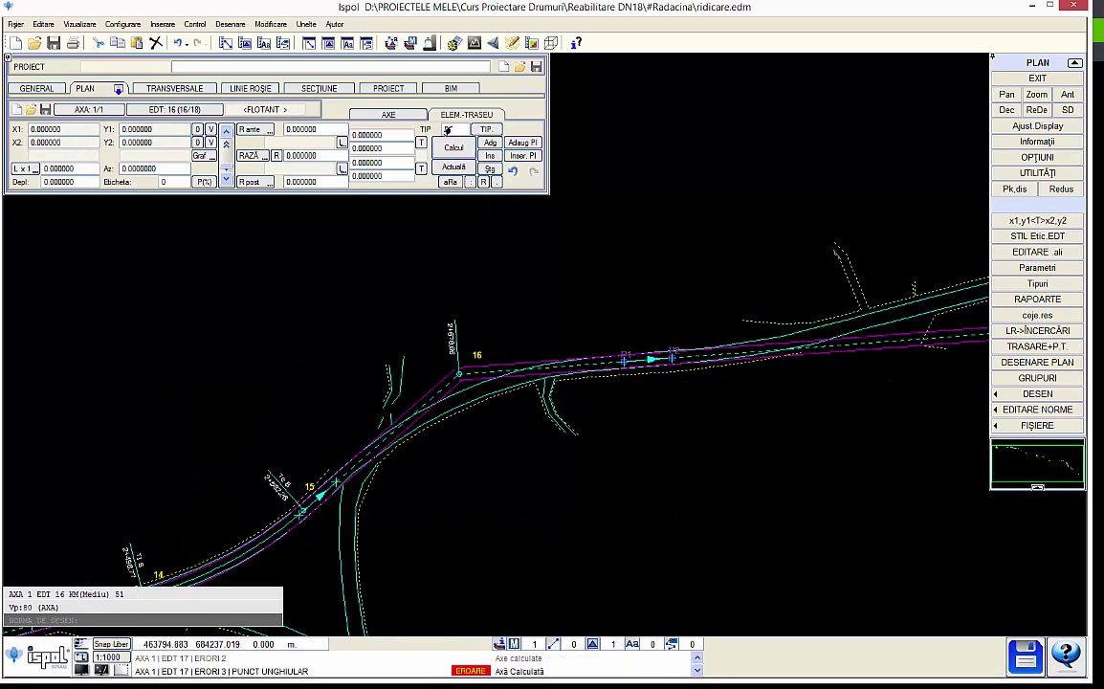
pyautogui.click(304, 155)
pyautogui.write('150')
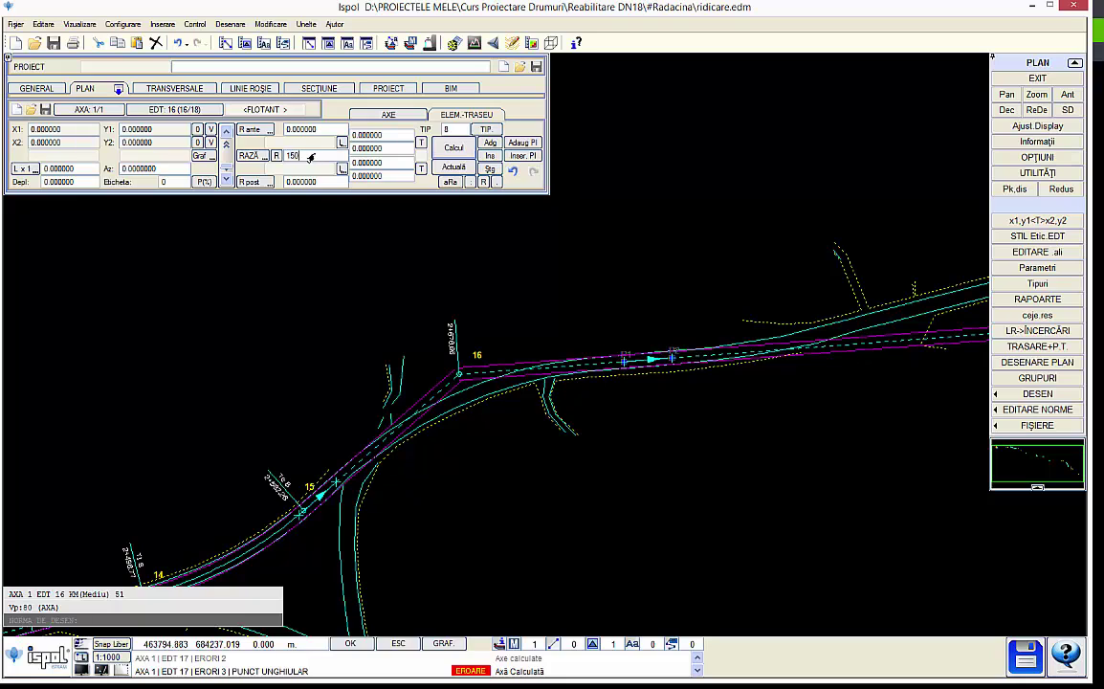
pyautogui.press('Return')
pyautogui.click(445, 168)
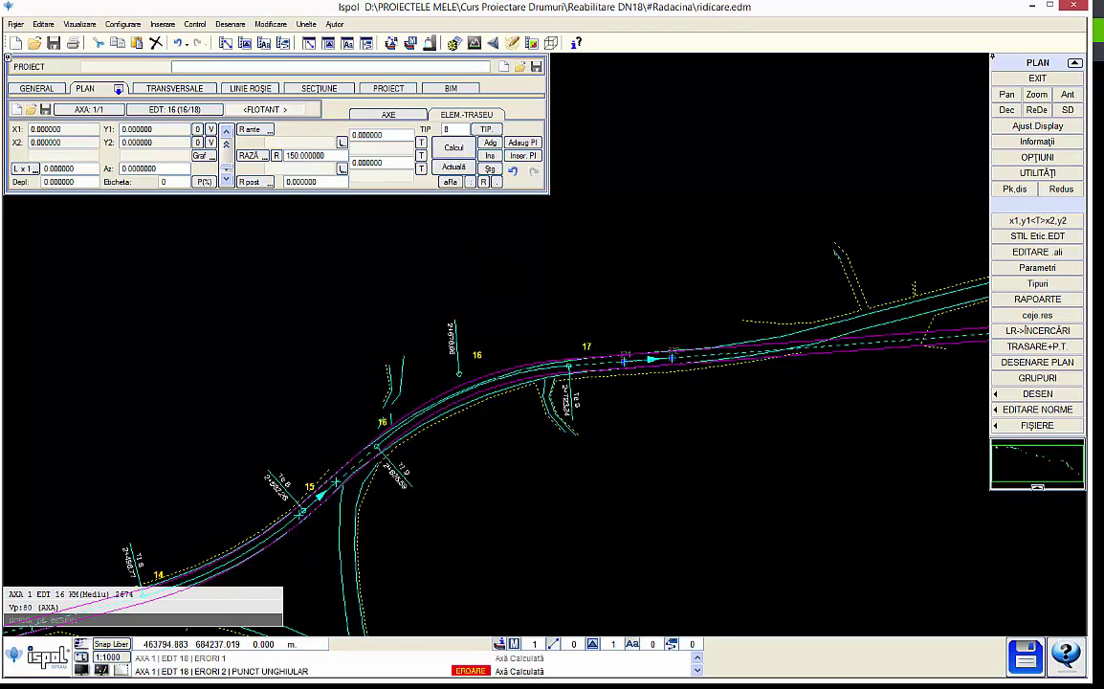
pyautogui.moveTo(506, 363); pyautogui.dragTo(534, 366)
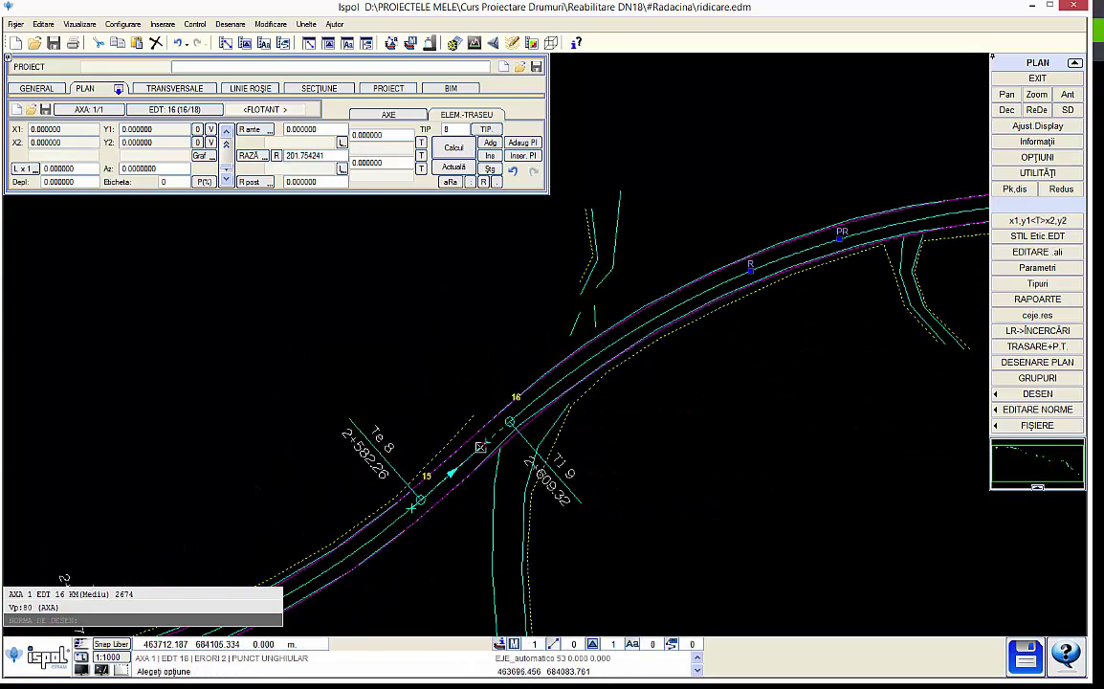
# Step: Show element 15's curve data and zoom out over the axis from the western start to vertex 17
pyautogui.click(480, 446)
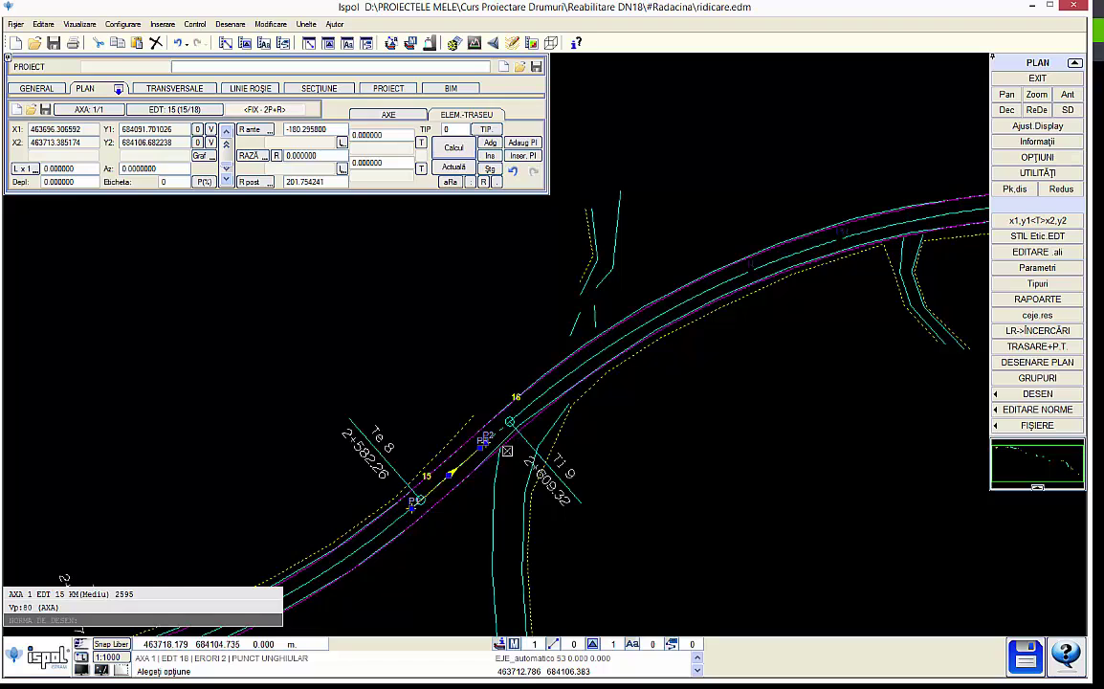
pyautogui.scroll(-2, 457, 403)
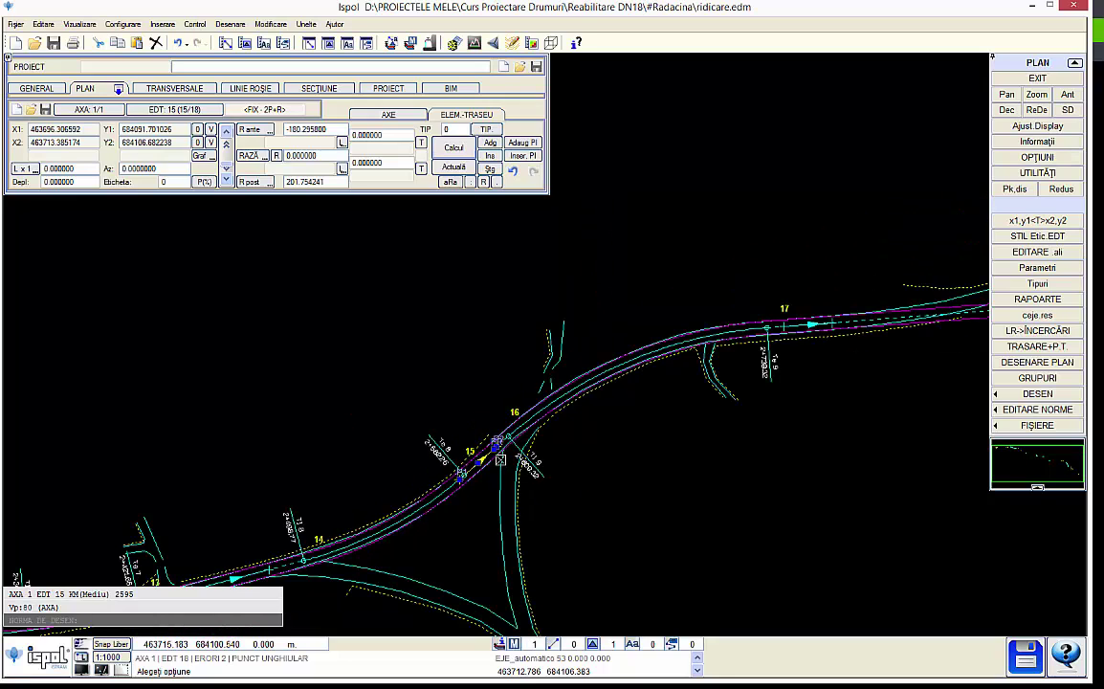
pyautogui.scroll(2, 504, 424)
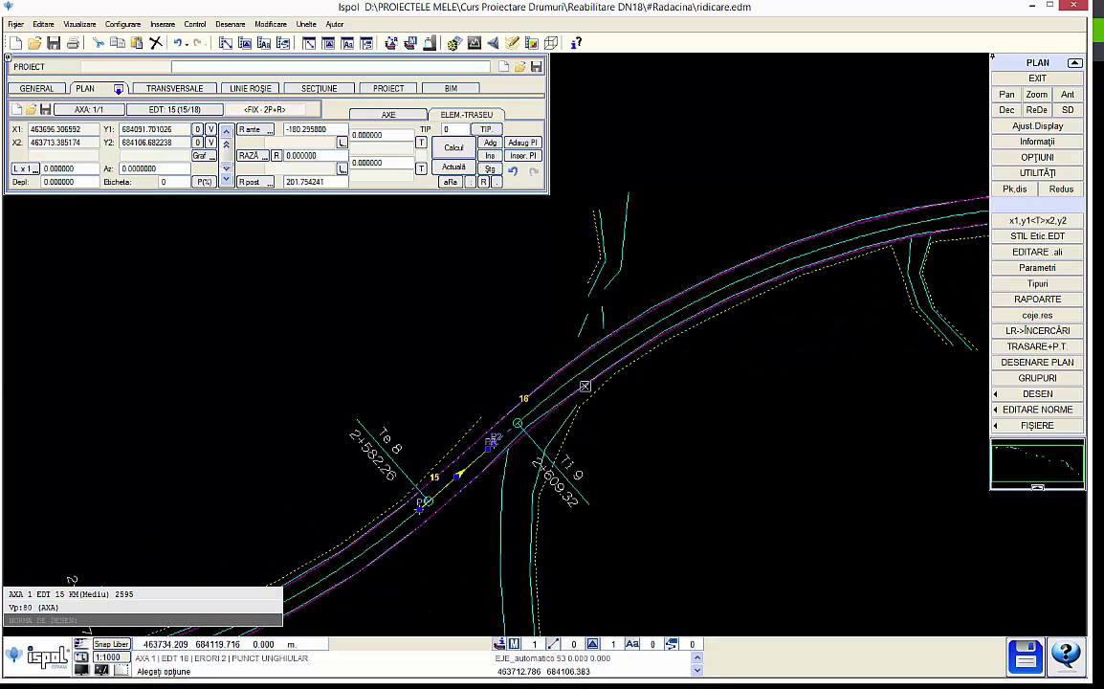
pyautogui.scroll(-2, 584, 385)
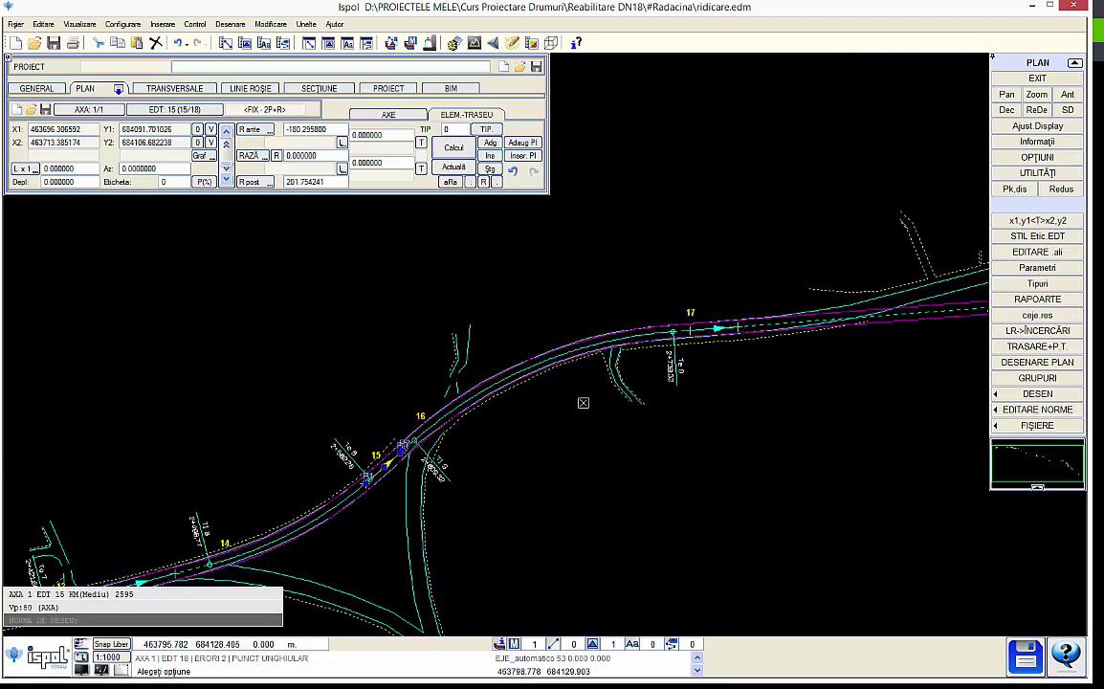
pyautogui.scroll(-2, 600, 427)
pyautogui.scroll(2, 493, 441)
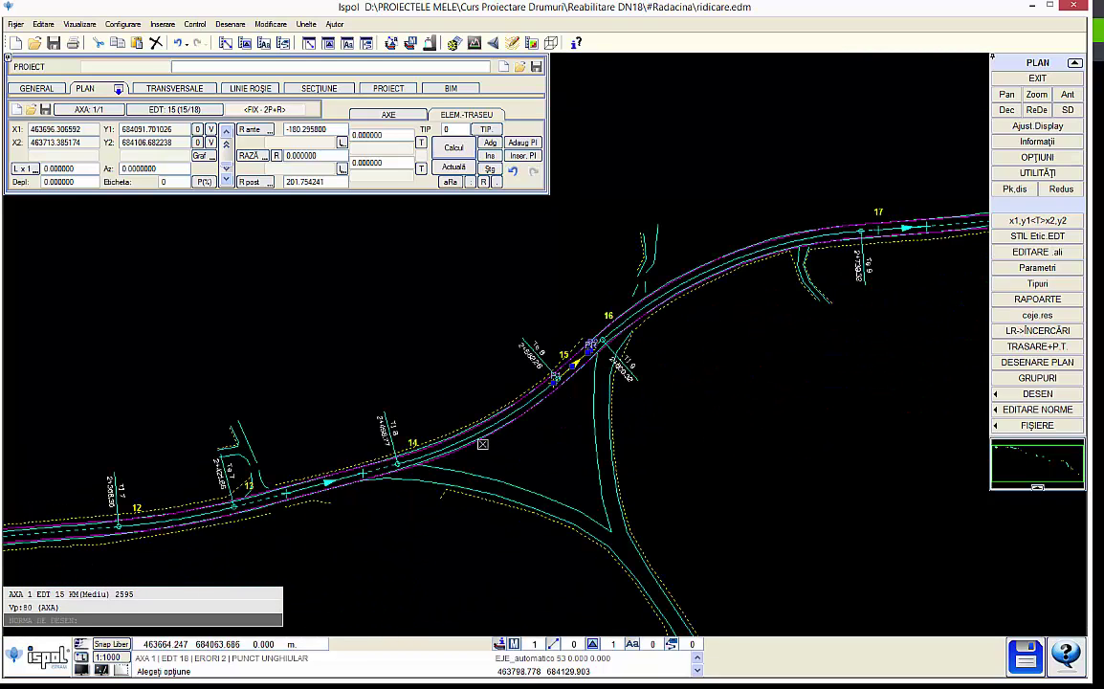
pyautogui.scroll(-4, 423, 464)
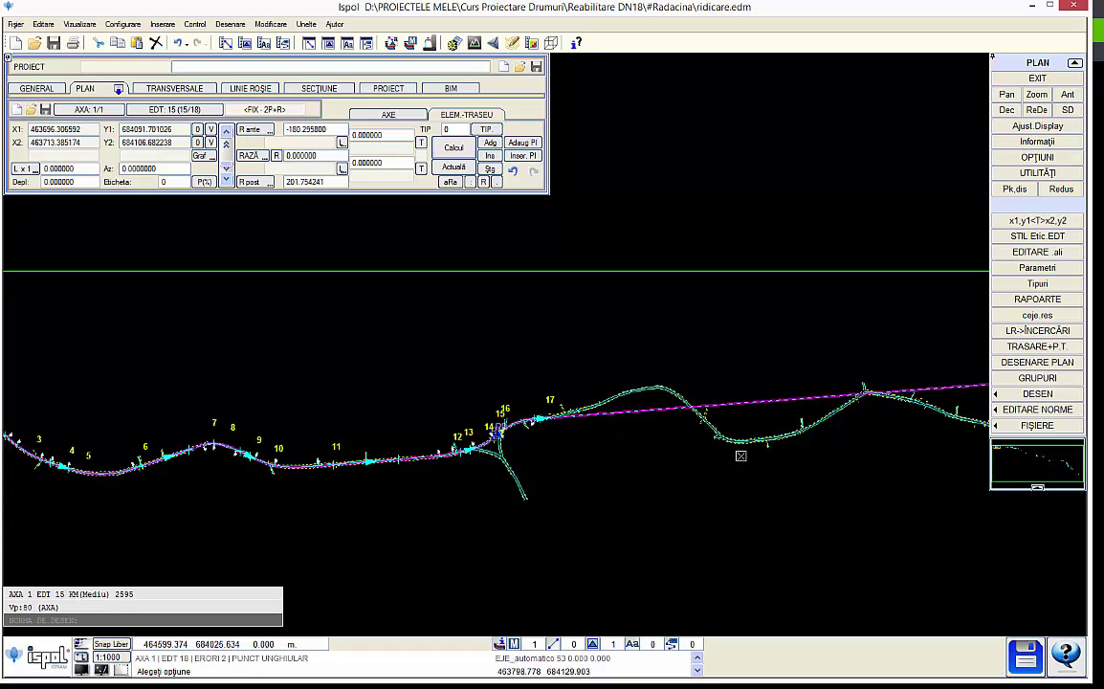
pyautogui.scroll(-2, 741, 456)
pyautogui.scroll(-1, 581, 457)
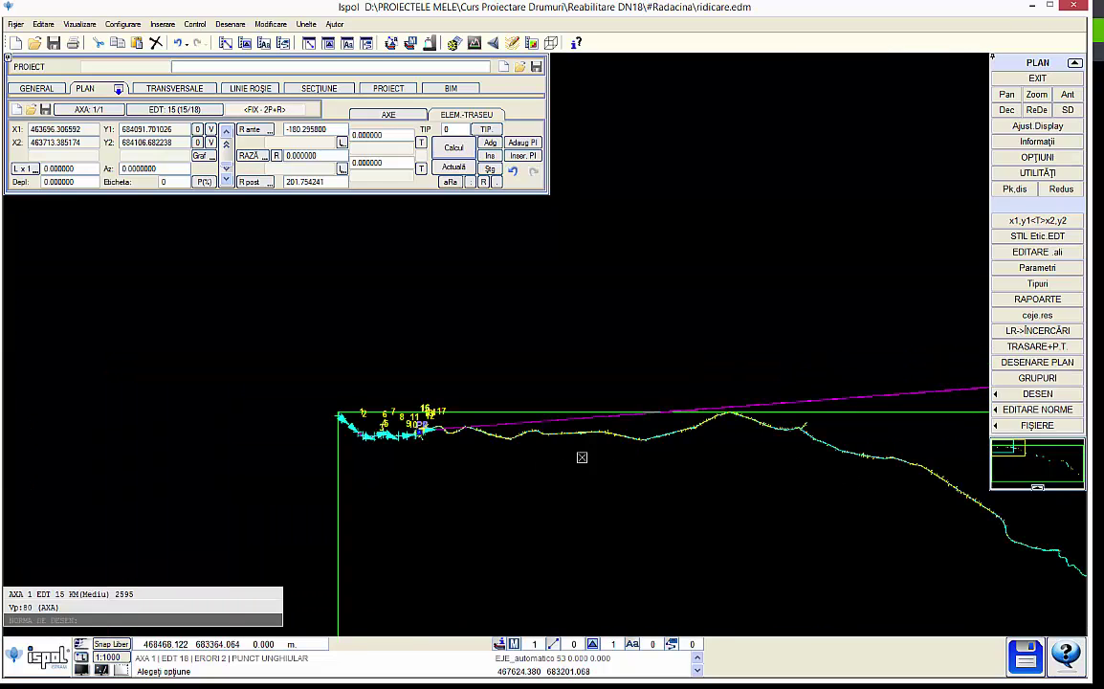
pyautogui.scroll(-2, 582, 457)
pyautogui.scroll(1, 547, 421)
pyautogui.scroll(-2, 594, 434)
pyautogui.scroll(2, 594, 433)
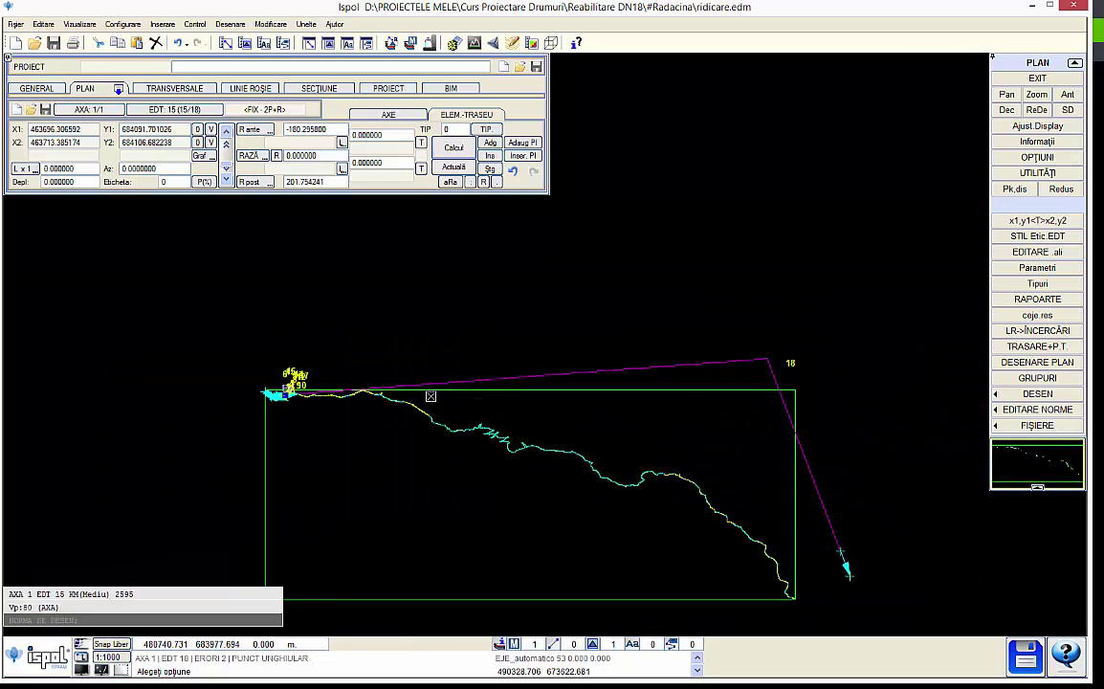
pyautogui.scroll(1, 440, 413)
pyautogui.scroll(1, 433, 442)
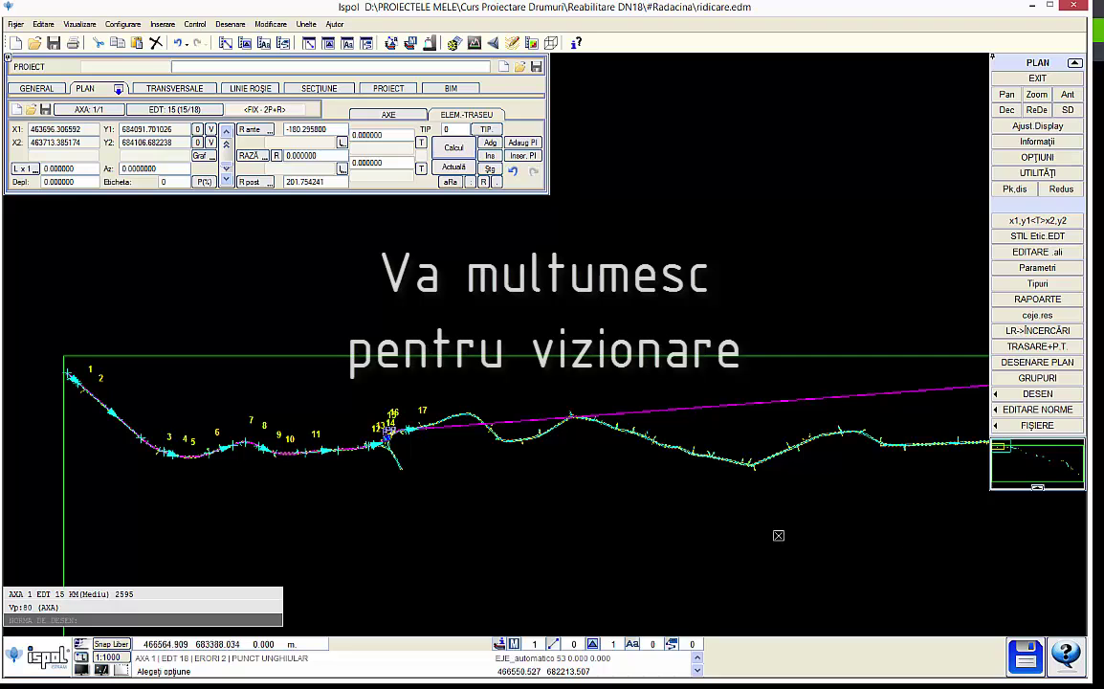